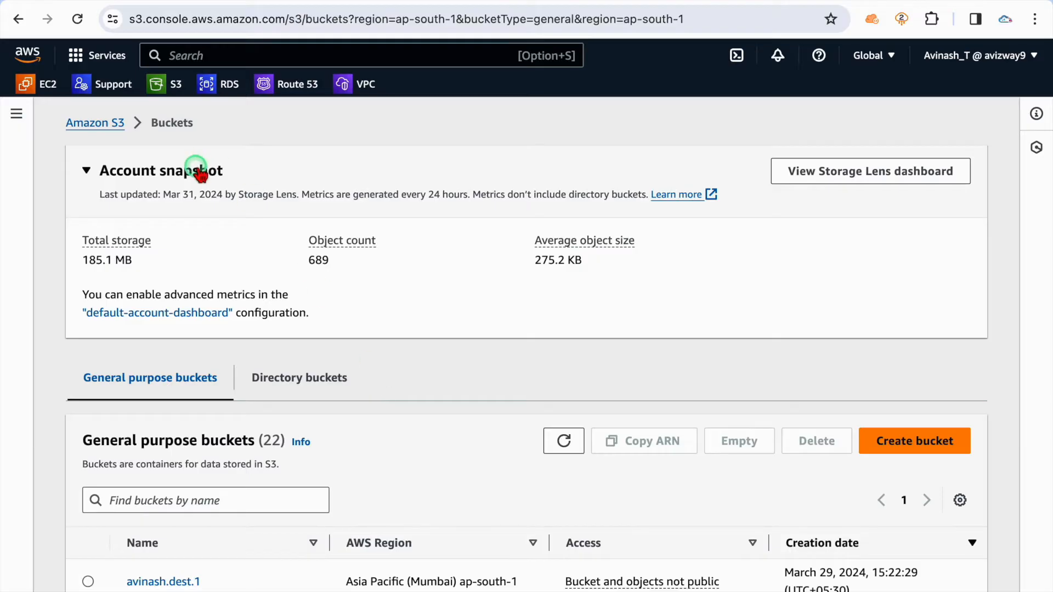
Step: Review the objects stored in the general purpose source bucket, which ends in source.1, and return to the bucket list
scroll(353, 380, "down", 3)
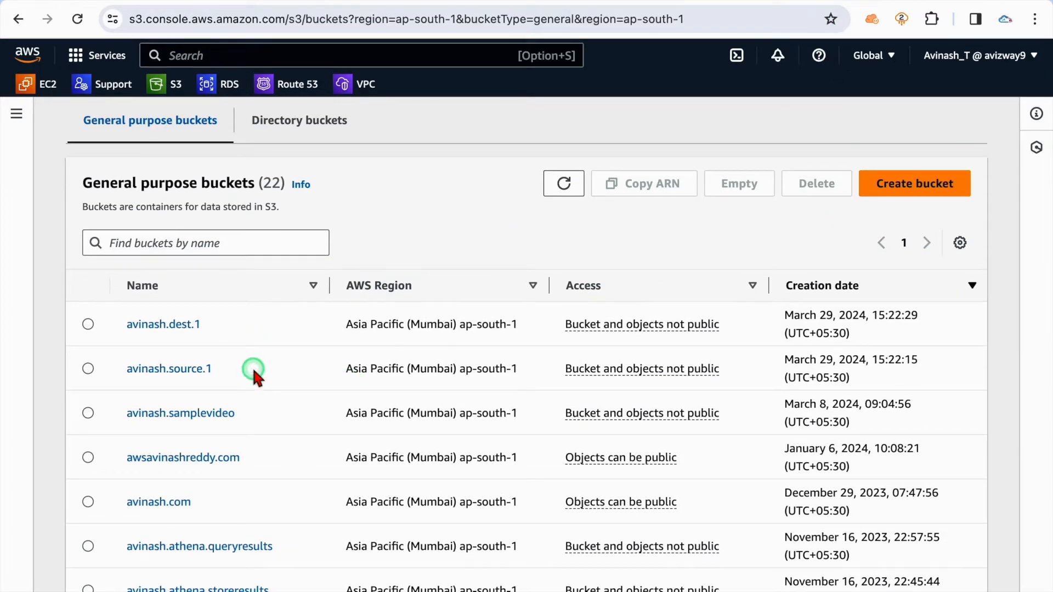
left_click_drag(234, 364, 126, 367)
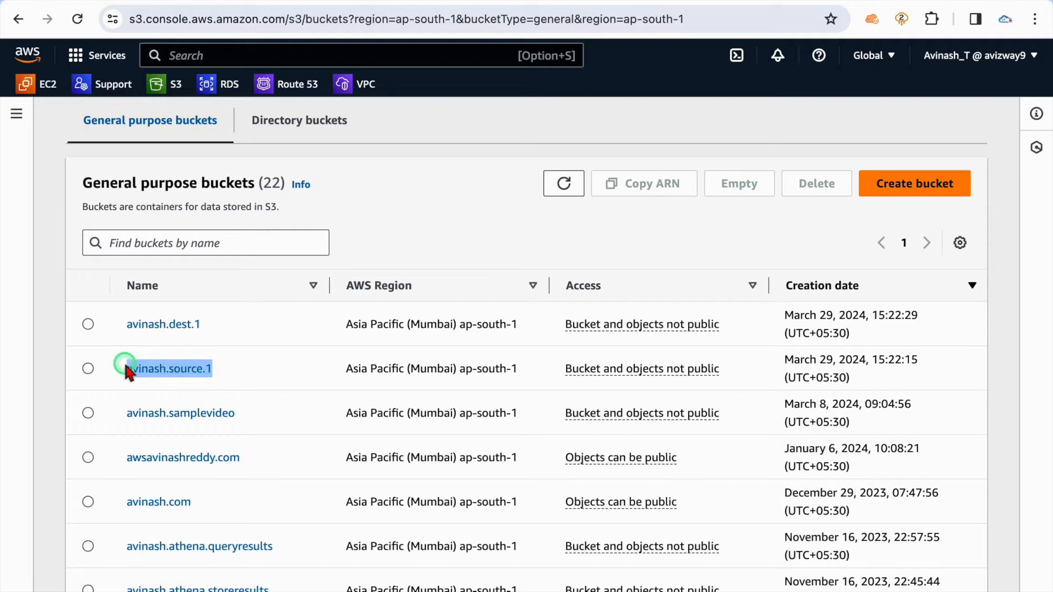
left_click(184, 369)
scroll(315, 427, "down", 3)
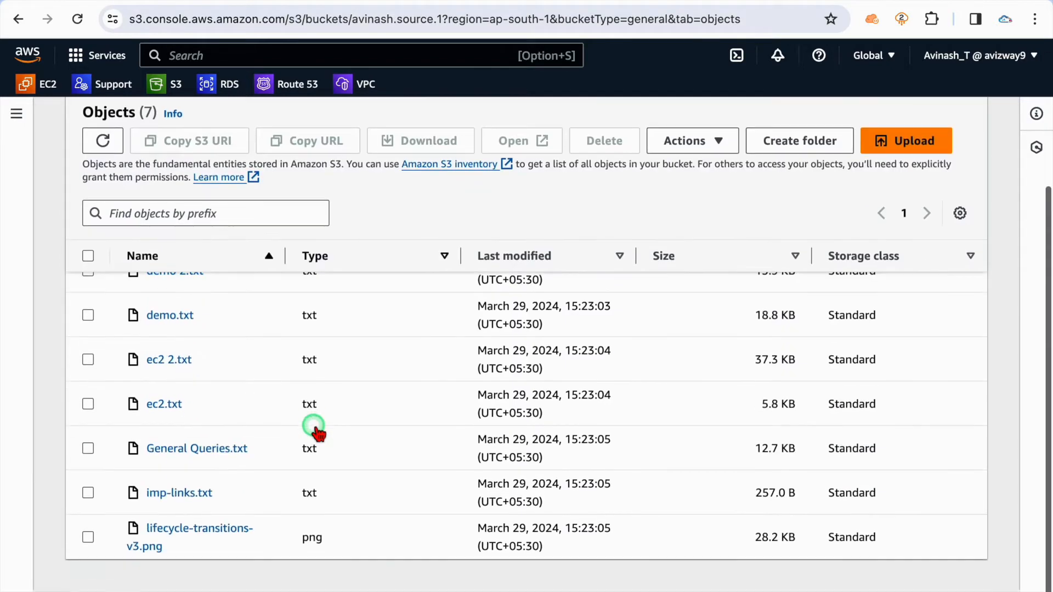
left_click(18, 19)
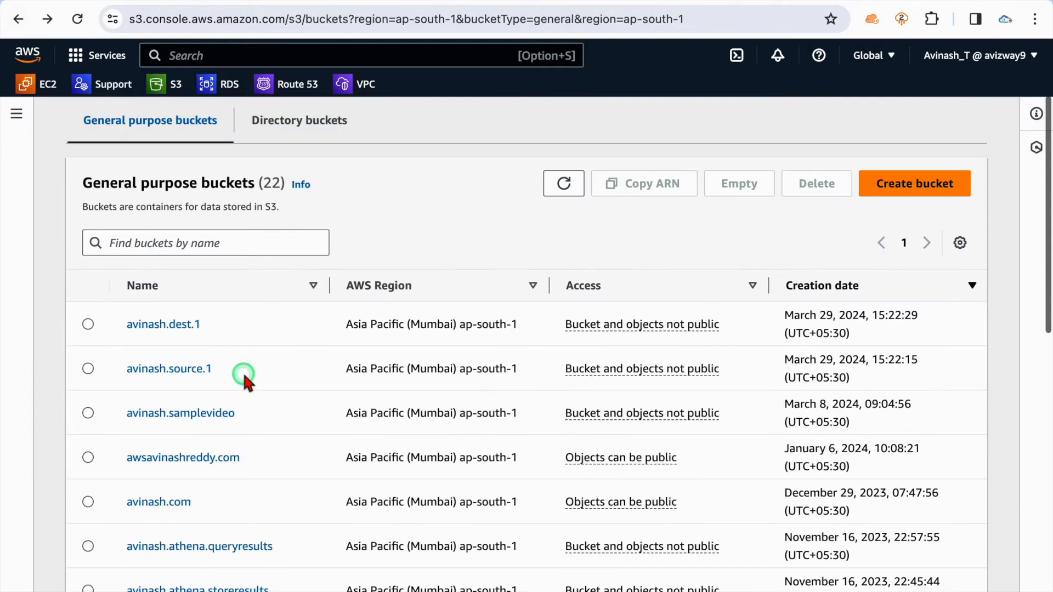
Step: Check the contents of the destination bucket ending in dest.1 and go back to the bucket list
left_click(168, 323)
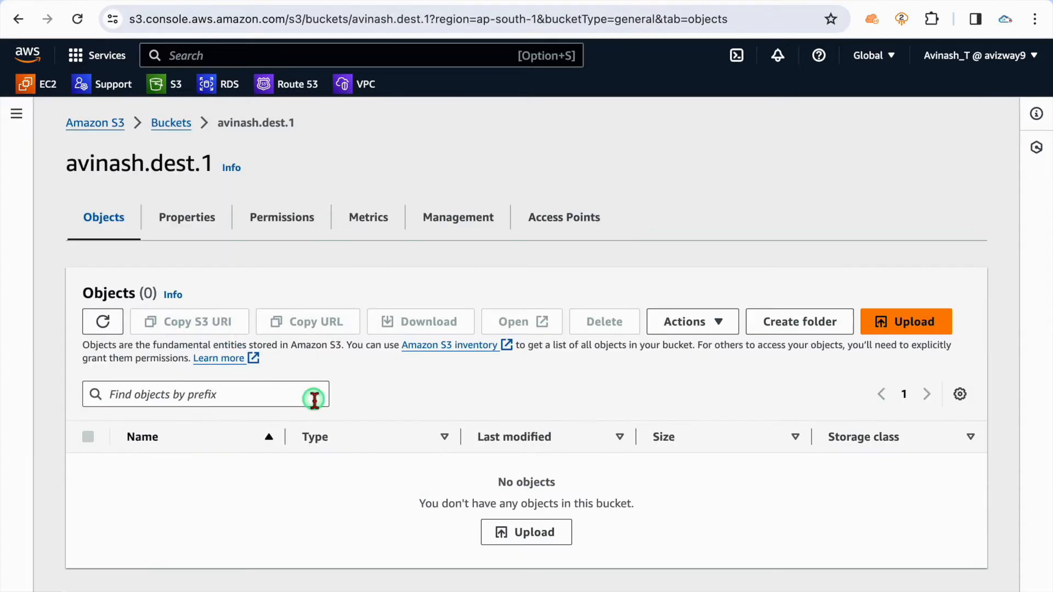
left_click_drag(494, 480, 670, 521)
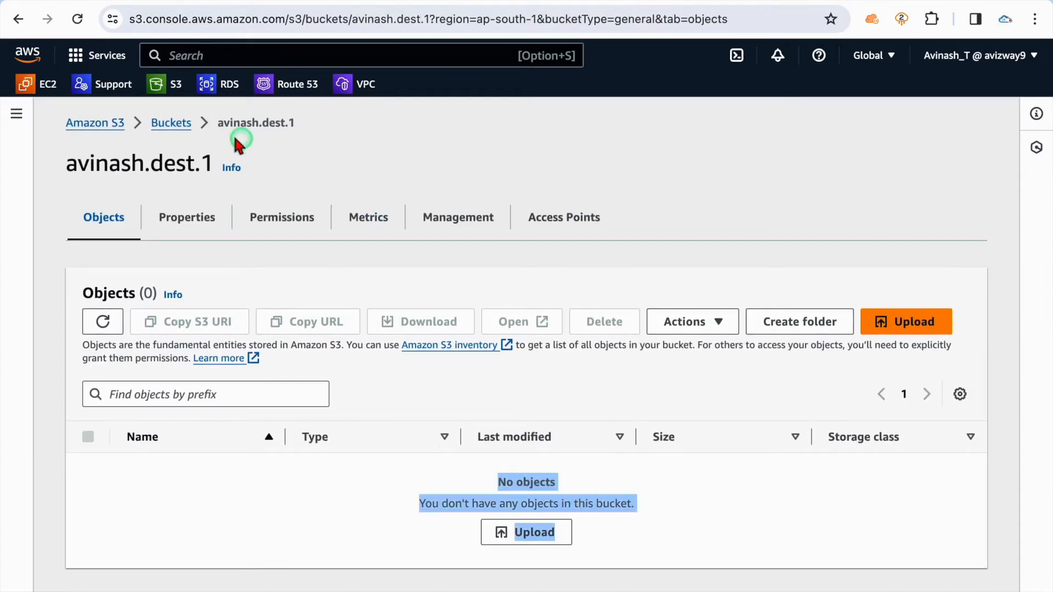
left_click(170, 123)
scroll(214, 539, "down", 2)
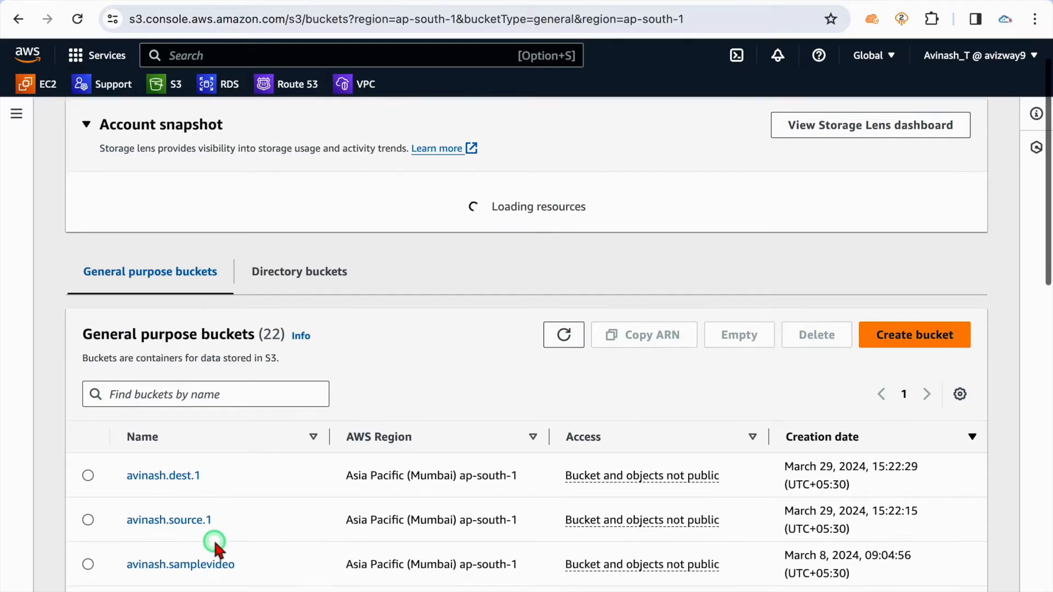
Step: Compare the object lists of the source and destination buckets, finishing in the source bucket
left_click(186, 518)
scroll(305, 493, "down", 2)
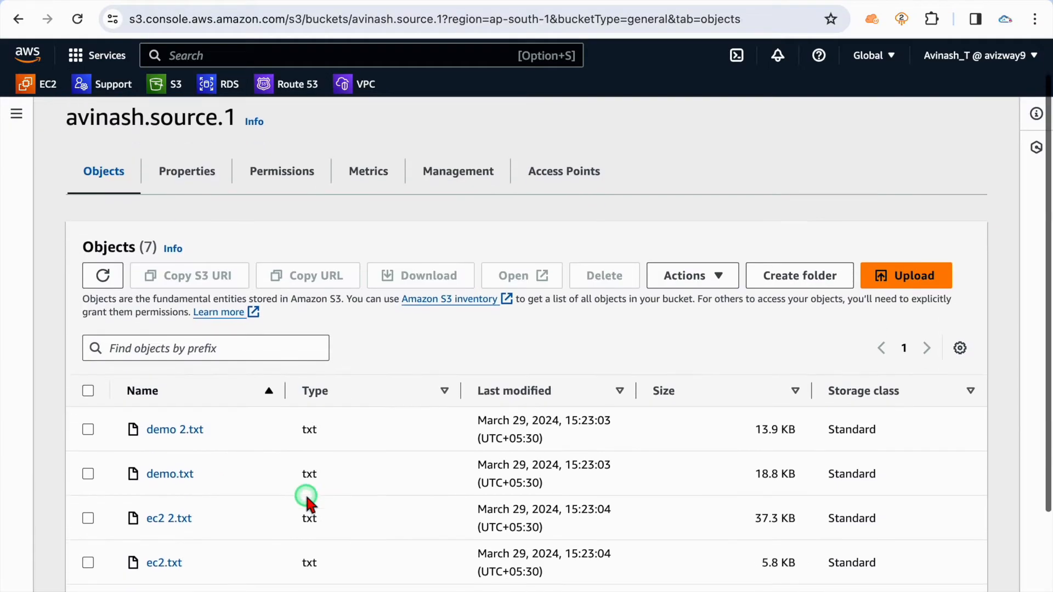
scroll(305, 493, "up", 2)
left_click(179, 127)
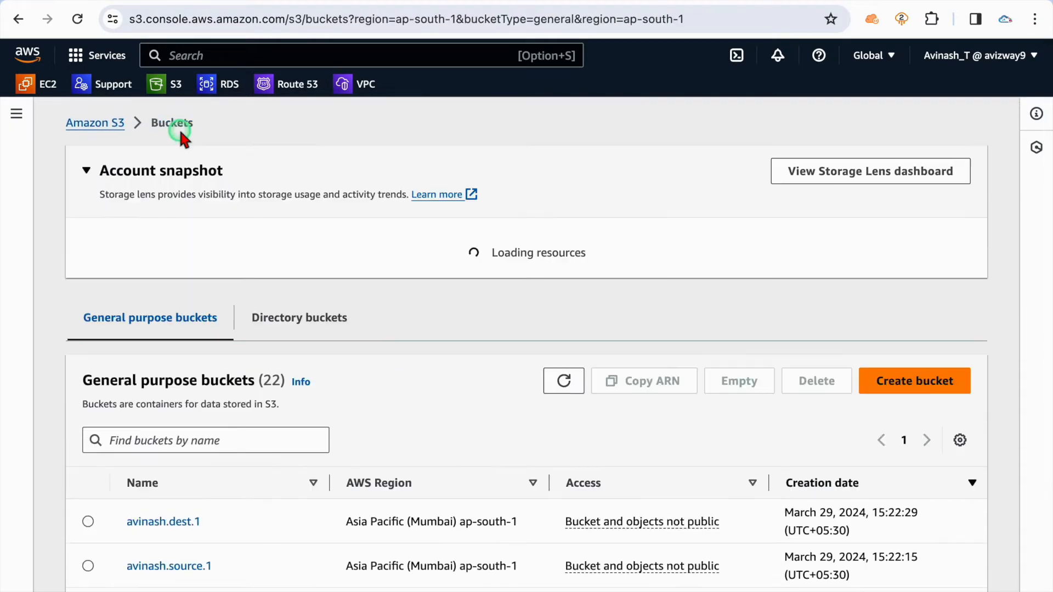
left_click(179, 521)
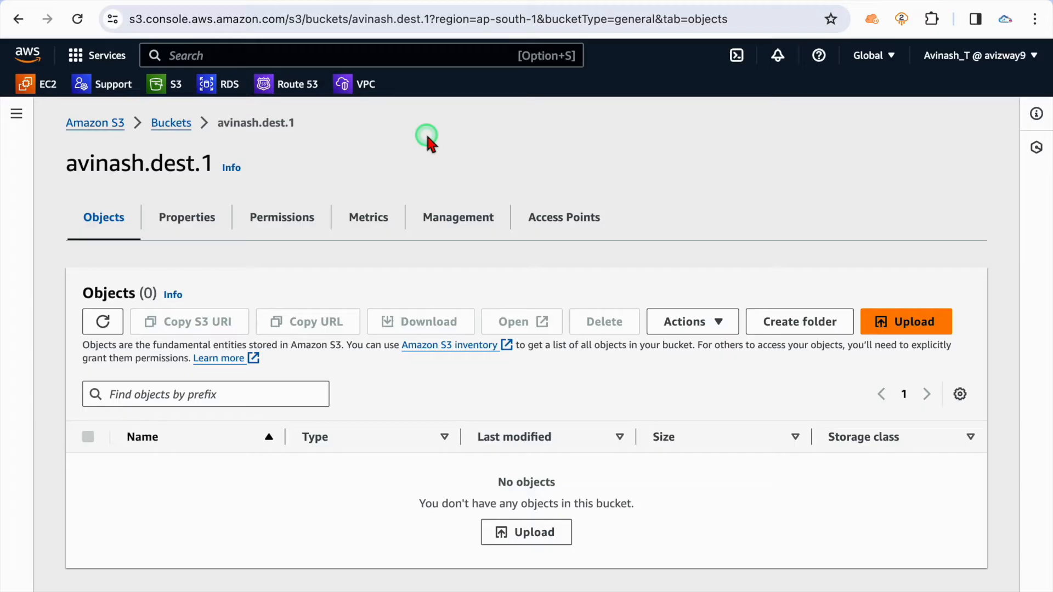
left_click(167, 124)
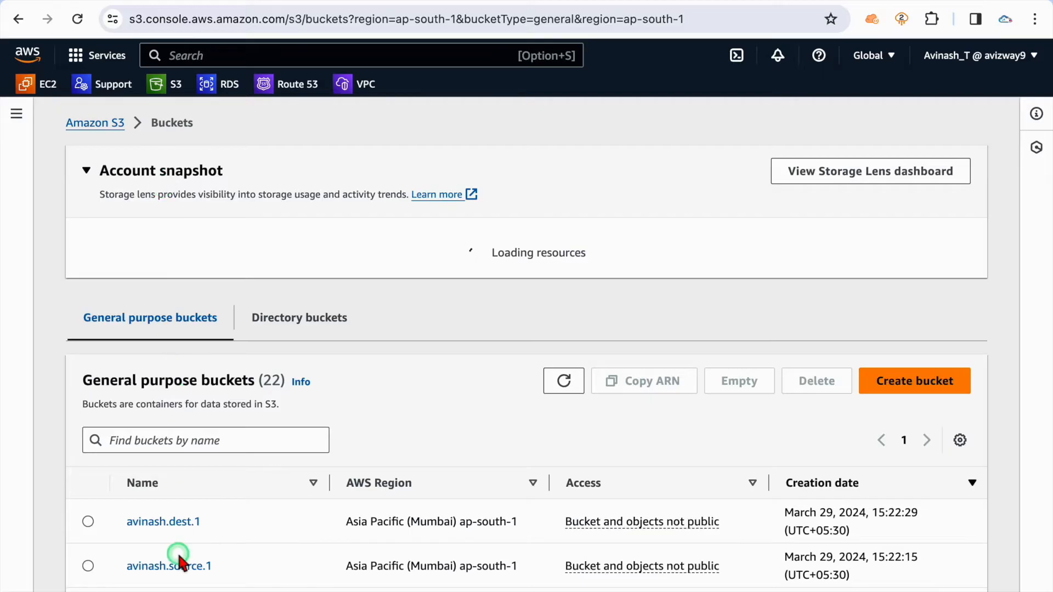
left_click(180, 565)
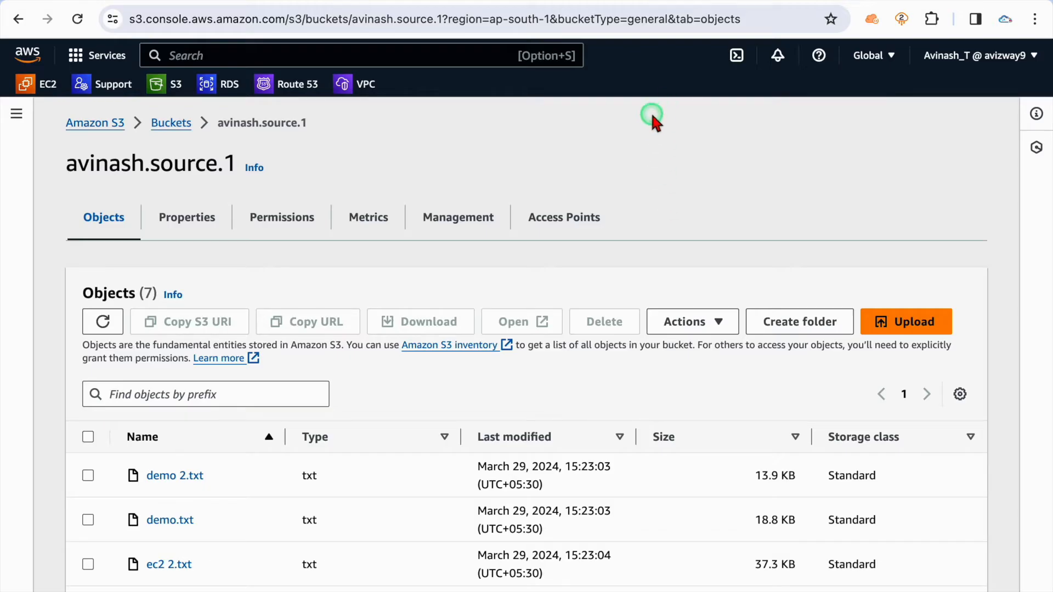
Step: Search the AWS services for "ecr" and open Elastic Container Registry
left_click(418, 53)
type("ed")
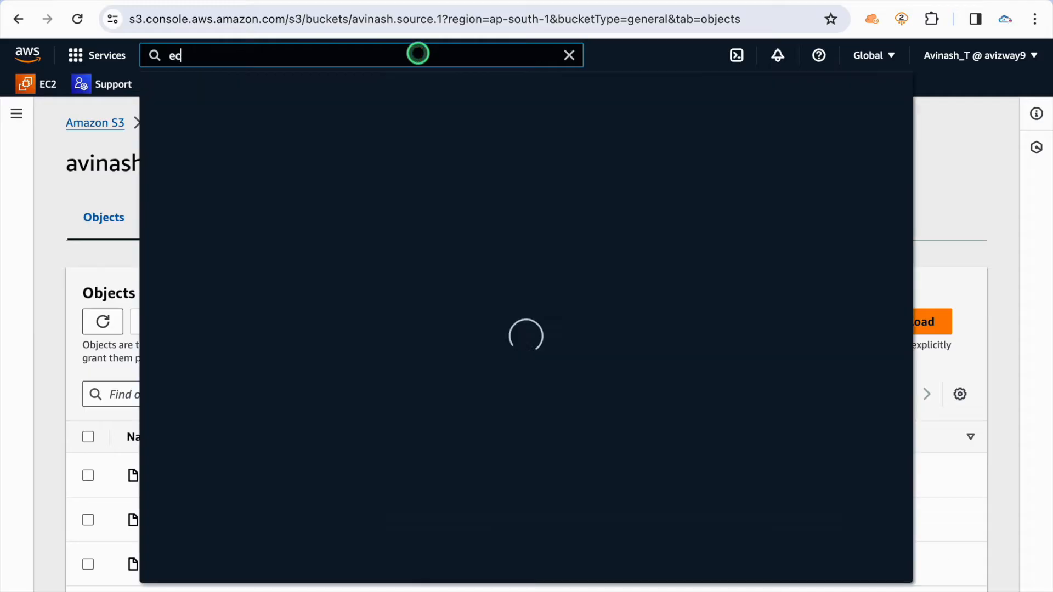
type("r")
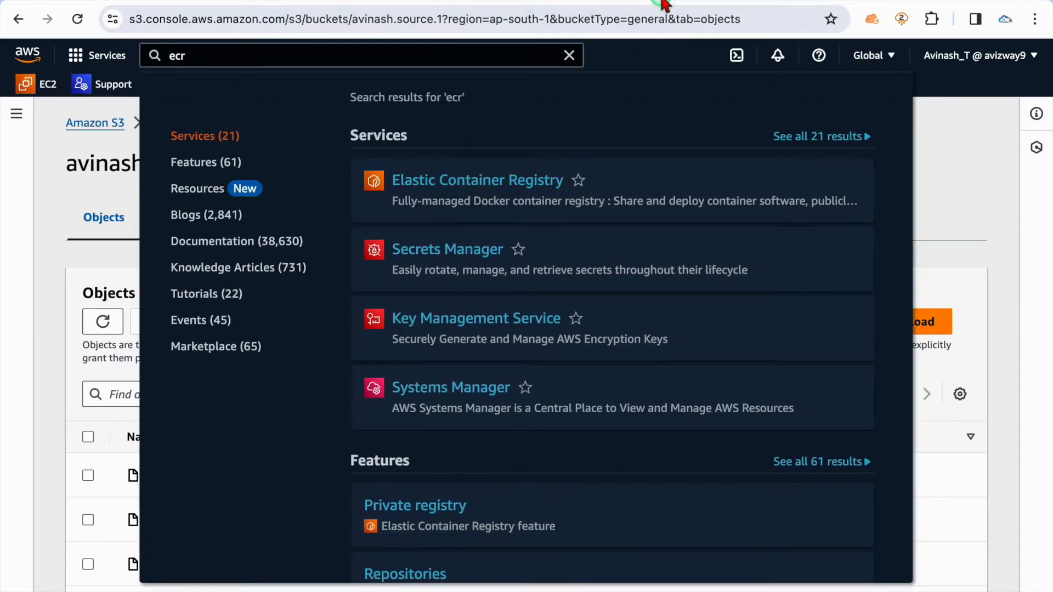
key("Return")
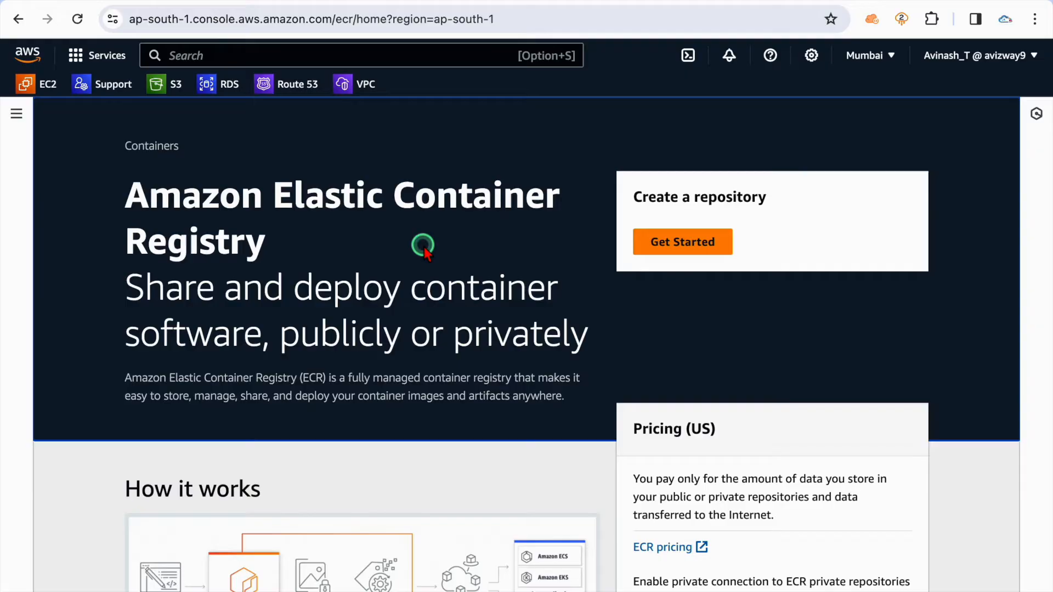
Step: Switch to the batch.drawio diagram and highlight the IAM role step and the step for pushing the image to the ECR repo
left_click(816, 1)
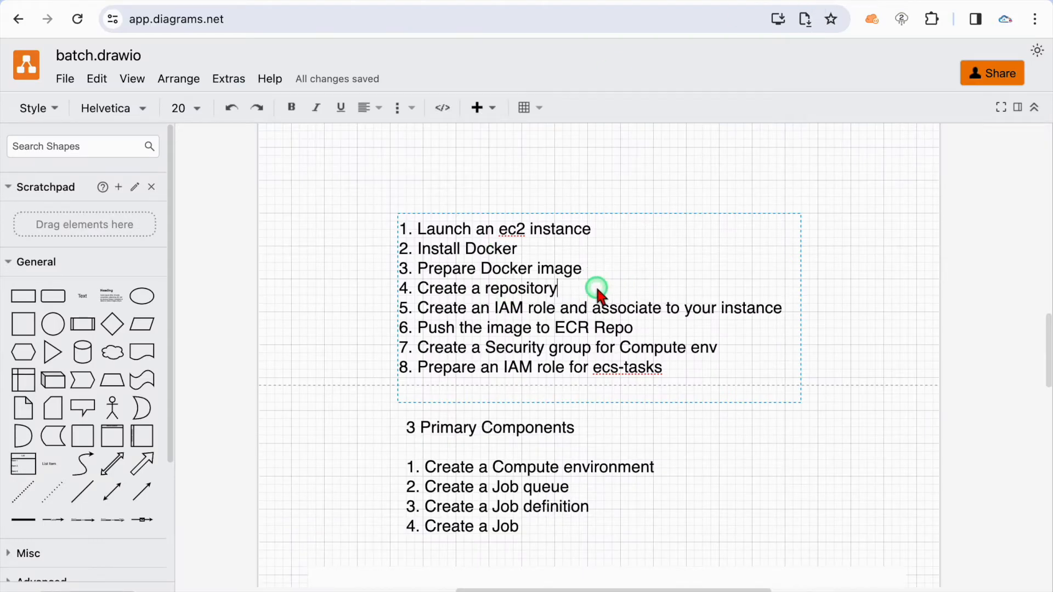
key("shift+Up")
key("shift+Right")
key("shift+Right")
key("shift+Right")
key("shift+Right")
key("Down")
key("shift+End")
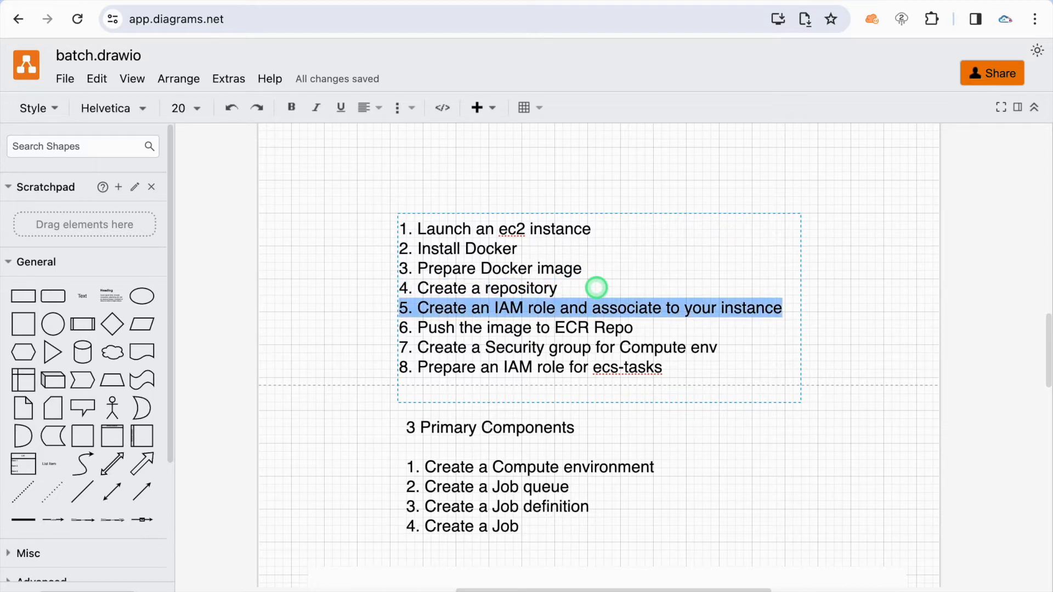
key("Down")
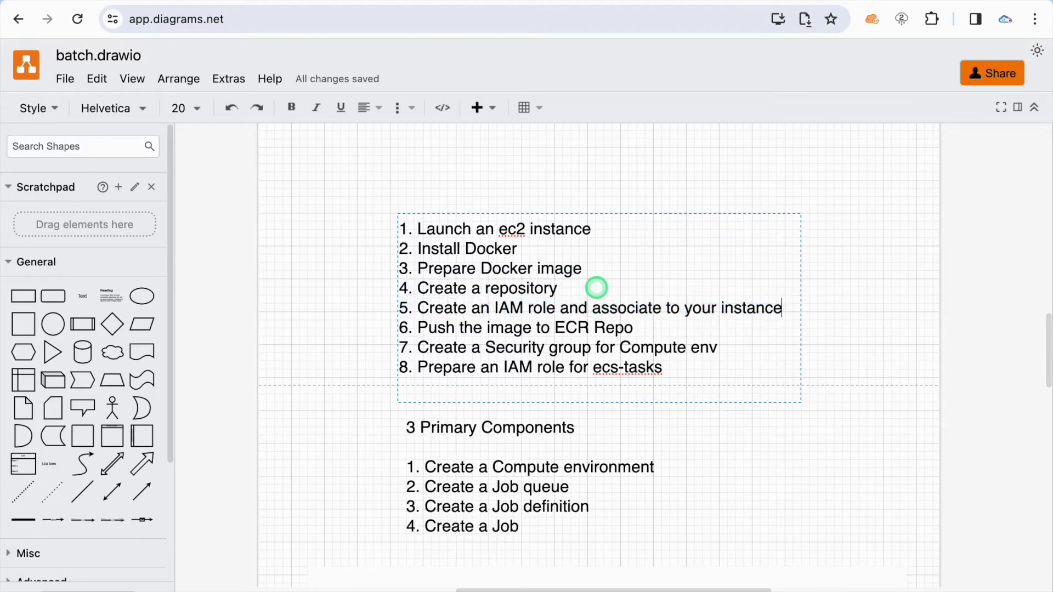
key("shift+Home")
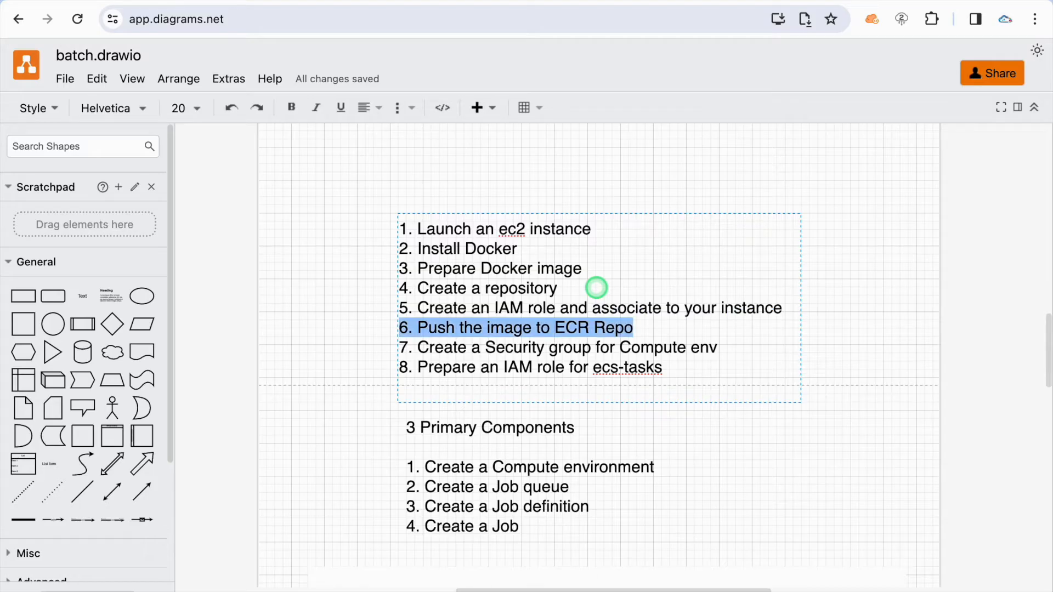
Step: Highlight the "Prepare Docker image" step and the words "ECR Repo" in the preparation list
left_click(595, 271)
key("shift+Home")
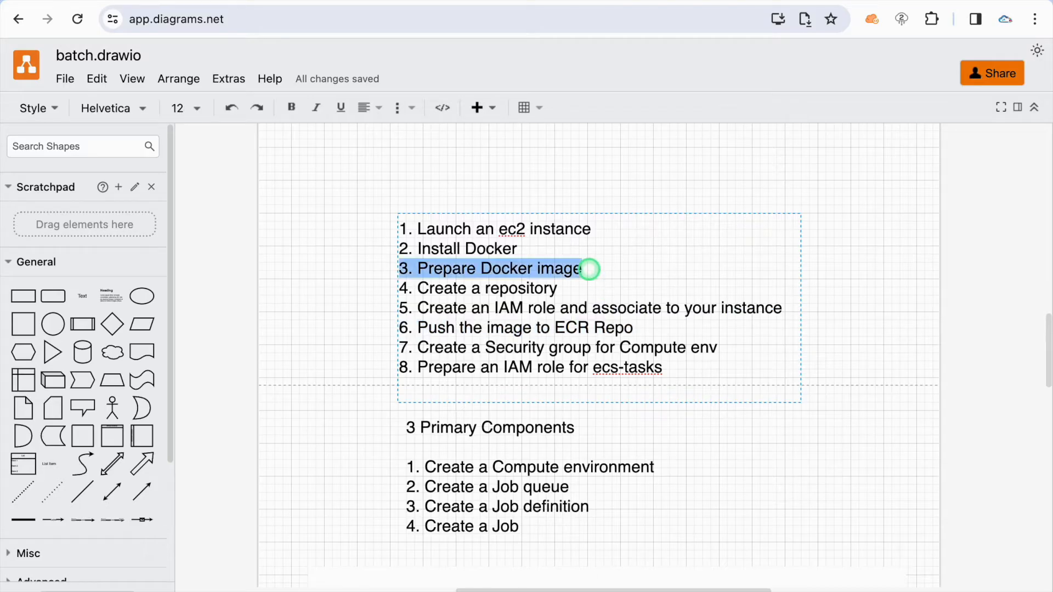
left_click(643, 327)
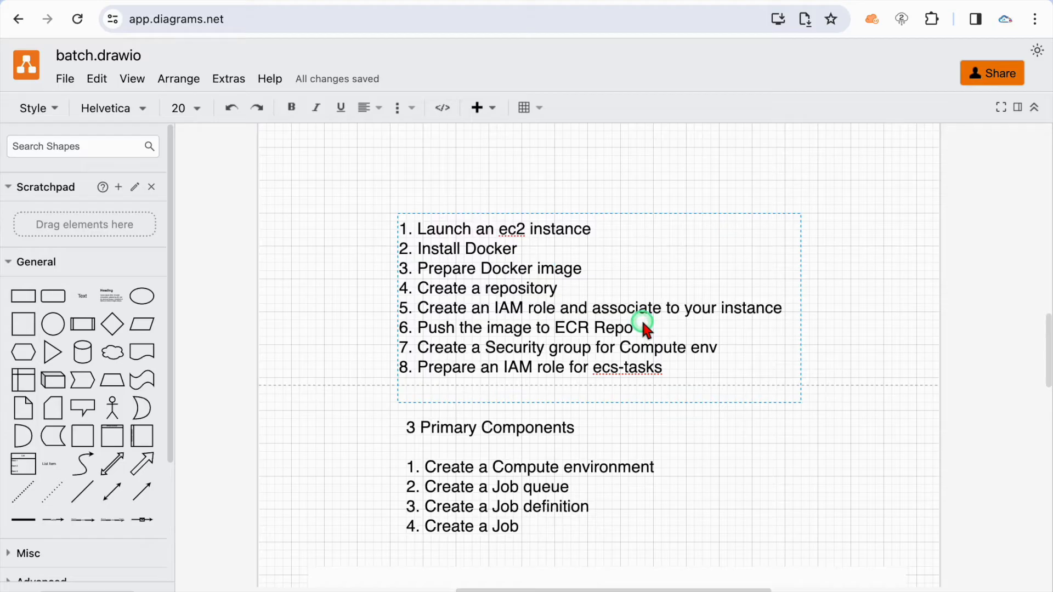
key("shift+Left")
key("shift+Left")
key("shift+Left")
key("shift+Left")
key("shift+Left")
key("shift+Left")
key("shift+Left")
key("shift+Left")
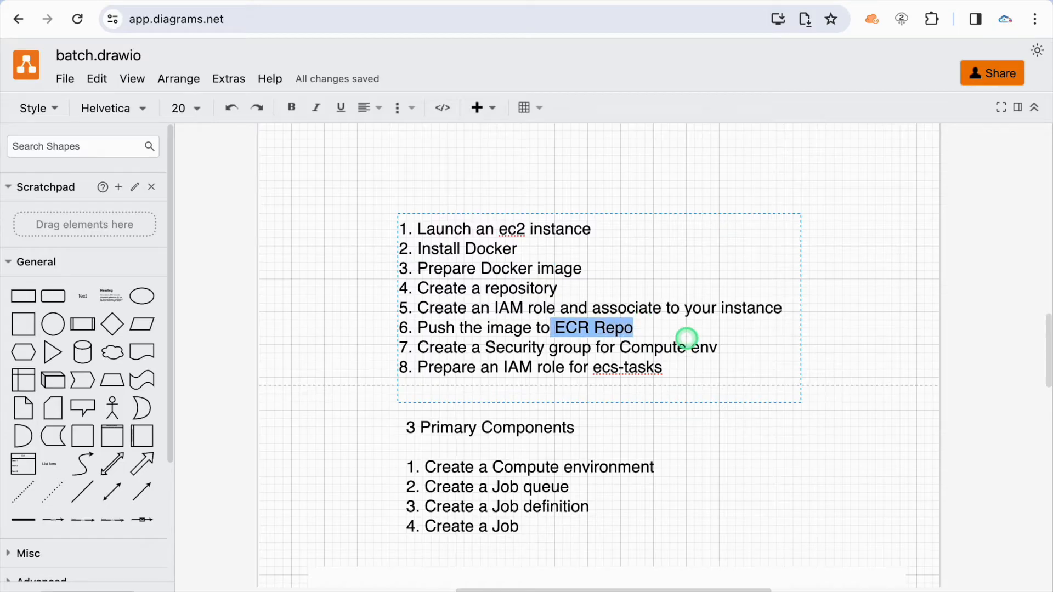
Step: Highlight the security group step in the preparation list and the related "Create a Compute environment" line under the primary components
key("Right")
key("Right")
key("shift+End")
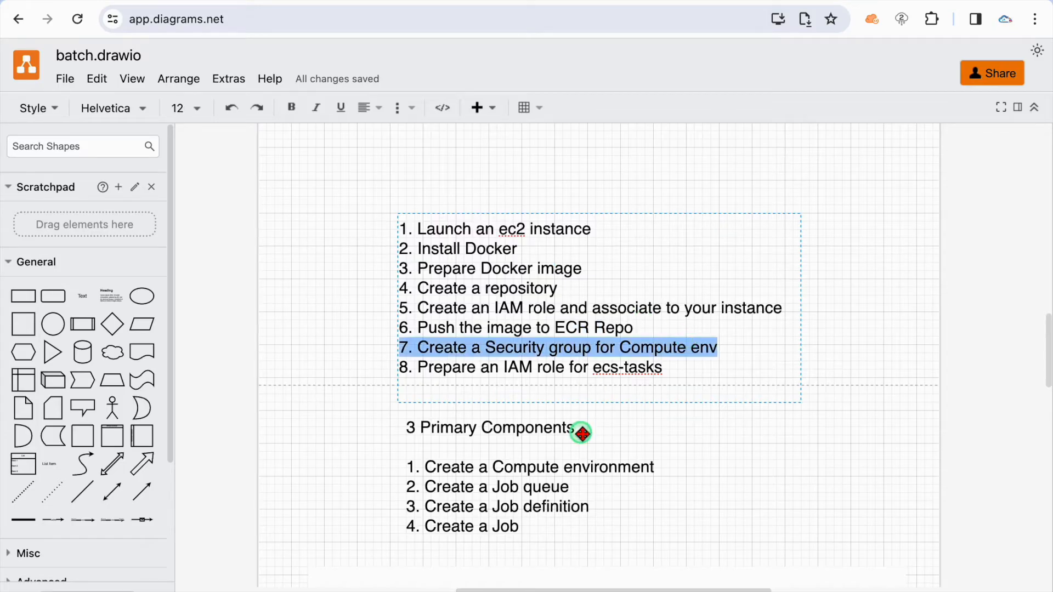
triple_click(529, 467)
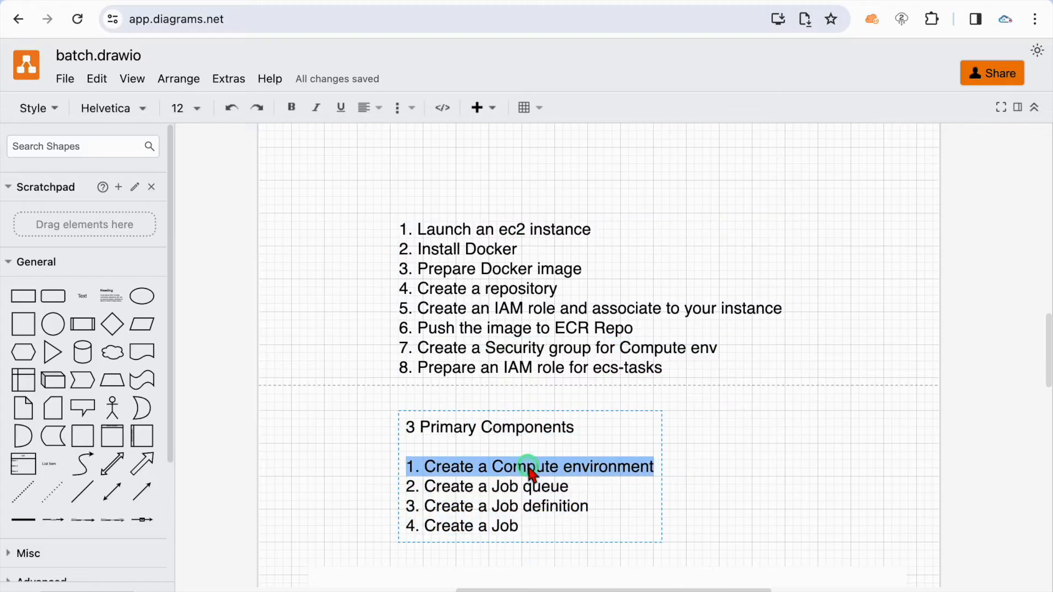
triple_click(510, 349)
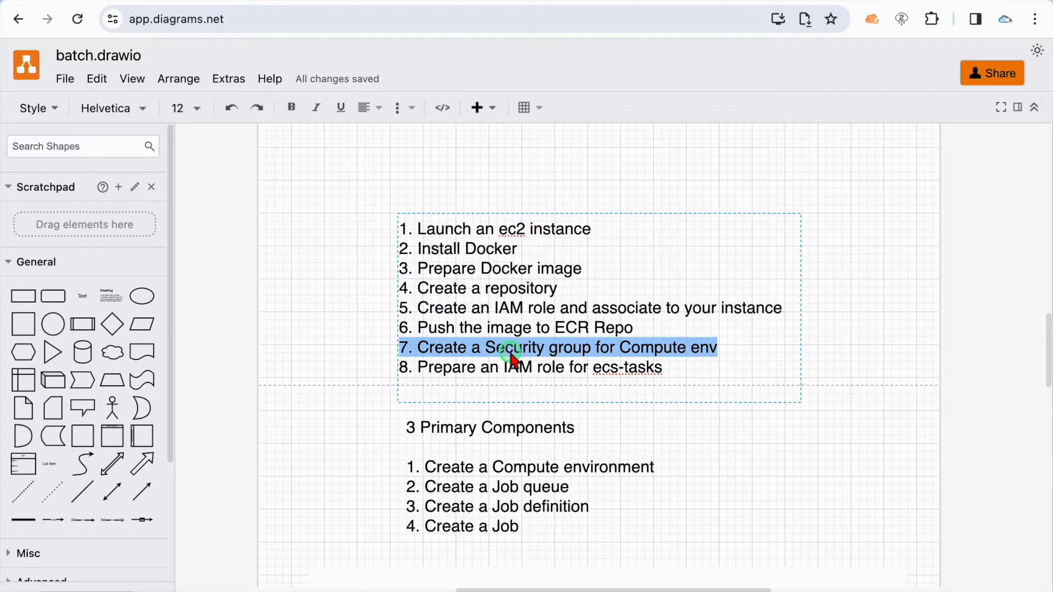
Step: Highlight the step for preparing the ecs-tasks IAM role and the related "Create a Job definition" line
key("Right")
key("Home")
key("shift+End")
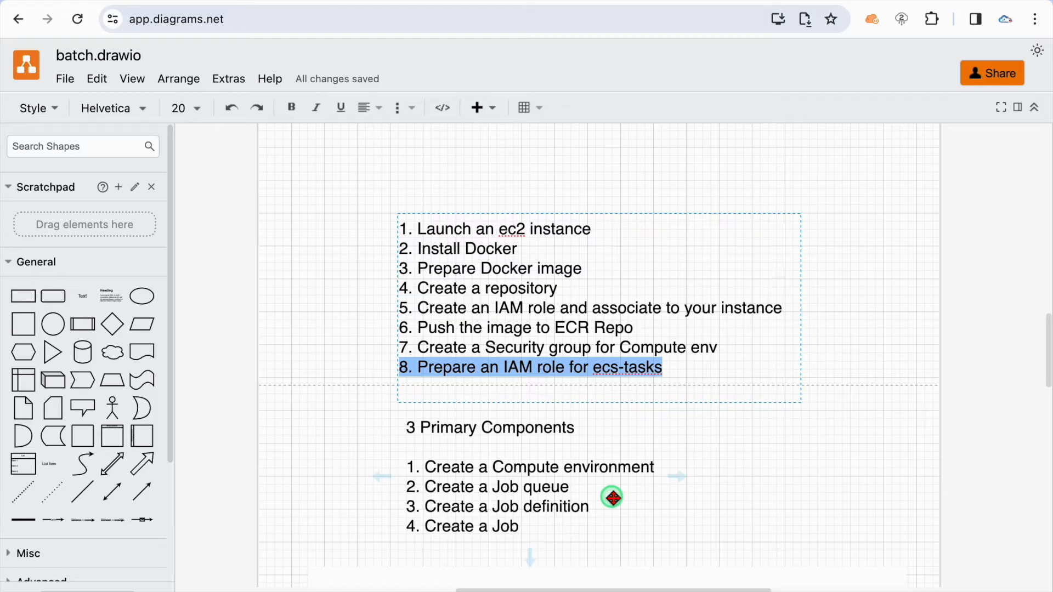
left_click(575, 508)
triple_click(575, 510)
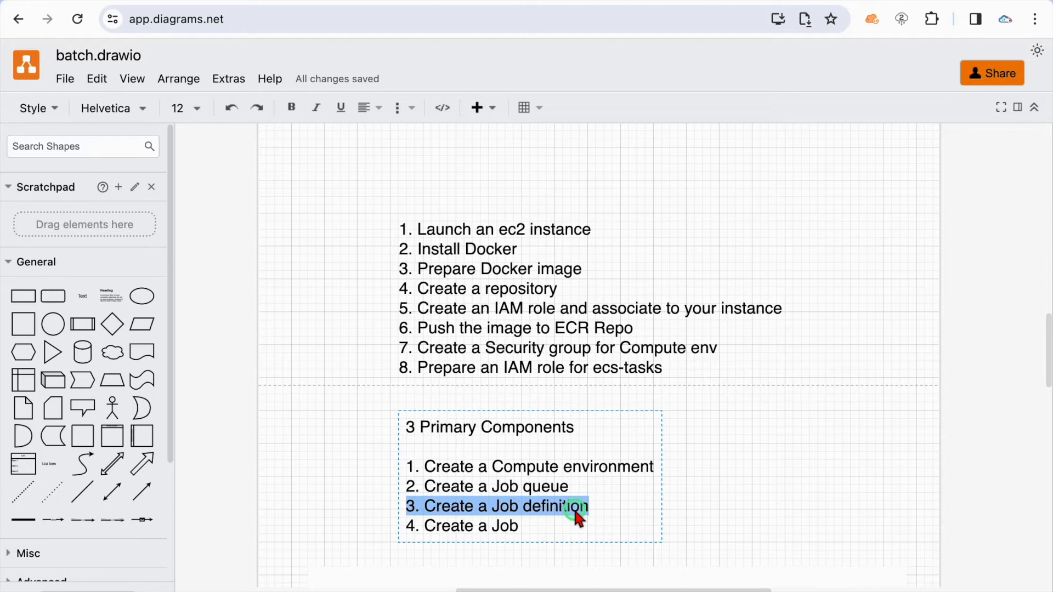
left_click(787, 487)
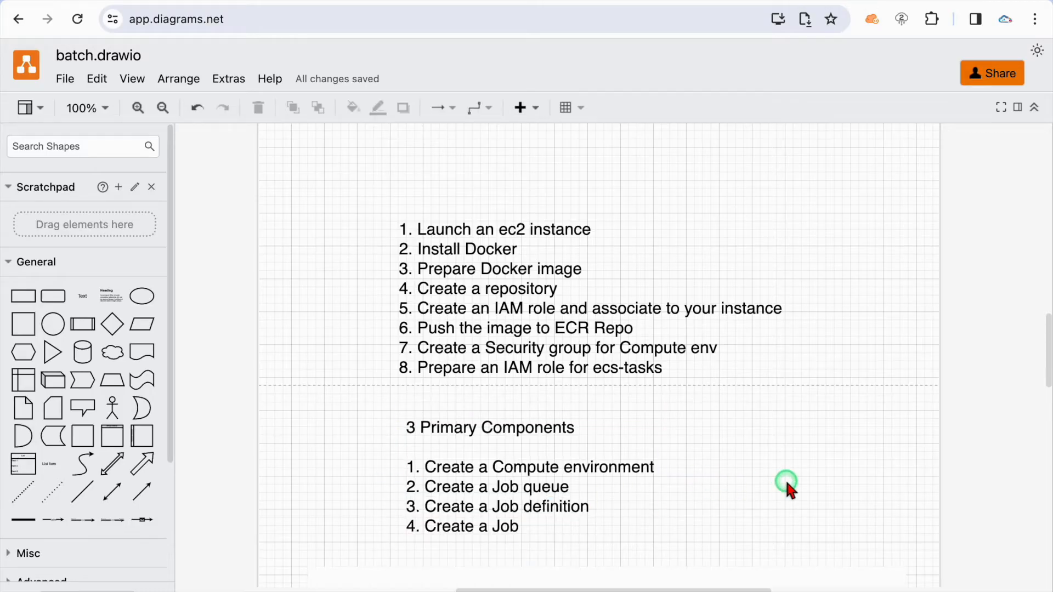
left_click(437, 235)
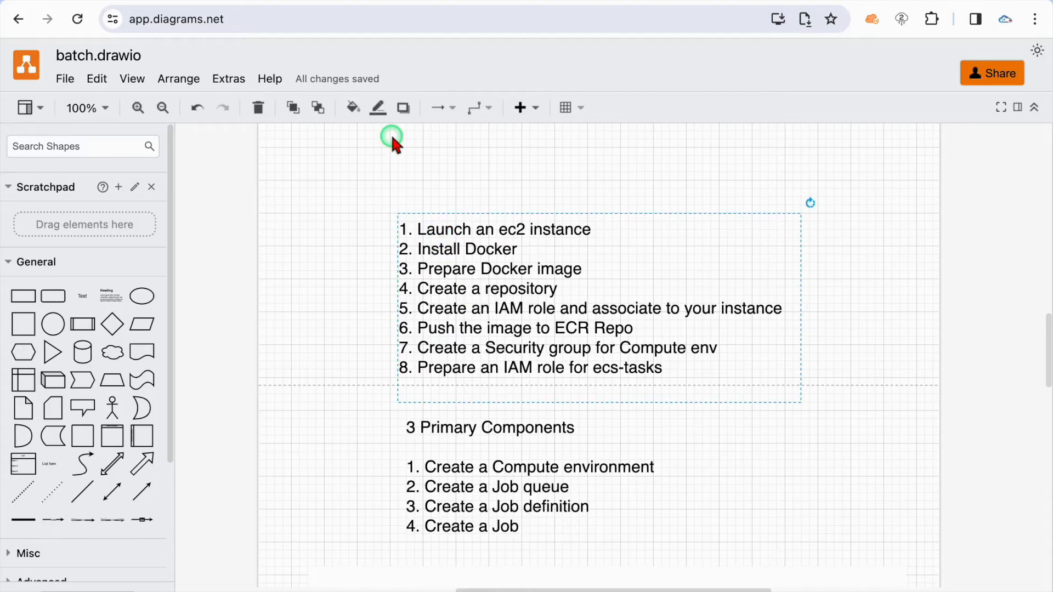
Step: Switch to the AWS console home and open the EC2 dashboard
left_click(118, 2)
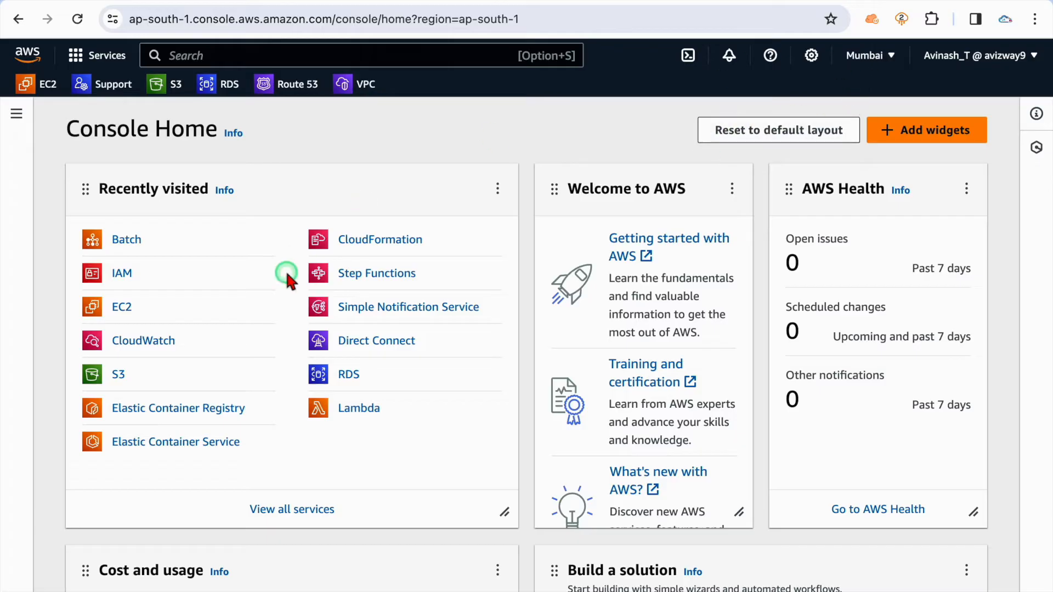
left_click(122, 308)
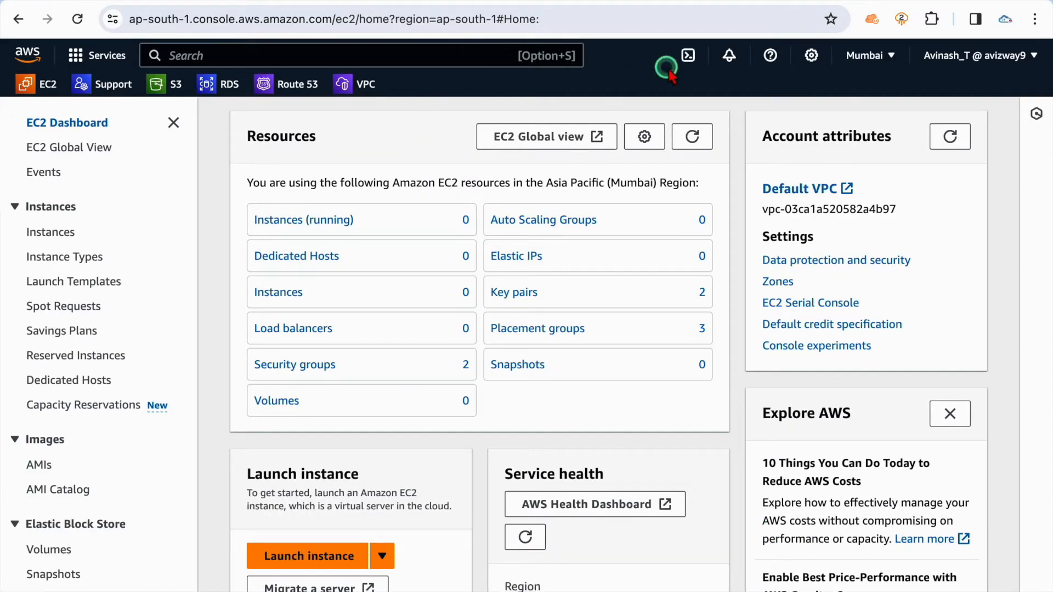
Step: Return to the batch.drawio diagram and highlight "Create a Compute environment" in the primary components list
left_click(812, 2)
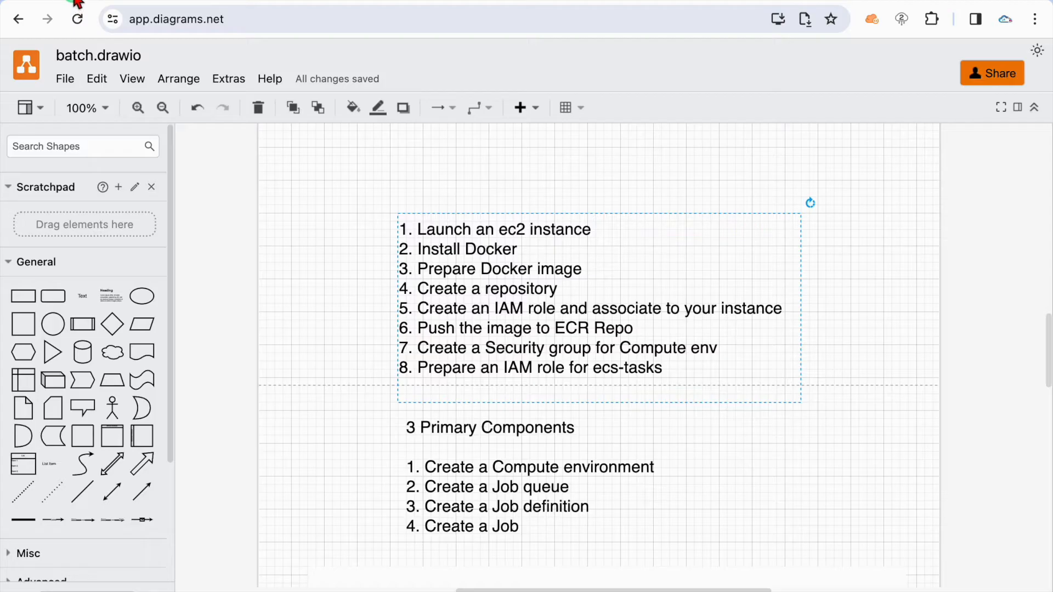
left_click(470, 457)
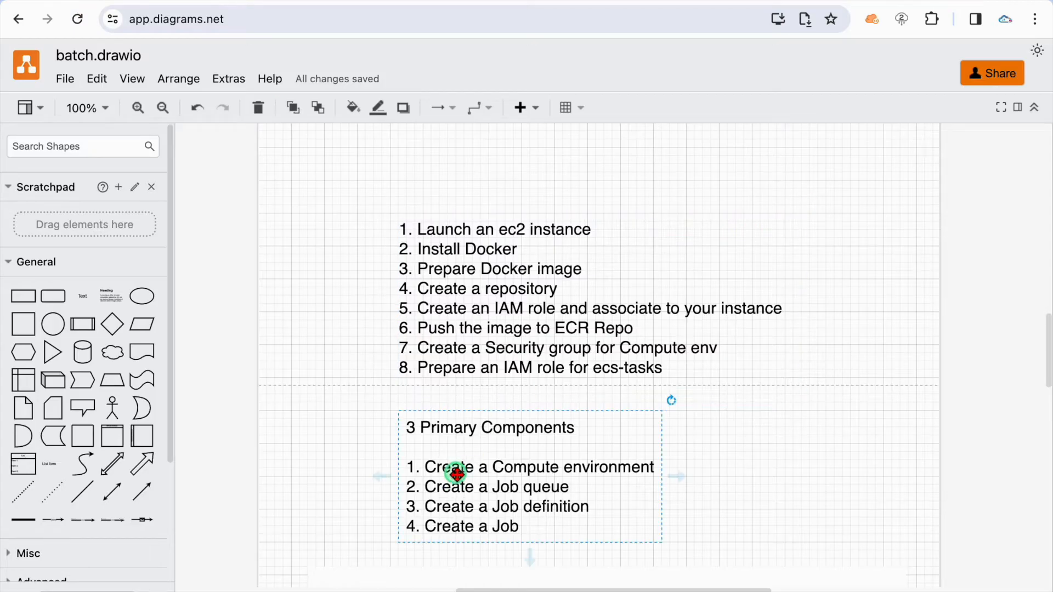
double_click(468, 468)
triple_click(468, 469)
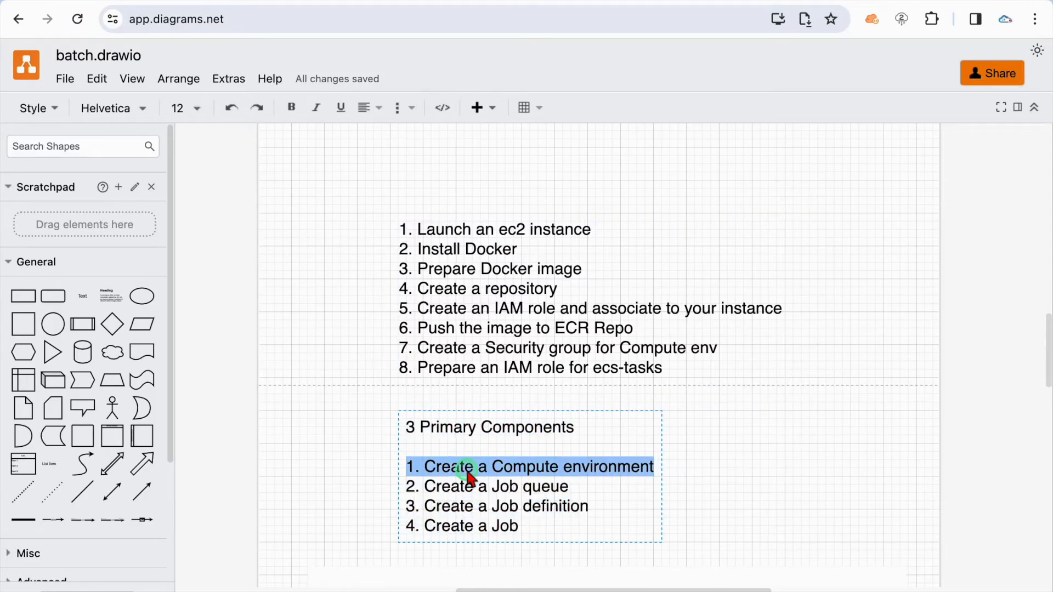
left_click(352, 421)
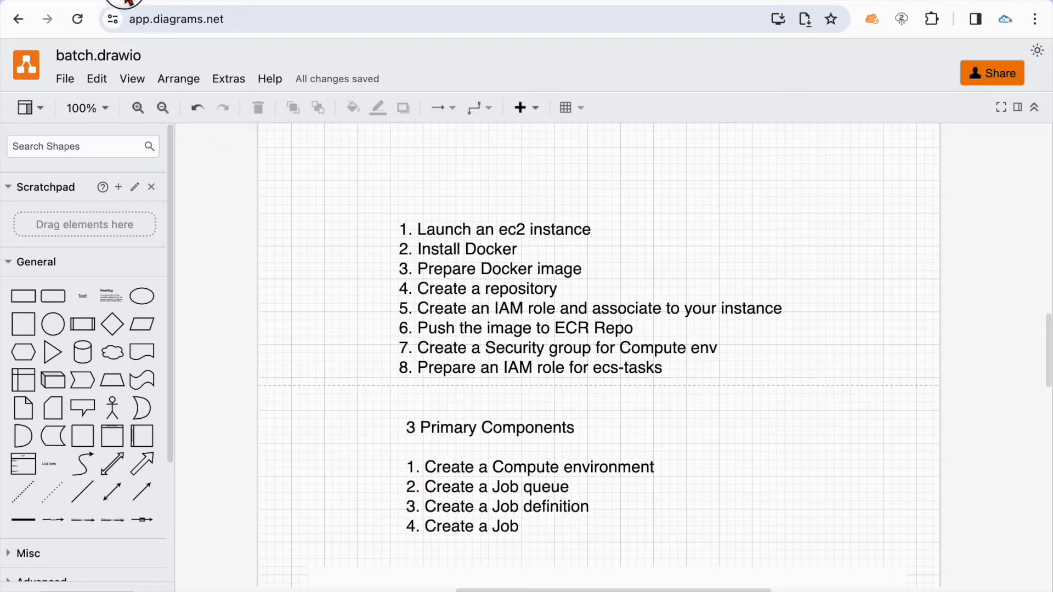
Step: Switch to the EC2 console and start launching a new instance named Docker-Instance
left_click(127, 1)
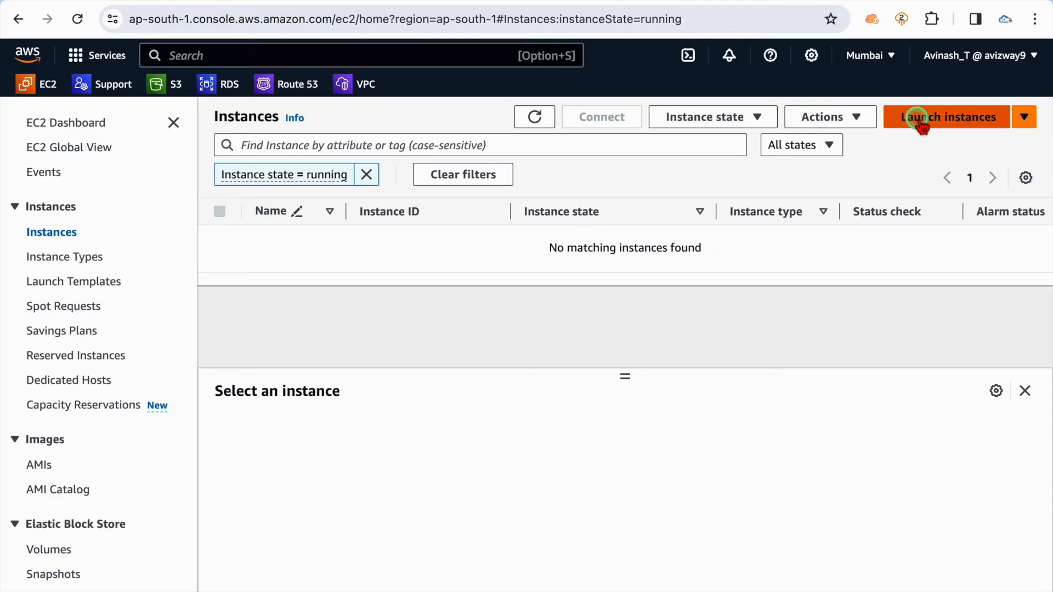
left_click(922, 122)
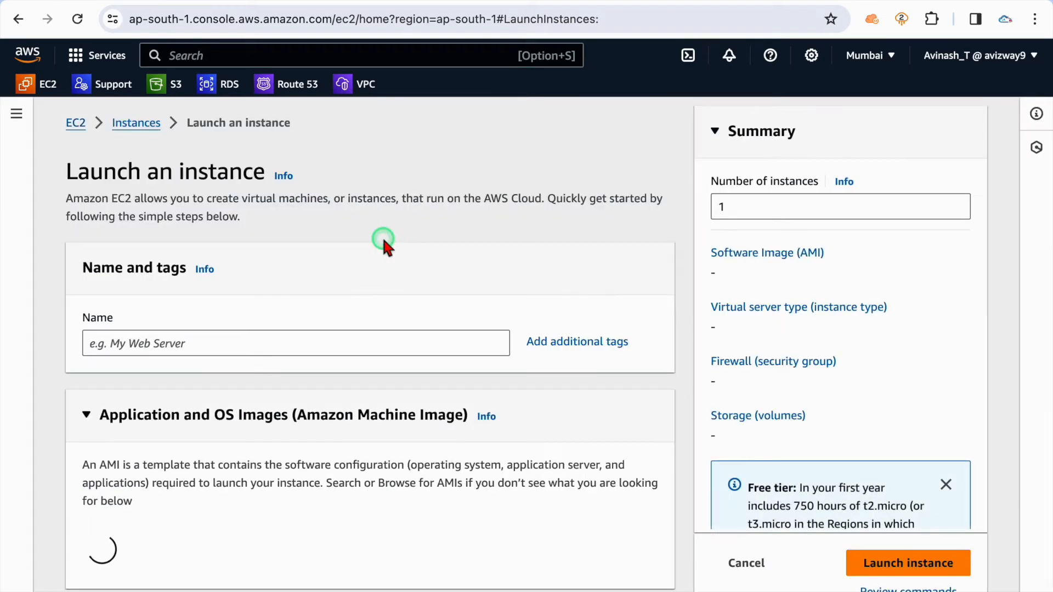
left_click(300, 340)
type("Docker")
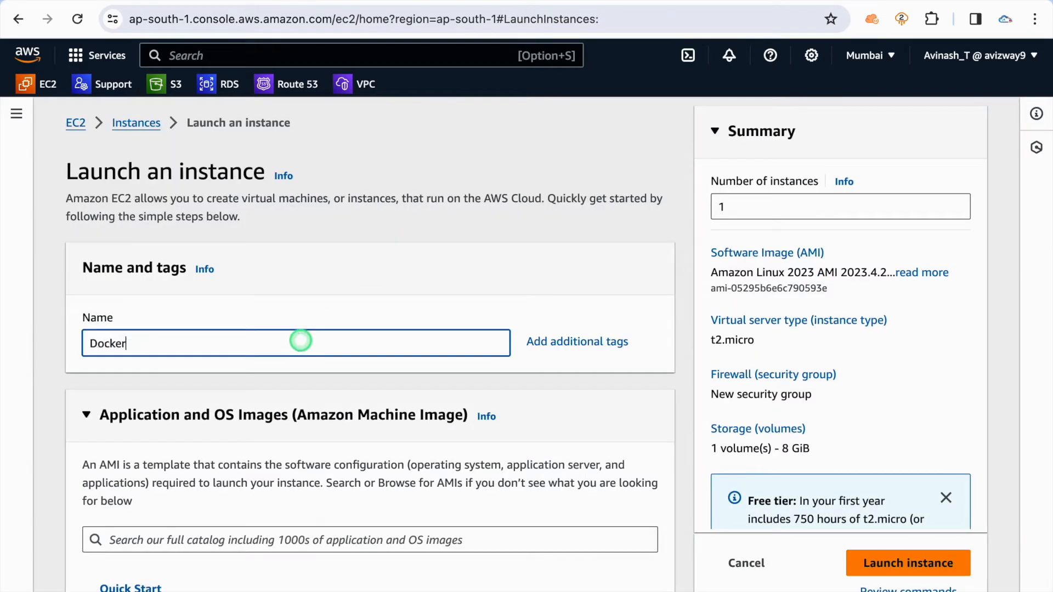
type("-Instance")
Step: Choose the Amazon Linux 2 AMI (HVM) - Kernel 5.10, SSD Volume Type image and select an existing key pair for login
scroll(349, 406, "down", 9)
left_click(302, 277)
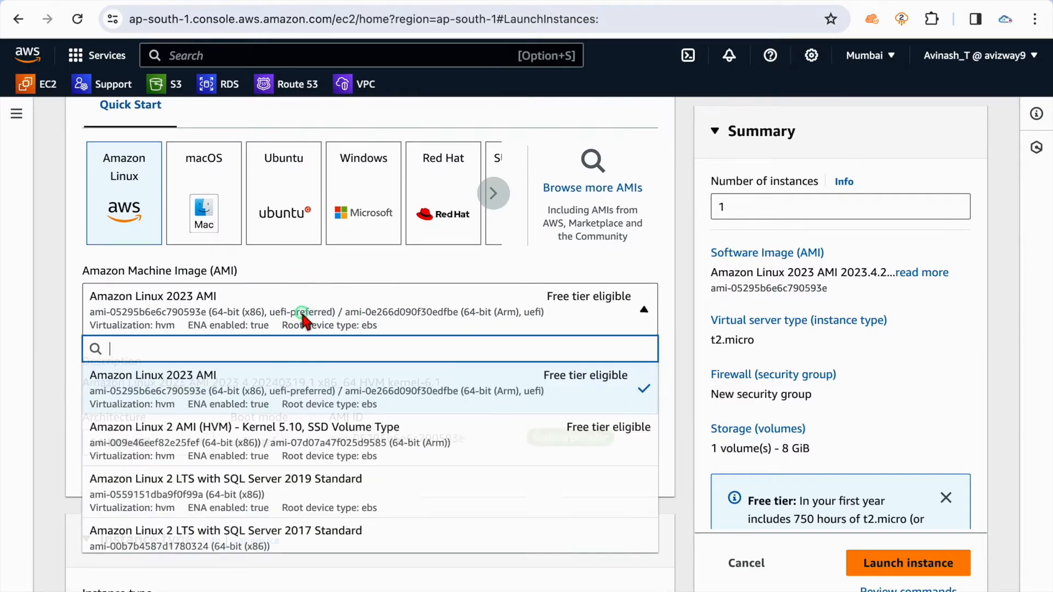
left_click(240, 424)
scroll(239, 431, "down", 12)
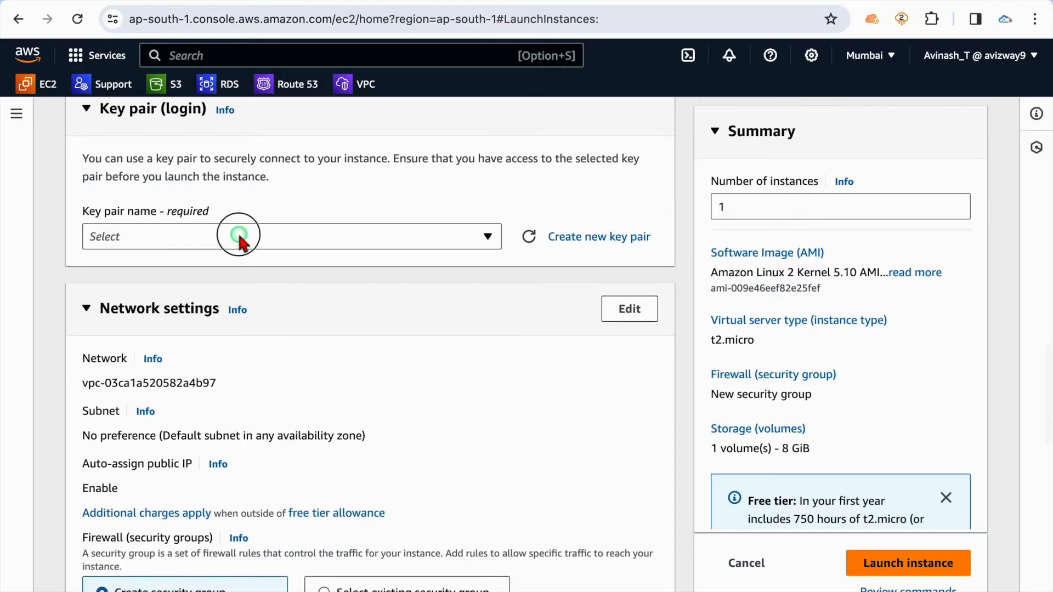
left_click(240, 236)
left_click(191, 322)
Step: Assign the existing security group launch-wizard-1 to the instance instead of creating a new one
scroll(379, 387, "down", 2)
scroll(379, 387, "down", 4)
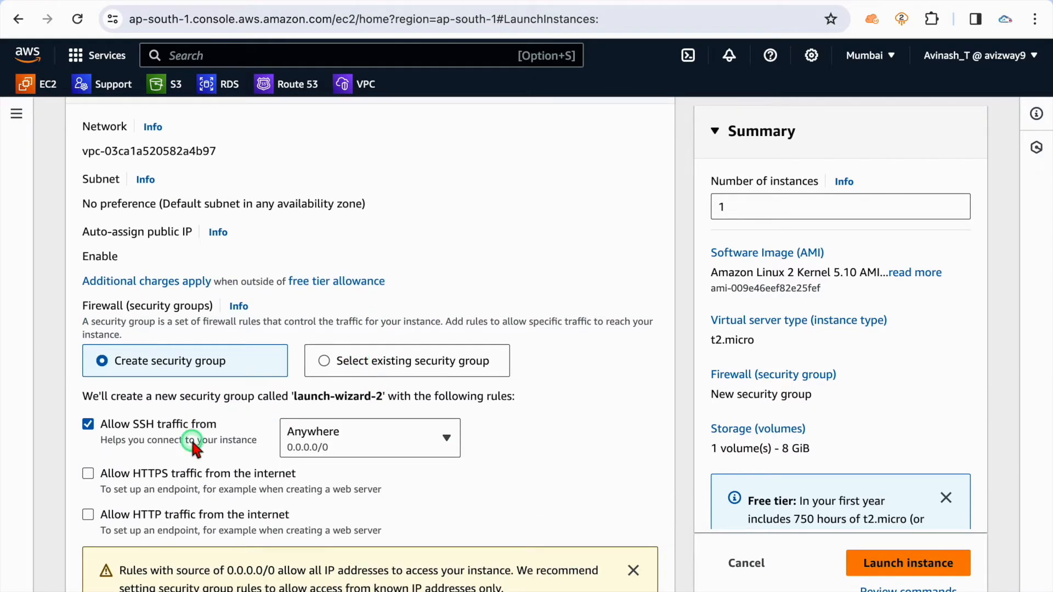
left_click(365, 360)
left_click(184, 423)
left_click(176, 481)
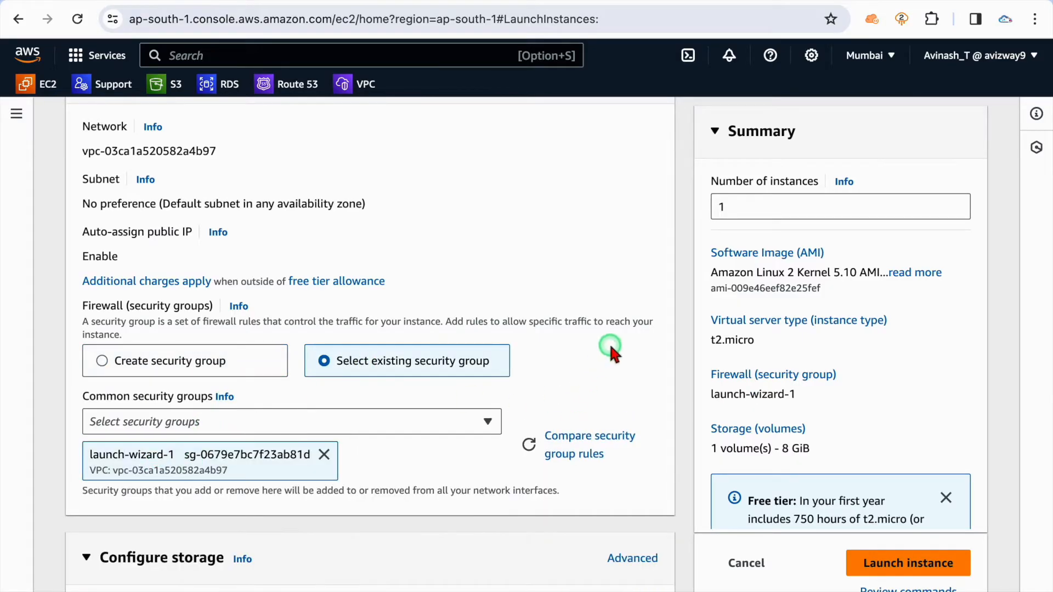
Step: Compare the rules of the selected launch-wizard-1 security group
left_click(593, 435)
double_click(656, 510)
left_click(807, 580)
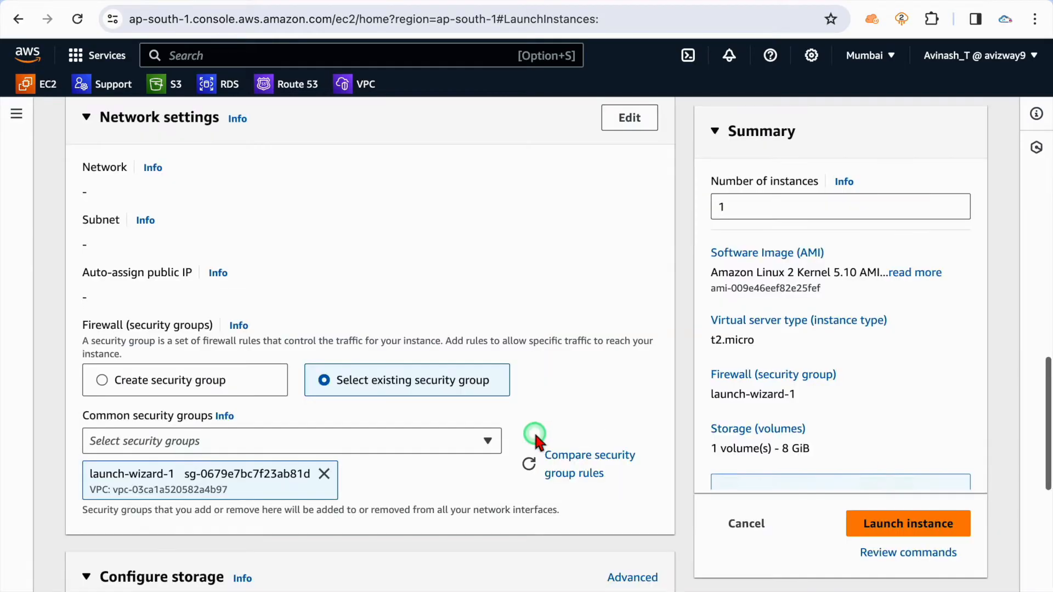
Step: Launch the instance and select Docker-Instance in the instances list
scroll(534, 433, "down", 6)
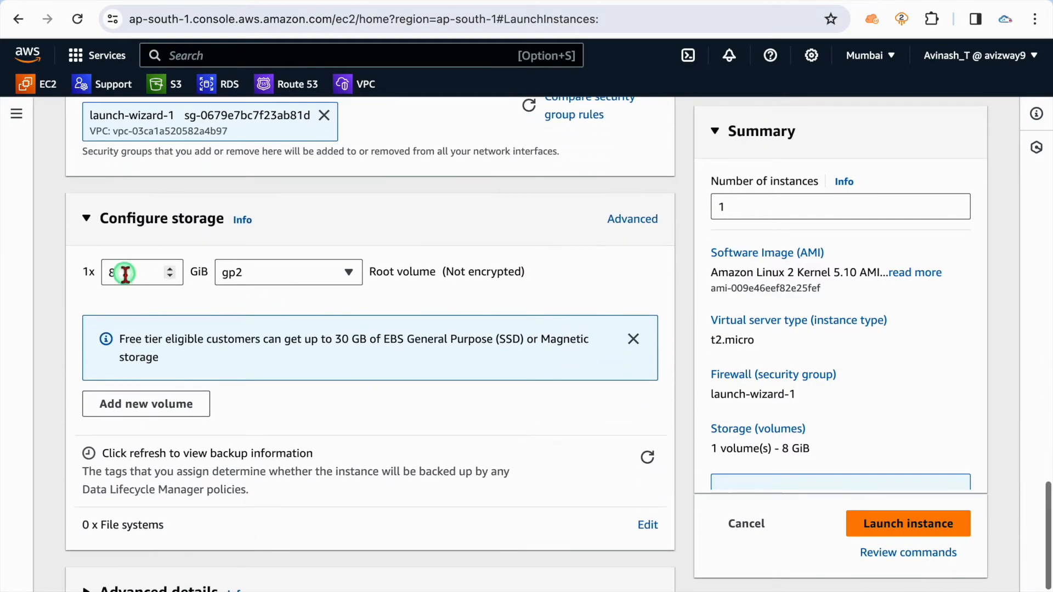
scroll(407, 402, "down", 1)
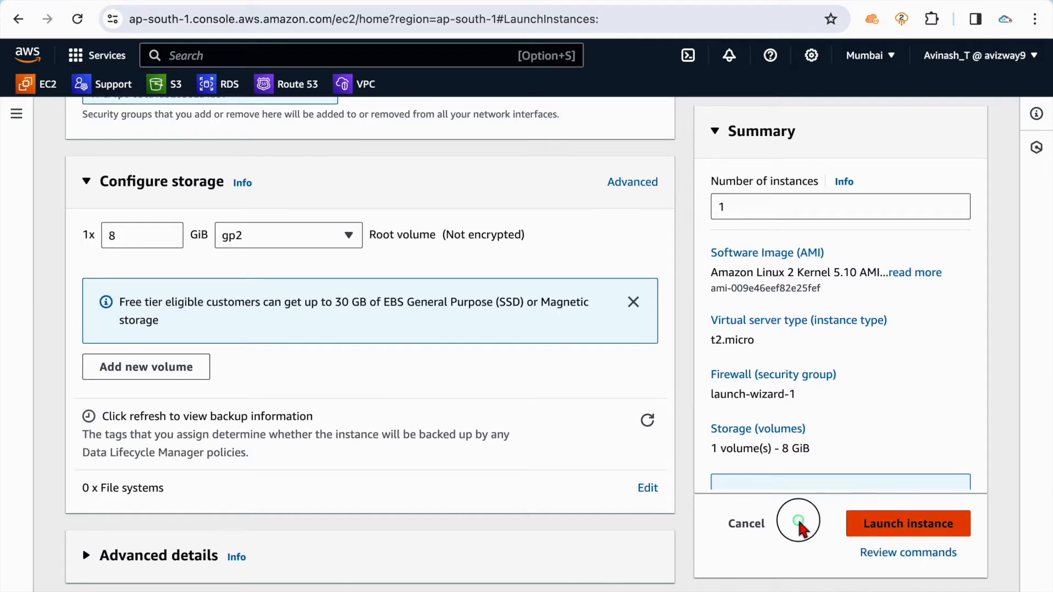
left_click(883, 524)
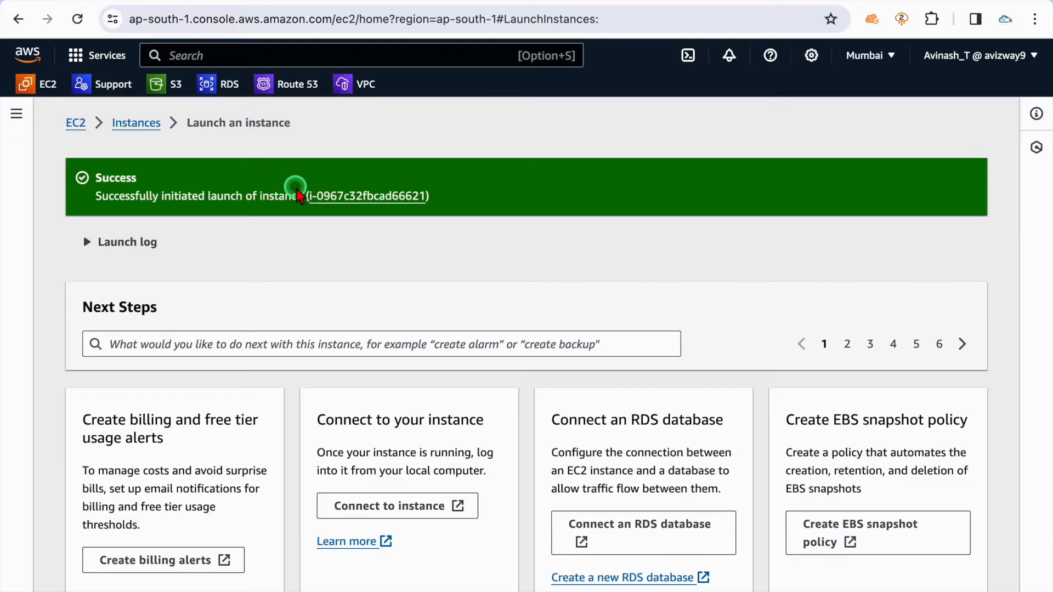
left_click(144, 123)
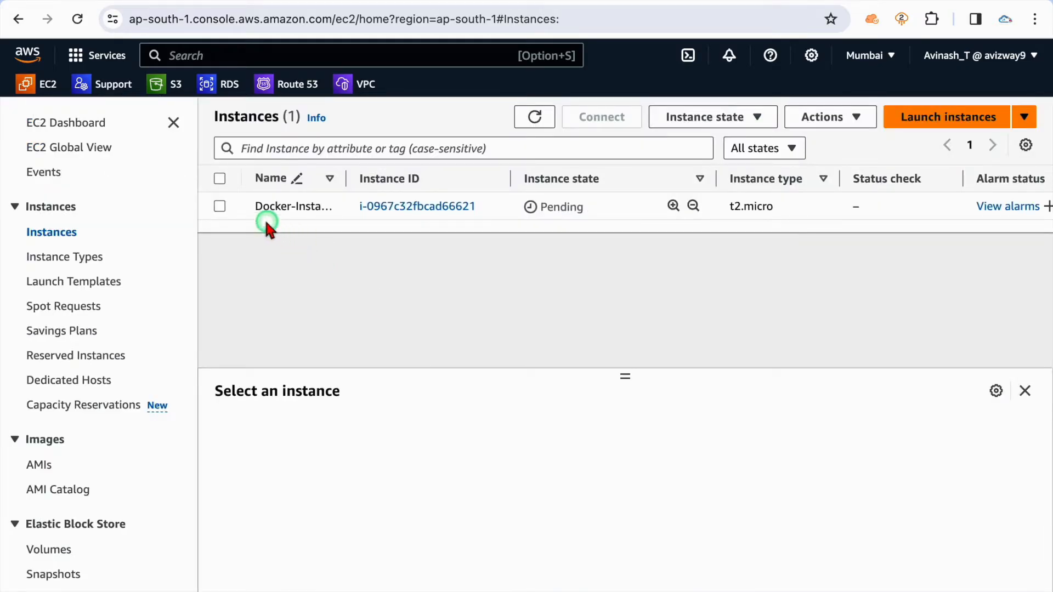
left_click(219, 206)
Step: Search for iam, open the IAM service in a separate tab, and go to its roles list
left_click(411, 56)
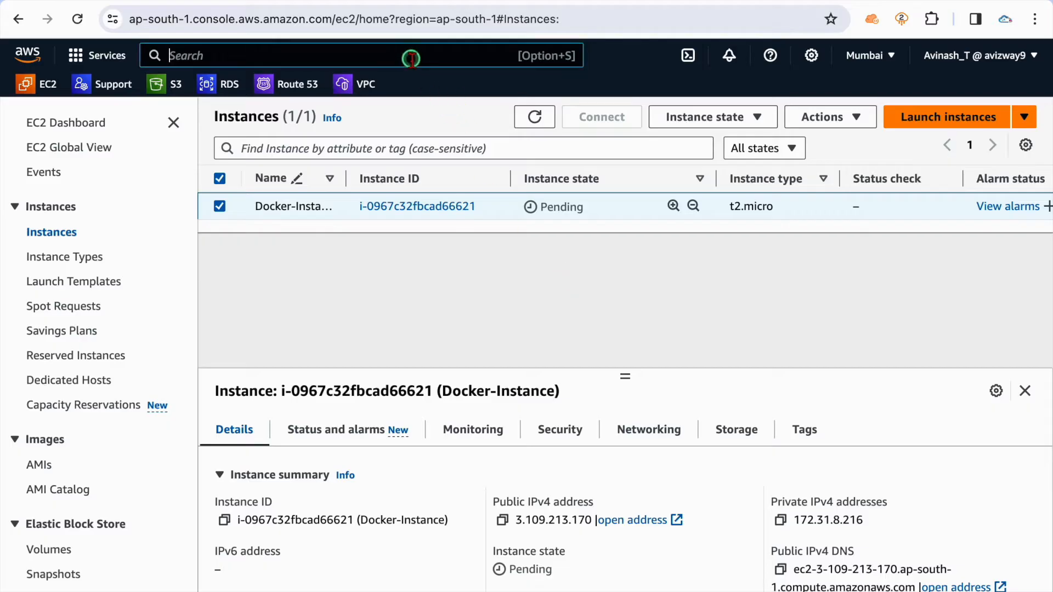
type("iam")
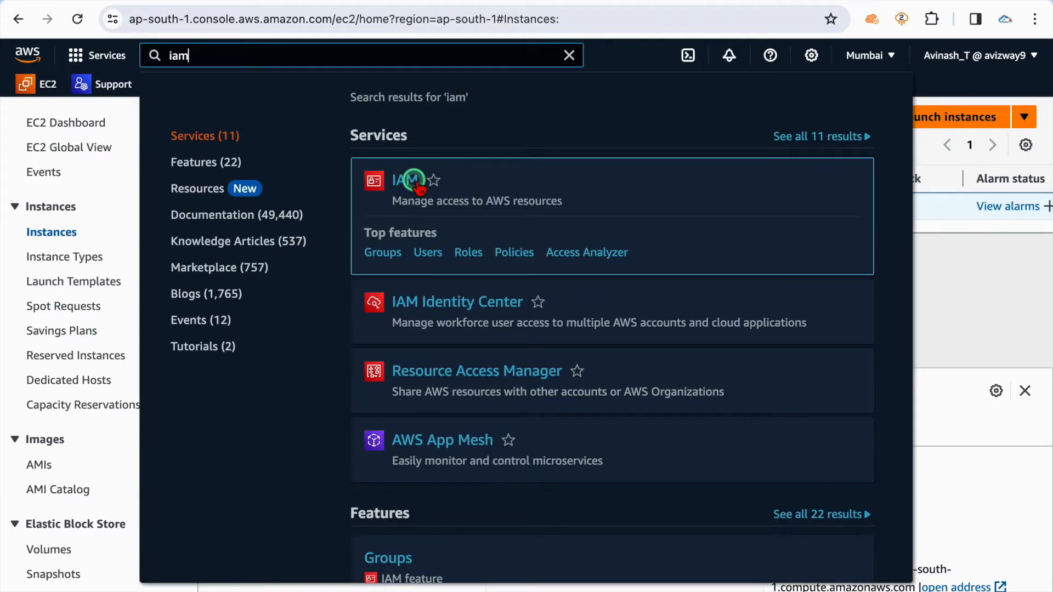
left_click(568, 55)
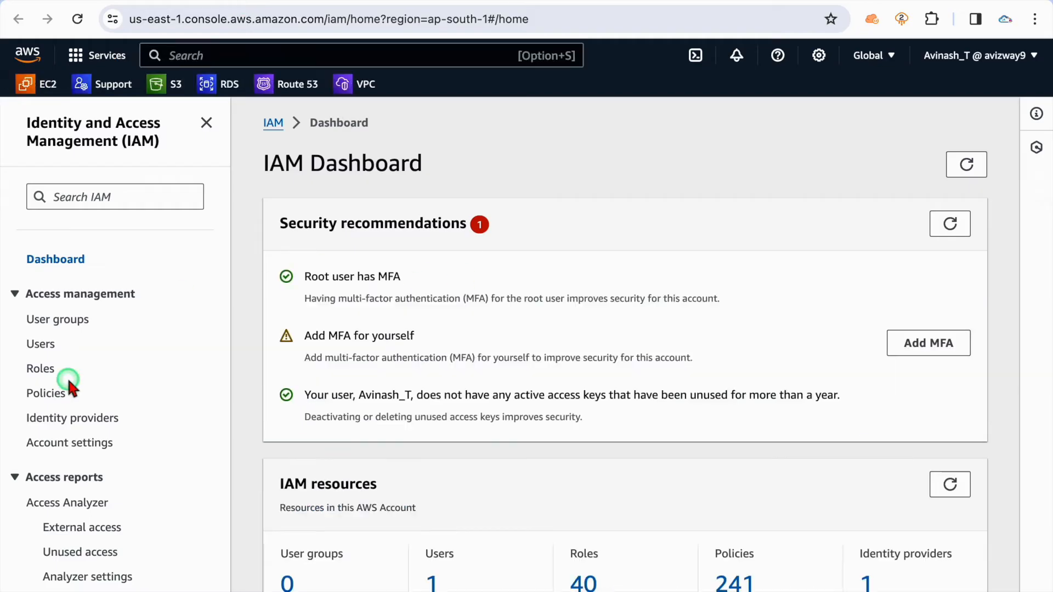
left_click(41, 369)
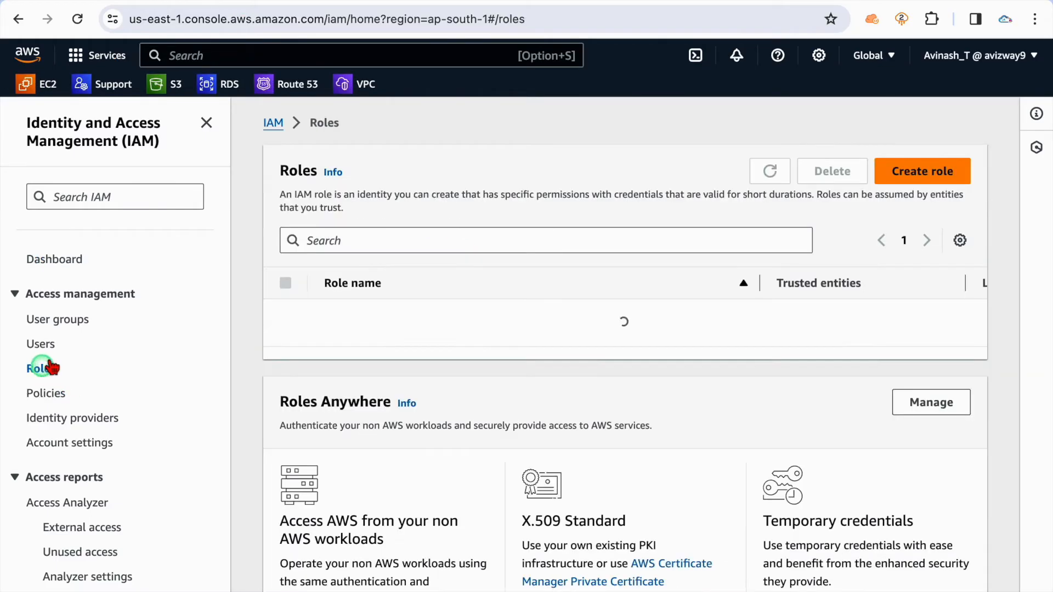
Step: Start creating an IAM role with AWS service as the trusted entity and EC2 as the use case
left_click(937, 174)
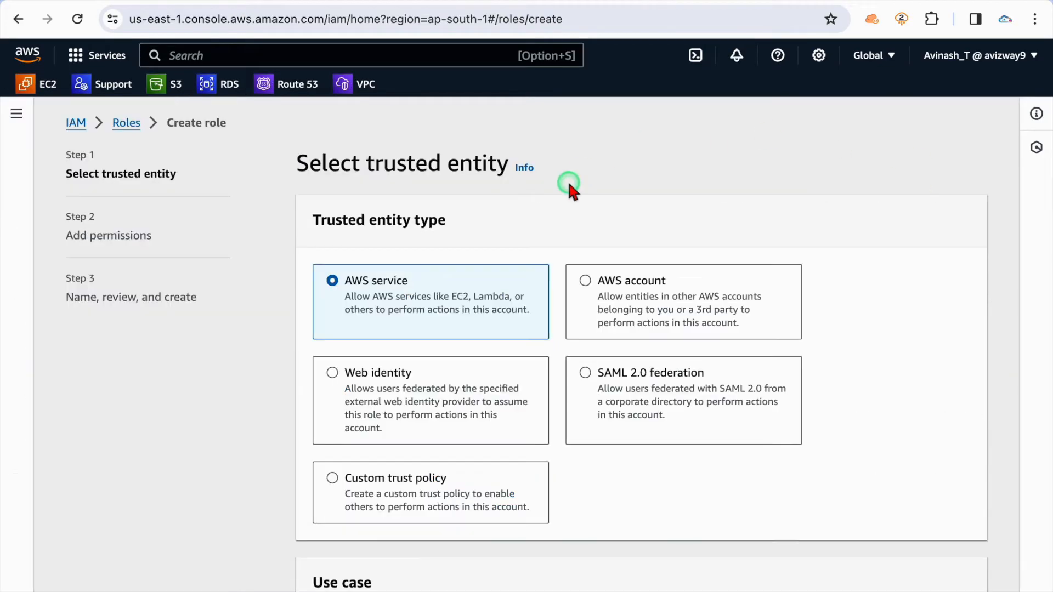
scroll(567, 183, "down", 3)
left_click(433, 511)
type("ec2")
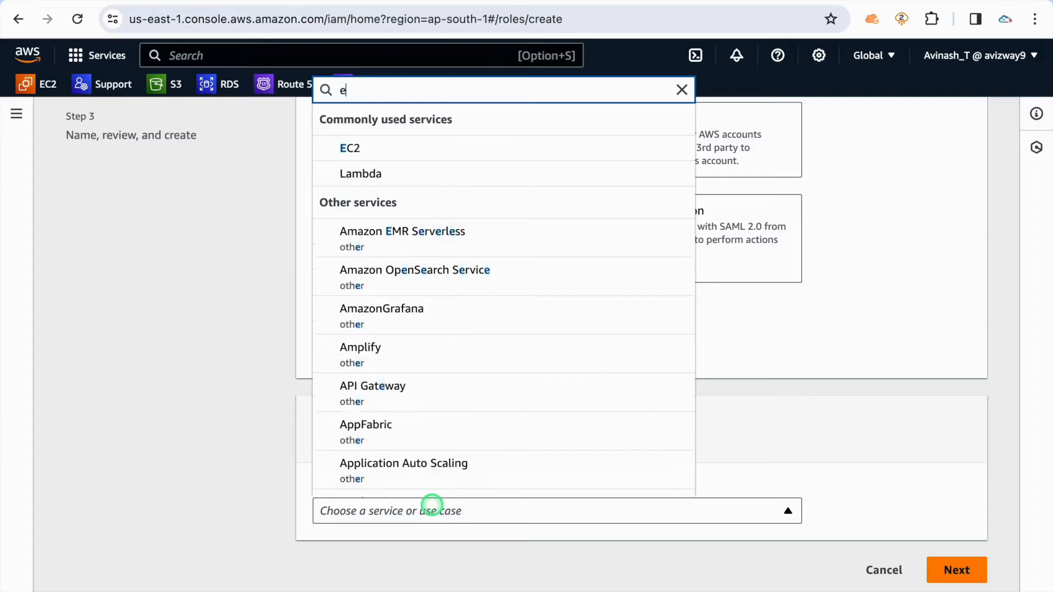
left_click(372, 328)
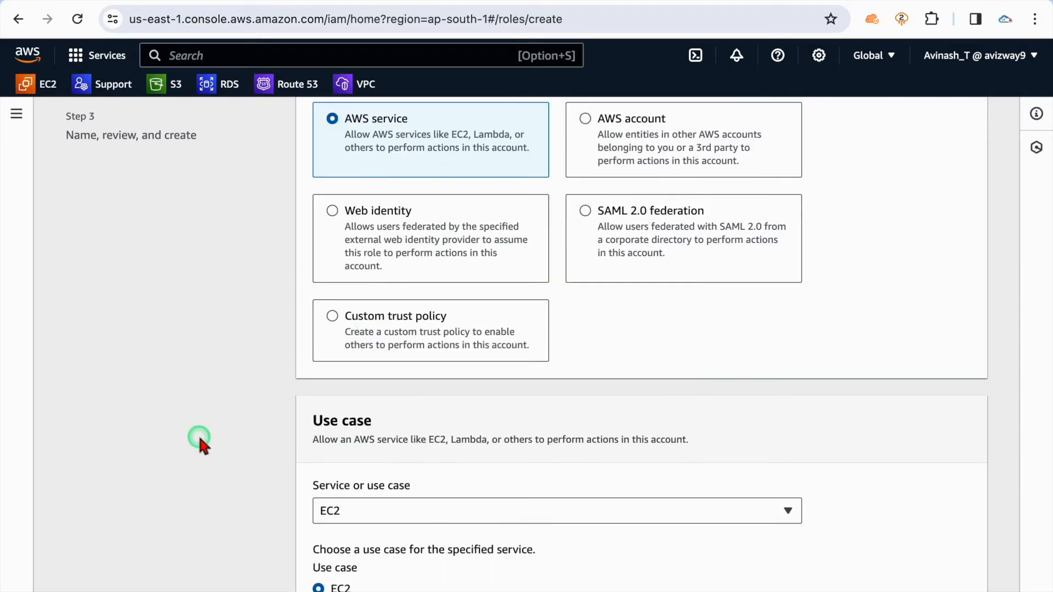
scroll(199, 439, "down", 6)
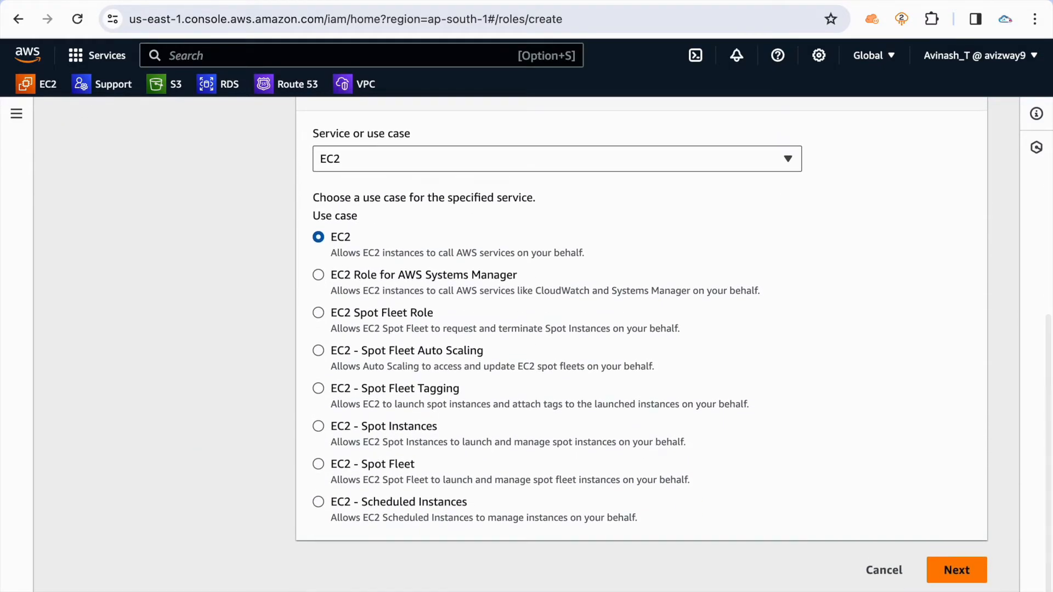
left_click(957, 560)
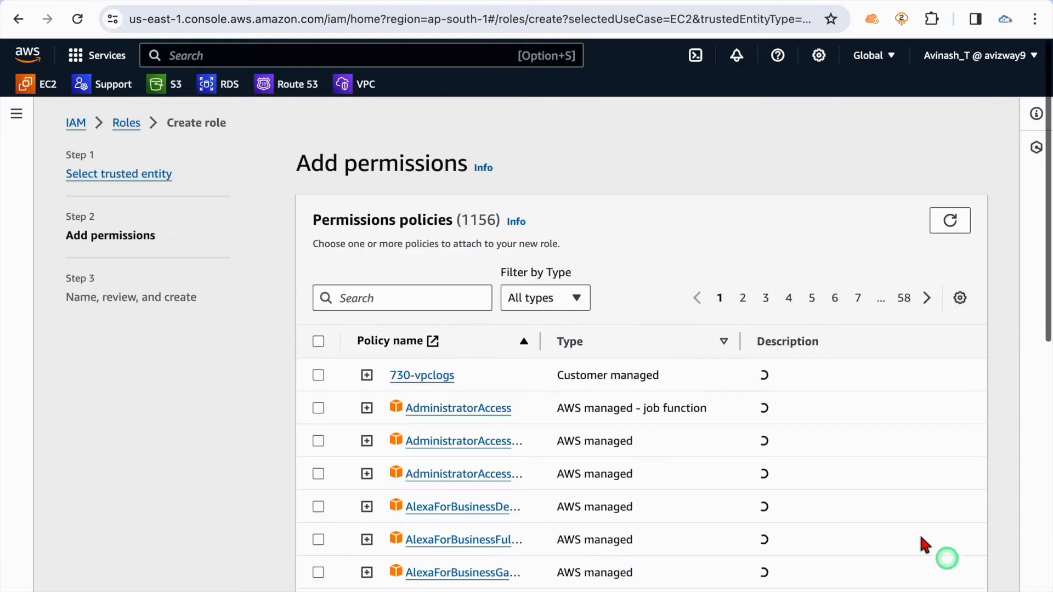
Step: Filter the policies by containerreg and add AmazonEC2ContainerRegistryFullAccess to the role's permissions
left_click(398, 297)
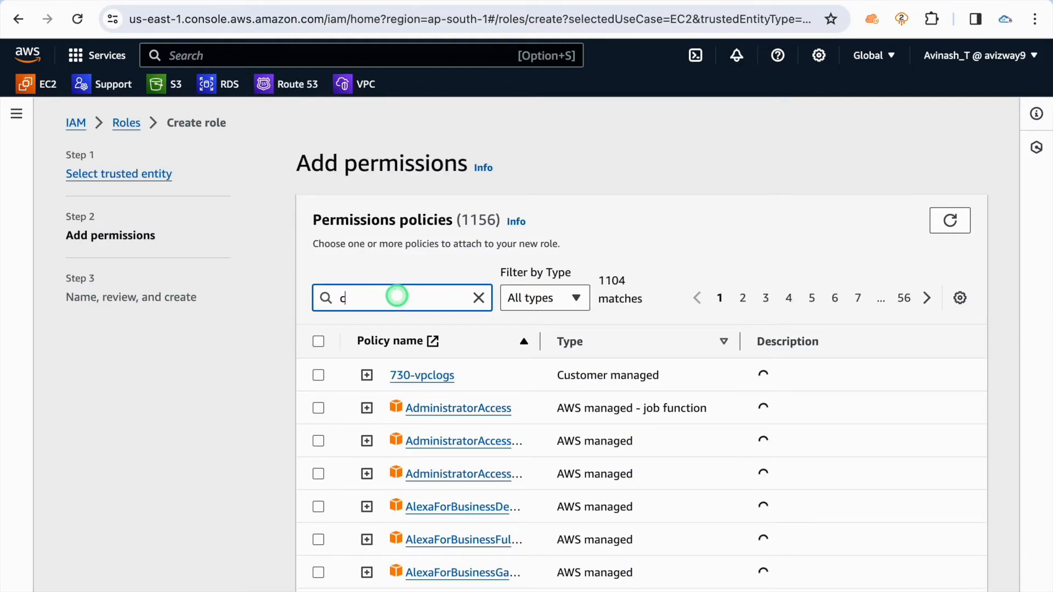
type("containerre")
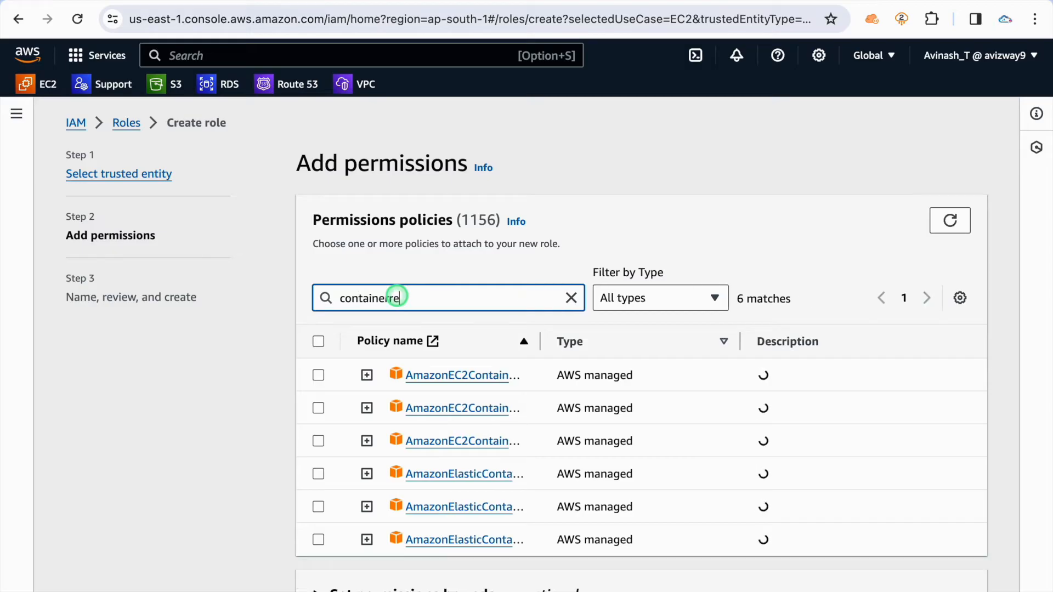
type("g")
left_click_drag(540, 342, 738, 345)
left_click_drag(631, 370, 438, 375)
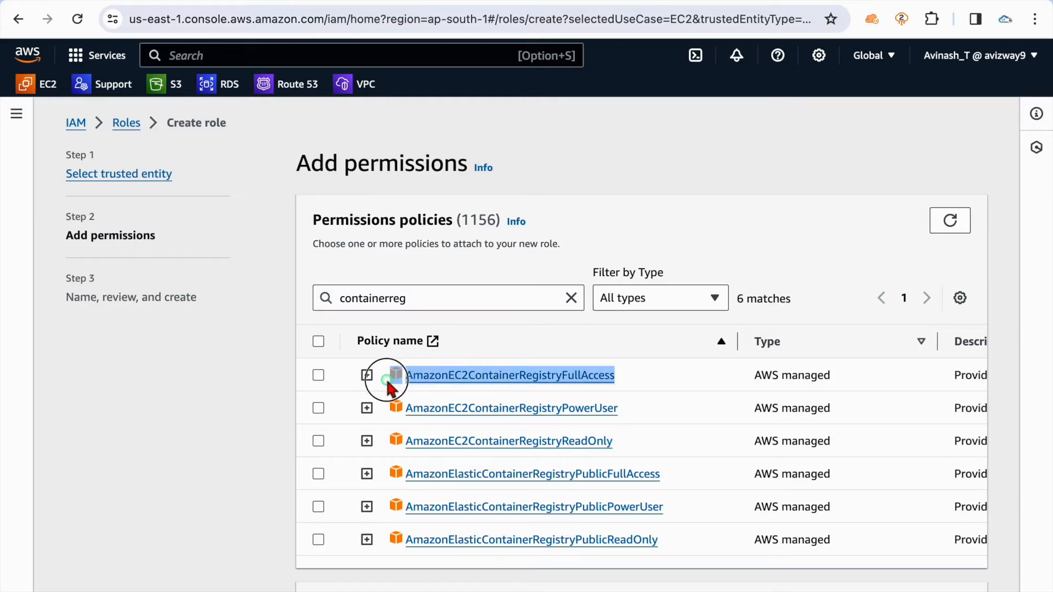
left_click(319, 375)
scroll(247, 409, "down", 3)
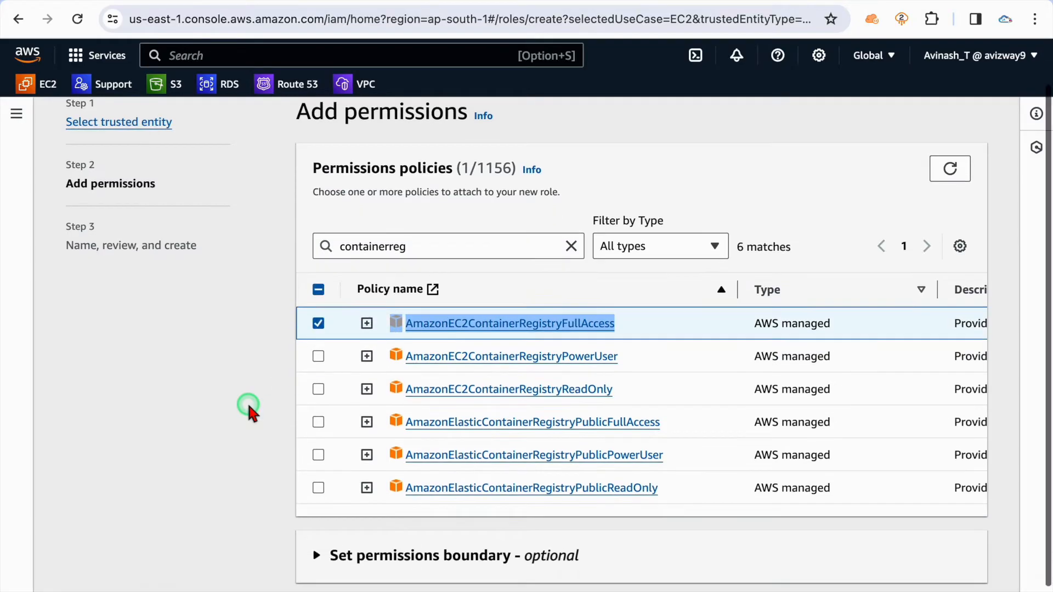
left_click(956, 573)
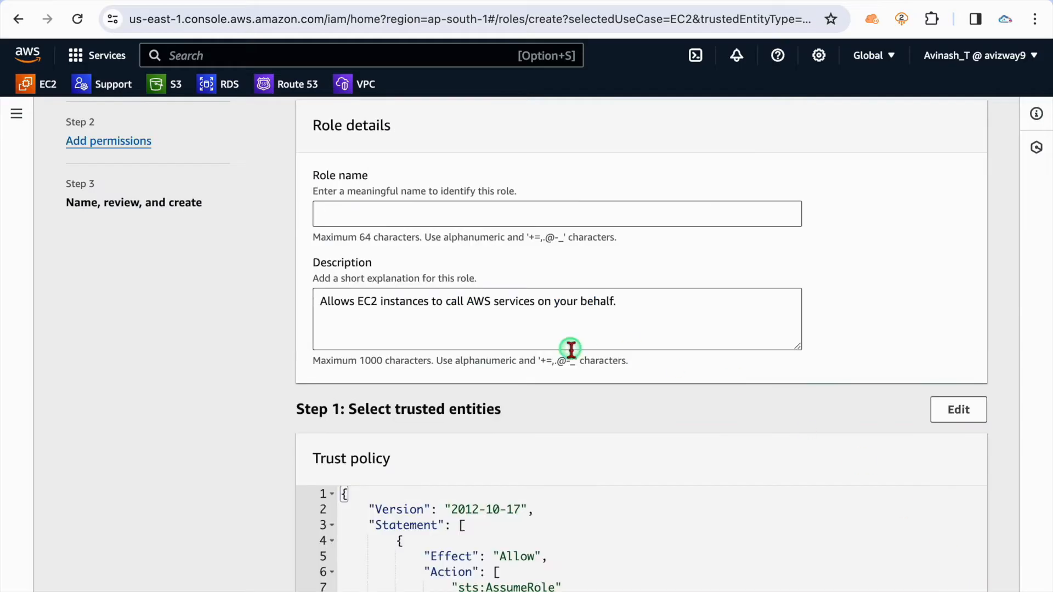
Step: Name the role batch-yt-role and create it
left_click(479, 217)
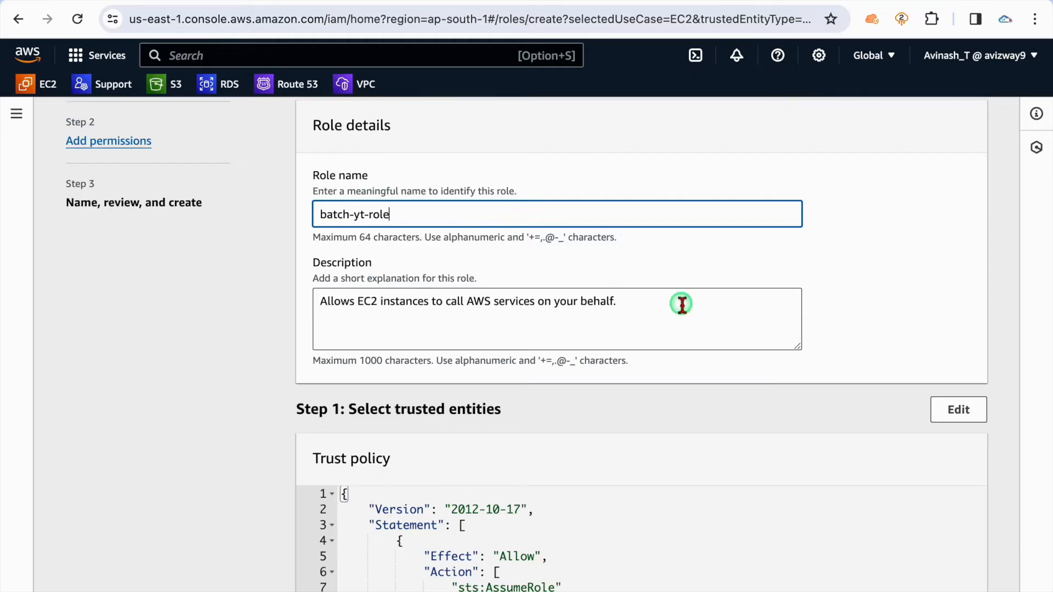
scroll(796, 351, "down", 10)
left_click(934, 574)
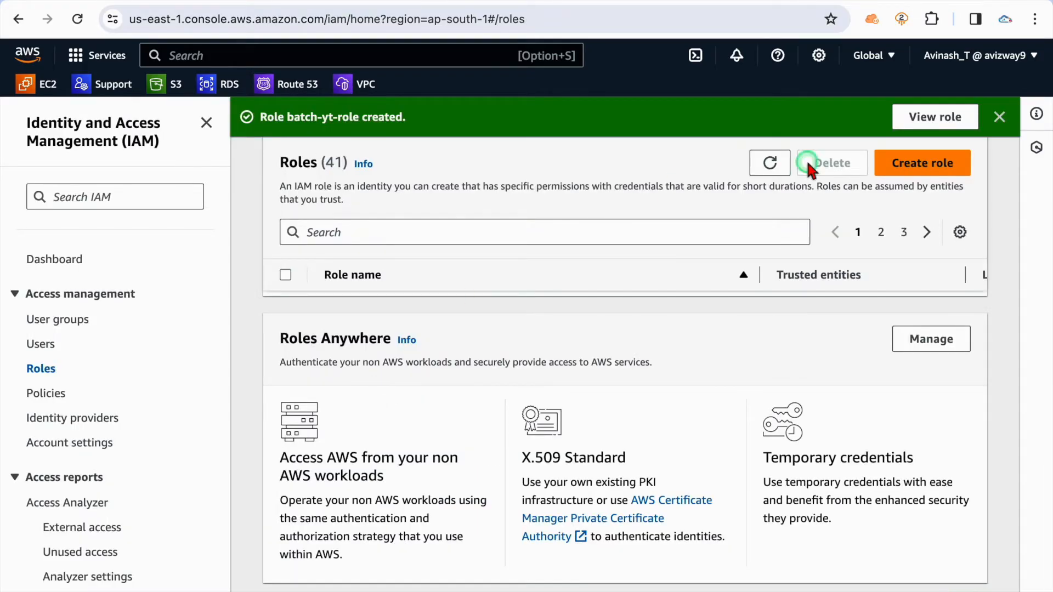
Step: View the new role's details and check its attached permissions policies
left_click(933, 116)
scroll(501, 280, "down", 2)
scroll(501, 278, "down", 3)
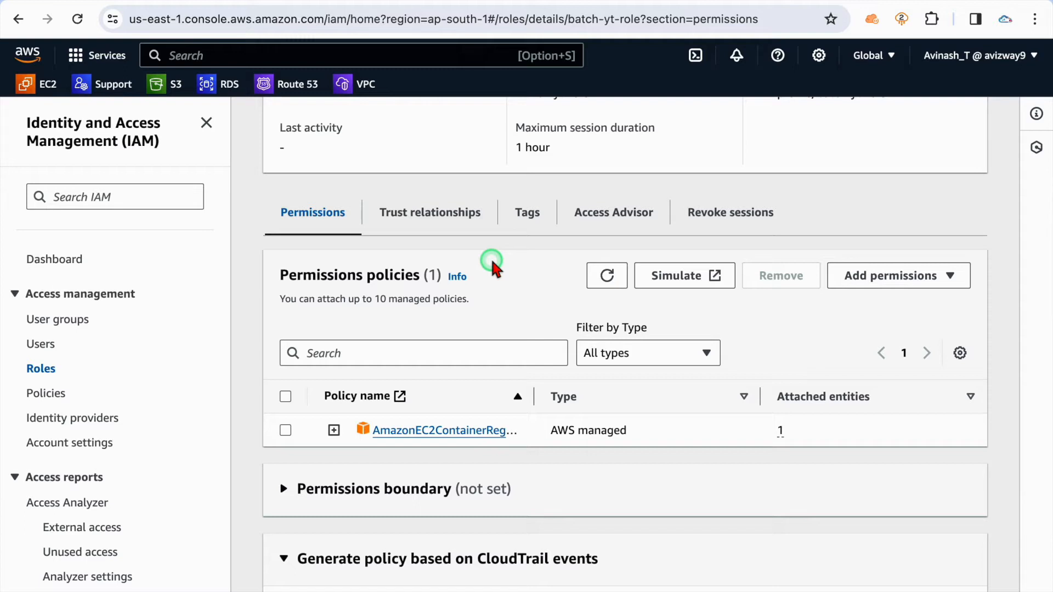
left_click(859, 277)
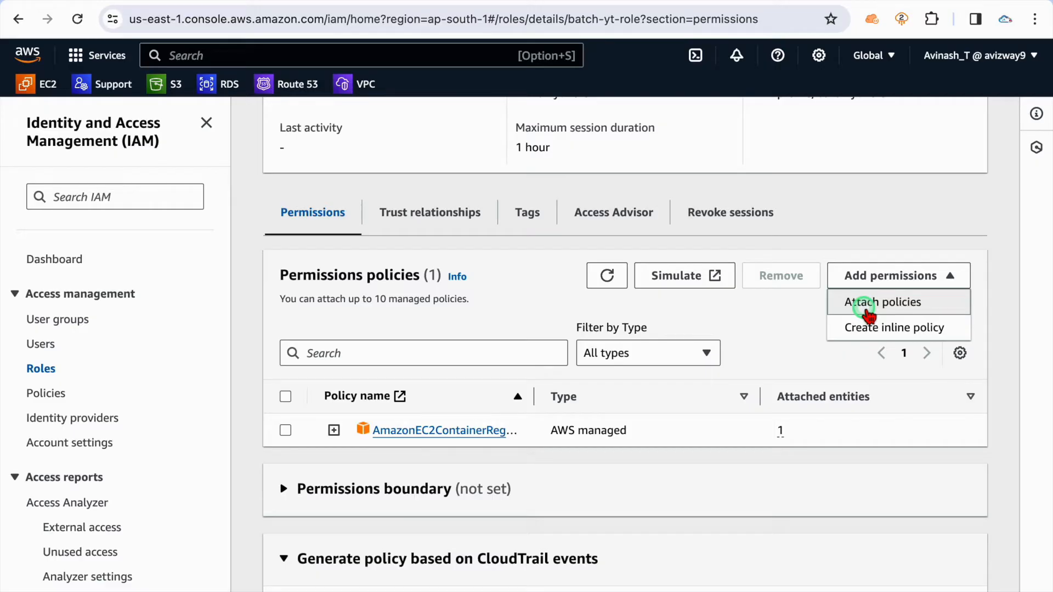
left_click(866, 310)
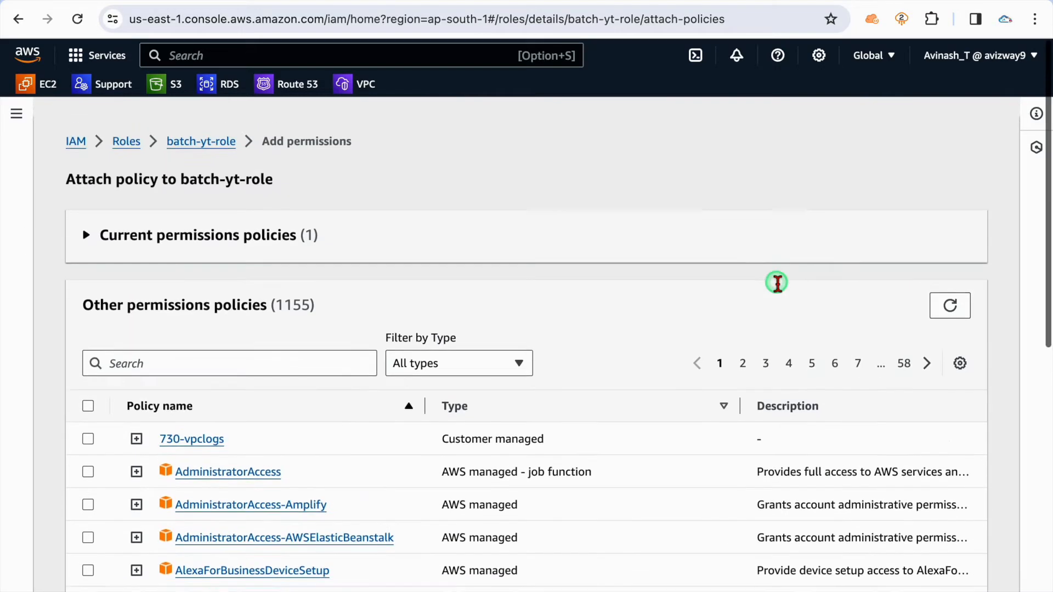
left_click(222, 127)
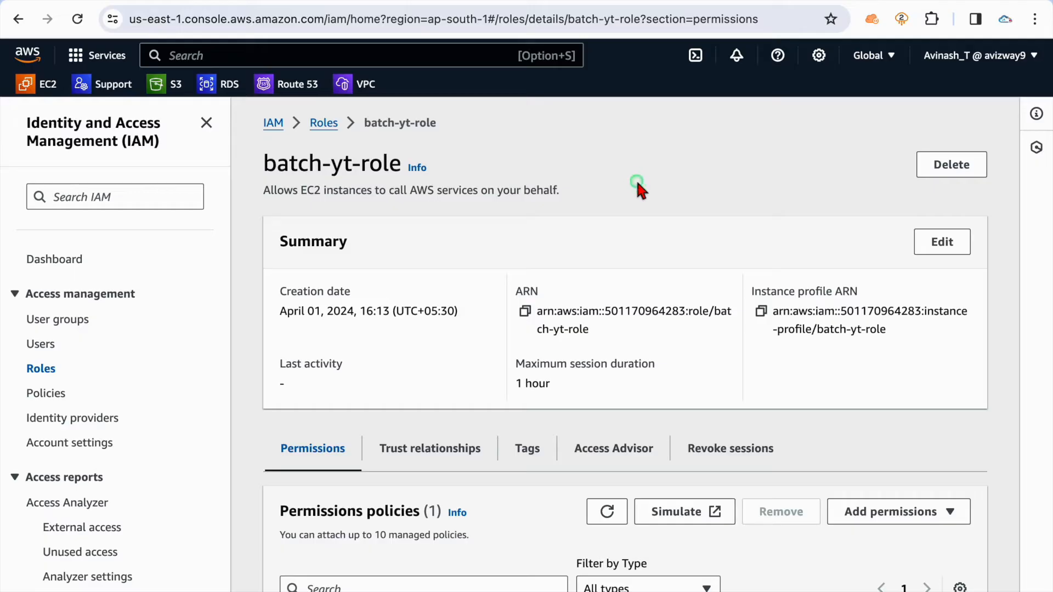
Step: Review the role's details page and highlight the role name batch-yt-role
scroll(537, 265, "down", 4)
scroll(537, 265, "up", 4)
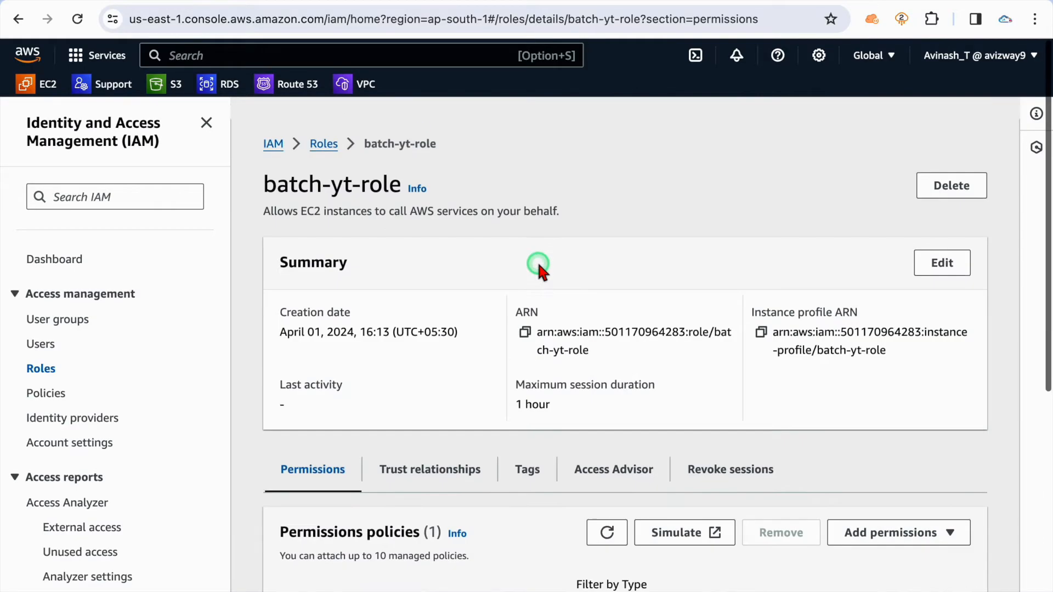
left_click_drag(266, 165, 378, 165)
left_click(564, 188)
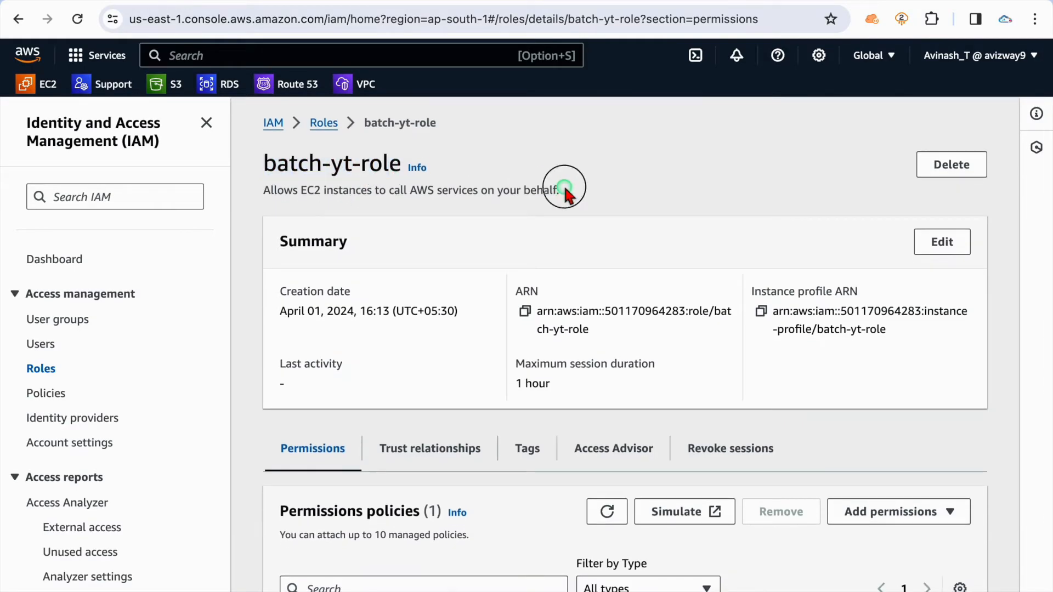
Step: Attach the IAM role batch-yt-role to the Docker-Instance EC2 instance
left_click(64, 1)
left_click(826, 117)
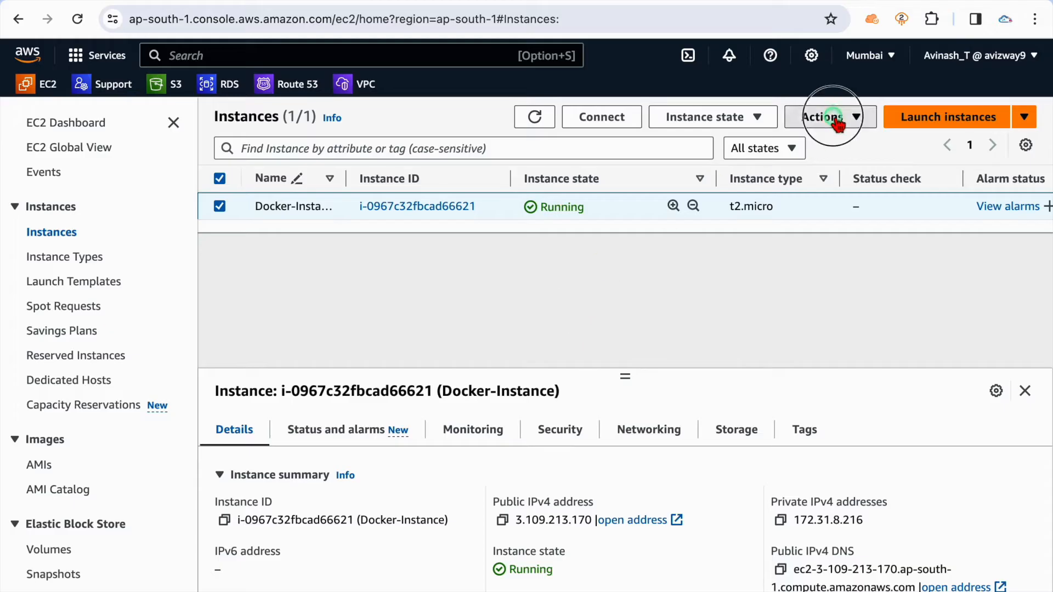
mouse_move(834, 272)
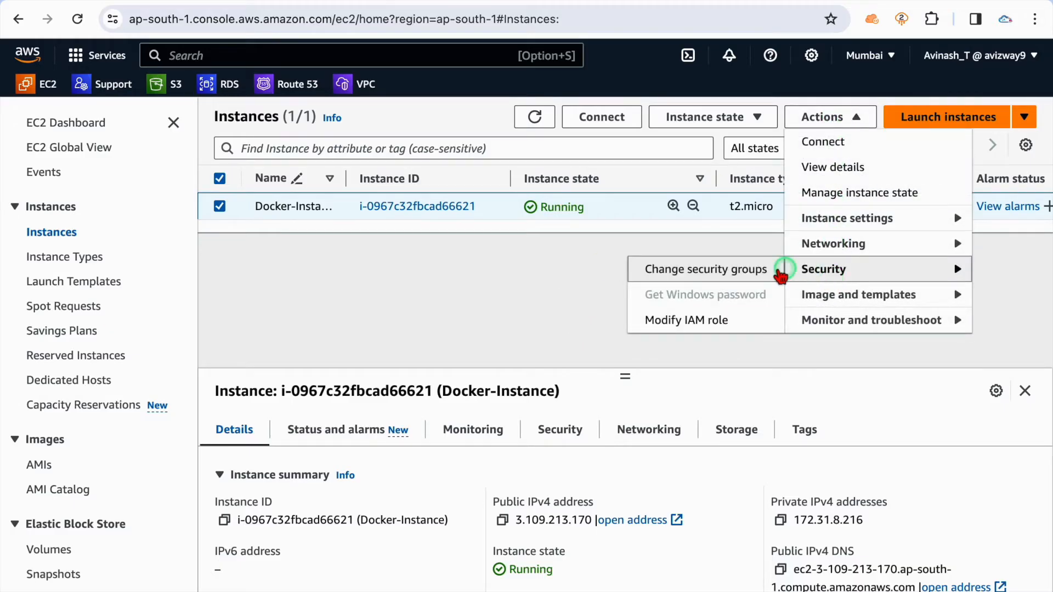
left_click(696, 323)
left_click(479, 342)
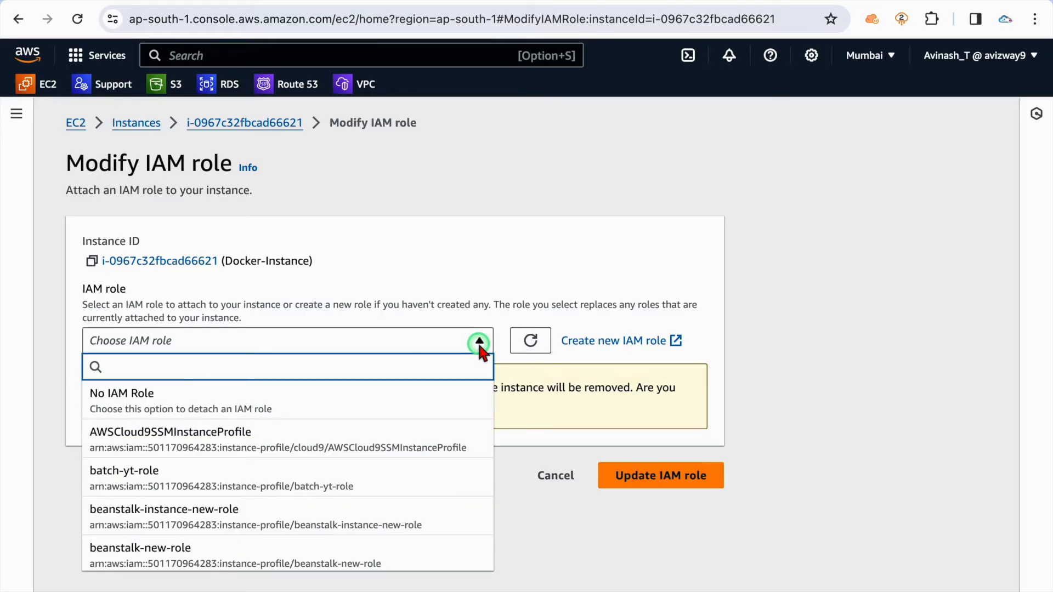
left_click(301, 478)
left_click(659, 400)
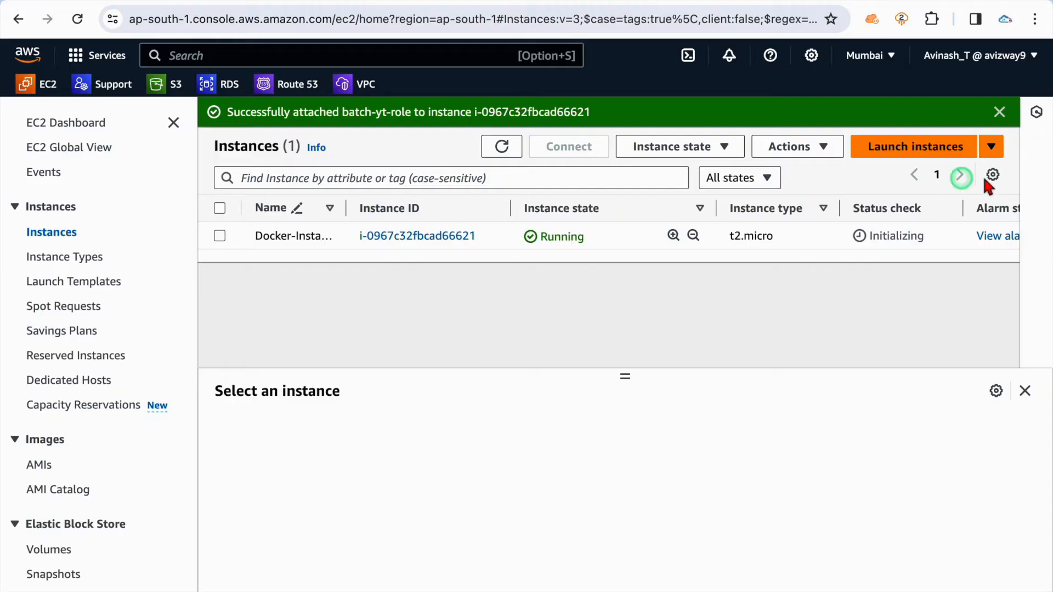
Step: Connect to Docker-Instance through EC2 Instance Connect with the default username ec2-user
left_click(1000, 112)
left_click(220, 206)
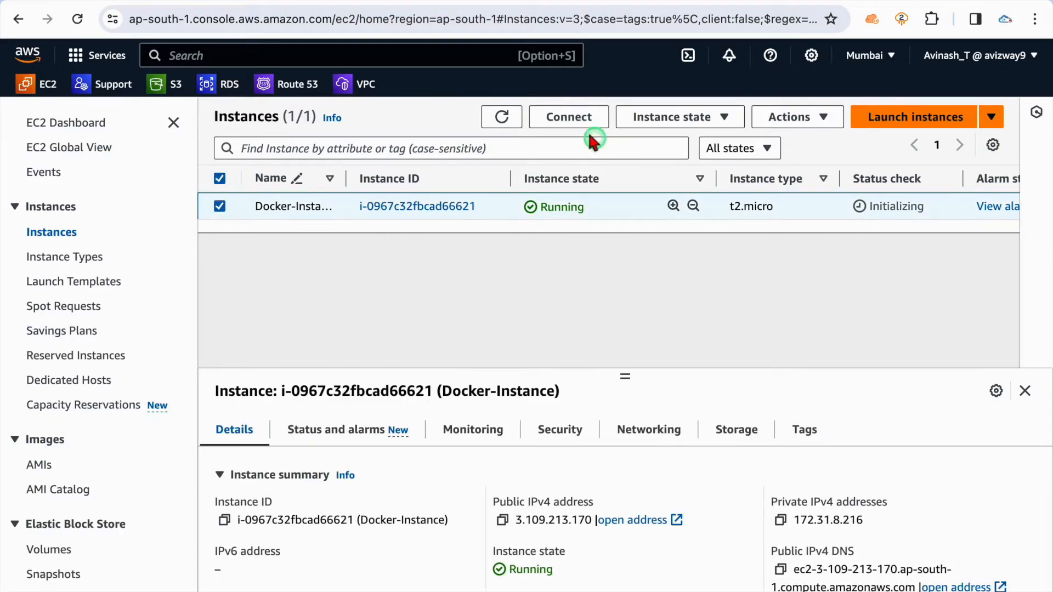
left_click(568, 116)
scroll(851, 436, "down", 2)
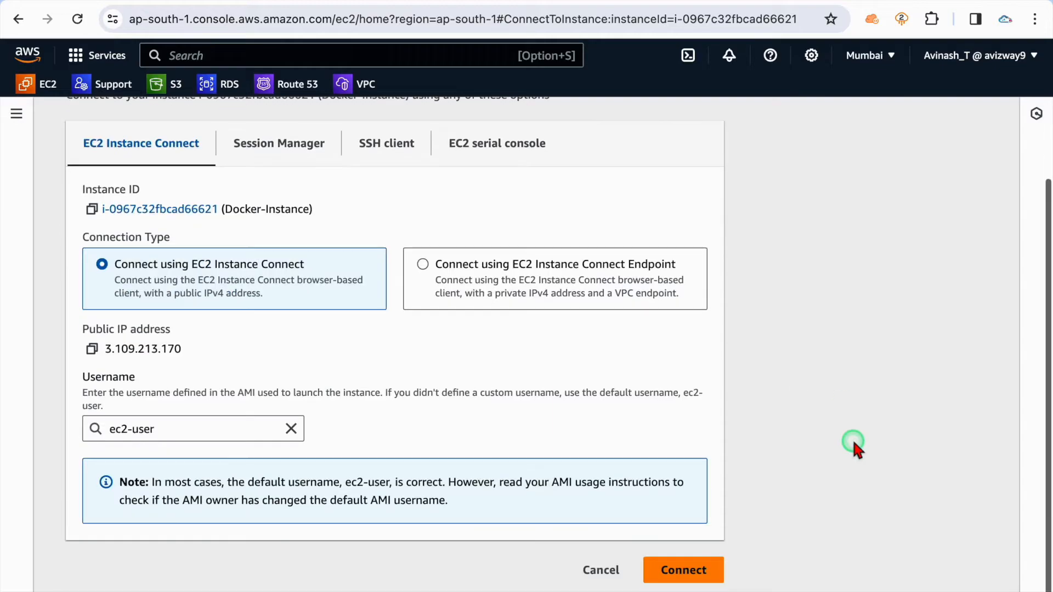
left_click(682, 569)
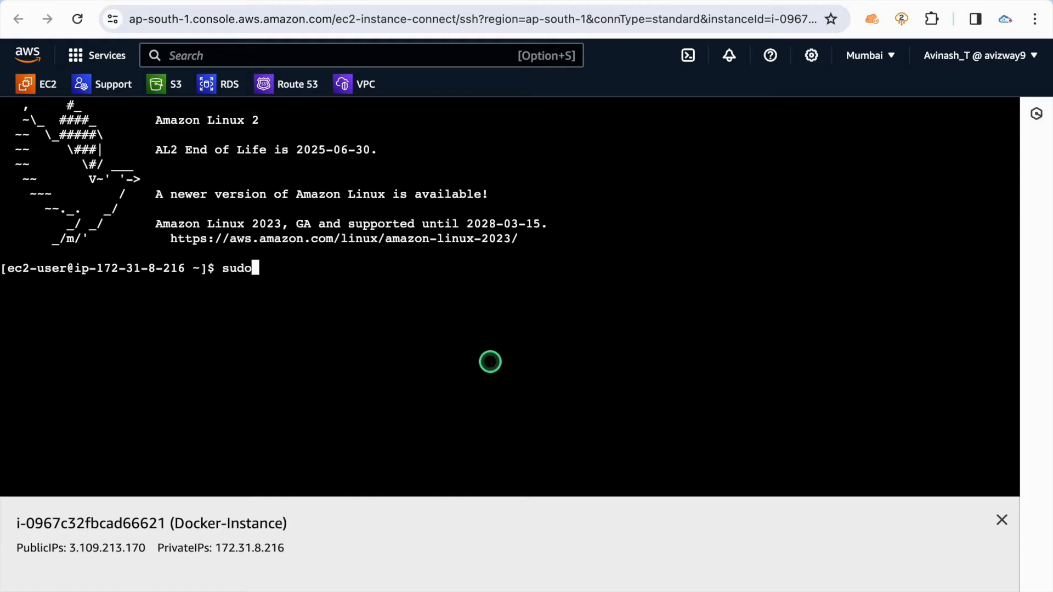
Step: Switch to the root user with sudo su and enlarge the browser zoom to 110%
type("su")
key("Return")
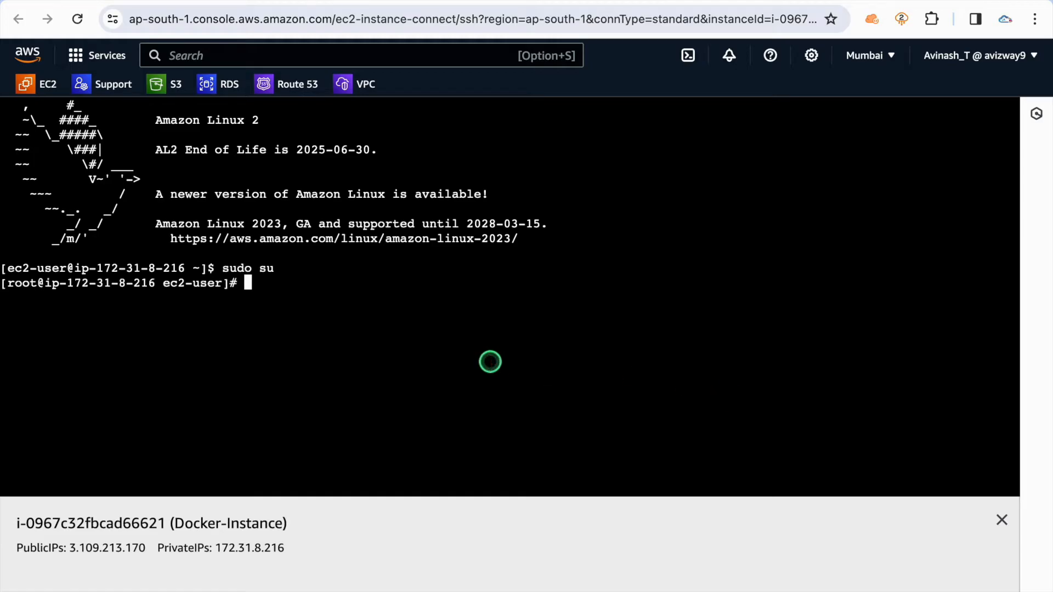
left_click(1035, 18)
left_click(989, 322)
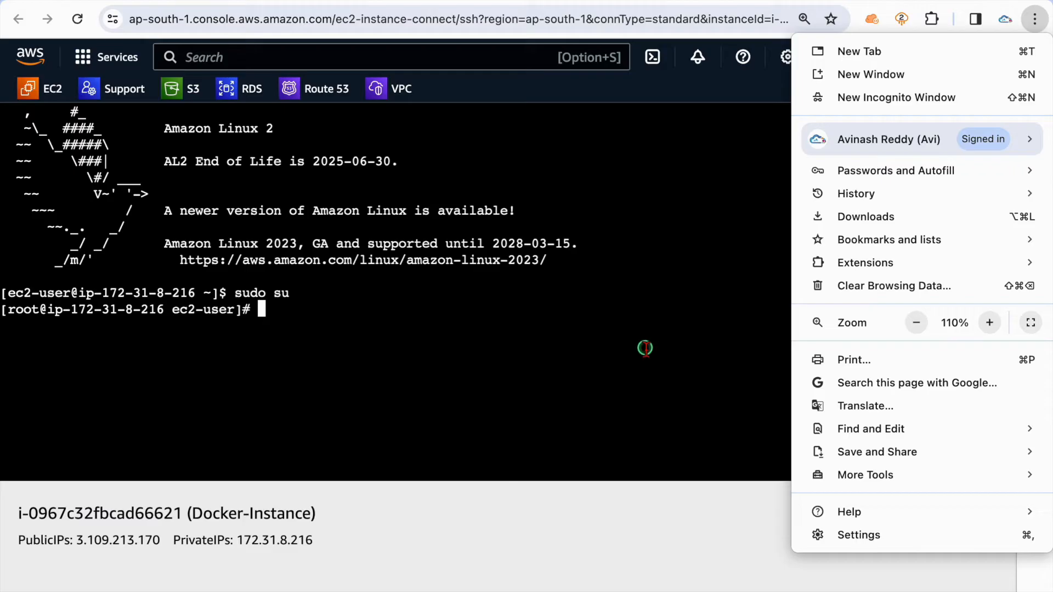
left_click(645, 349)
Step: Clear the terminal and install the docker package on the instance
key("ctrl+l")
key("Return")
key("Return")
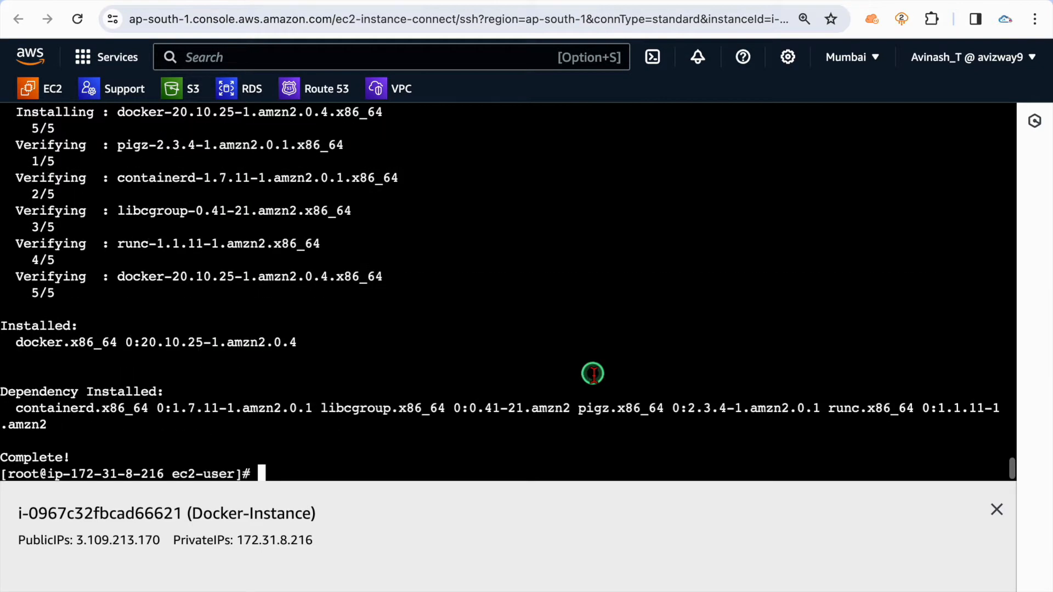
Step: Clear the terminal and start the Docker service on the instance
key("ctrl+l")
key("Return")
key("Return")
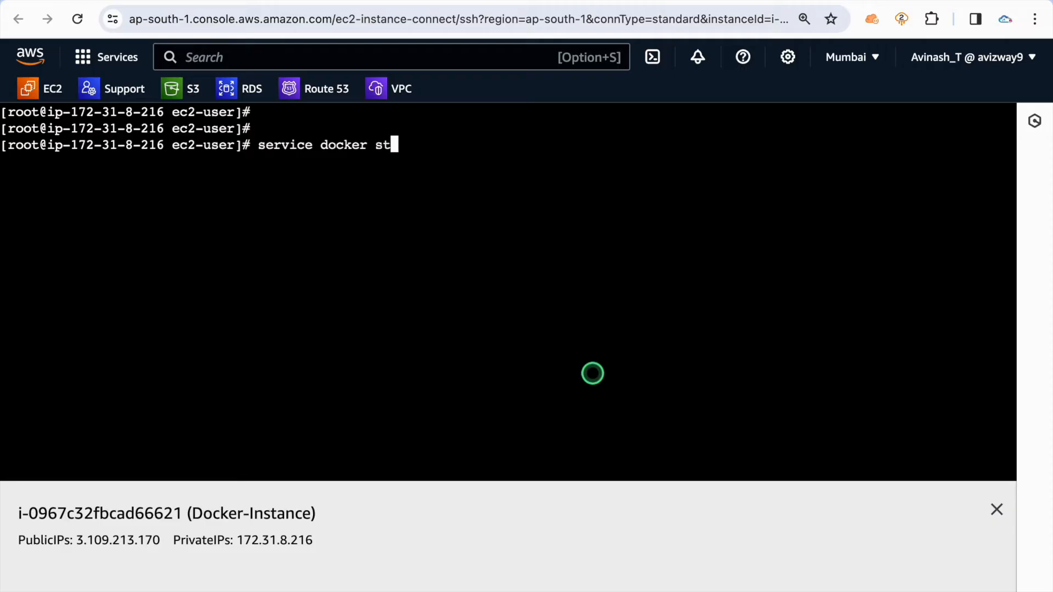
key("Return")
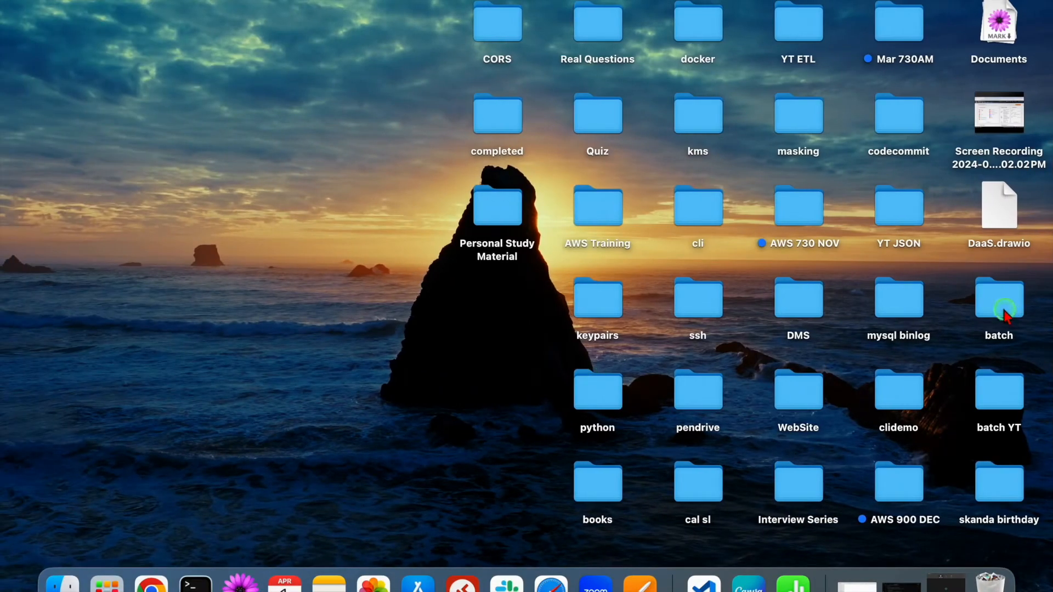
Step: Open the batch YT folder on the desktop, enlarge its window and preview copy_s3_data.py
double_click(999, 391)
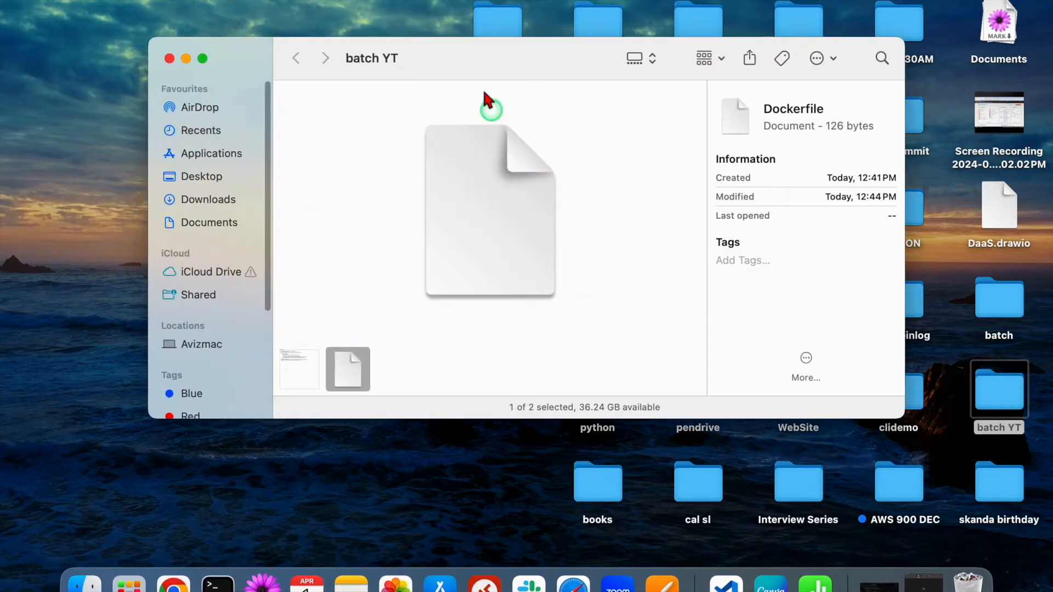
left_click_drag(430, 61, 375, 40)
double_click(377, 40)
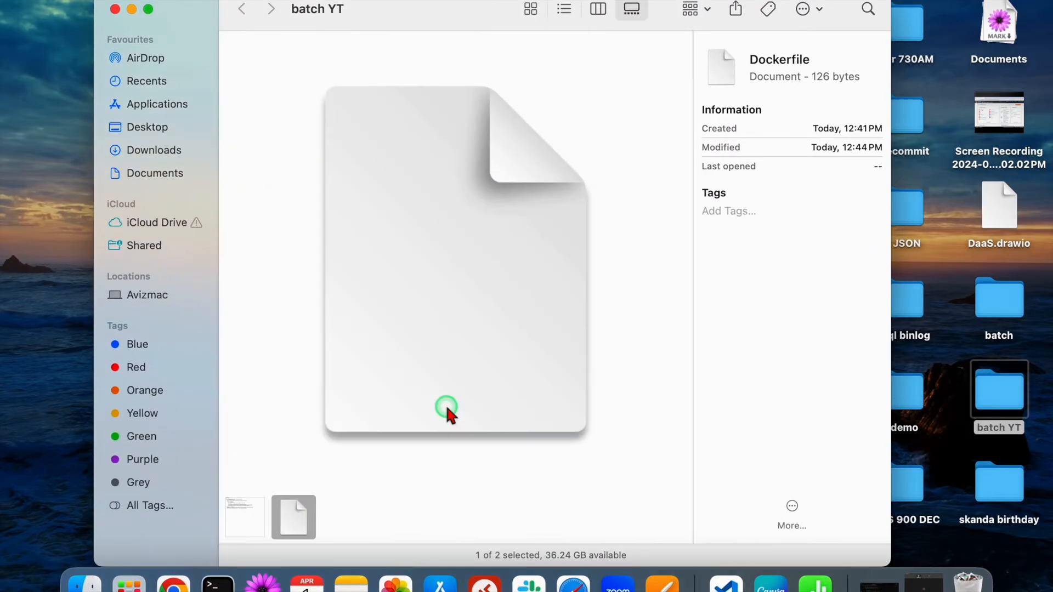
left_click(239, 516)
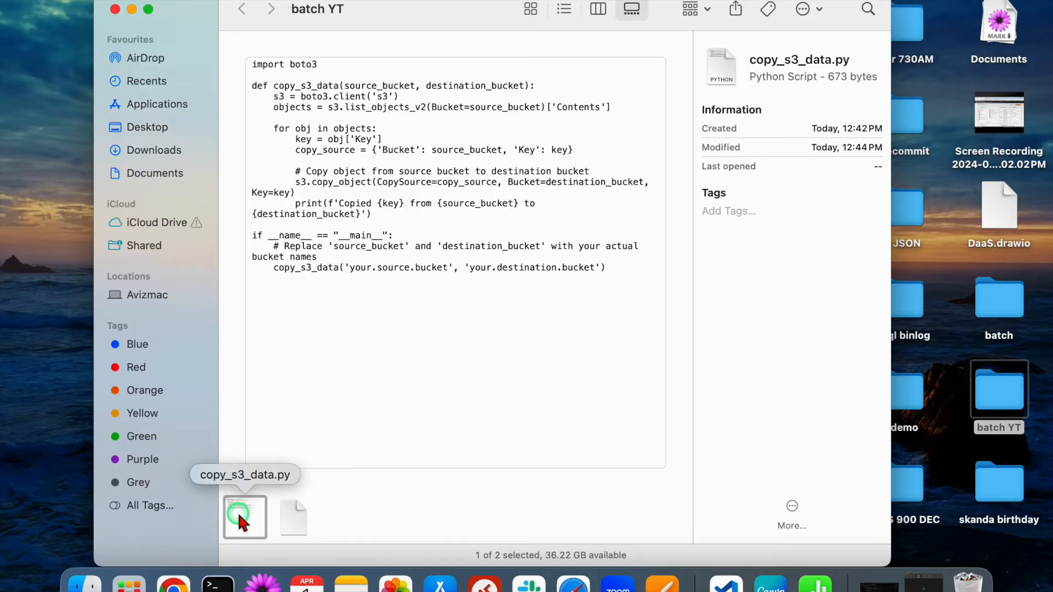
right_click(240, 516)
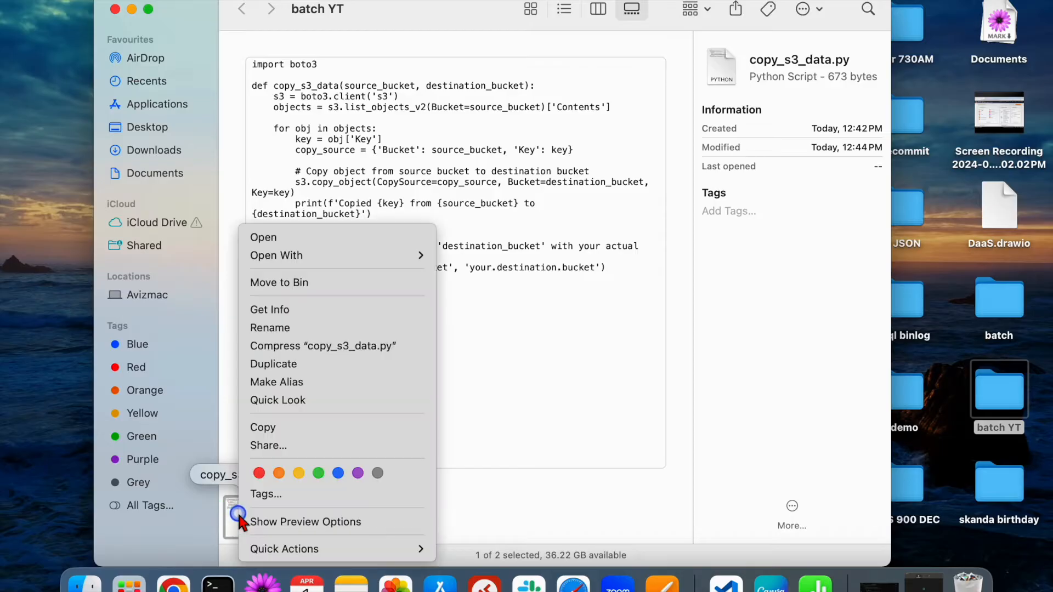
left_click(327, 237)
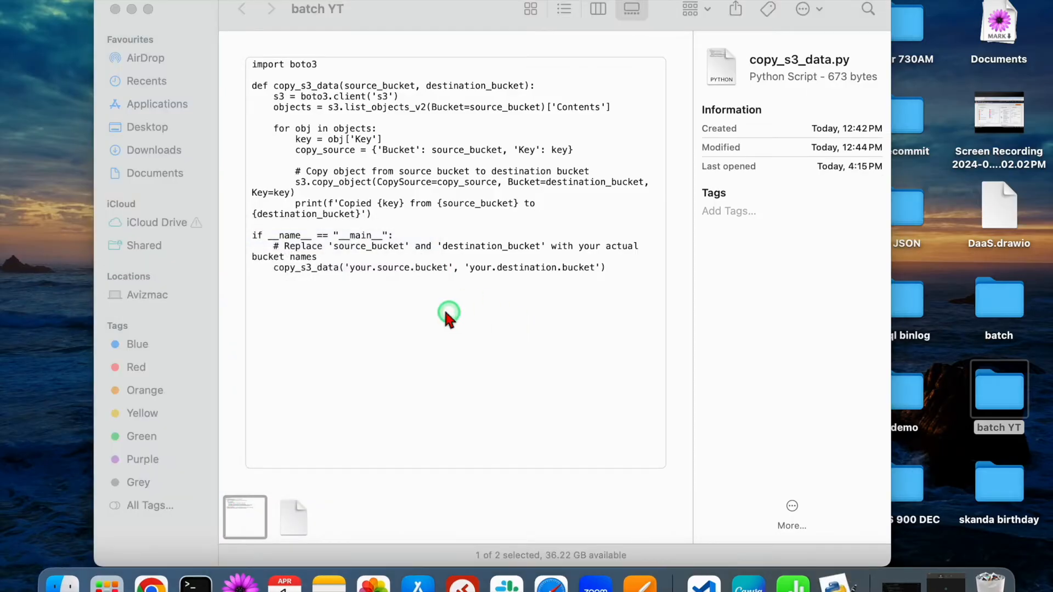
left_click(64, 50)
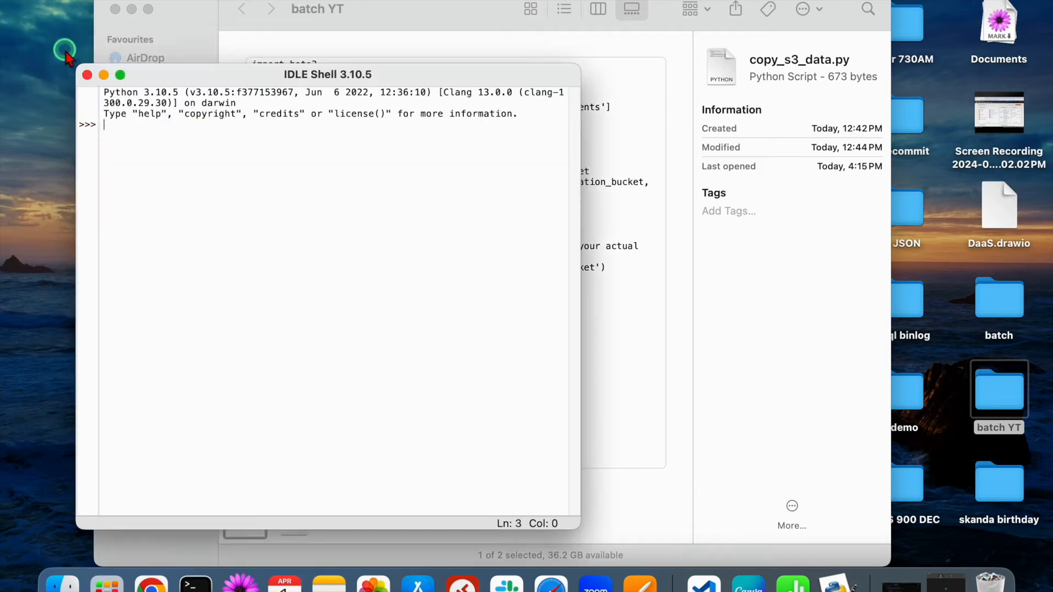
left_click(87, 74)
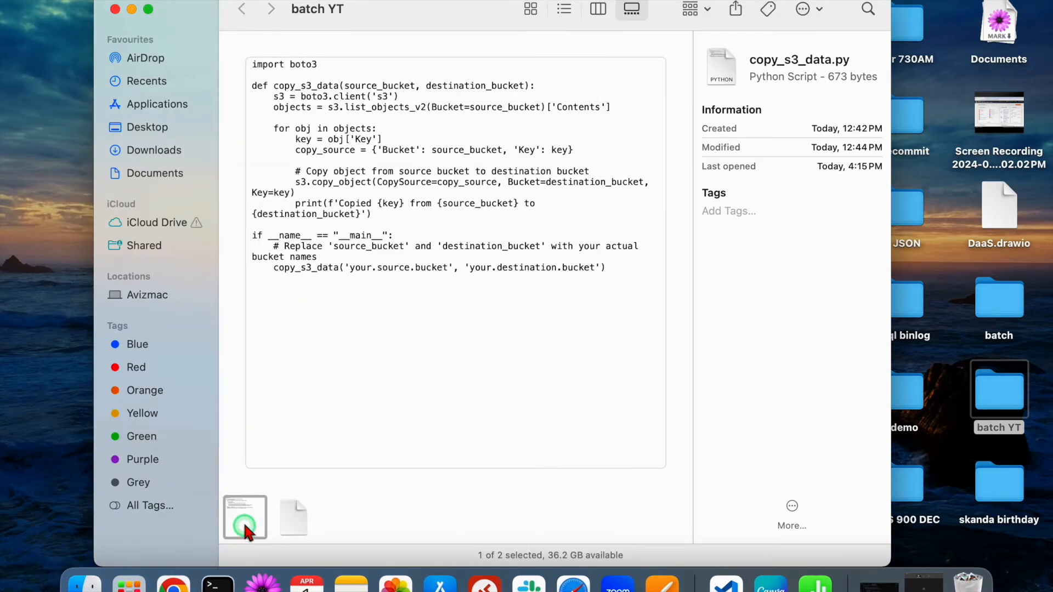
Step: Switch to the text editor and open both copy_s3_data.py and Dockerfile from the desktop's batch YT folder
left_click_drag(244, 516, 263, 583)
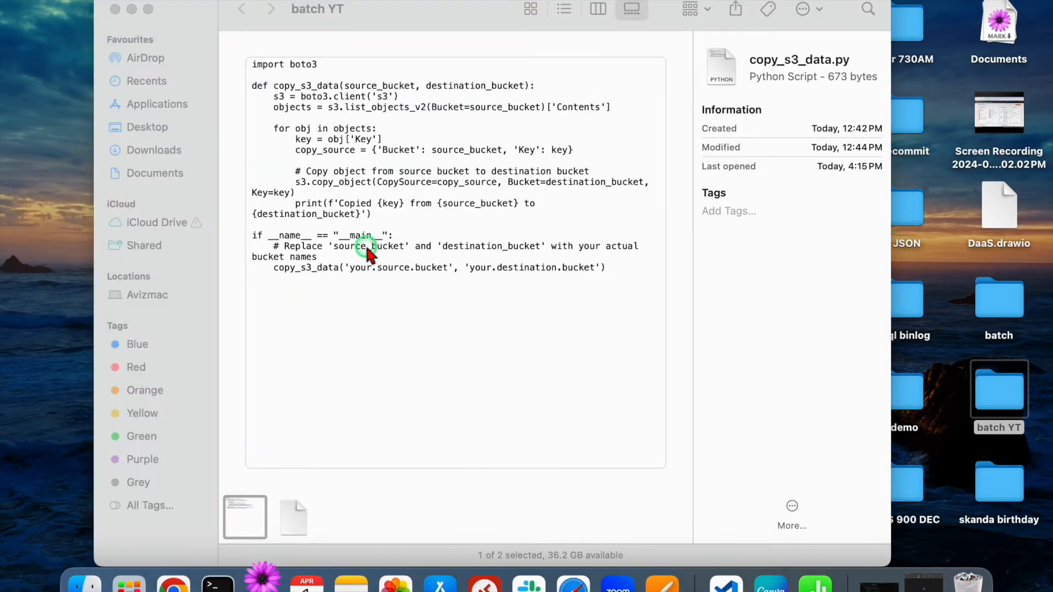
left_click(132, 2)
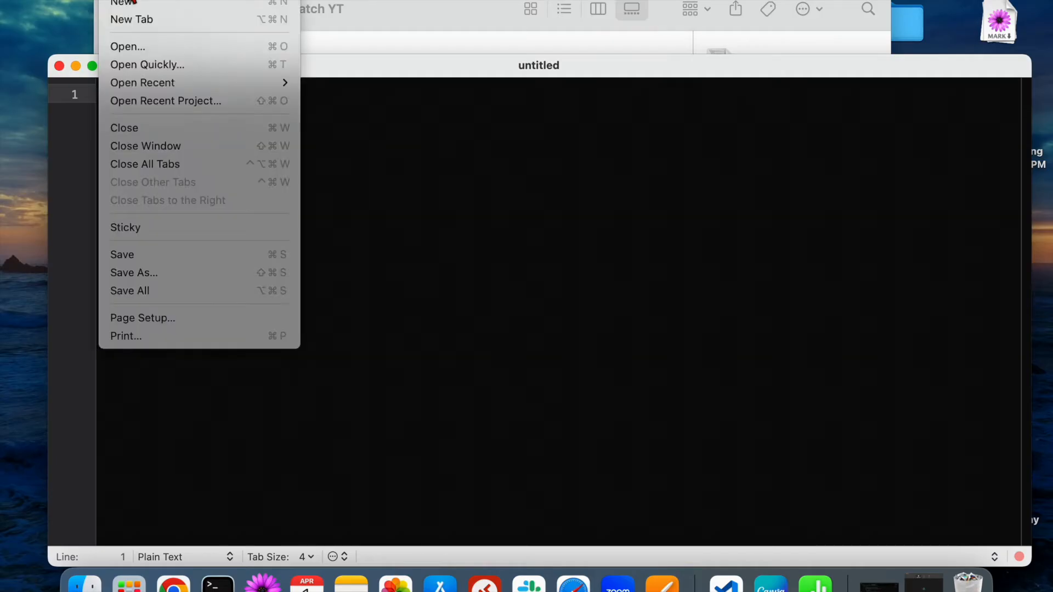
left_click(139, 46)
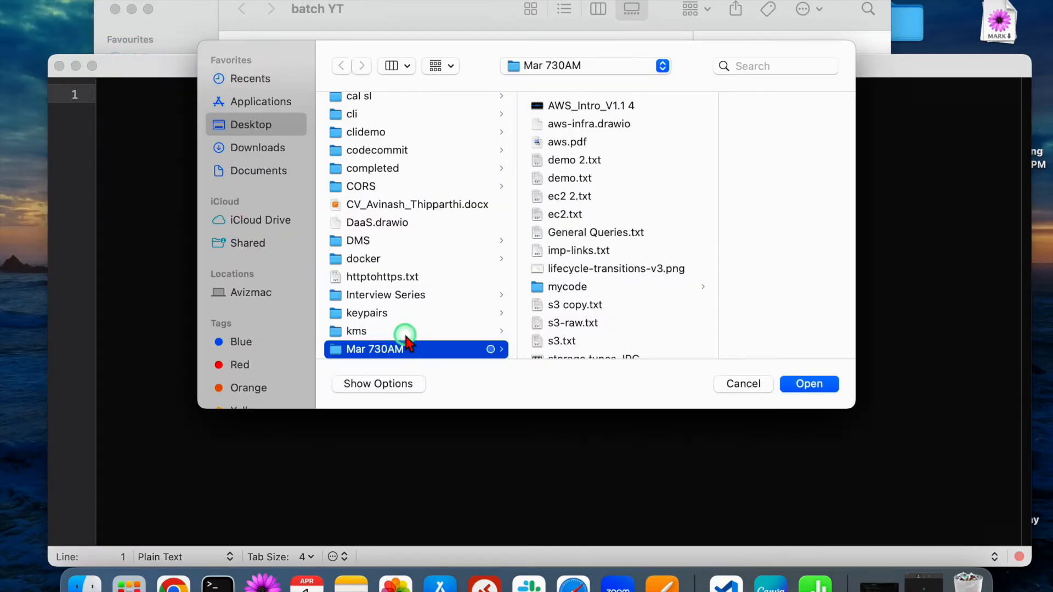
scroll(371, 165, "up", 5)
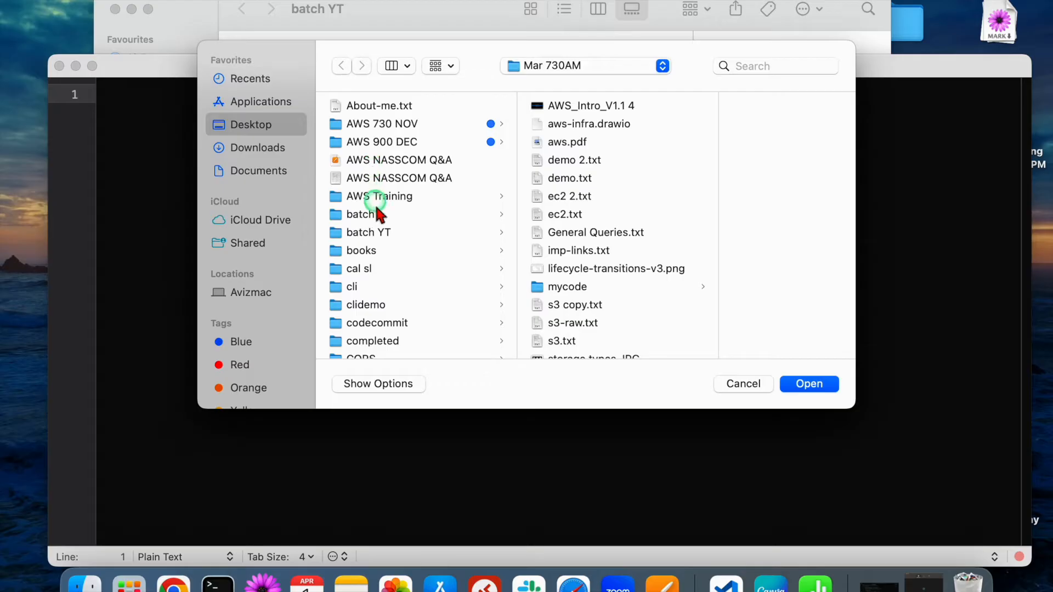
left_click(371, 235)
left_click(573, 124)
left_click(578, 105, "shift")
left_click(810, 384)
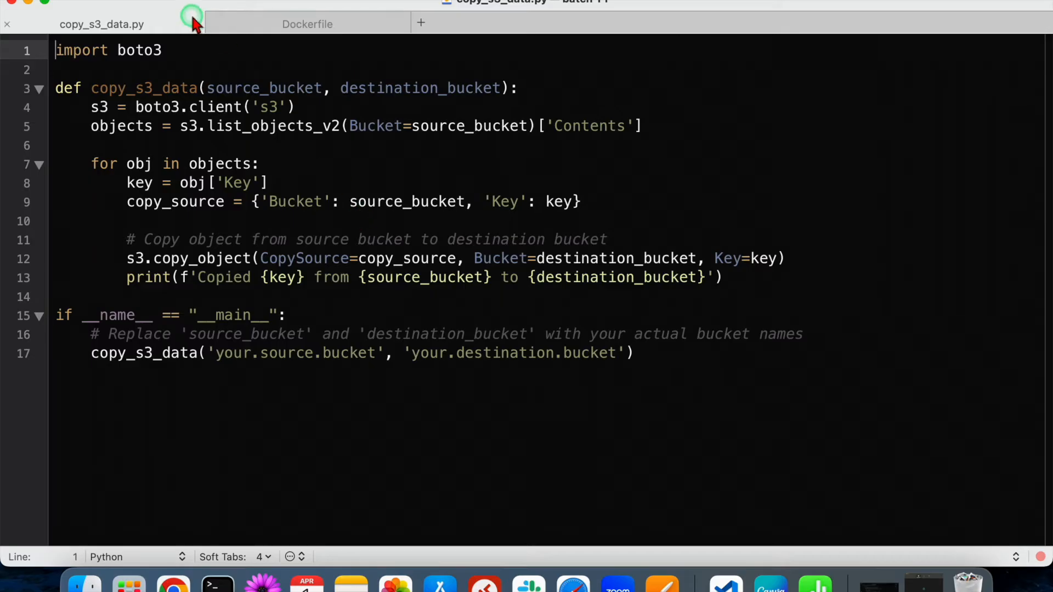
Step: Examine the Dockerfile's base image, pip install instruction and working directory
left_click(243, 22)
left_click_drag(247, 48, 41, 42)
left_click(251, 53)
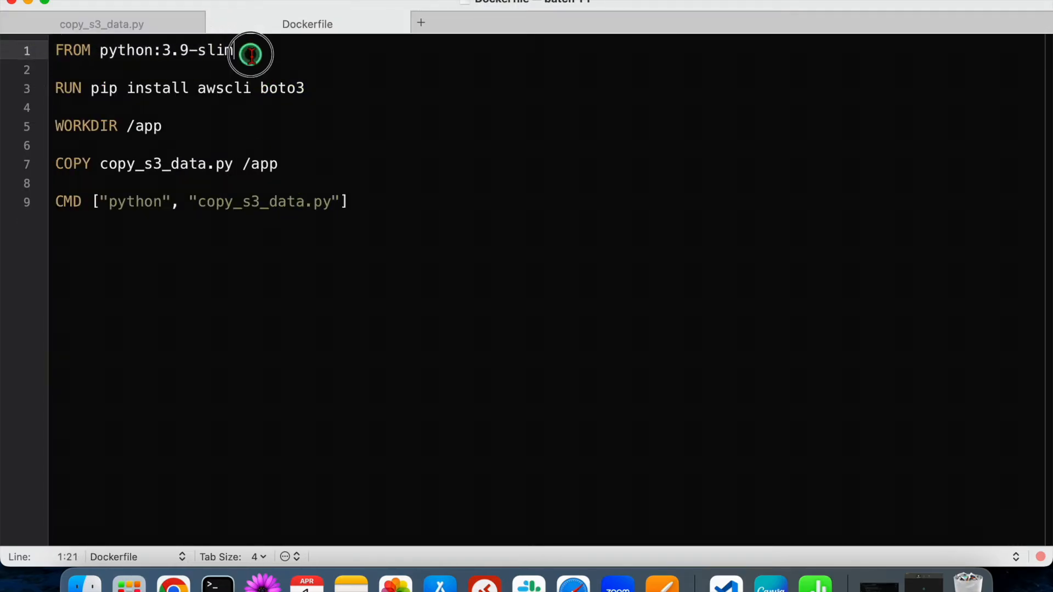
left_click_drag(315, 88, 130, 85)
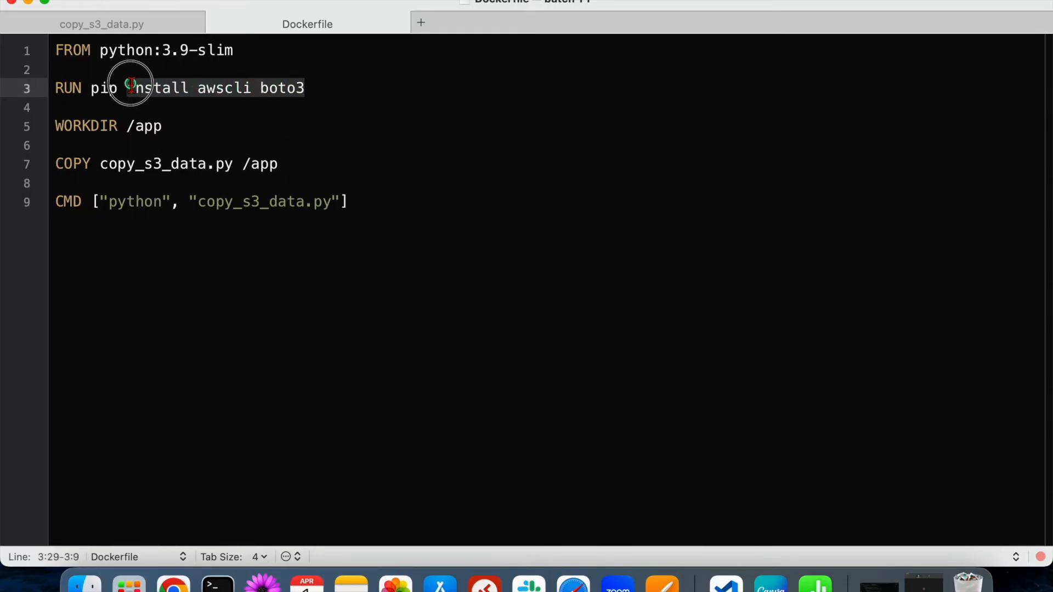
left_click(330, 85)
left_click_drag(330, 84, 198, 91)
left_click_drag(169, 125, 128, 127)
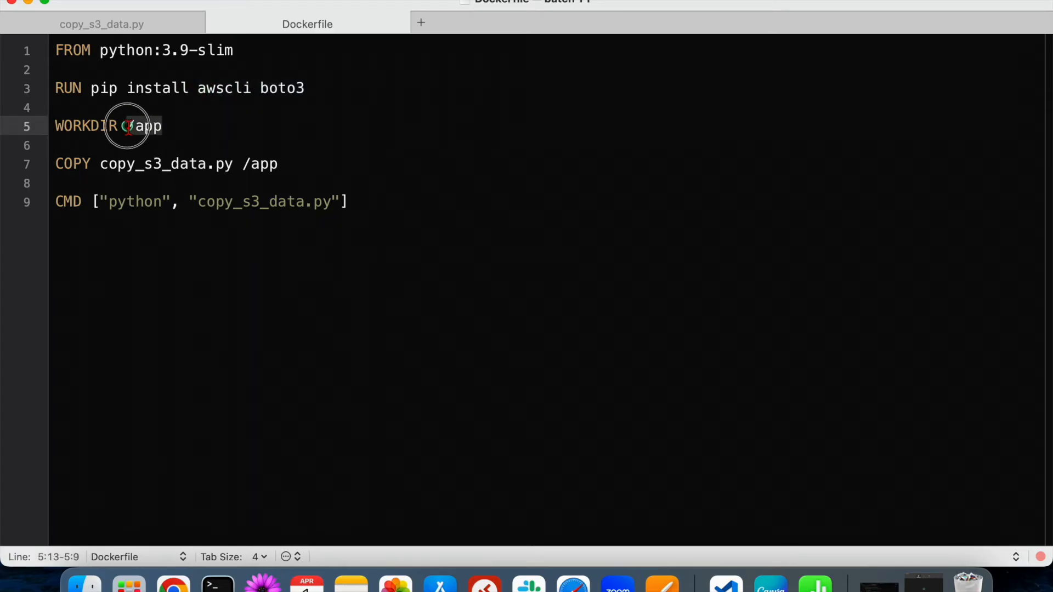
Step: Examine the source and destination bucket placeholders in the final call of copy_s3_data.py
left_click(122, 37)
left_click(95, 379)
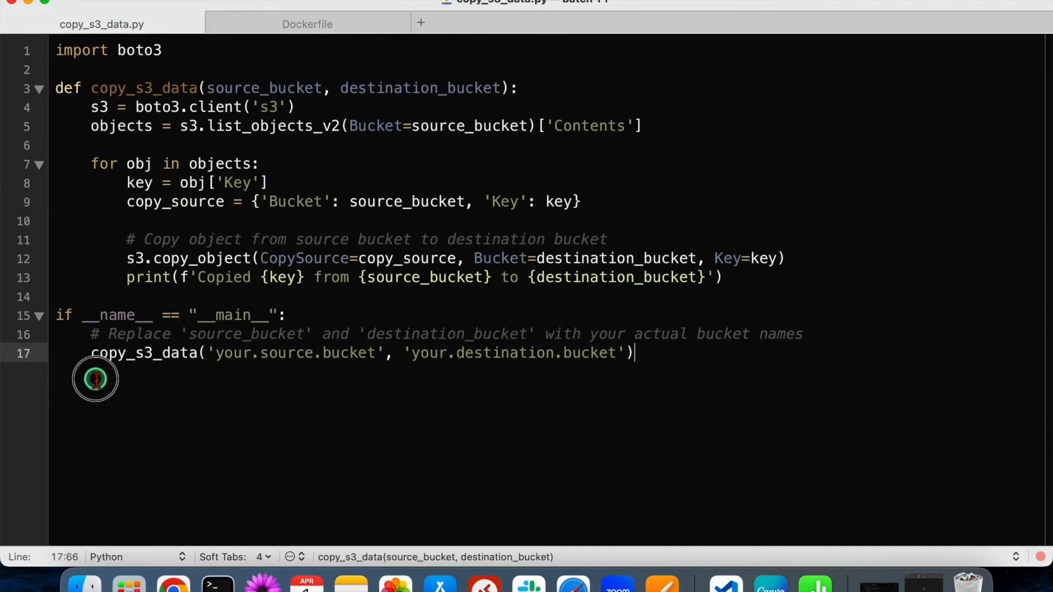
left_click_drag(215, 354, 626, 352)
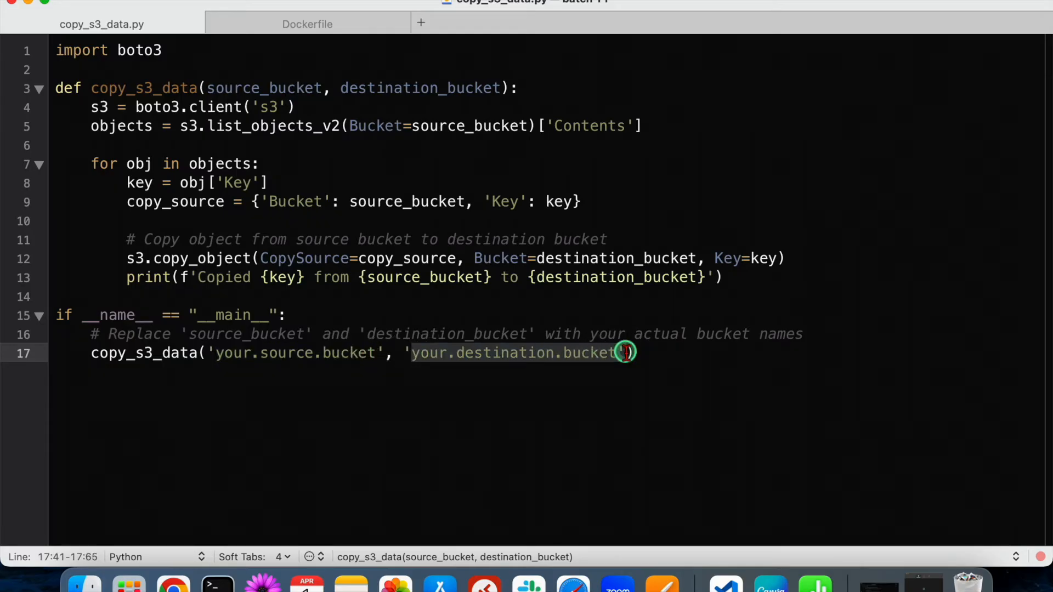
Step: Examine the Dockerfile's COPY instruction with its /app target and the script run by the CMD instruction
left_click(289, 30)
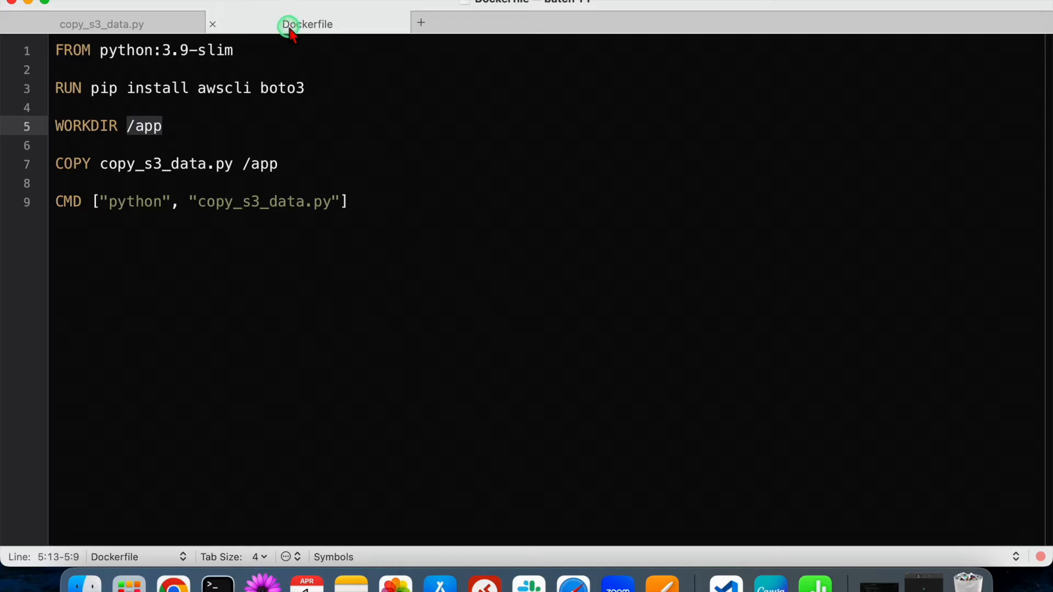
left_click_drag(237, 165, 108, 164)
left_click_drag(288, 163, 243, 164)
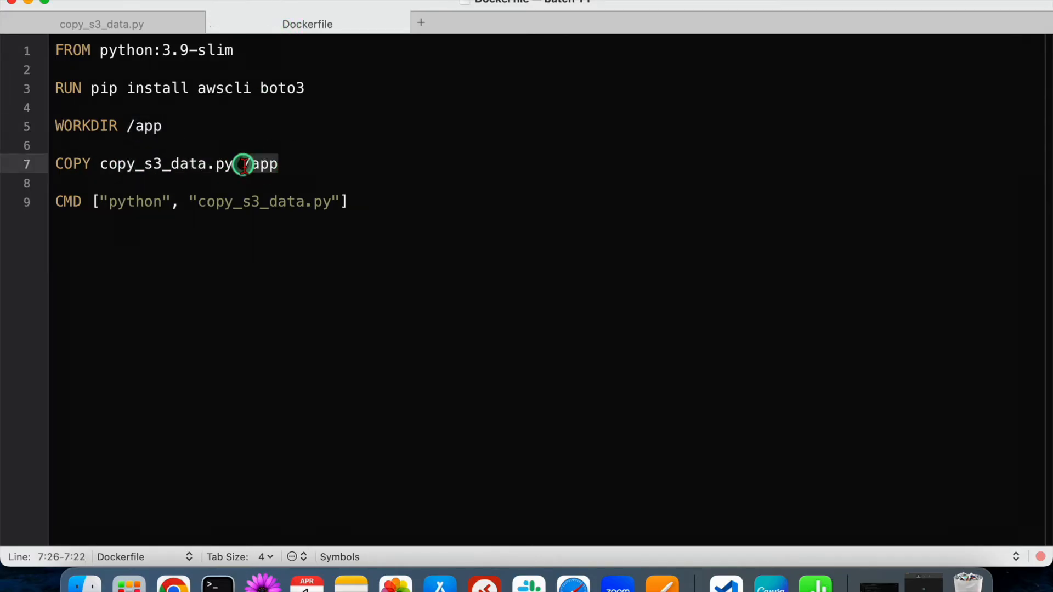
left_click(296, 159)
left_click_drag(297, 167, 35, 52)
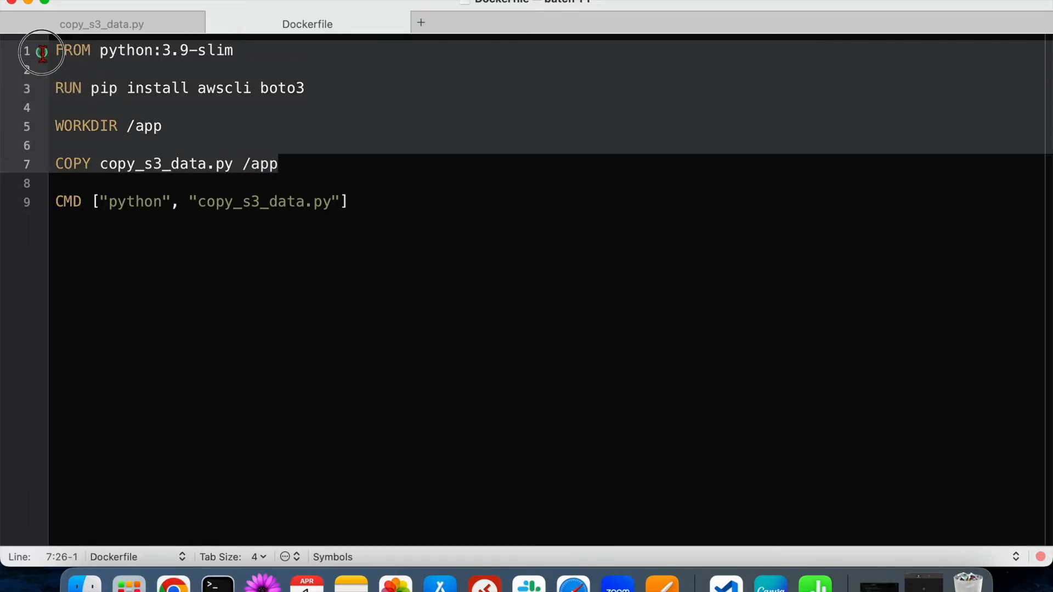
left_click(299, 164)
left_click_drag(332, 202, 197, 202)
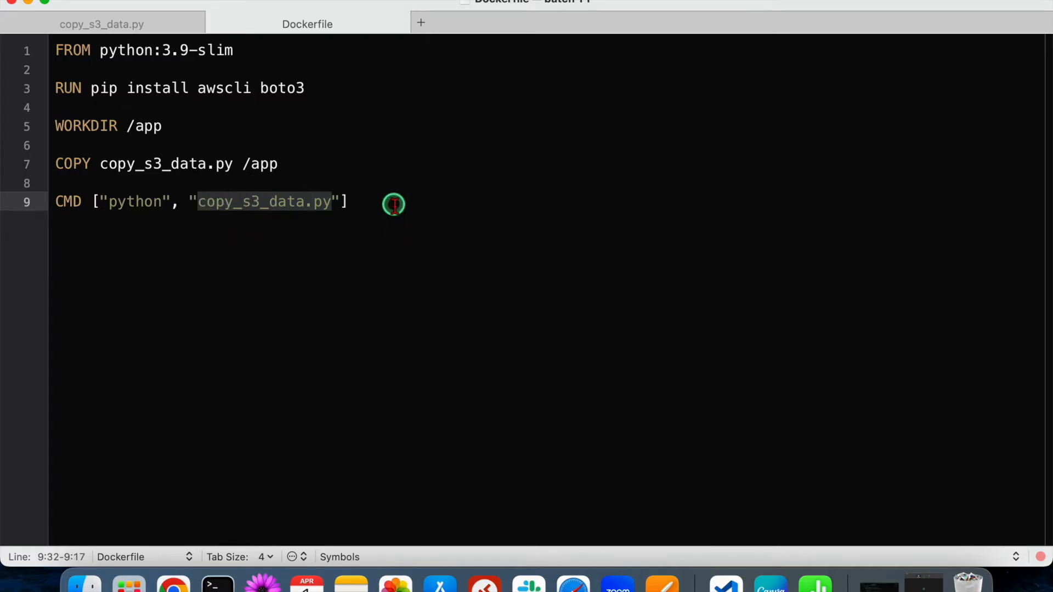
left_click(394, 204)
Step: Return to copy_s3_data.py and review the two bucket name arguments passed to copy_s3_data on line 17
left_click(101, 22)
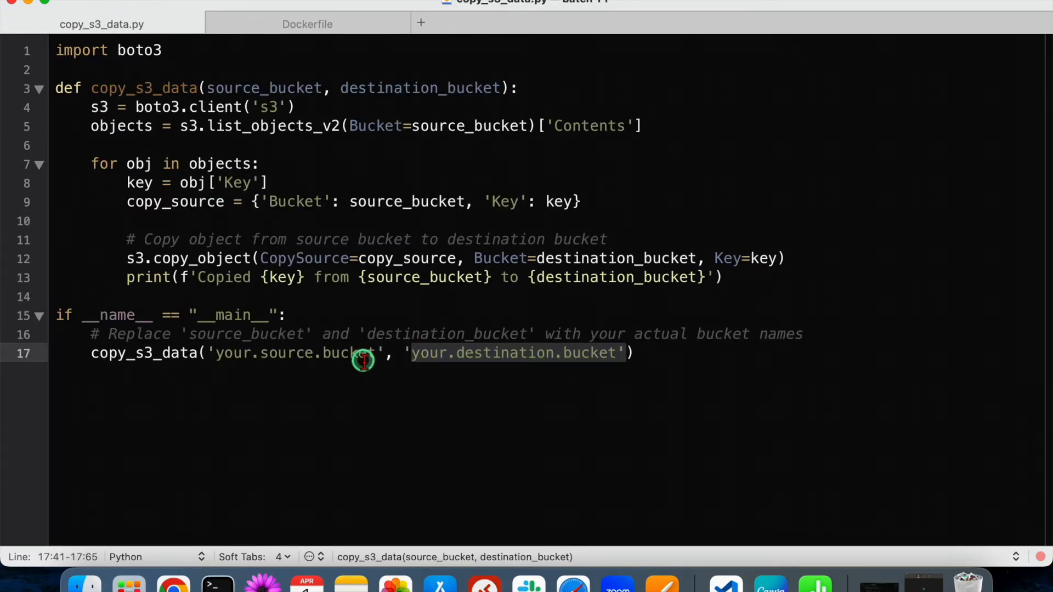
left_click_drag(376, 354, 222, 355)
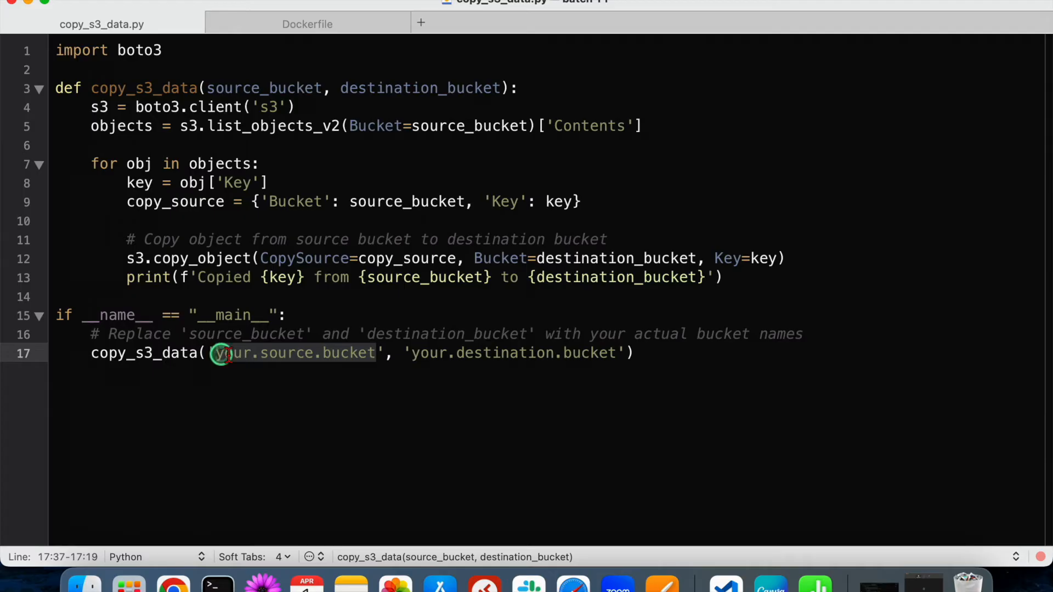
left_click_drag(415, 356, 614, 356)
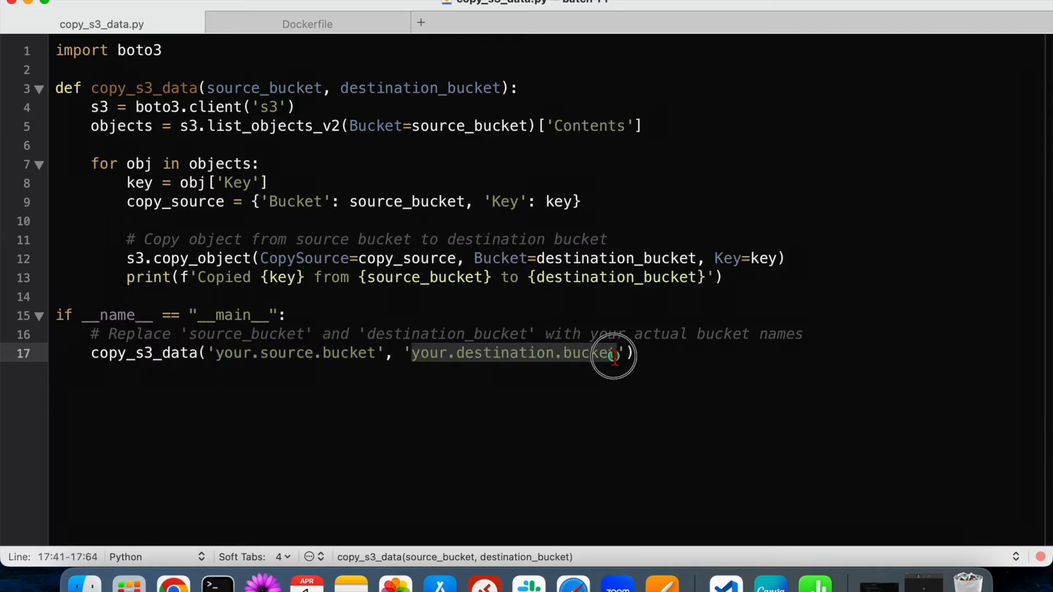
left_click_drag(218, 357, 340, 354)
left_click_drag(411, 355, 613, 353)
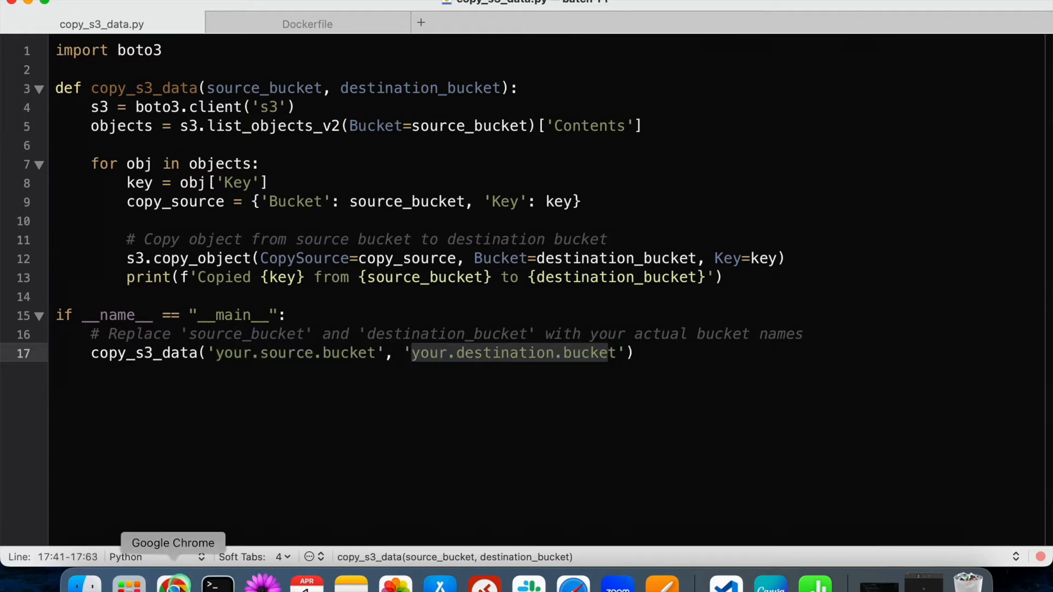
Step: Switch to Chrome and copy the name of the source S3 bucket from its page
left_click(176, 583)
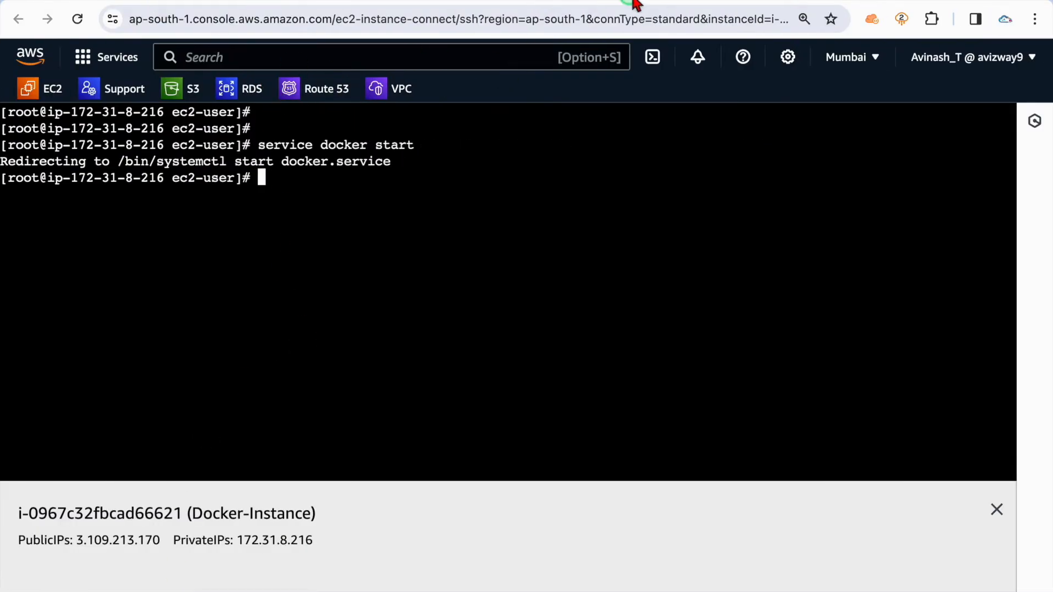
left_click(636, 4)
left_click_drag(57, 169, 235, 166)
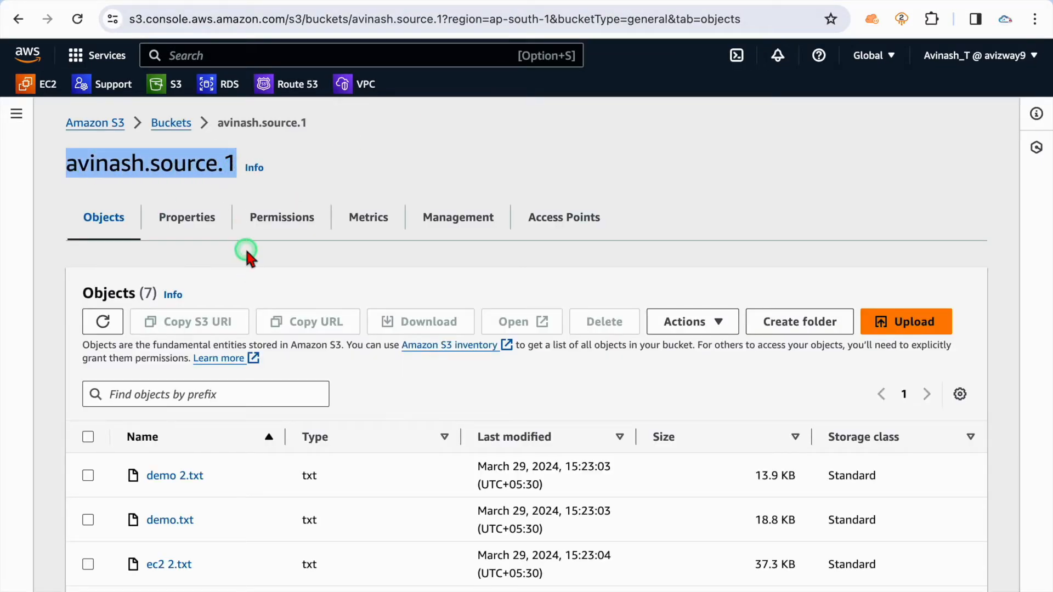
key("ctrl+Left")
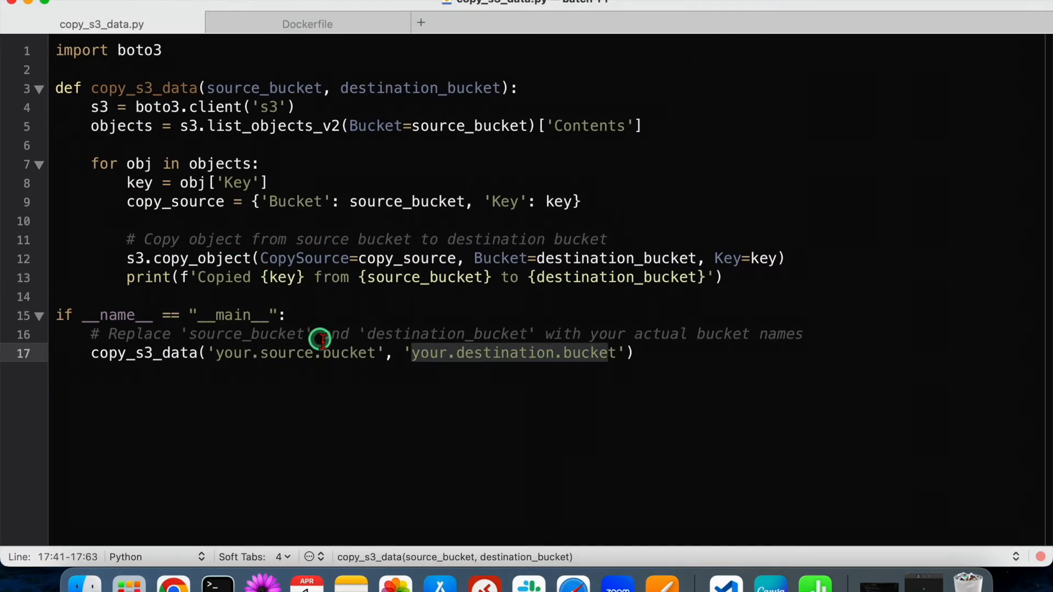
Step: Replace 'your.source.bucket' on line 17 of copy_s3_data.py with the copied bucket name ending in source.1
left_click(371, 353)
key("shift+Left")
key("shift+Left")
key("shift+Left")
key("shift+Left")
key("shift+Left")
key("shift+Left")
key("shift+Left")
key("shift+Left")
key("shift+Left")
key("shift+Left")
key("shift+Left")
key("shift+Left")
key("shift+Left")
key("shift+Left")
key("shift+Left")
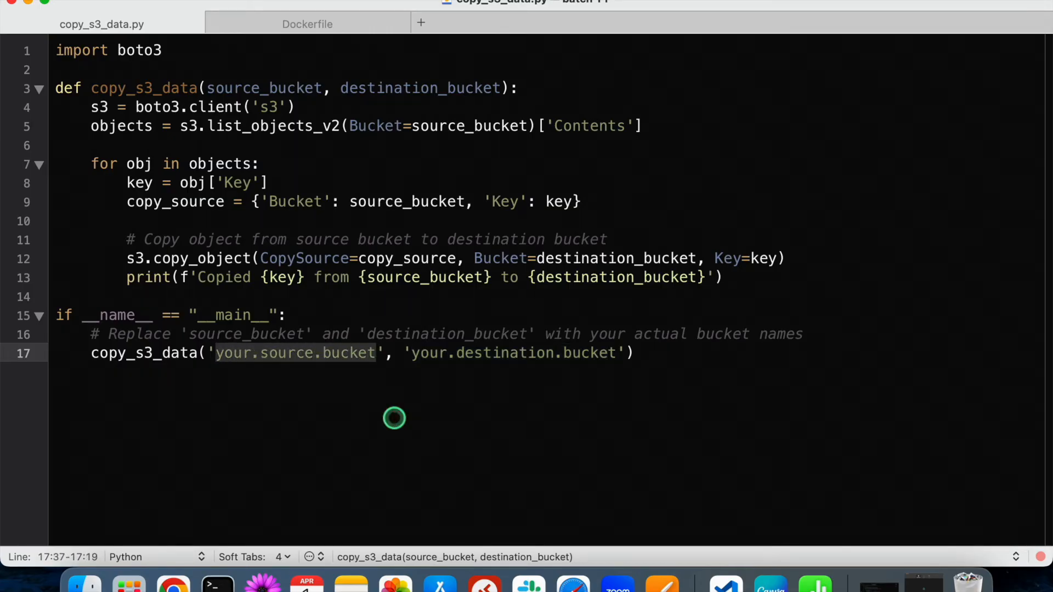
type("avinash.source.1")
Step: Return to the S3 bucket list in Chrome, open the destination bucket ending in dest.1 and copy its name
key("ctrl+Right")
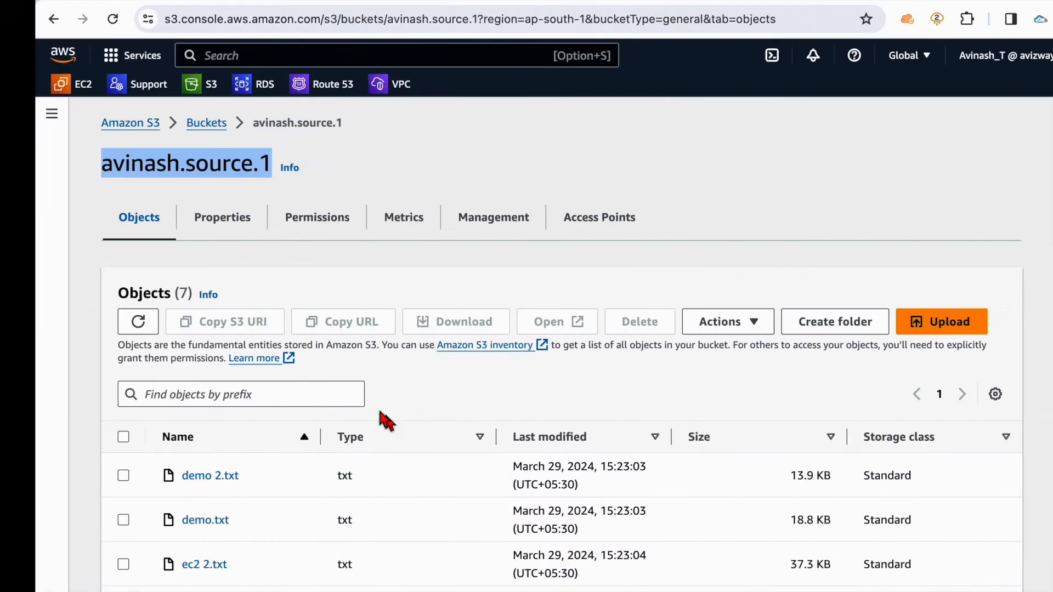
left_click(168, 124)
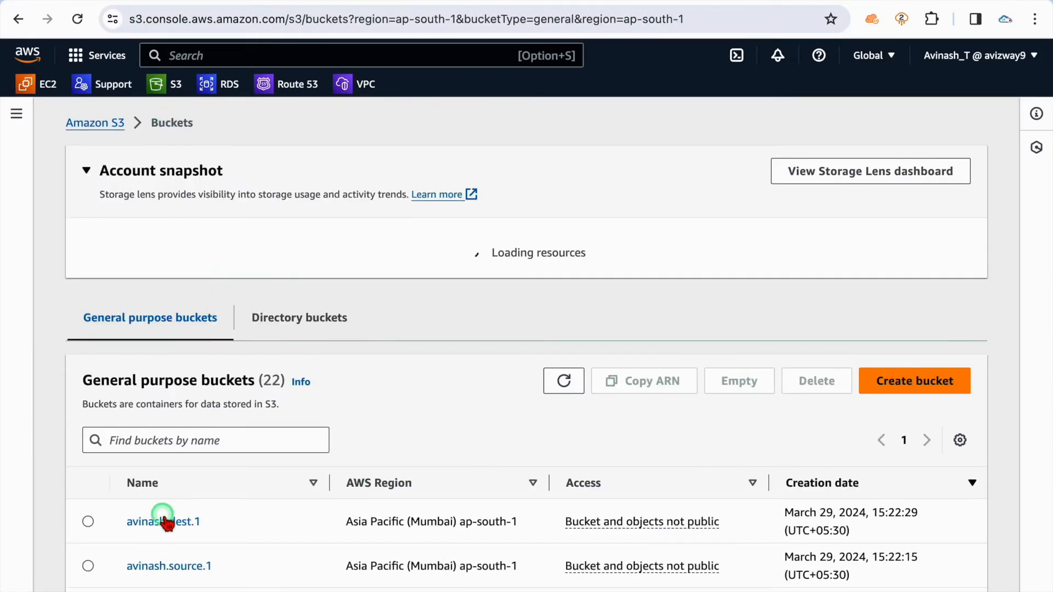
left_click(163, 520)
left_click(83, 165)
left_click_drag(63, 167, 213, 170)
key("super+c")
Step: Replace 'your.destination.bucket' on line 17 of copy_s3_data.py with the copied bucket name ending in dest.1 and save the script
key("ctrl+Left")
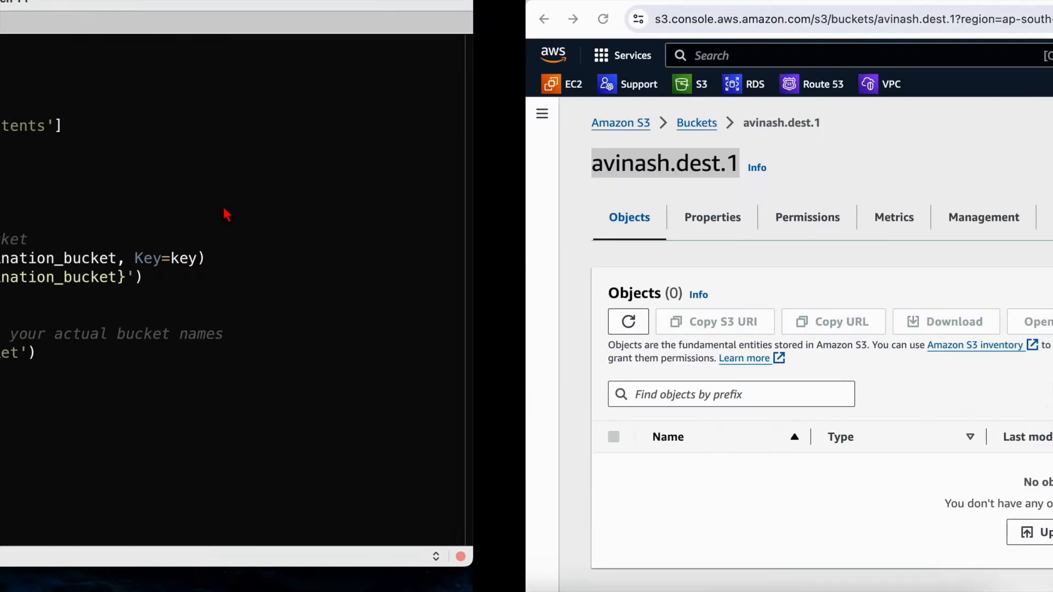
key("Right")
key("shift+Right")
key("shift+Right")
key("shift+Right")
key("shift+Right")
key("shift+Right")
key("shift+Right")
key("shift+Right")
key("shift+Right")
key("shift+Right")
key("shift+Right")
key("shift+Right")
key("shift+Right")
key("shift+Right")
key("shift+Right")
key("shift+Right")
key("shift+Right")
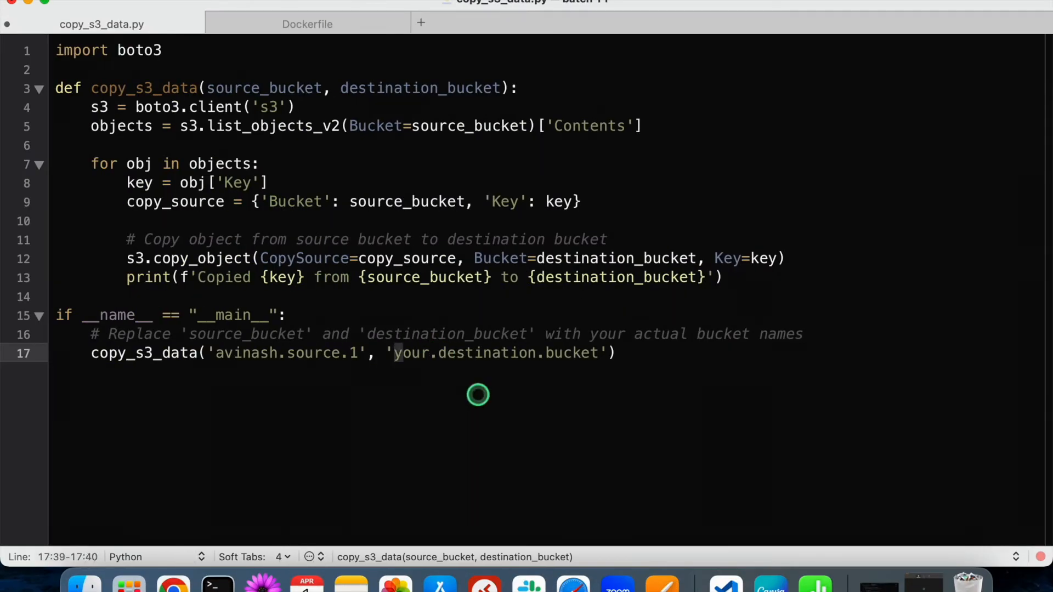
key("shift+Right")
key("shift+Right")
key("shift+Right")
key("shift+Right")
key("shift+Right")
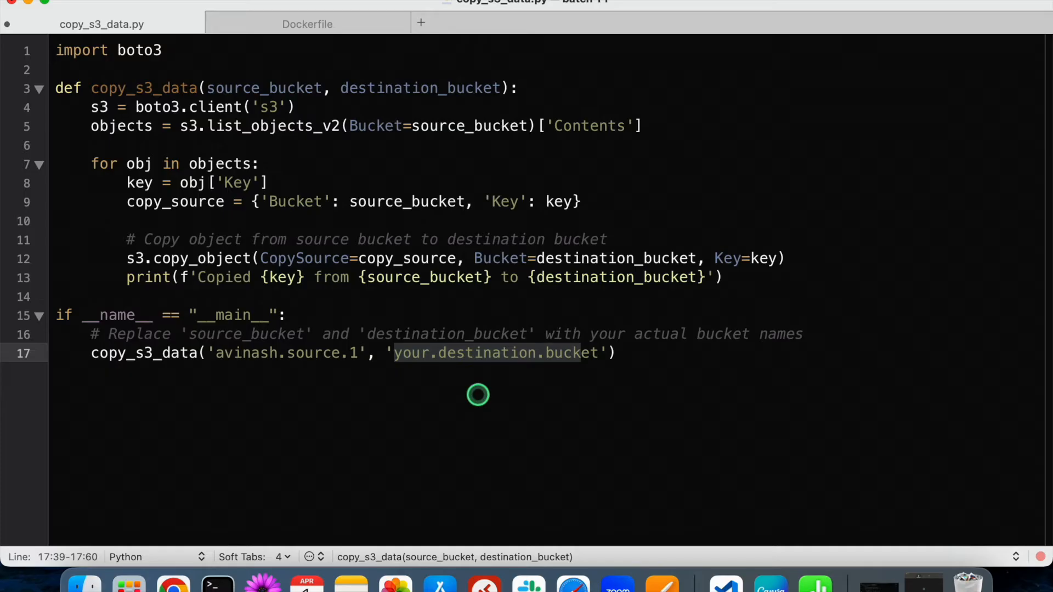
key("super+v")
key("Right")
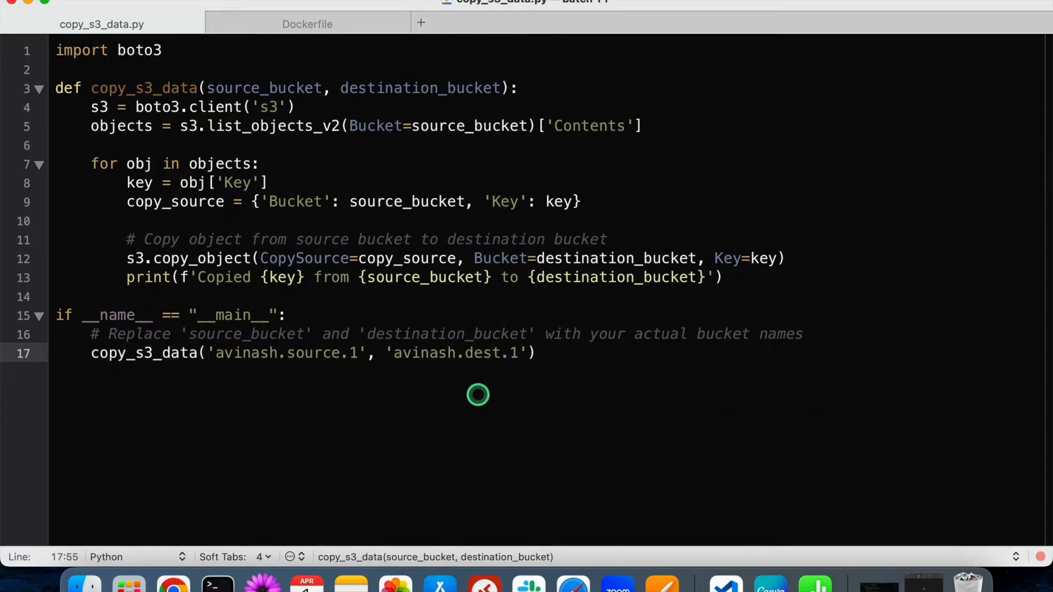
Step: Copy the entire contents of the Dockerfile open in the text editor
left_click(270, 24)
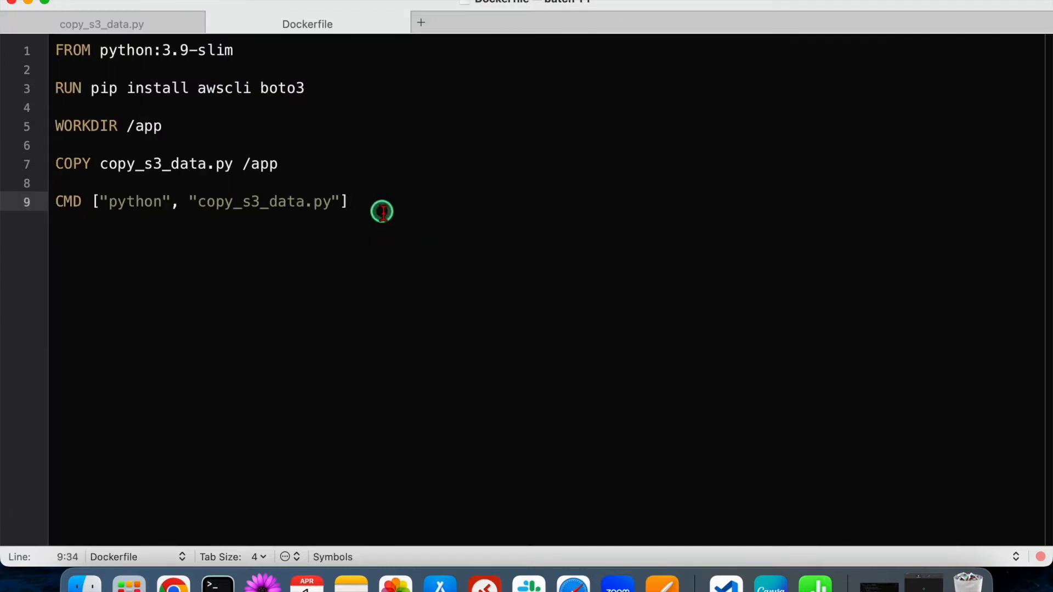
key("super+a")
key("super+c")
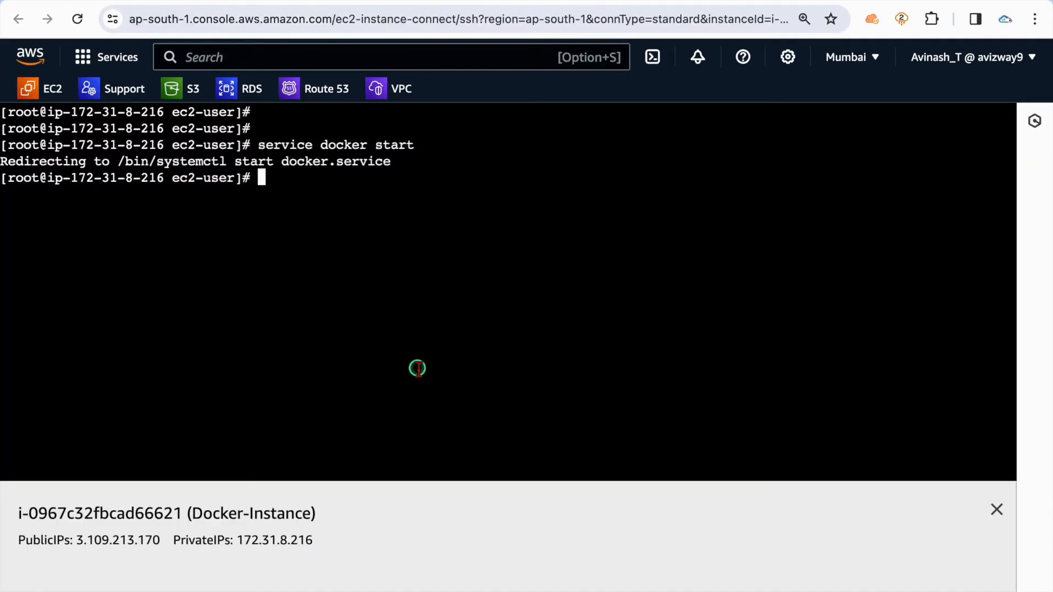
Step: In the Docker-Instance terminal in Chrome, create a file named Dockerfile with vim and paste the copied instructions into it
type("vim Do")
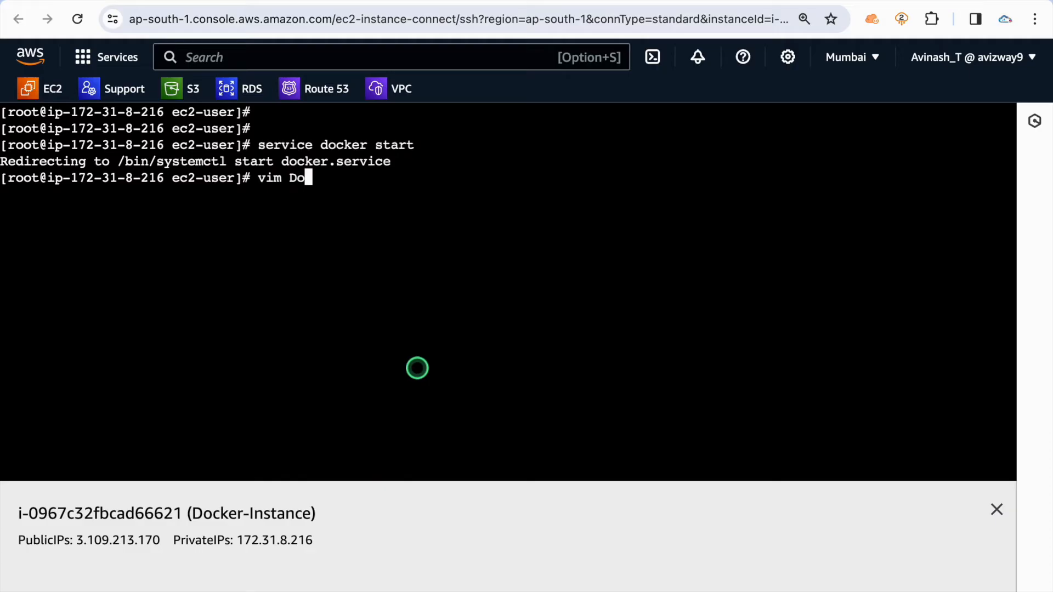
type("ckerfile")
key("Return")
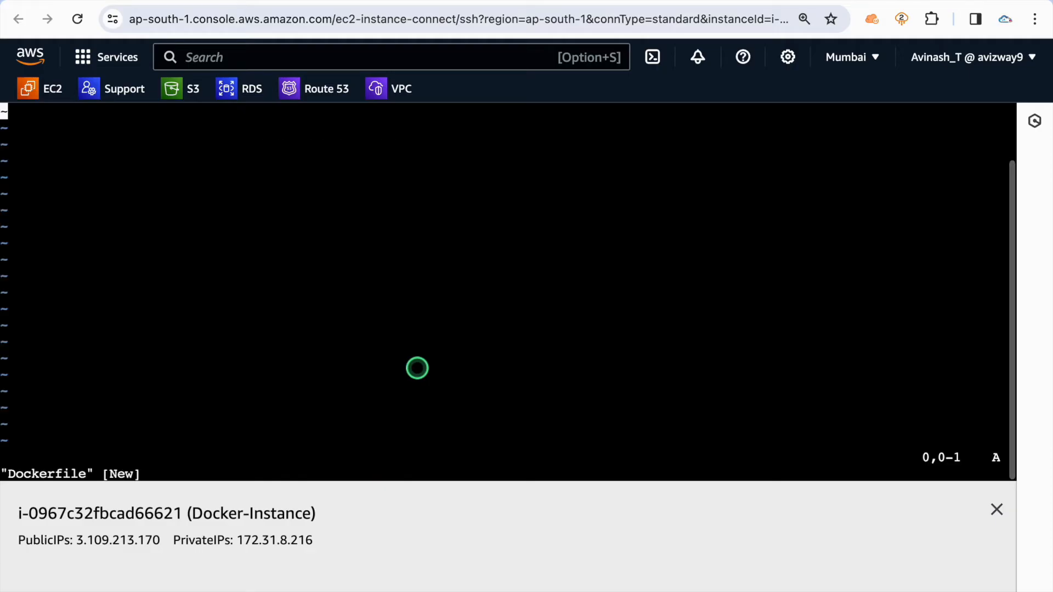
key("i")
right_click(201, 193)
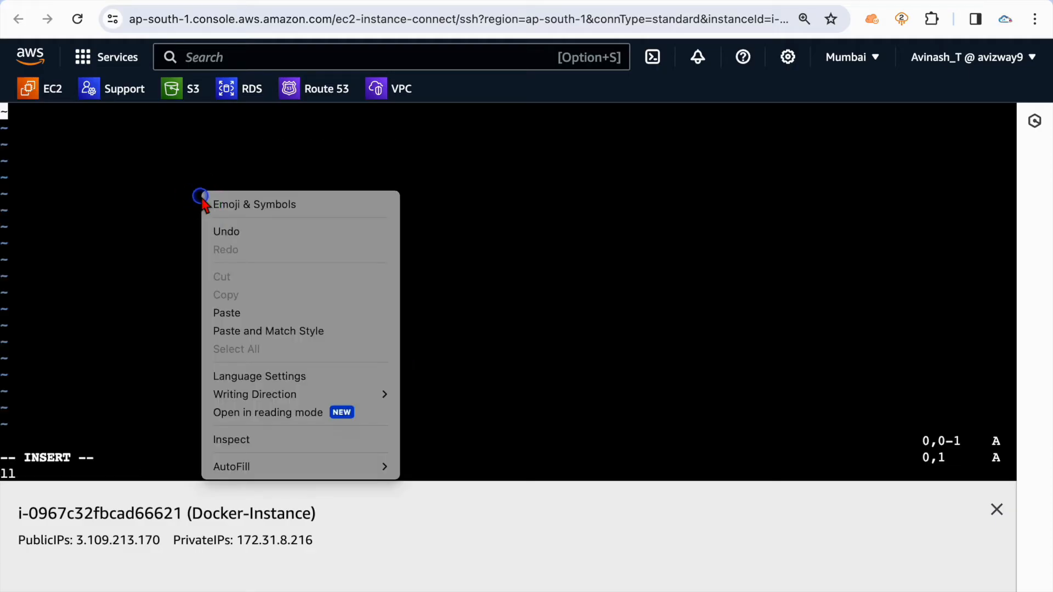
left_click(225, 314)
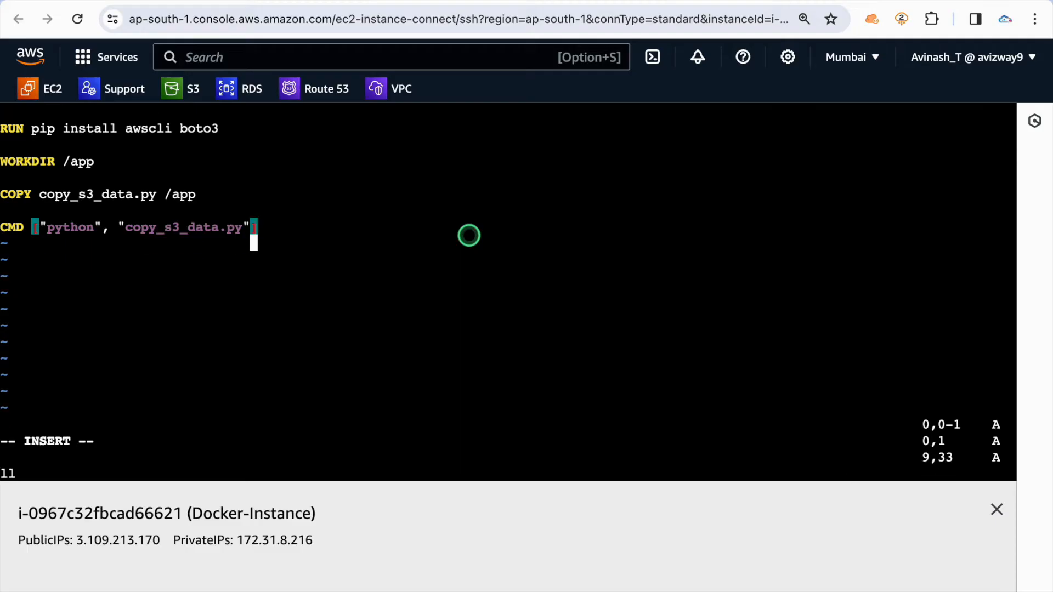
Step: Write the Dockerfile and quit vim, and list the directory with ls
type("wq")
key("Return")
type("ls")
key("Return")
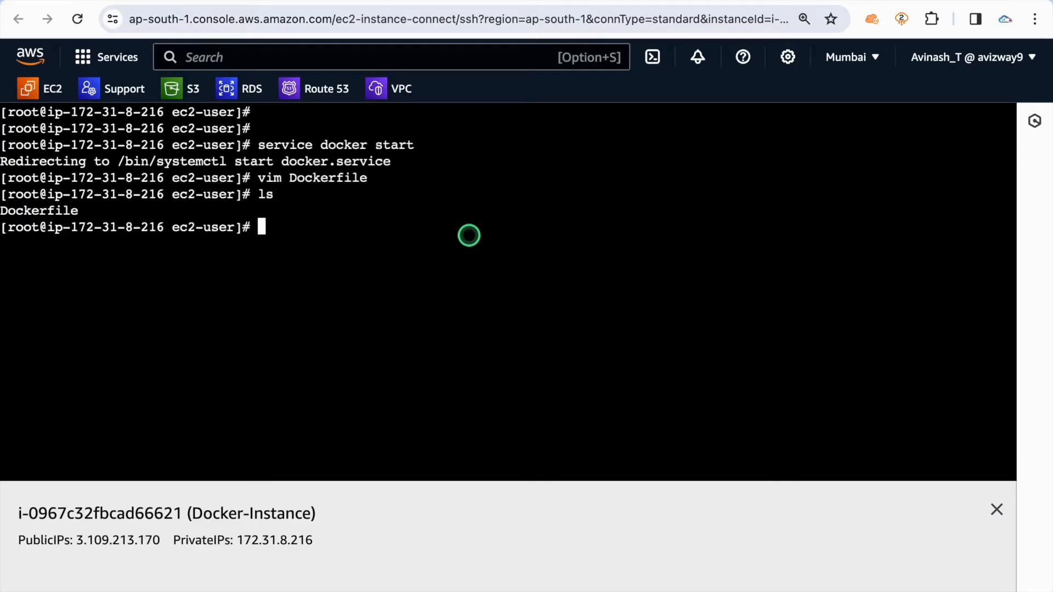
Step: Switch to copy_s3_data.py in the text editor and preview the two files of the batch YT folder in Finder
key("ctrl+Left")
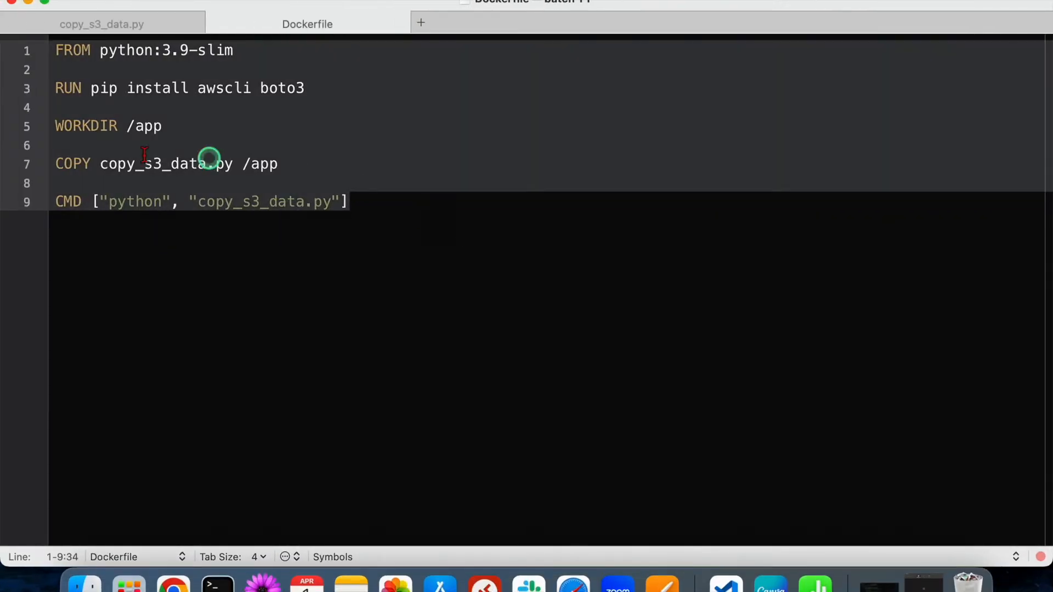
left_click(85, 25)
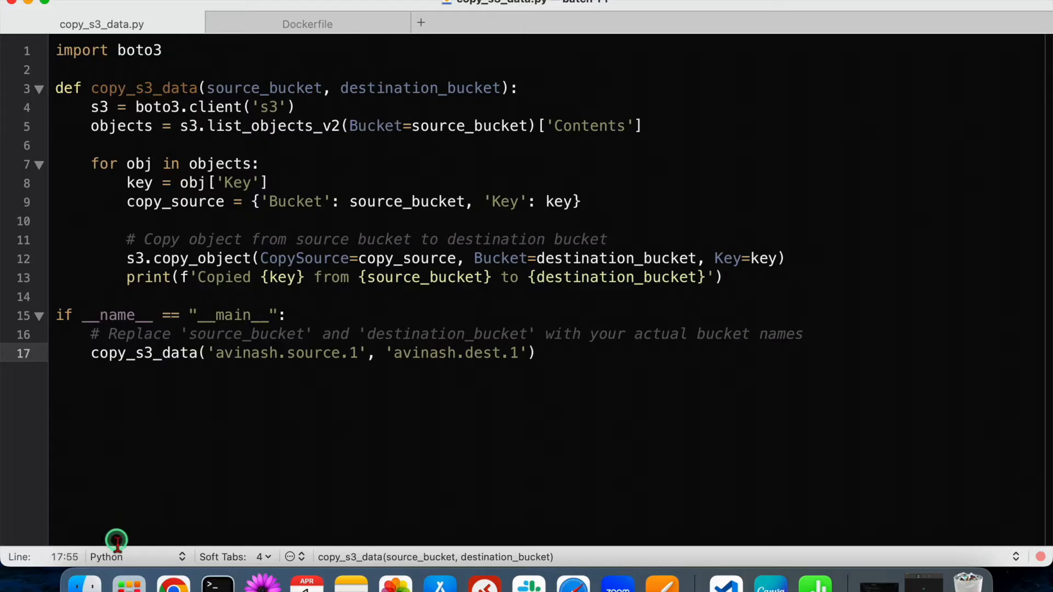
left_click(85, 585)
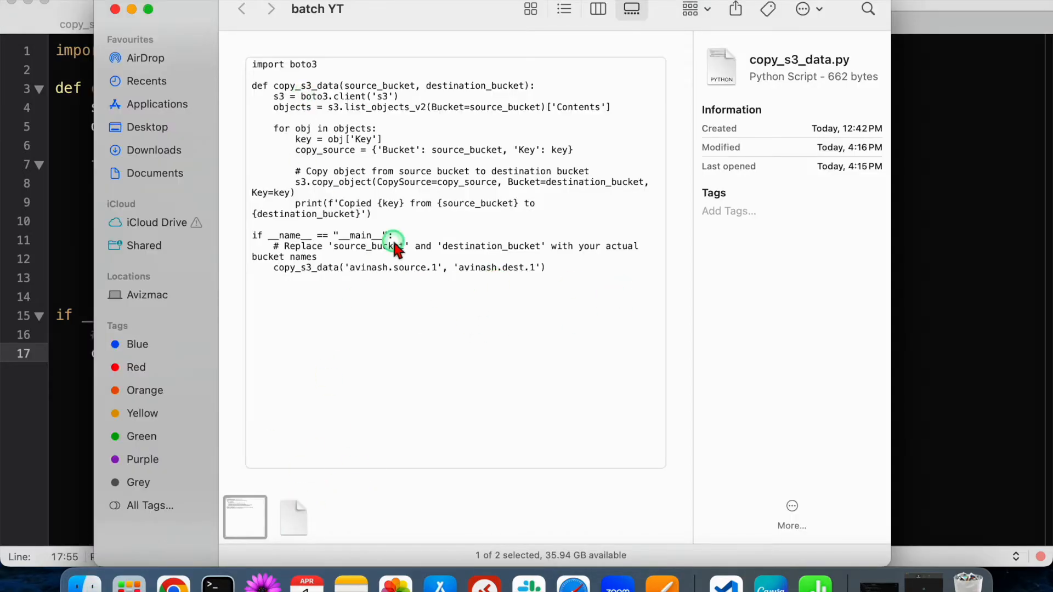
left_click(296, 519)
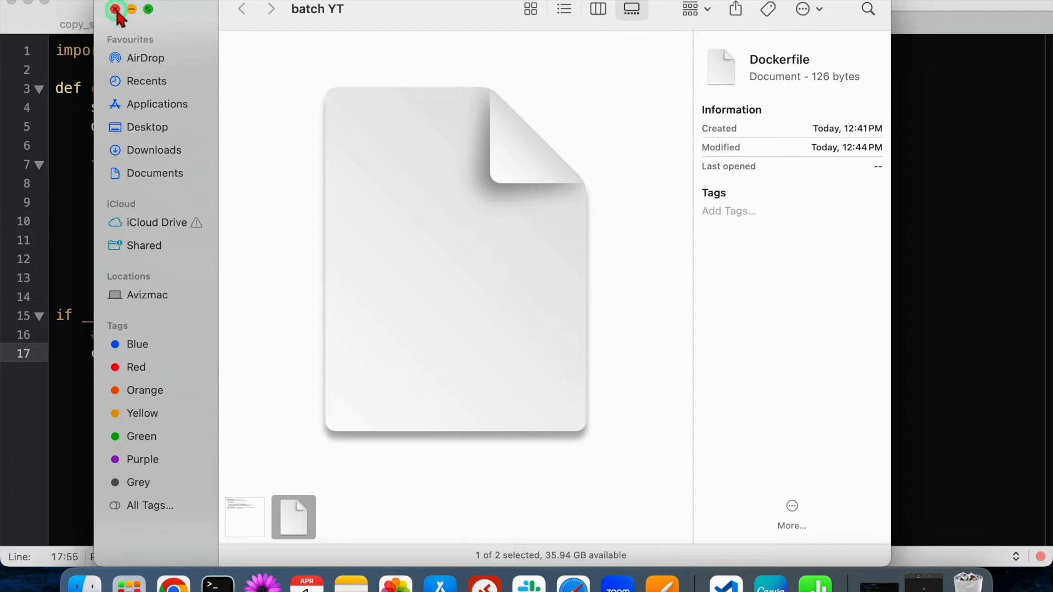
left_click(115, 9)
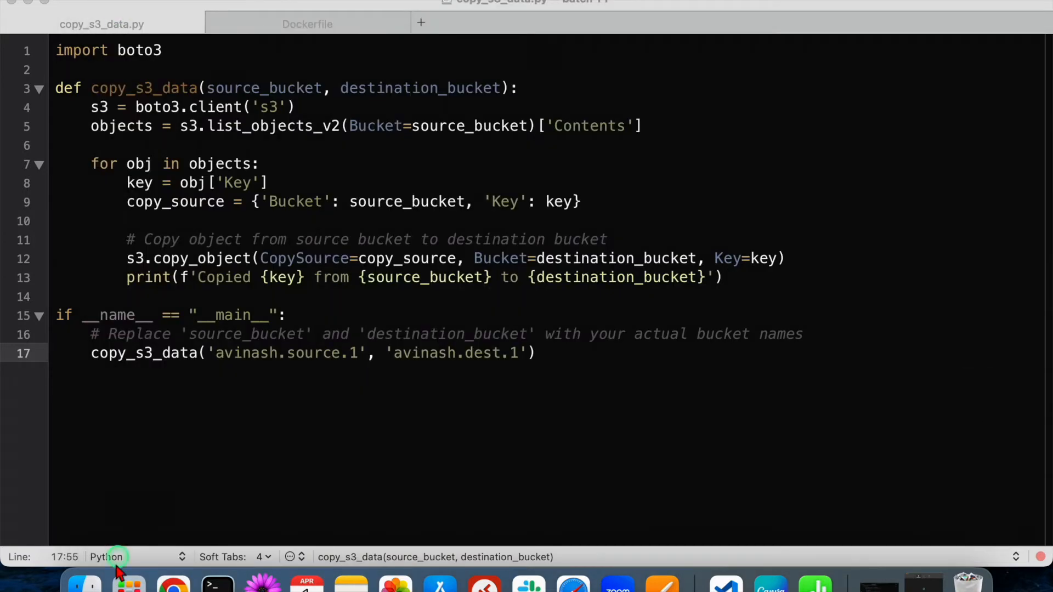
Step: Switch to Finder and open the batch YT folder on the desktop
left_click(85, 585)
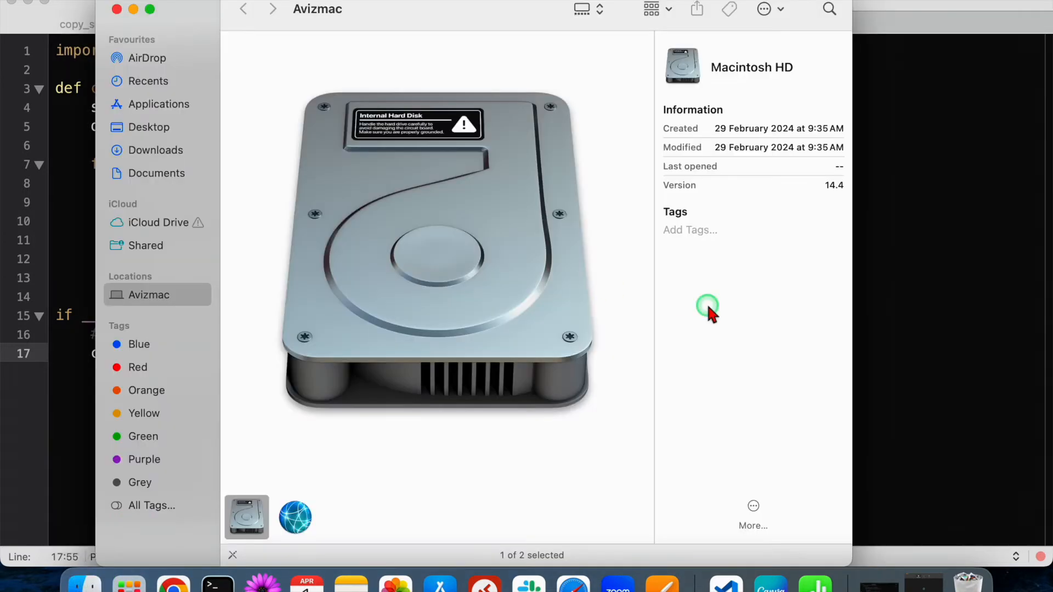
left_click(148, 130)
scroll(568, 165, "up", 5)
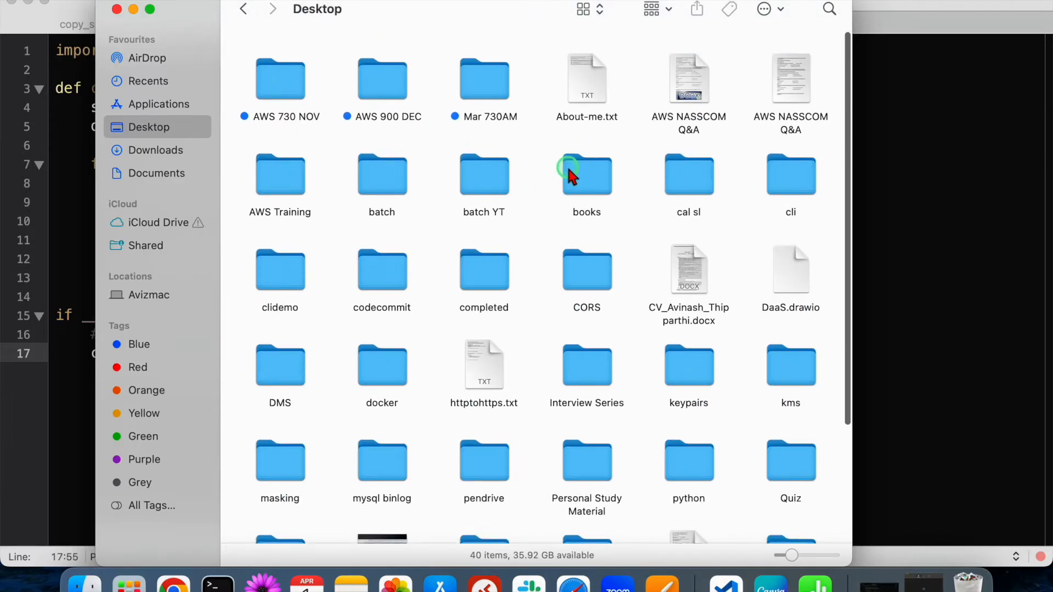
left_click(477, 191)
double_click(477, 191)
Step: Copy the full file name of copy_s3_data.py, including its extension
left_click(357, 87)
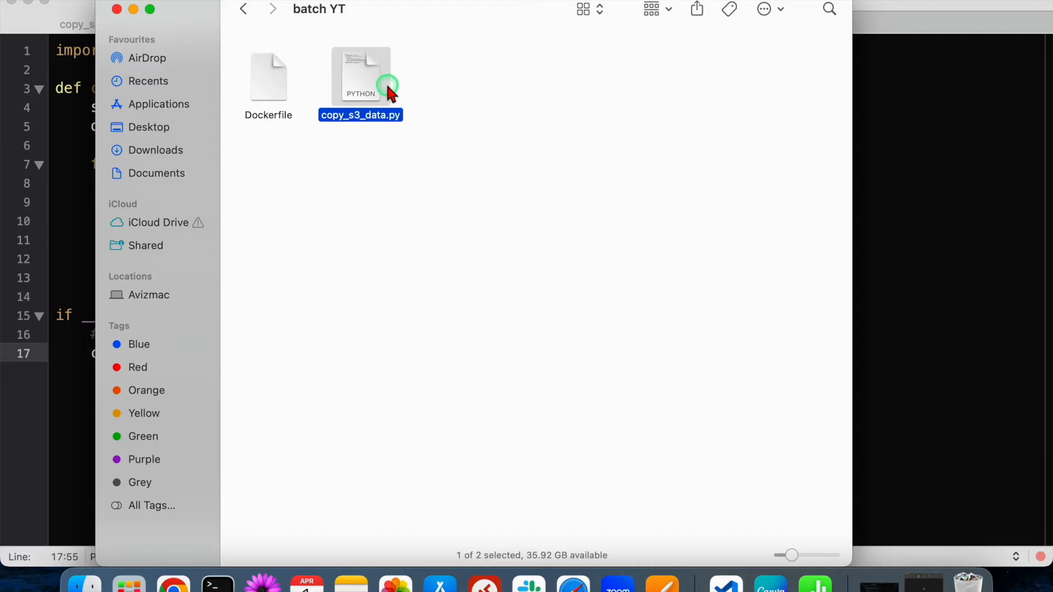
right_click(388, 85)
left_click(525, 232)
key("super+a")
key("super+c")
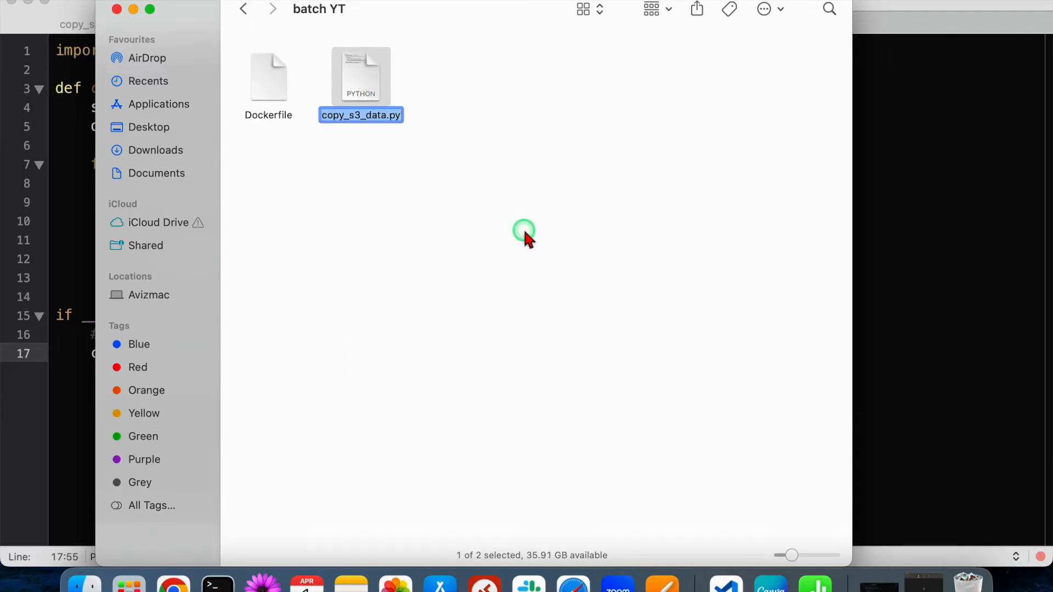
Step: Return to the instance terminal in Chrome and open a new copy_s3_data.py file in vim in insert mode
key("super+Tab")
type("vim")
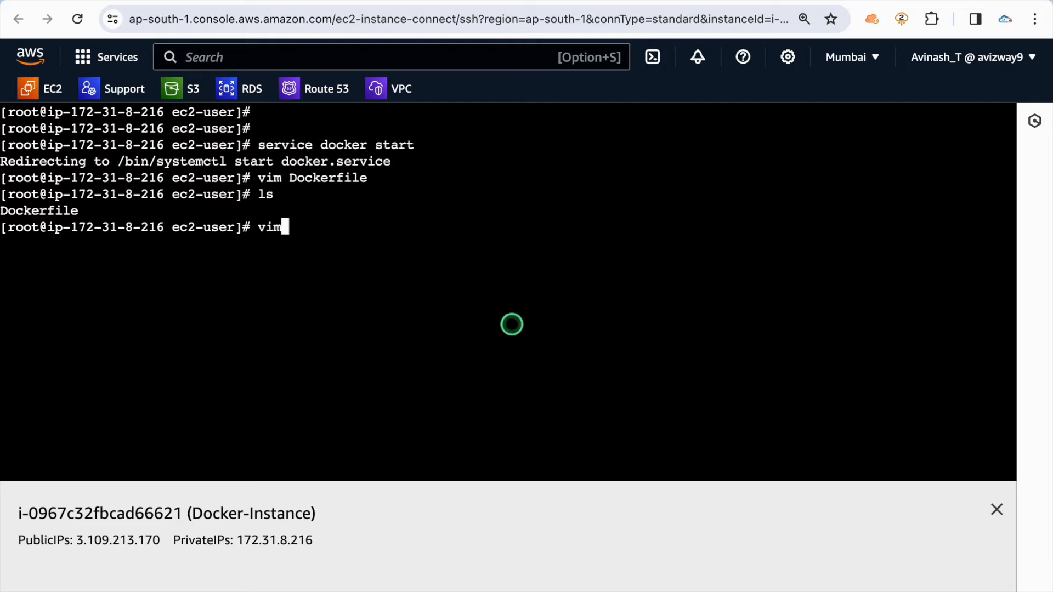
right_click(512, 324)
left_click(538, 440)
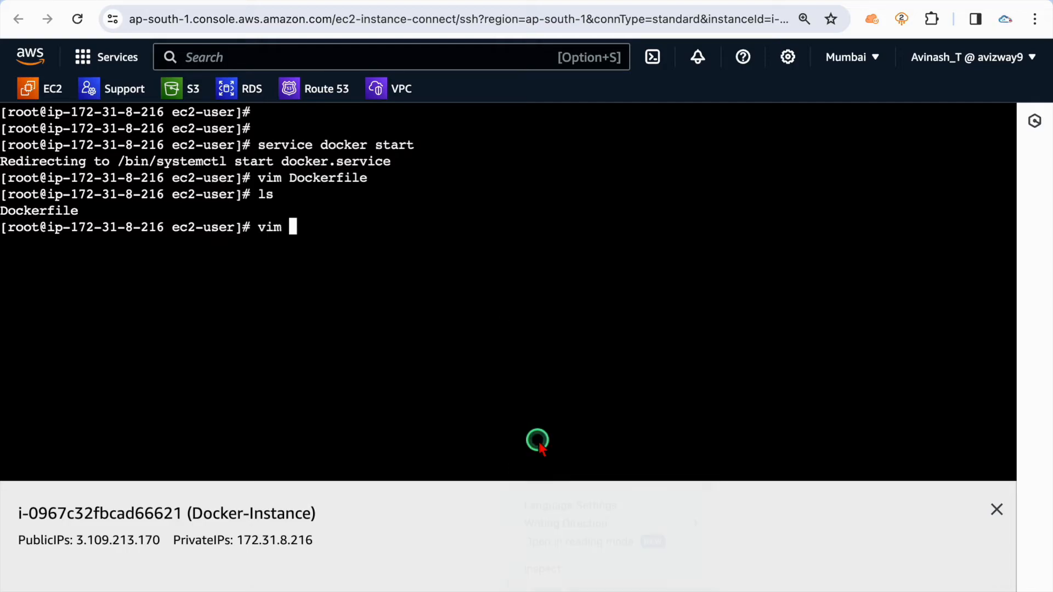
key("Return")
key("i")
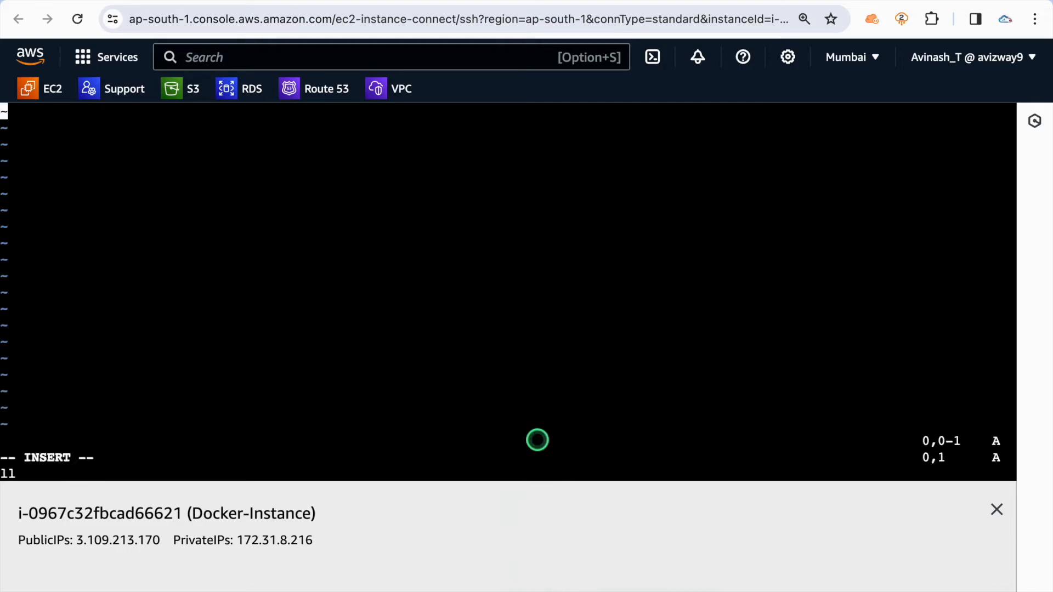
Step: Switch to the text editor and copy the entire copy_s3_data.py script
key("super+Tab")
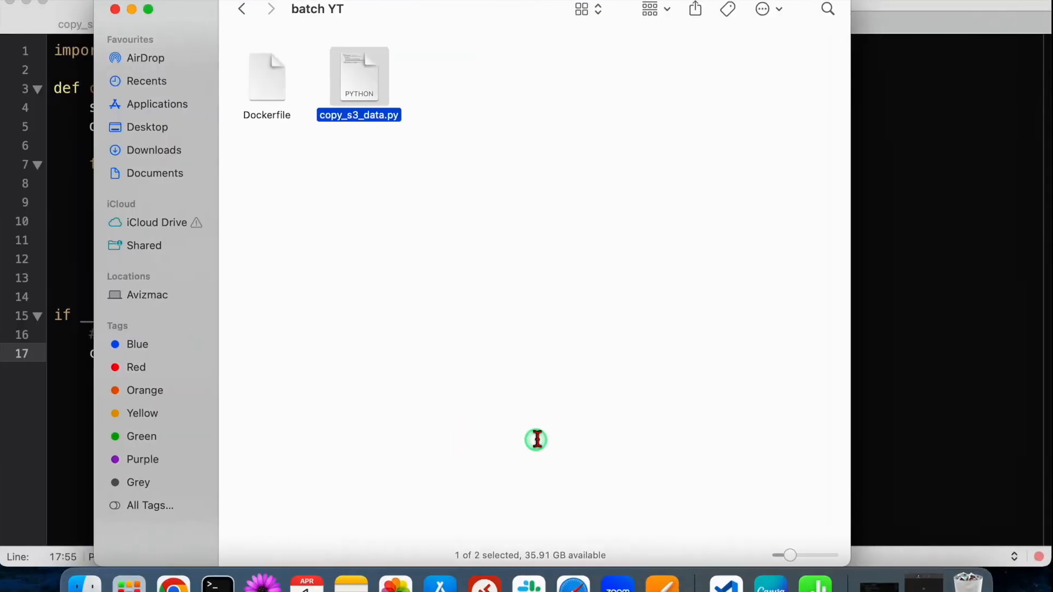
left_click(58, 408)
key("super+a")
key("super+c")
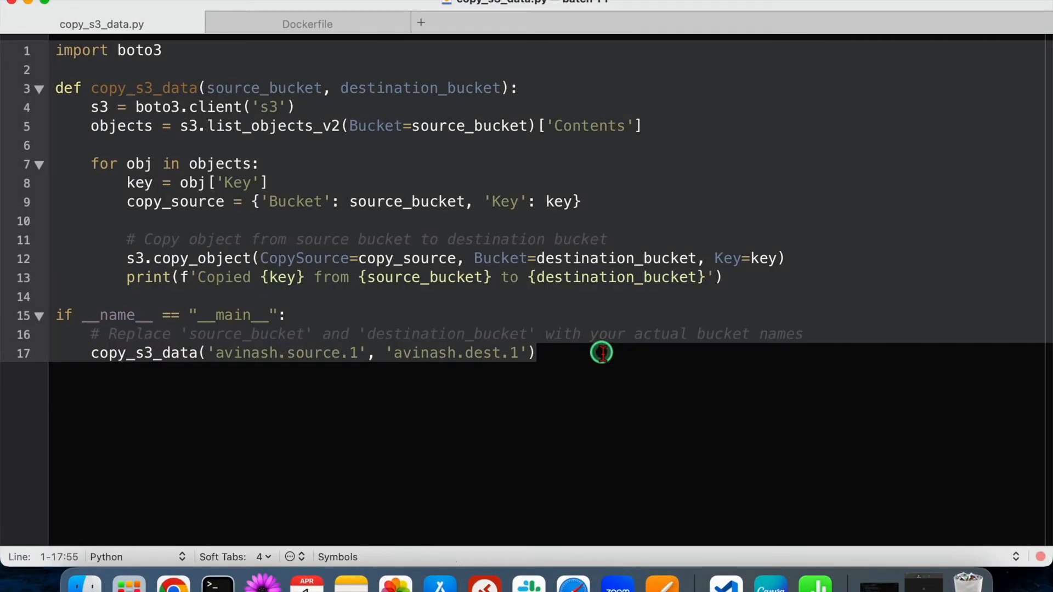
Step: Return to the instance terminal in Chrome, paste the script into copy_s3_data.py, and save and quit vim
key("super+Tab")
right_click(255, 178)
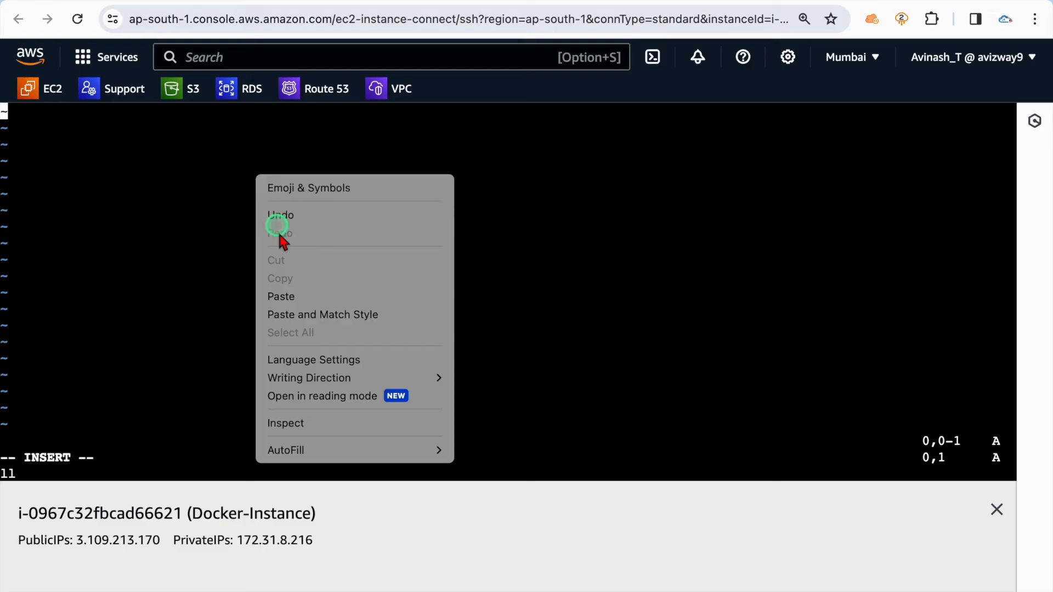
left_click(285, 296)
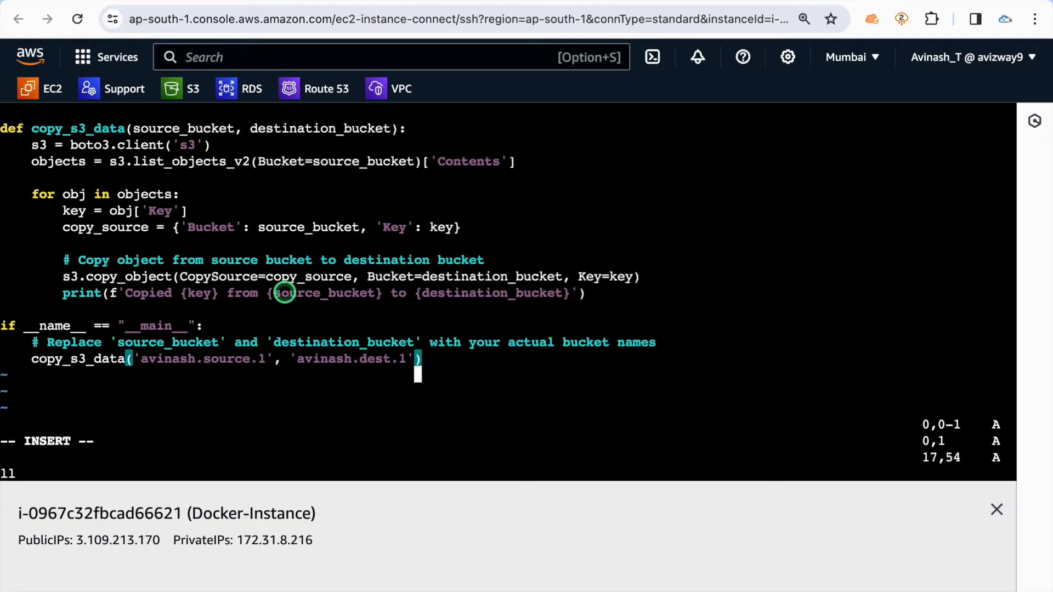
type("wq")
key("Return")
key("Return")
Step: List the files in the ec2-user directory with ls
type("l")
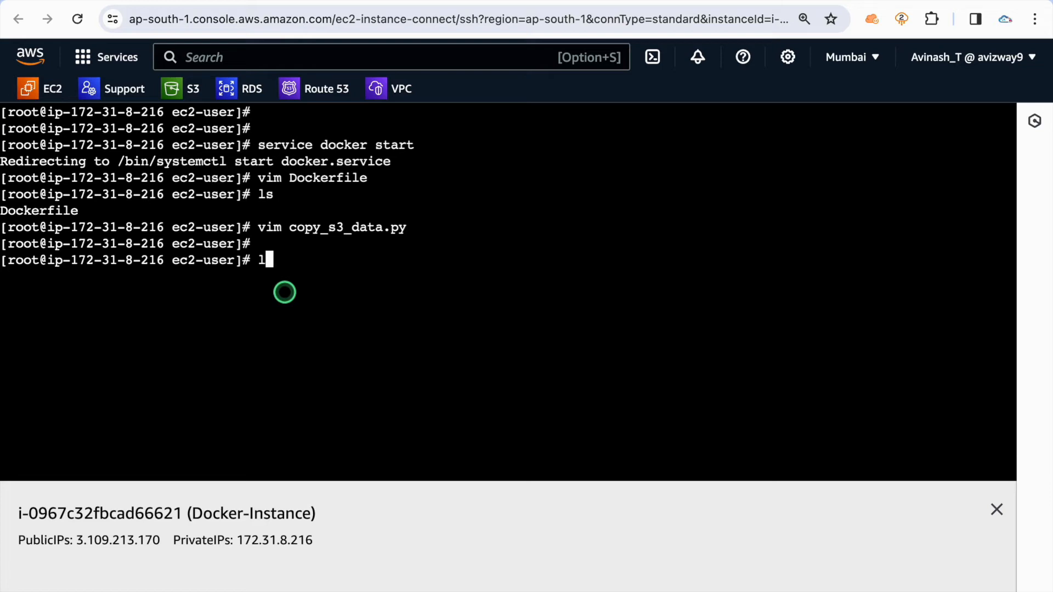
type("s")
key("Return")
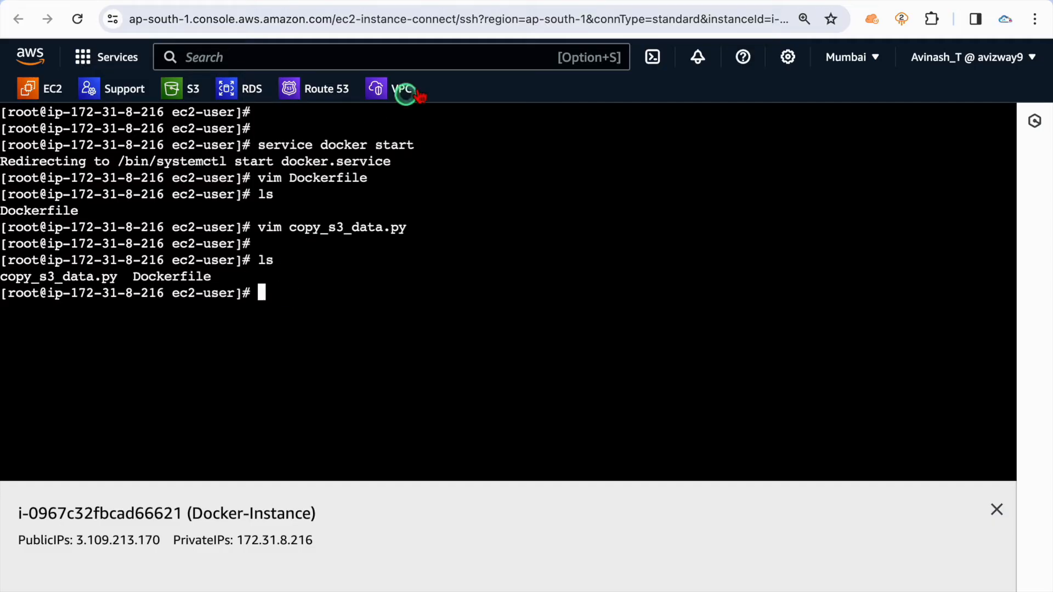
Step: Search the AWS console for ecr from the IAM role page and open Elastic Container Registry in its own browser tab
left_click(335, 4)
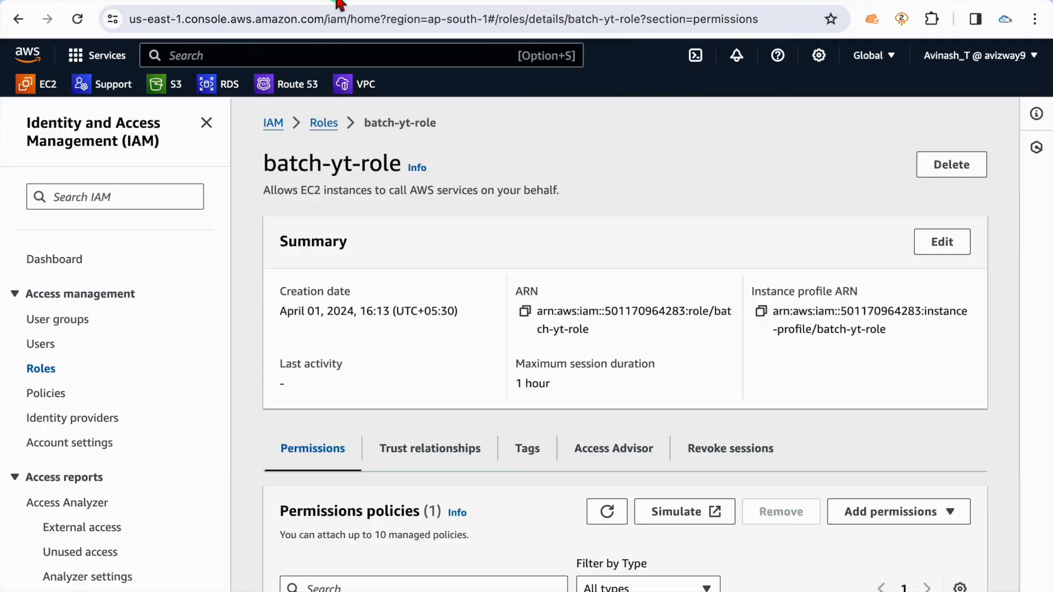
left_click(321, 55)
type("ecr")
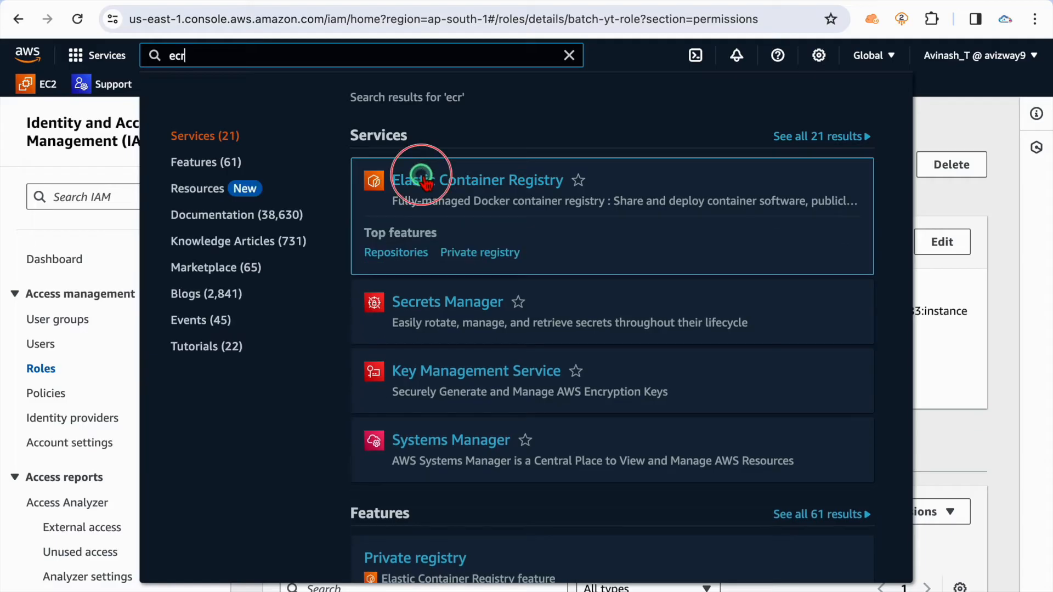
left_click(569, 55)
left_click(426, 1)
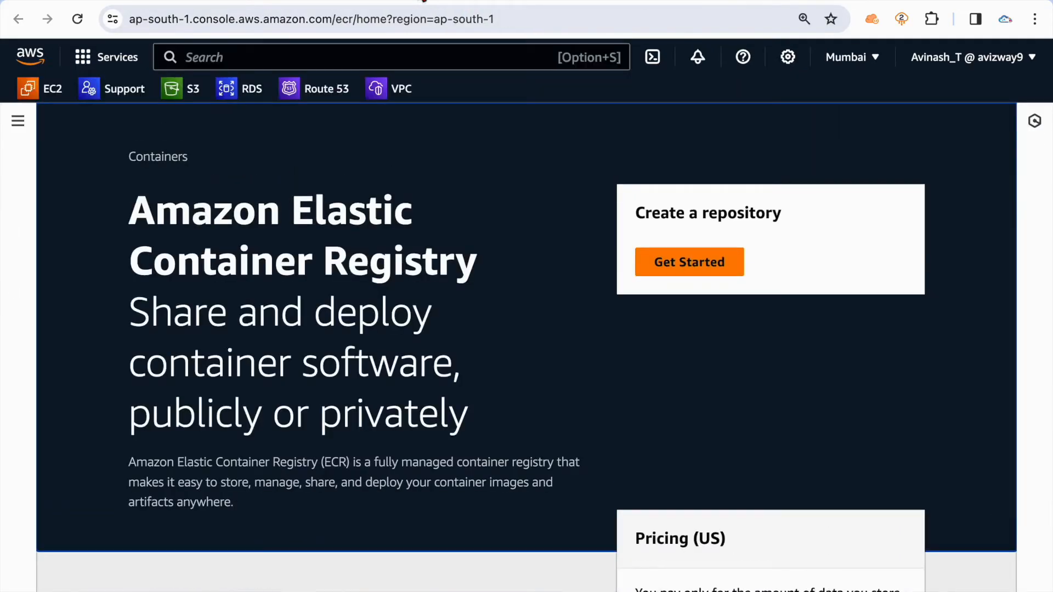
Step: Reduce the browser zoom by one level on the Elastic Container Registry page, leaving its navigation pane collapsed
left_click(29, 132)
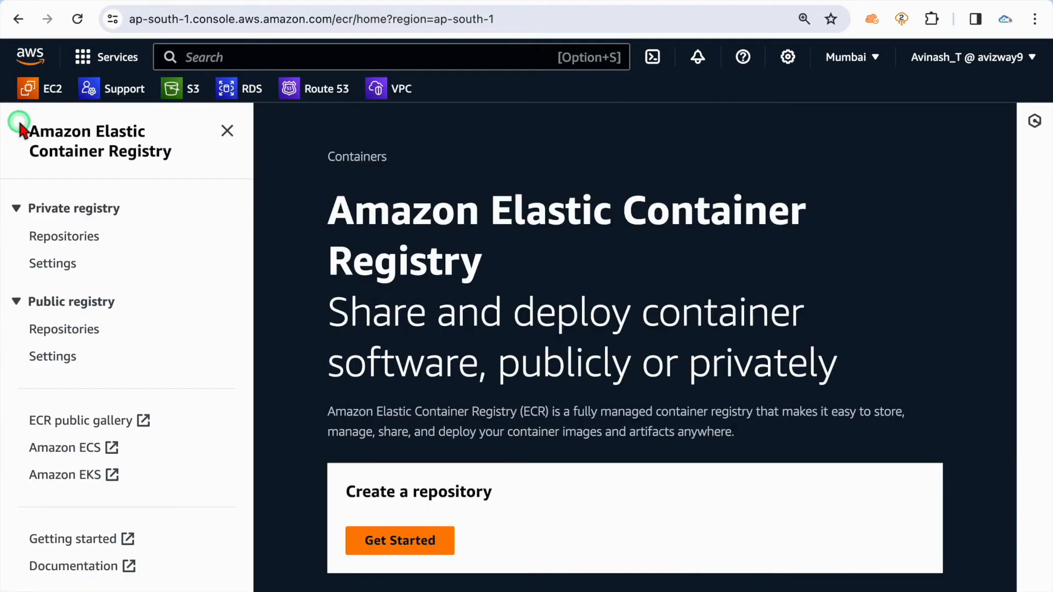
left_click(227, 132)
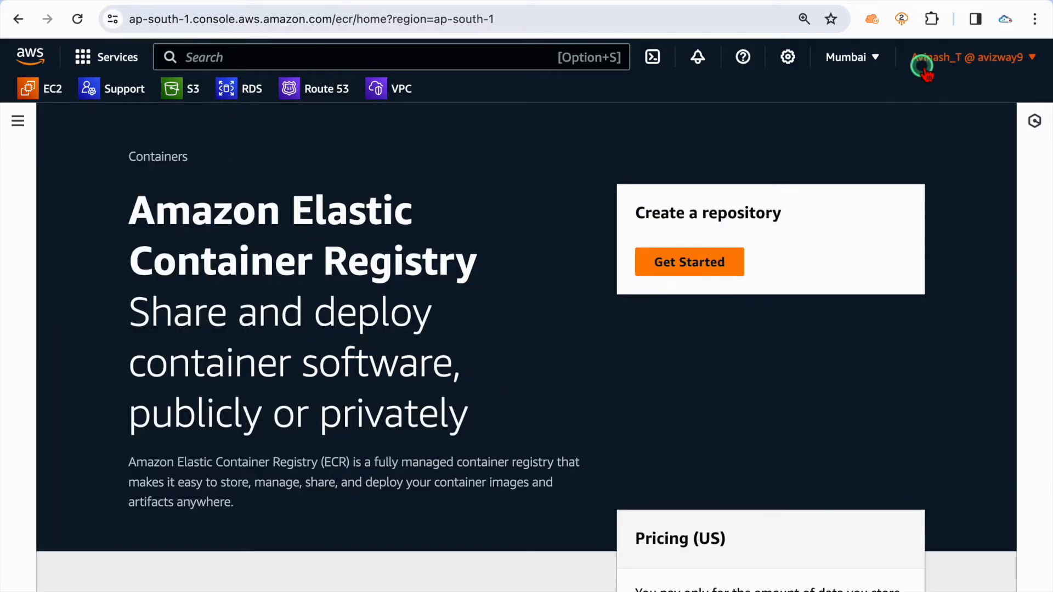
left_click(1035, 19)
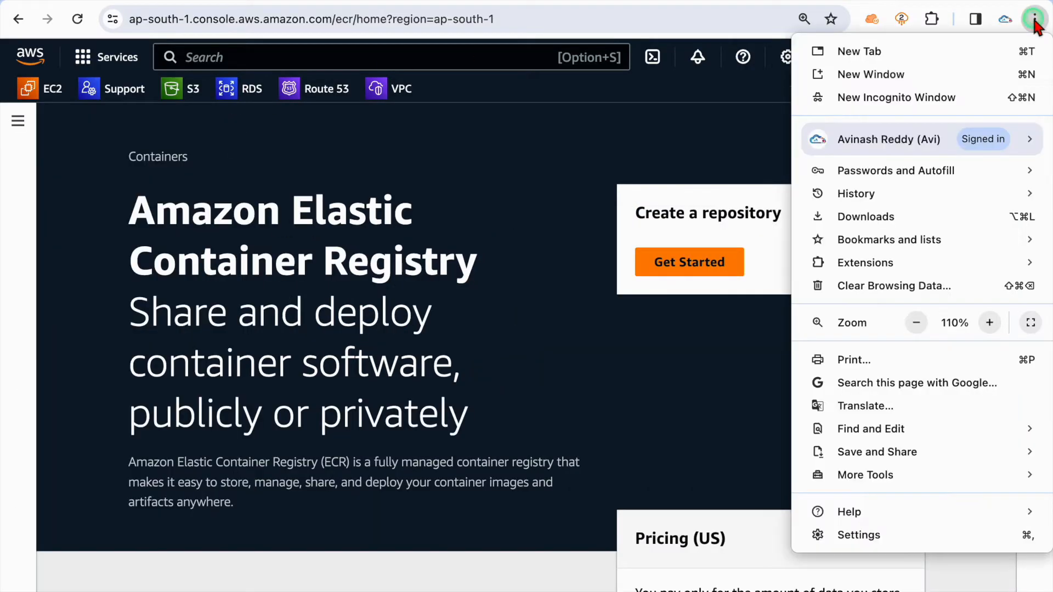
left_click(916, 322)
left_click(519, 237)
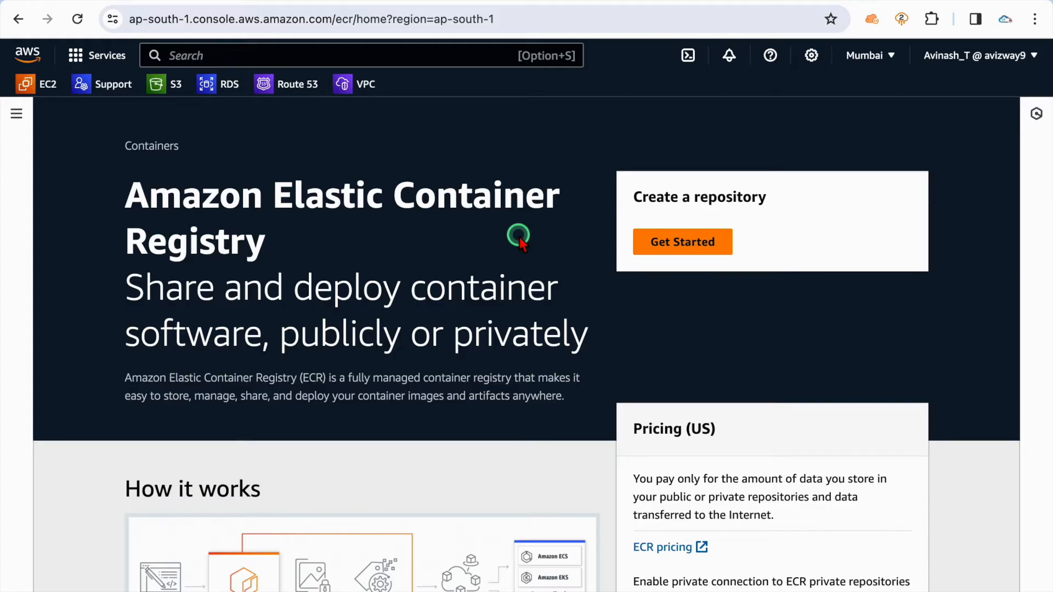
double_click(322, 214)
left_click(395, 254)
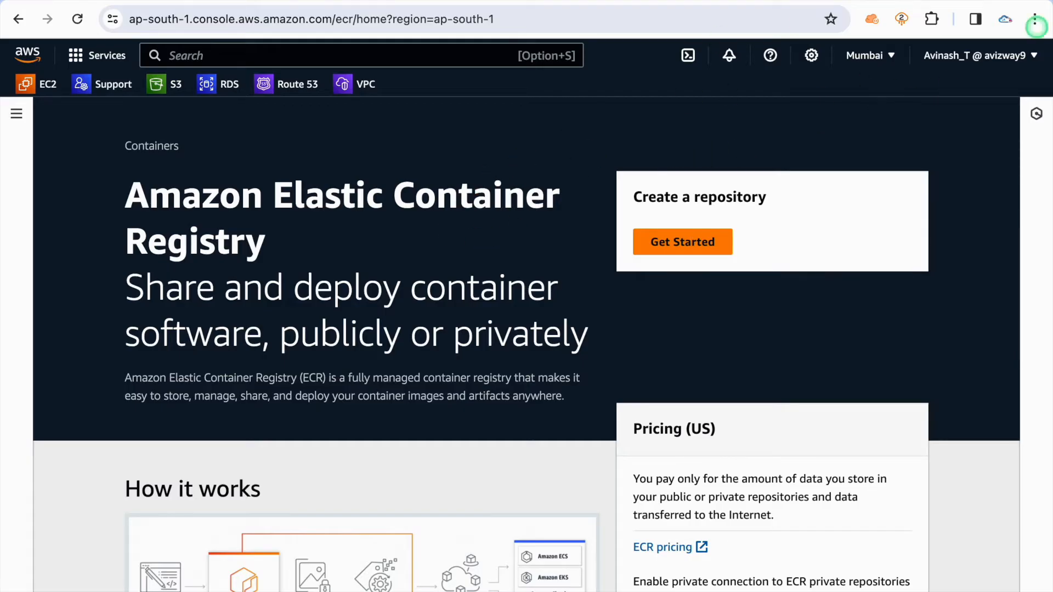
Step: Open the avizway YouTube channel in a new browser tab
key("ctrl+t")
type("youtube.com")
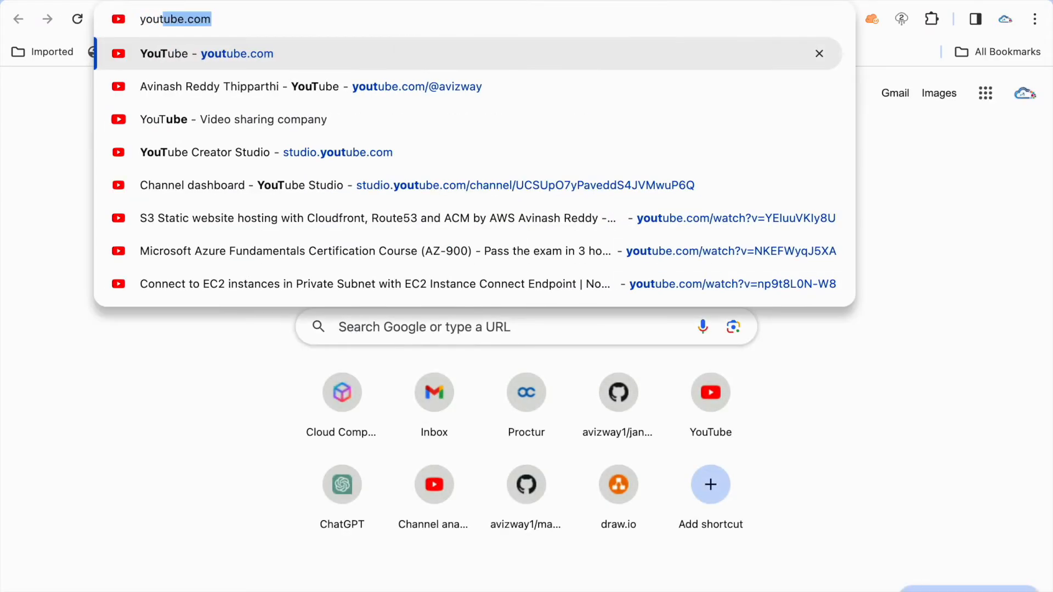
key("Down")
key("Up")
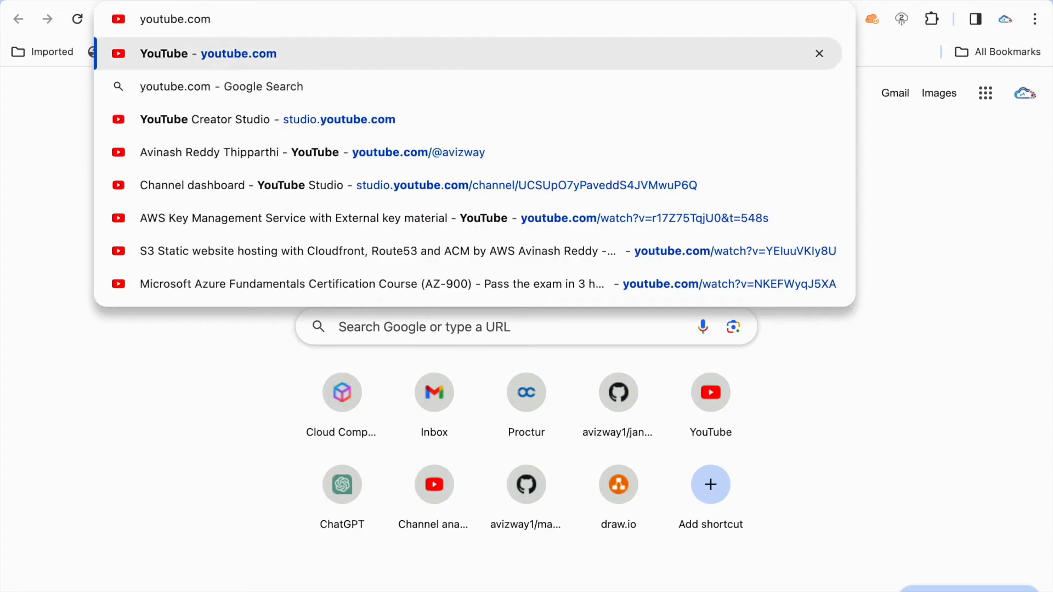
key("Down")
key("Down")
key("Down")
key("Return")
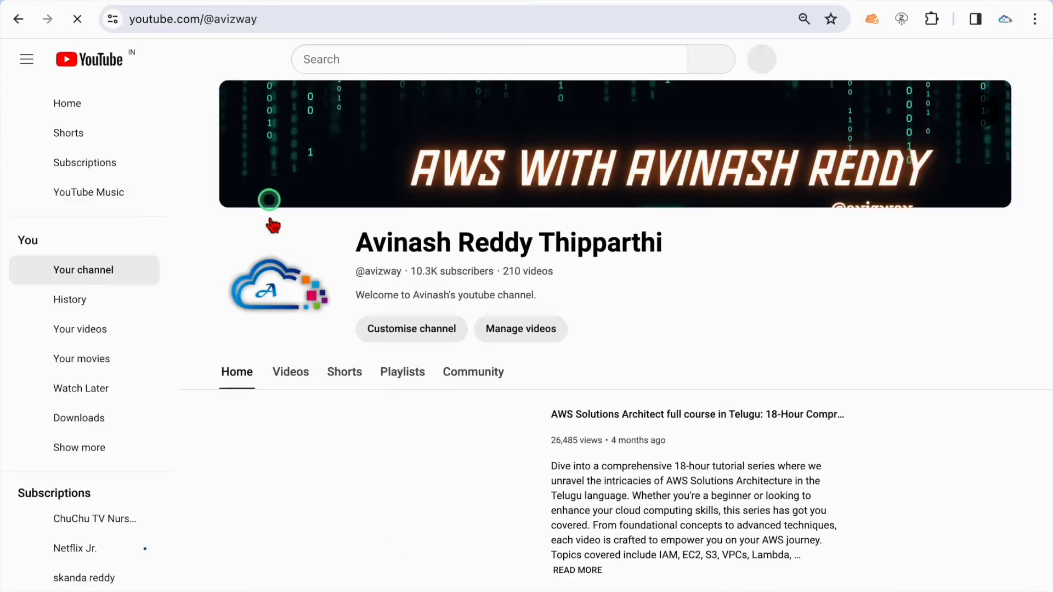
Step: Browse the channel's playlists and find the AWS ECS Fargate Masterclass playlist
triple_click(463, 243)
left_click(420, 384)
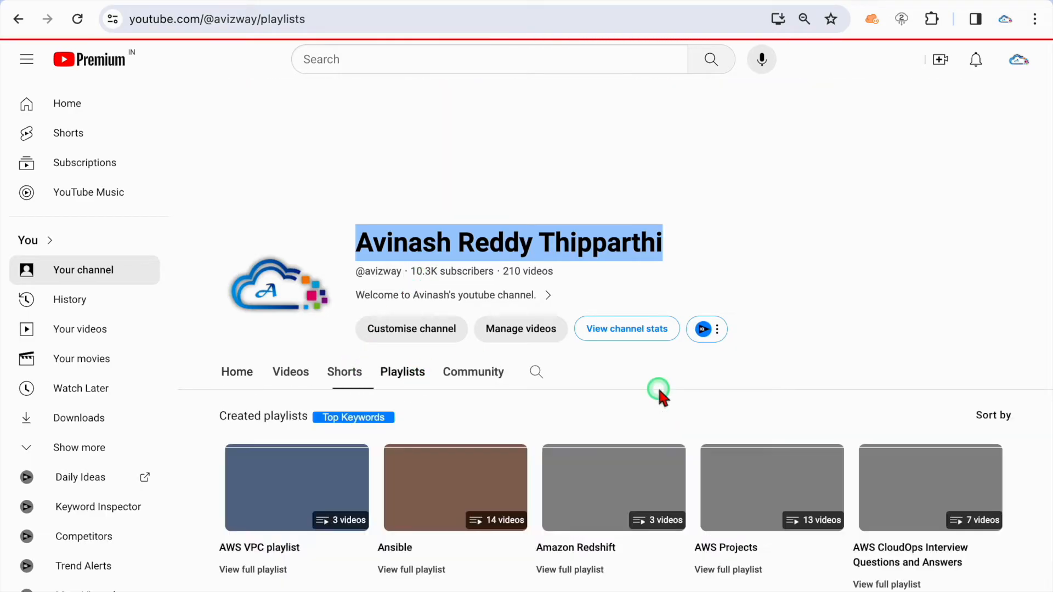
scroll(660, 391, "down", 5)
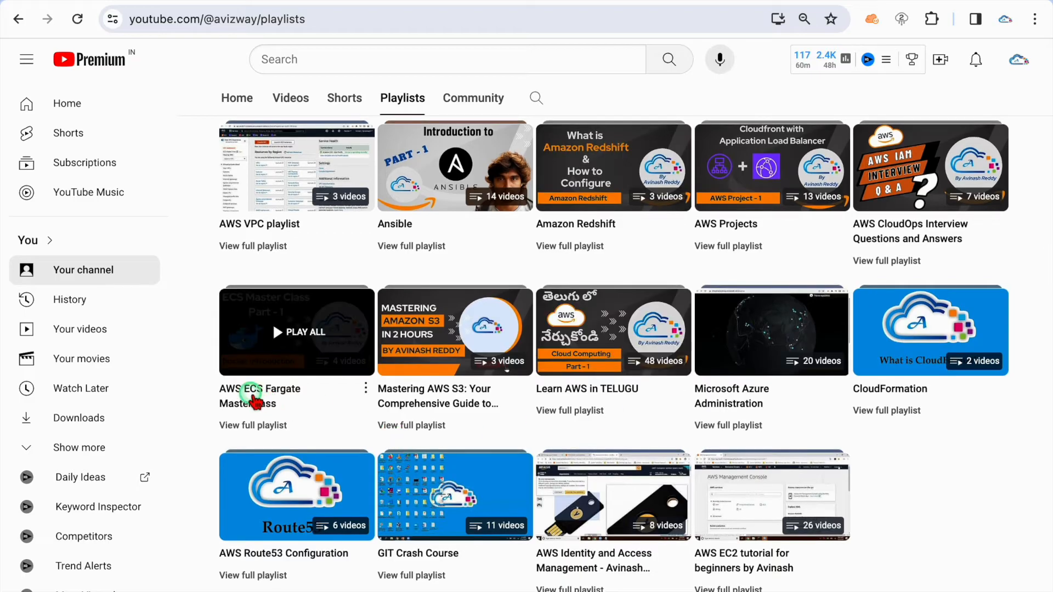
left_click(251, 393)
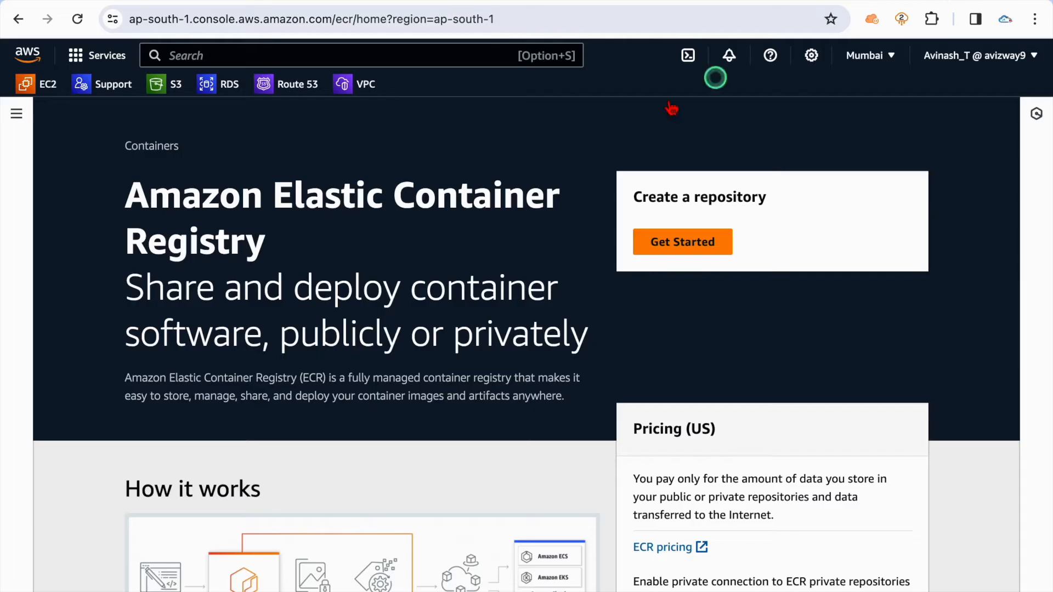
Step: Create a private ECR repository named batchyt with the default settings and open its images page
left_click(650, 254)
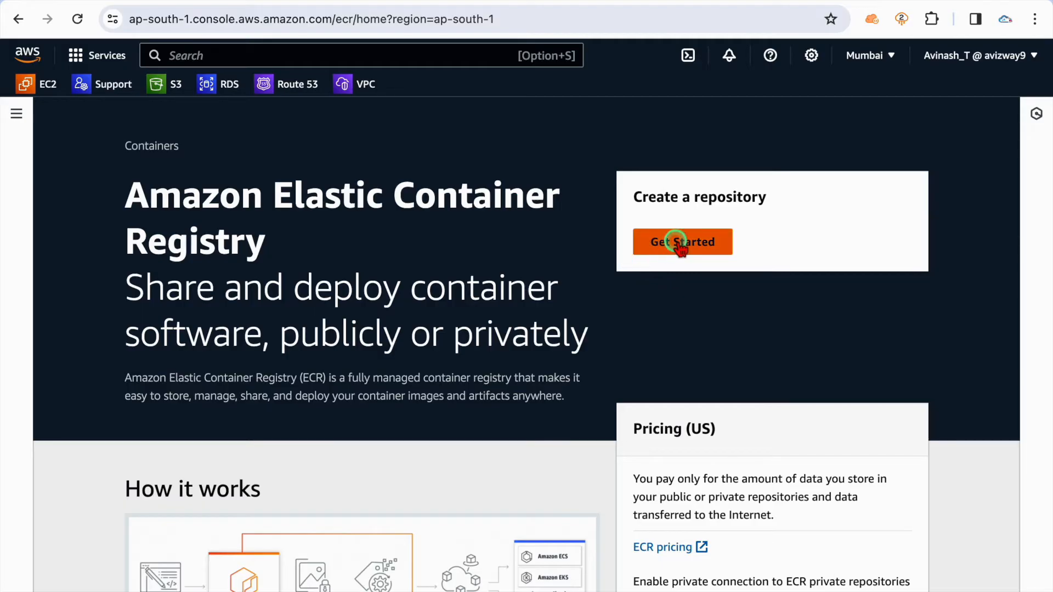
left_click(679, 245)
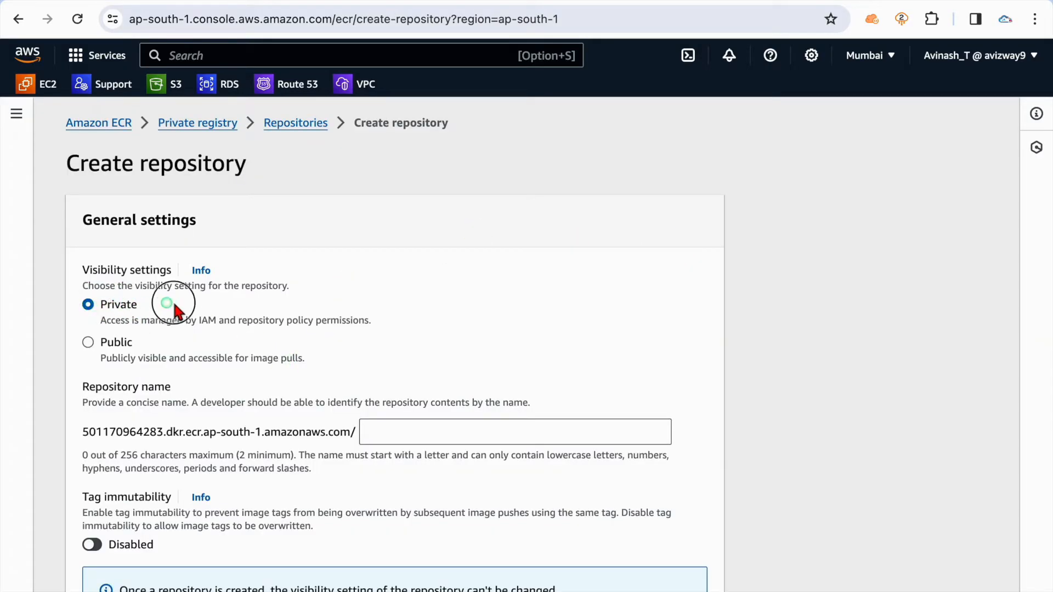
double_click(116, 304)
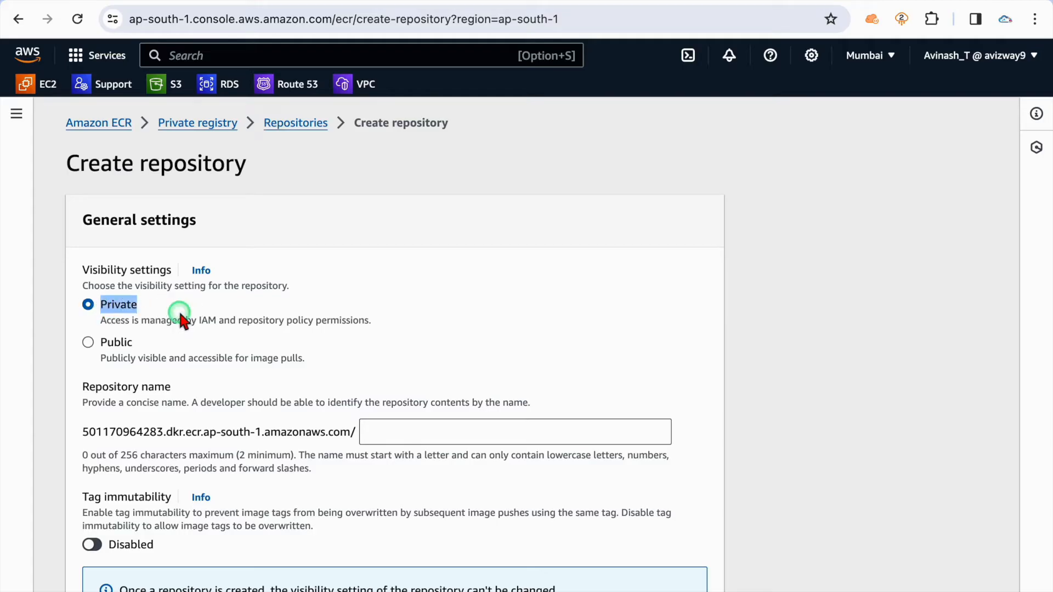
left_click(453, 434)
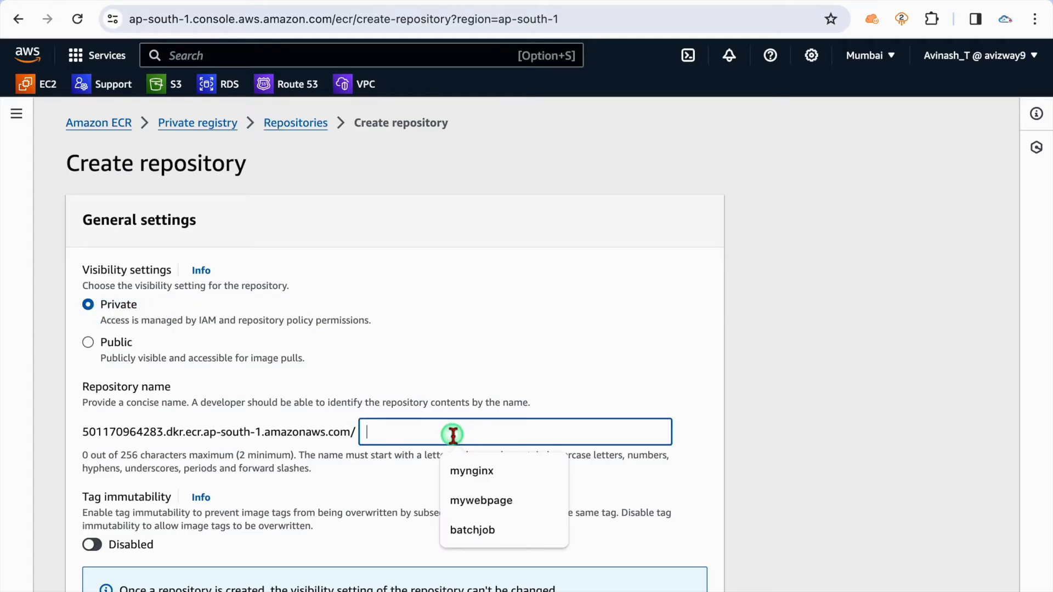
type("bat")
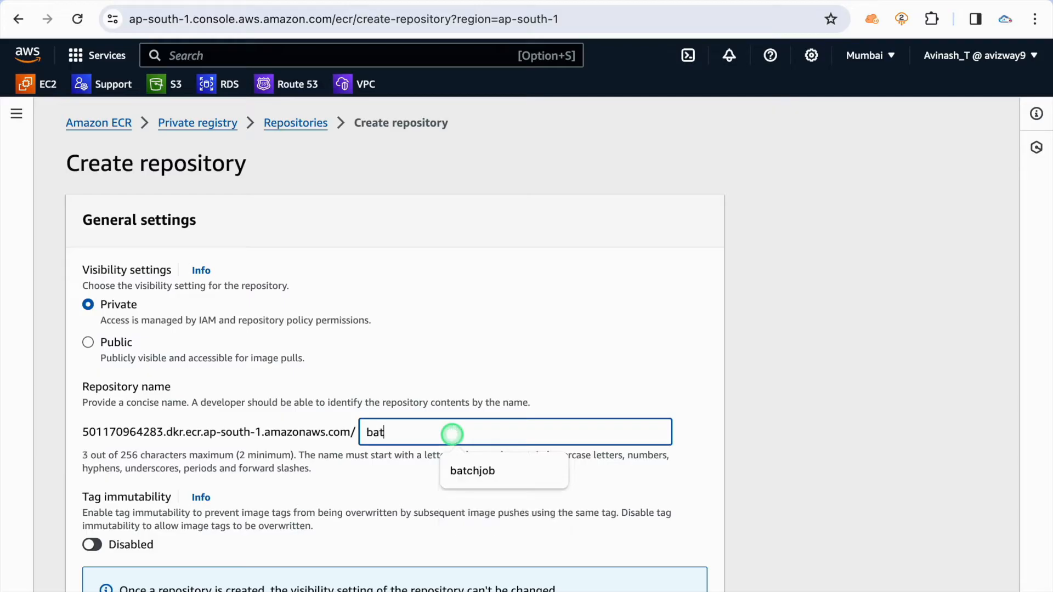
type("chyt")
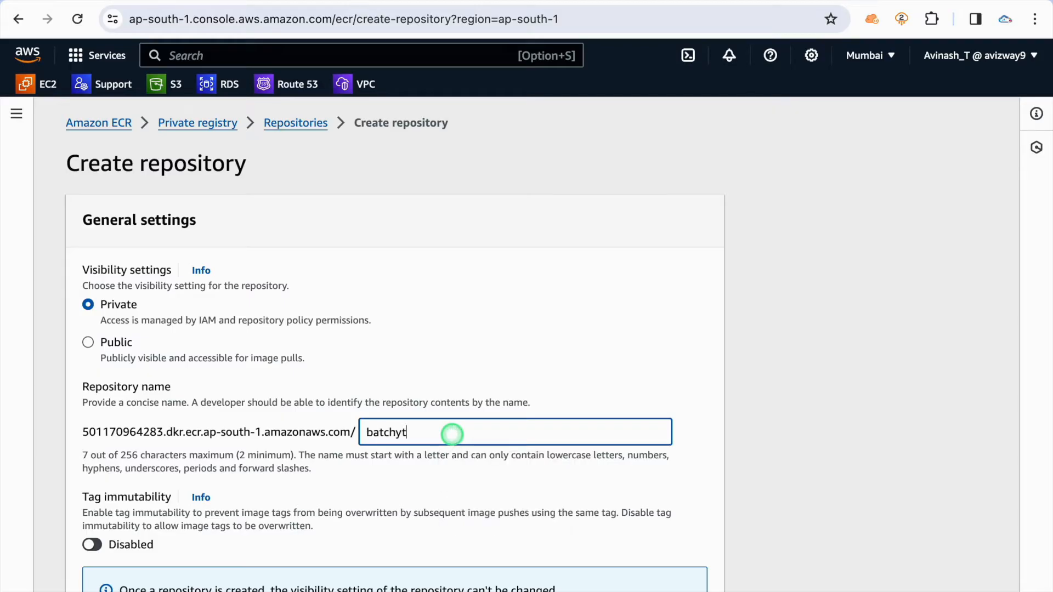
scroll(776, 436, "down", 10)
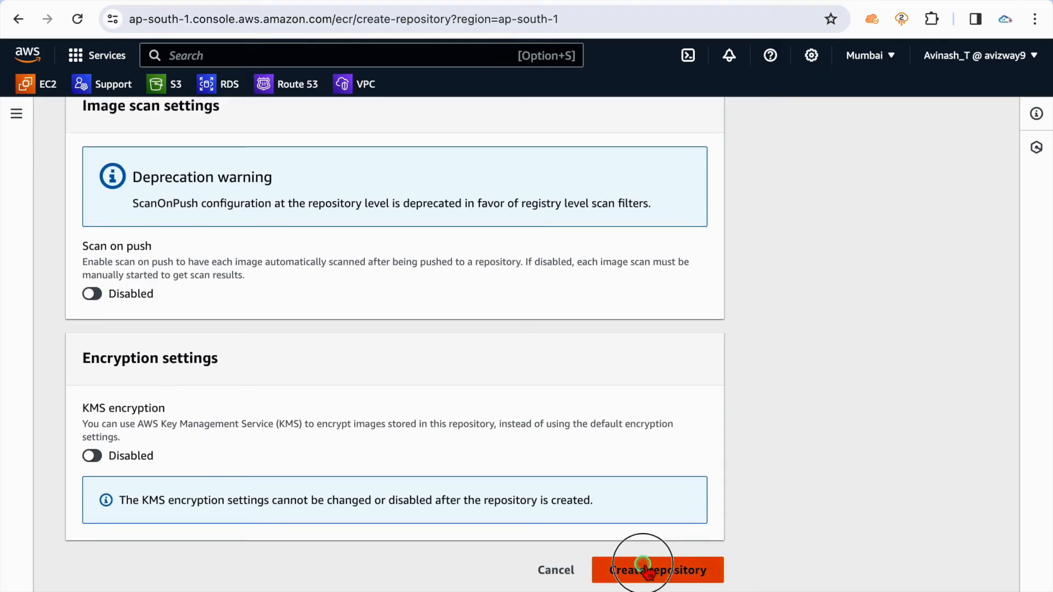
left_click(631, 569)
left_click(349, 434)
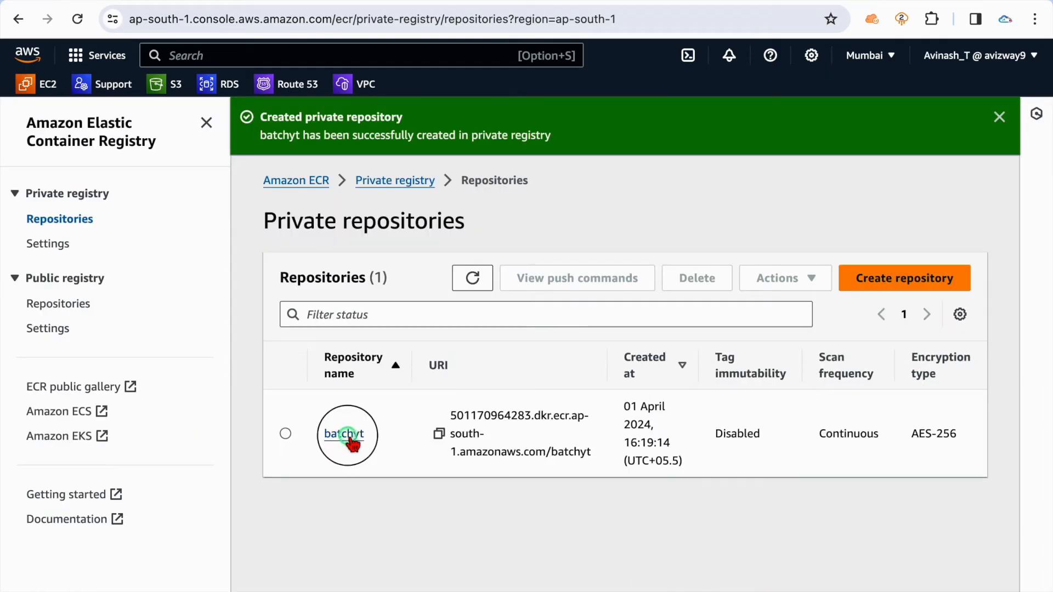
left_click(206, 122)
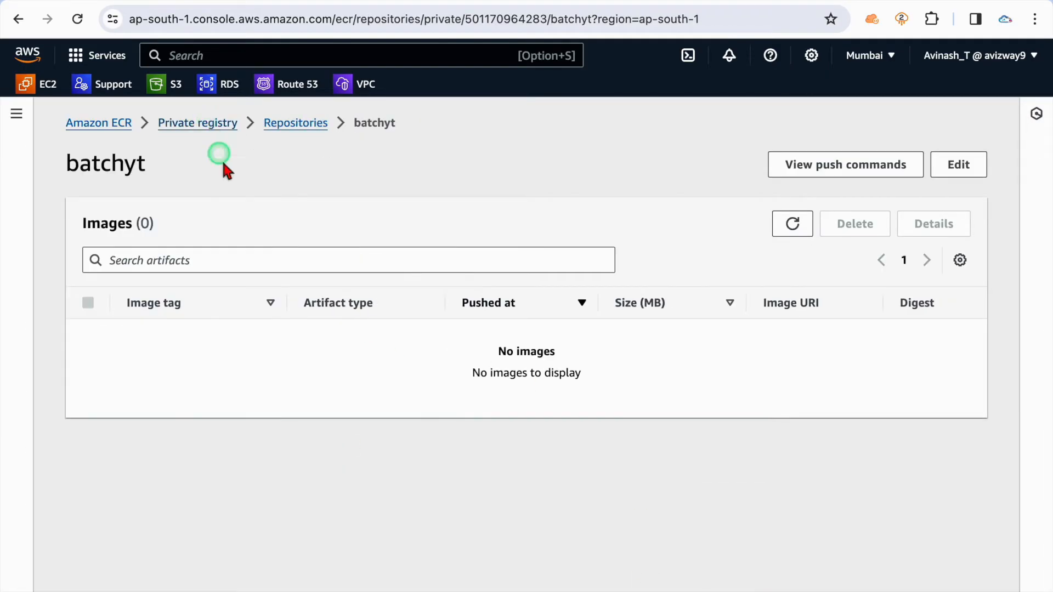
Step: Check the listed script and Dockerfile in the instance terminal and the image list of the batchyt repository
left_click(171, 0)
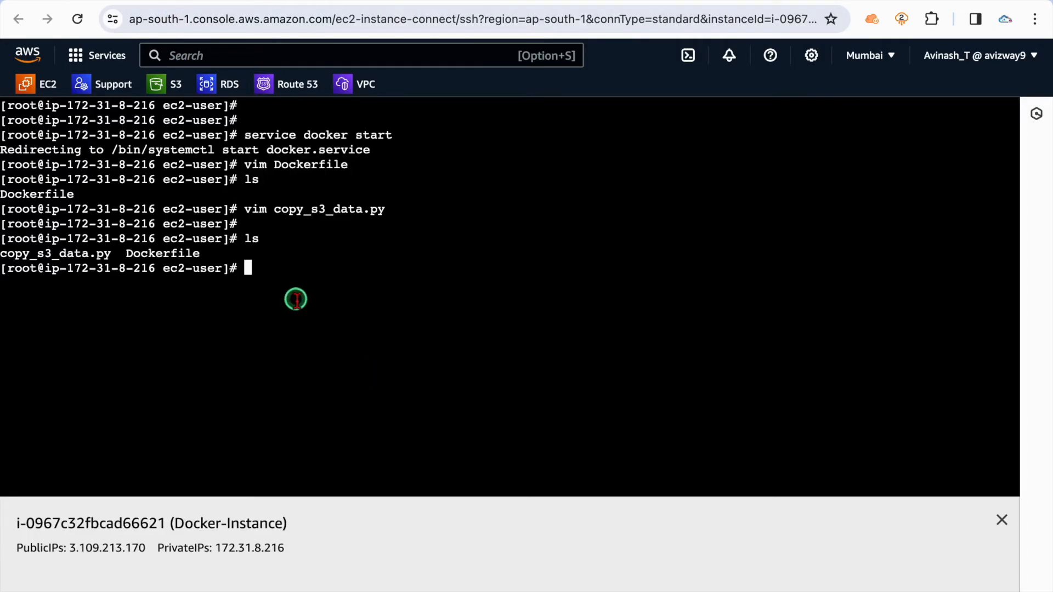
left_click_drag(209, 253, 3, 238)
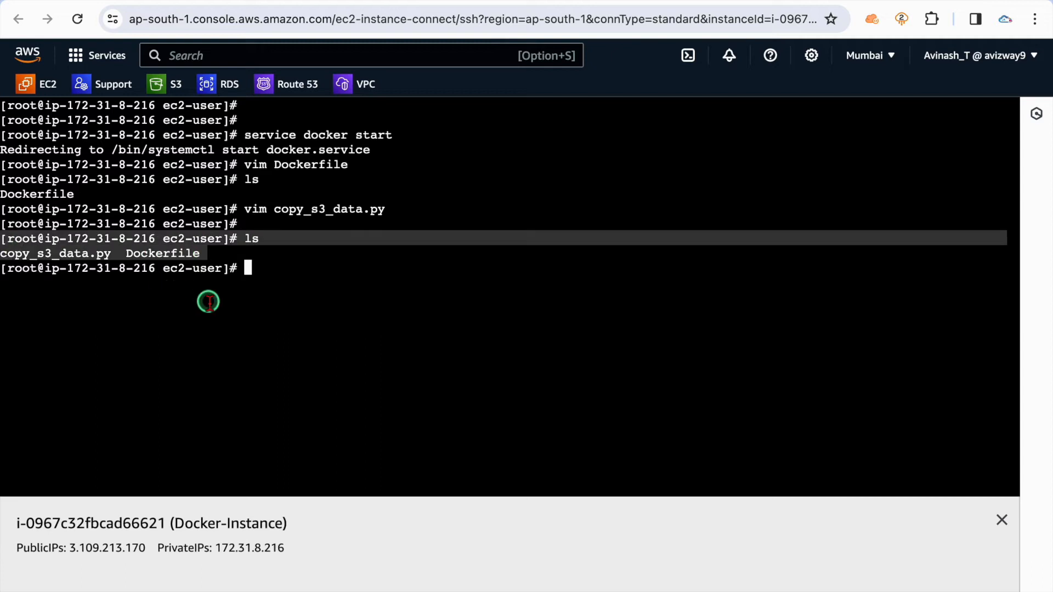
left_click(208, 301)
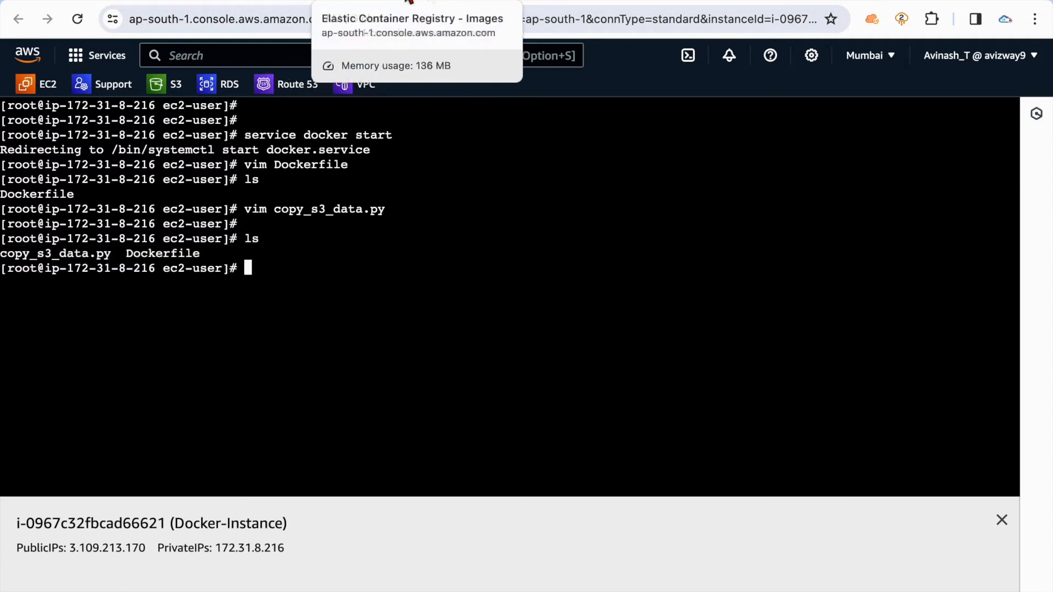
left_click(404, 1)
left_click_drag(672, 368, 464, 339)
left_click(408, 370)
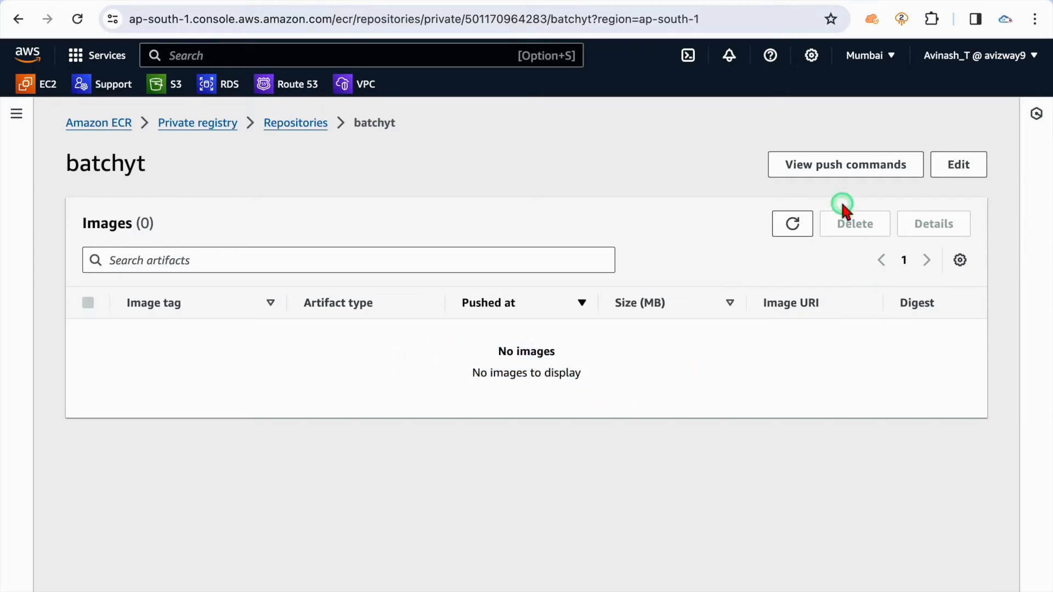
Step: Review the macOS / Linux push commands for the batchyt repository and close them
left_click(826, 175)
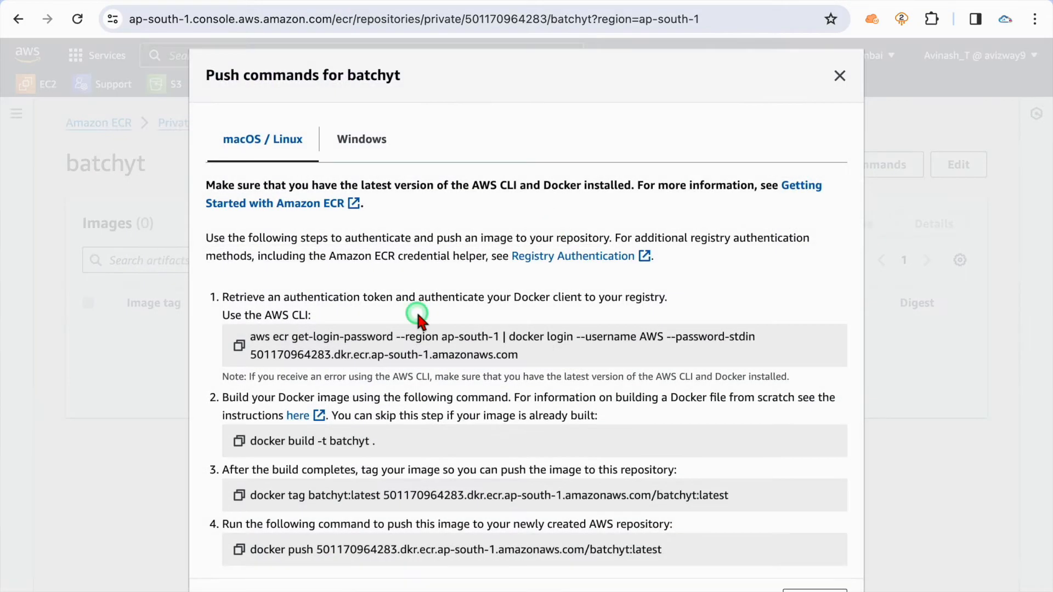
left_click_drag(258, 336, 586, 358)
left_click(618, 356)
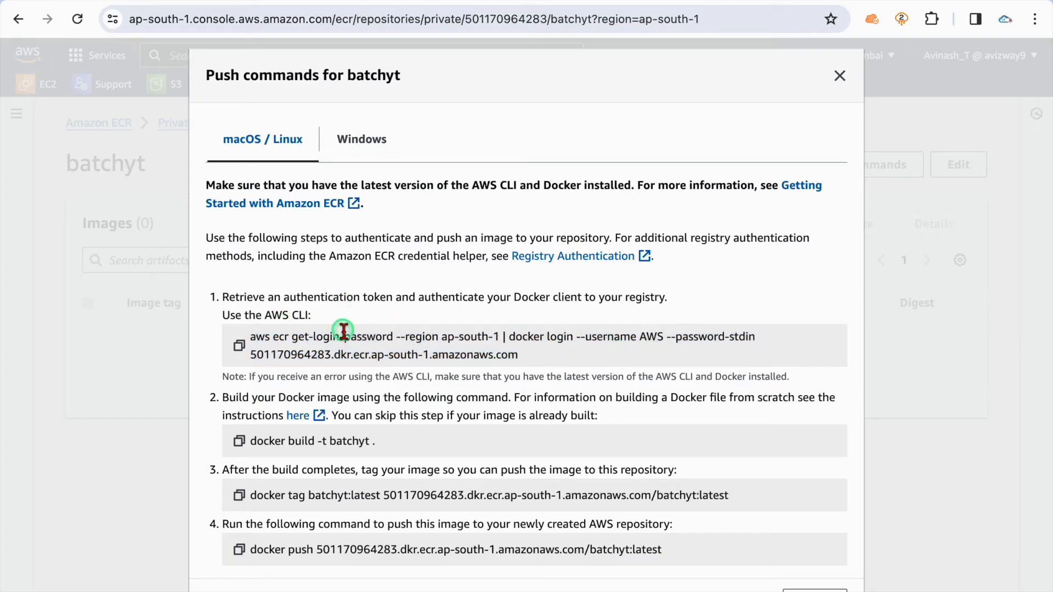
left_click(806, 589)
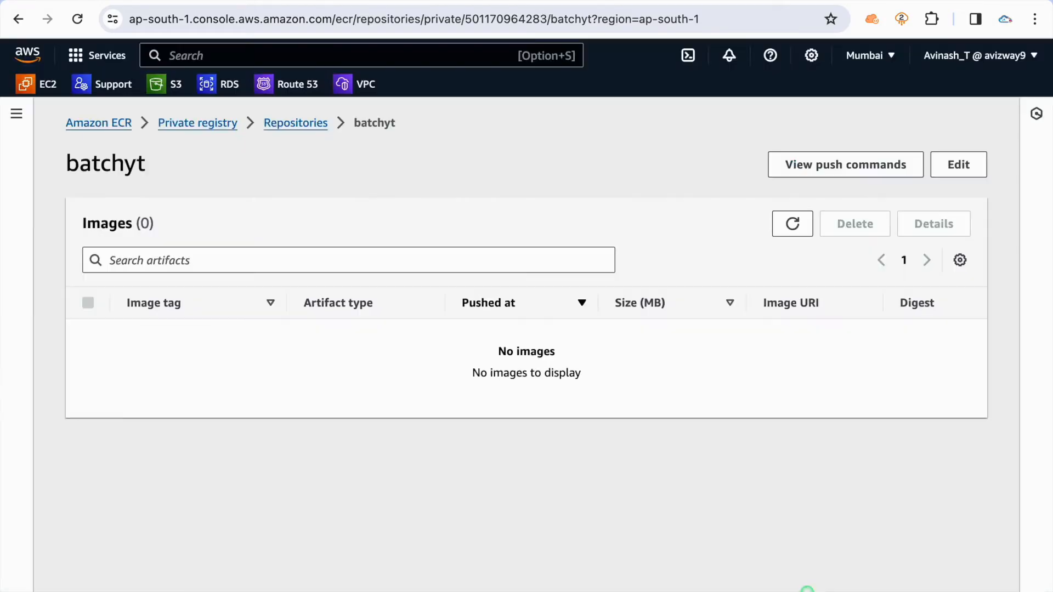
Step: Copy the ECR authentication command from batchyt's push commands and return to the instance terminal
left_click(869, 169)
left_click_drag(257, 336, 543, 362)
left_click(542, 357)
left_click(239, 346)
left_click(185, 0)
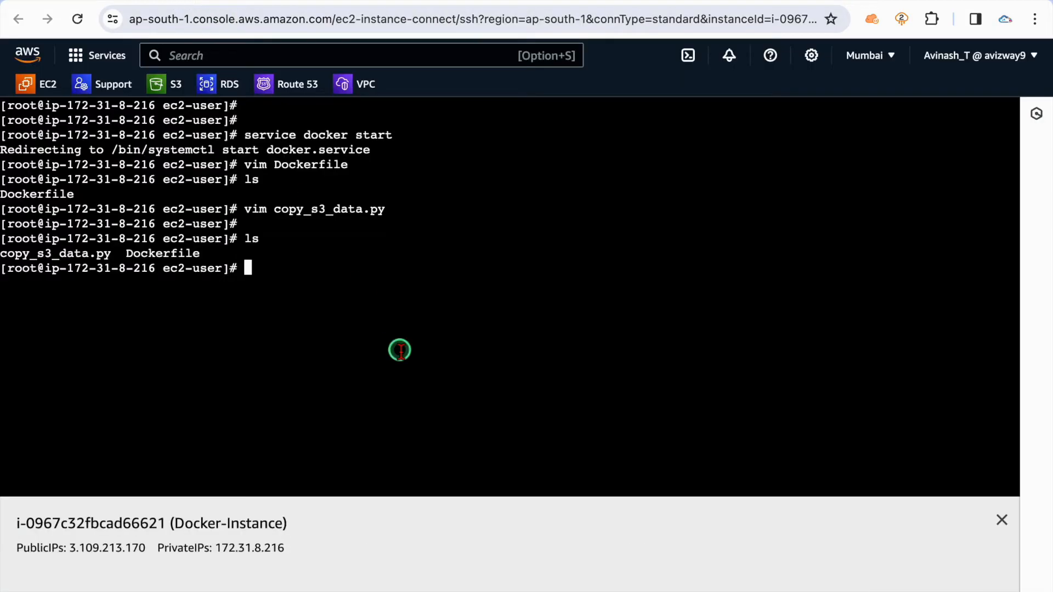
Step: Authenticate Docker to the ECR registry by running the copied get-login-password command in the instance terminal
right_click(400, 347)
left_click(426, 451)
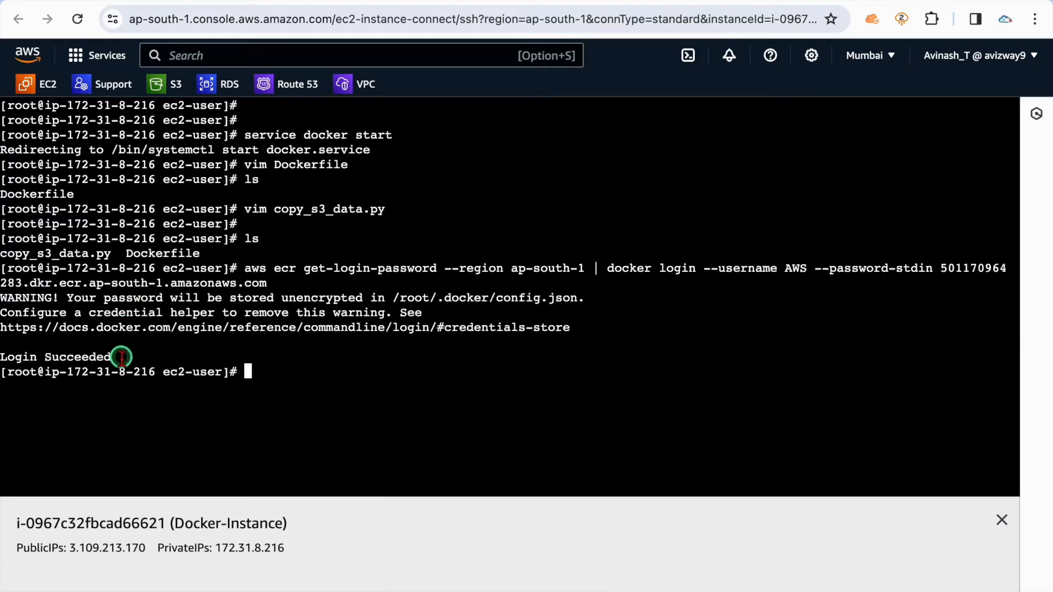
left_click_drag(118, 356, 31, 356)
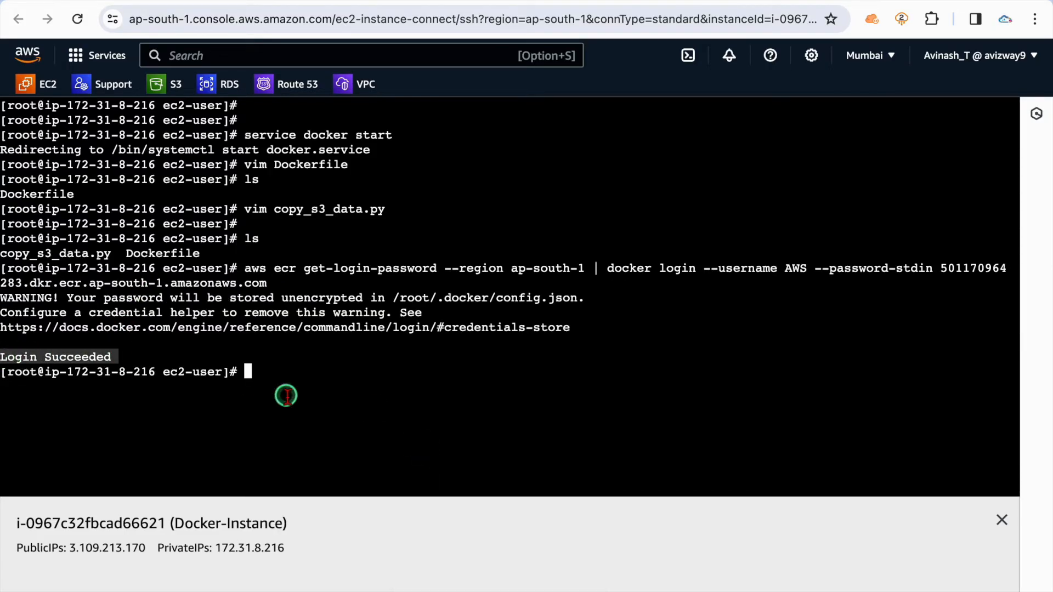
Step: Copy the docker build command from batchyt's push commands and return to the instance terminal
left_click(298, 1)
scroll(448, 355, "down", 1)
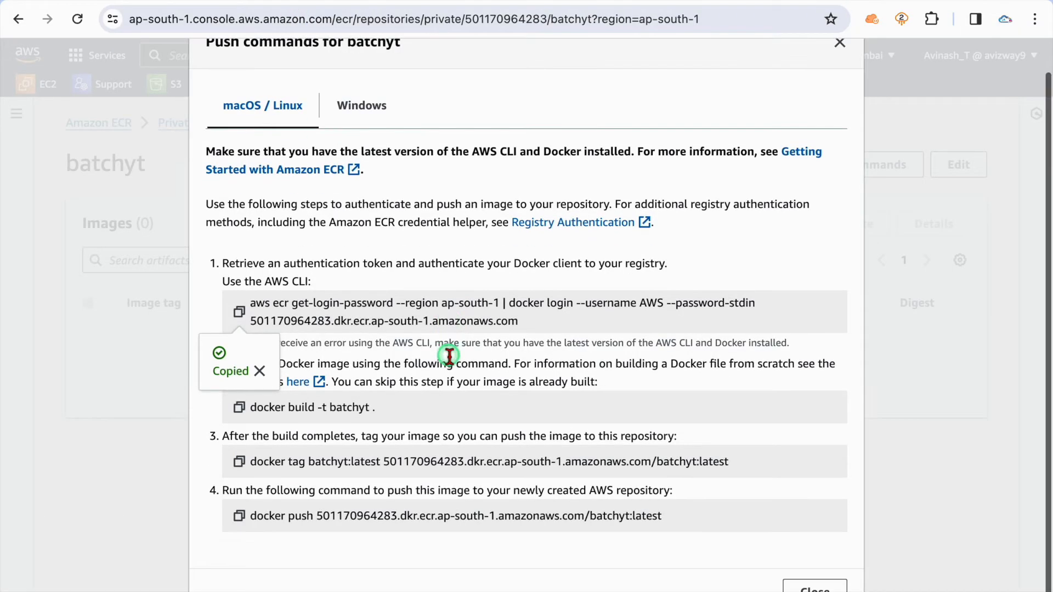
left_click(414, 404)
left_click_drag(275, 408, 418, 398)
left_click(330, 409)
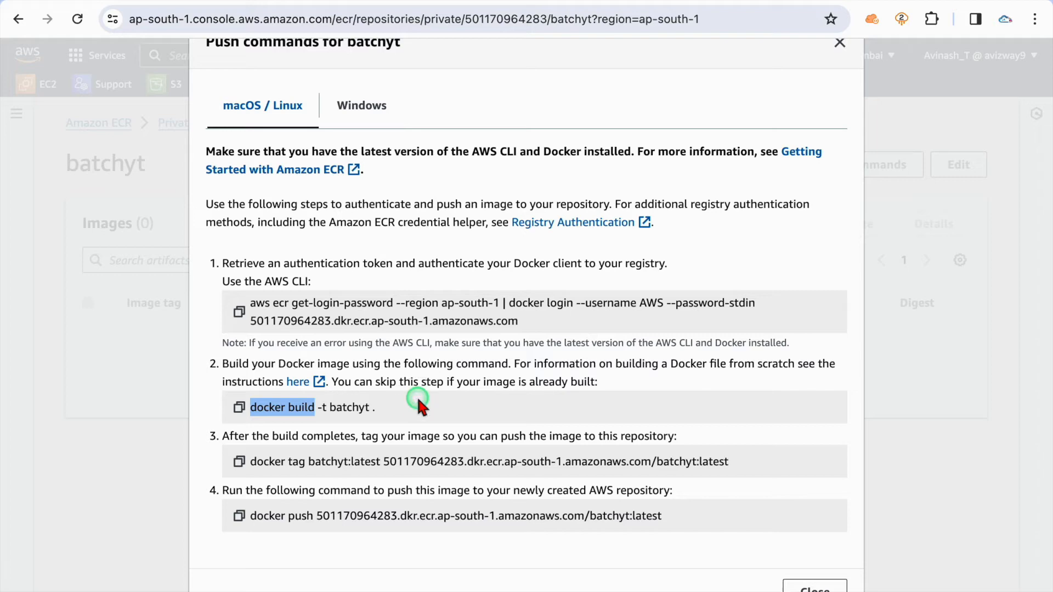
left_click(395, 412)
left_click(240, 407)
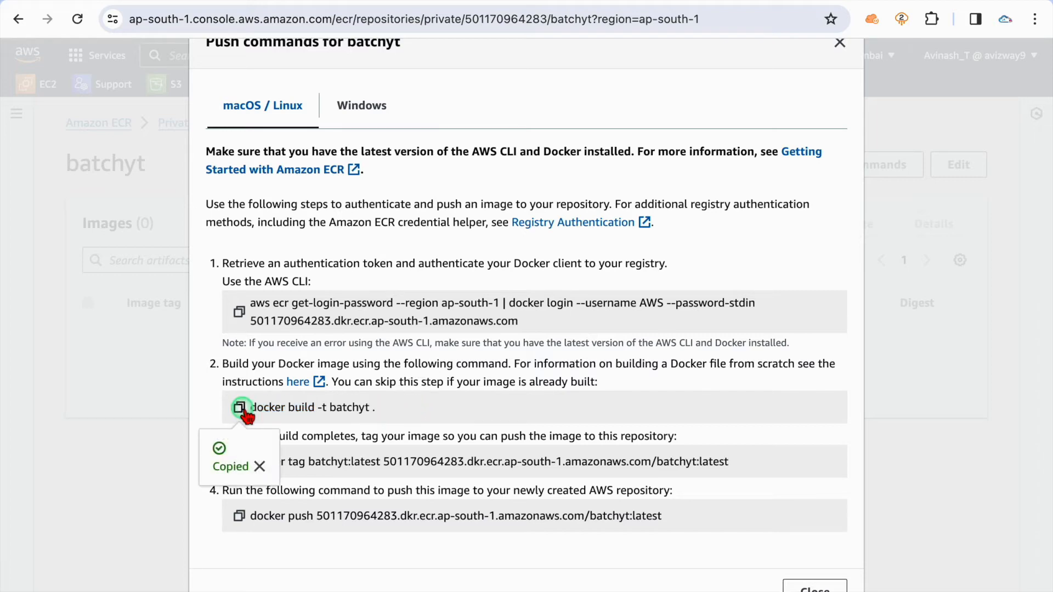
left_click(188, 1)
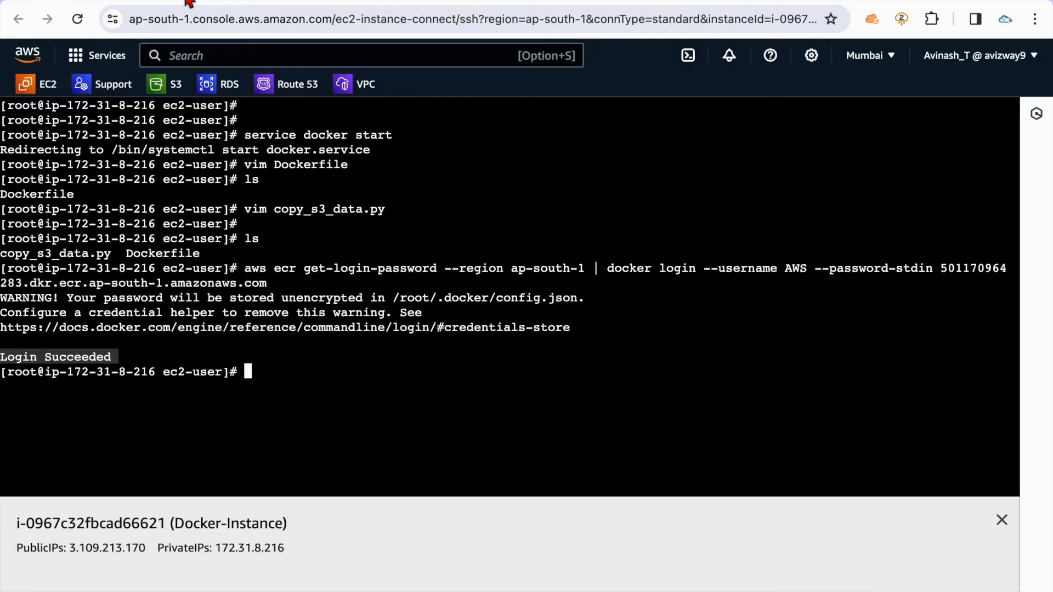
Step: Build the image in the terminal with "docker build -t batchyt ."
left_click(318, 408)
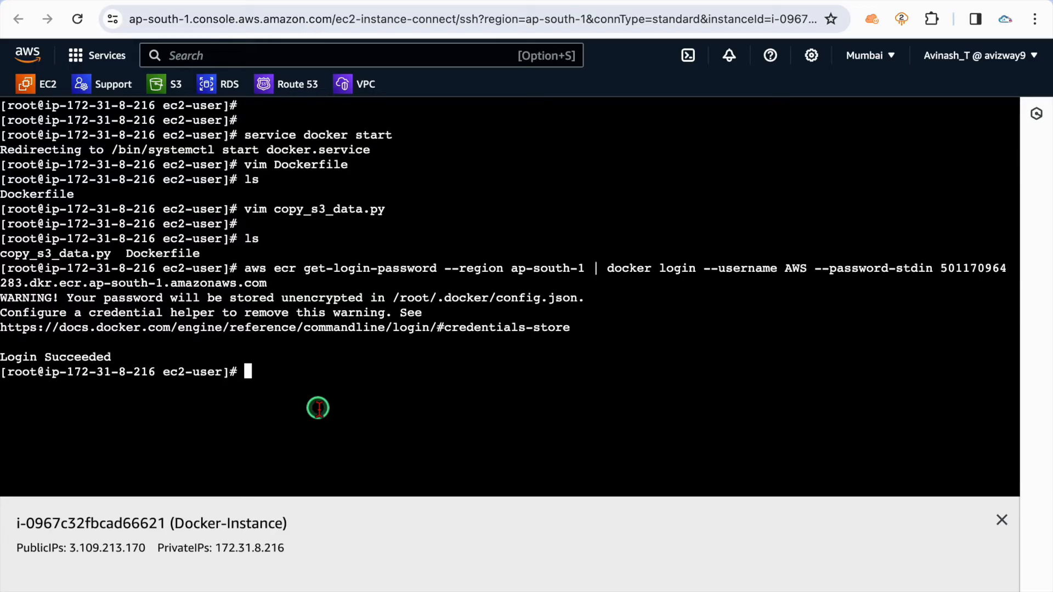
right_click(276, 380)
left_click(288, 456)
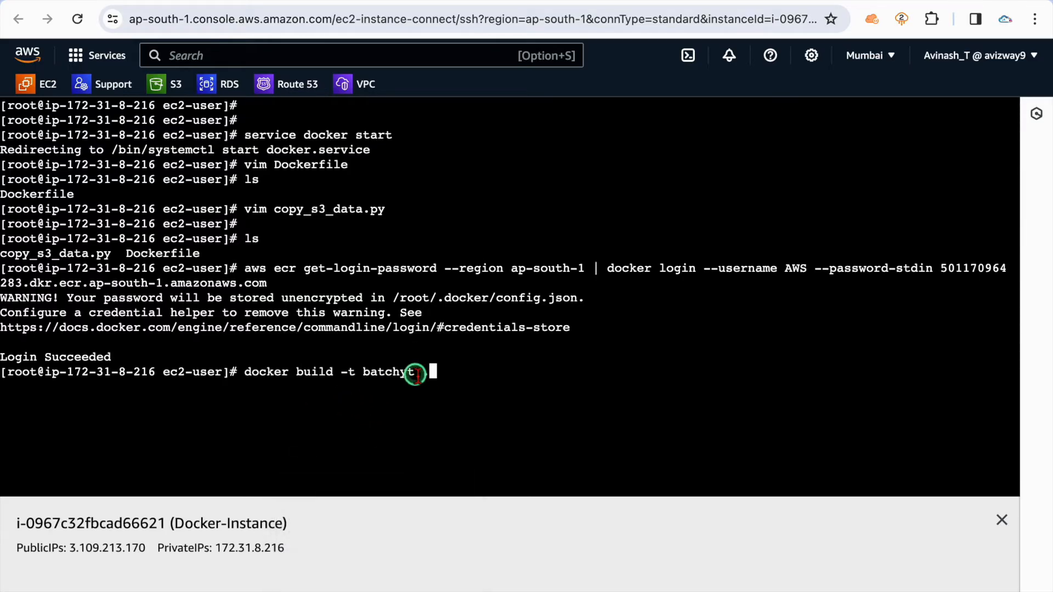
key("Return")
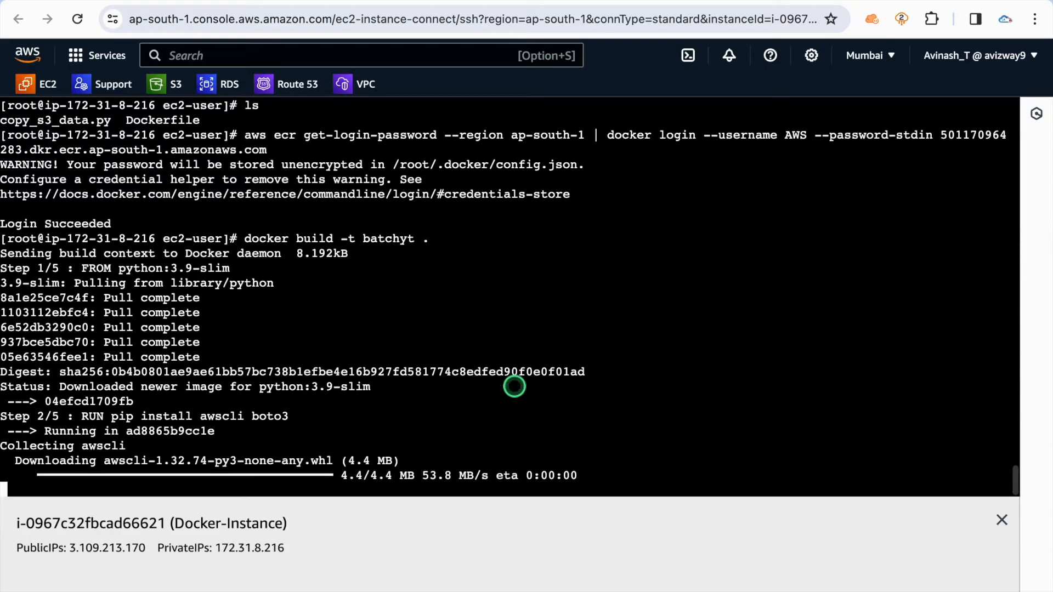
Step: Review the tag and push commands for batchyt, copy the docker tag command and return to the terminal
left_click(305, 1)
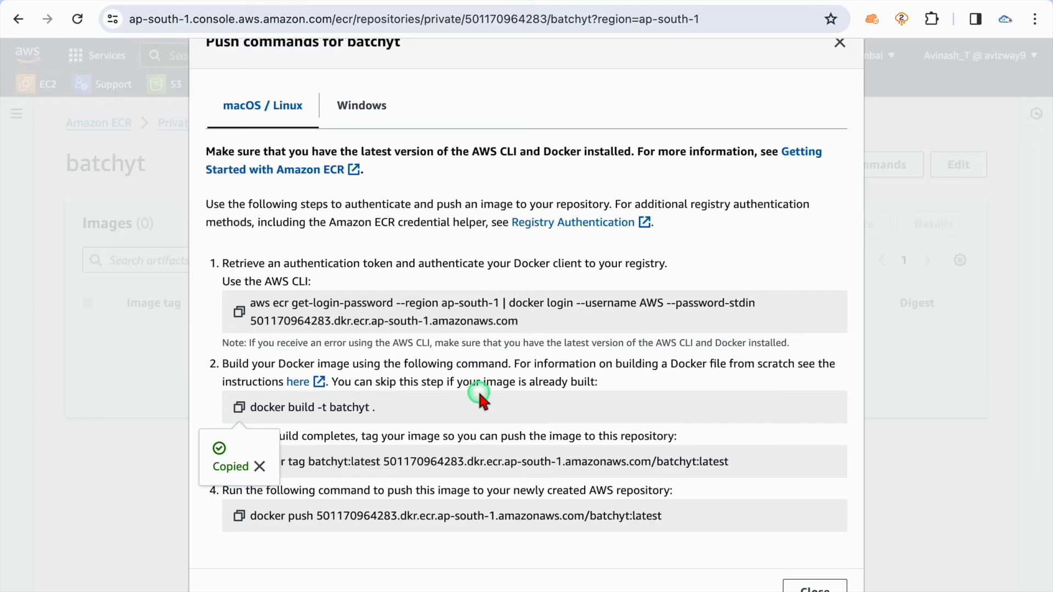
left_click(415, 411)
left_click_drag(308, 464, 738, 467)
left_click(566, 473)
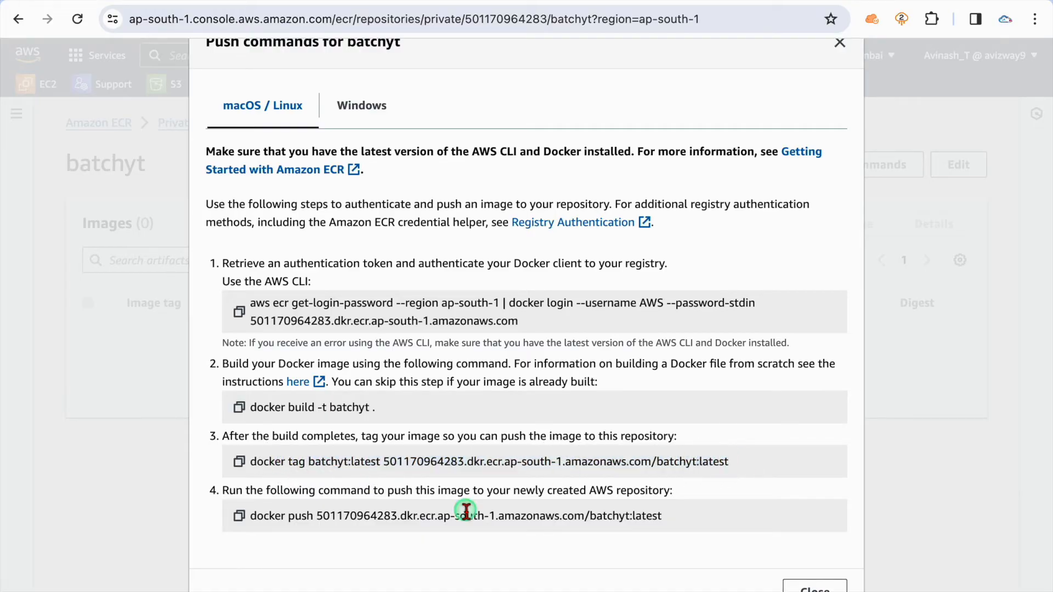
left_click_drag(300, 519, 691, 499)
left_click(396, 445)
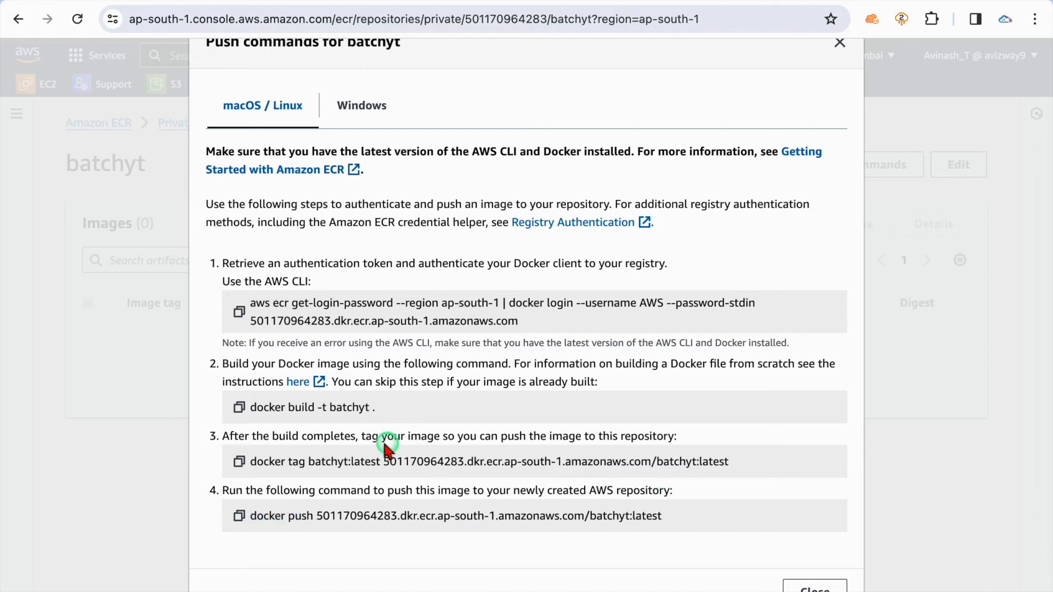
left_click(239, 464)
left_click(184, 3)
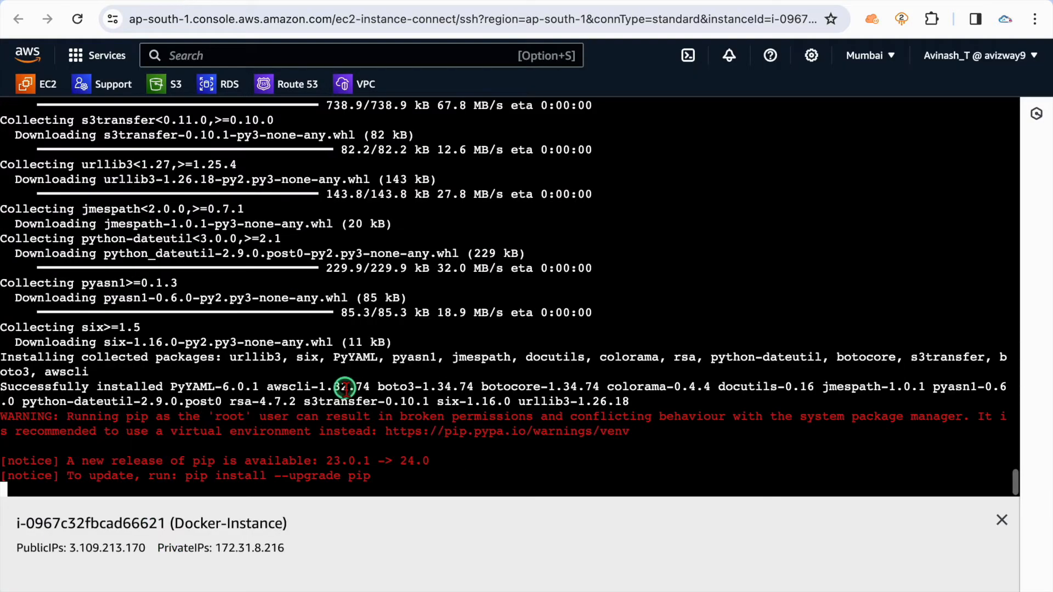
Step: Tag batchyt:latest with the ECR repository address using the copied docker tag command, and clear the terminal
right_click(540, 459)
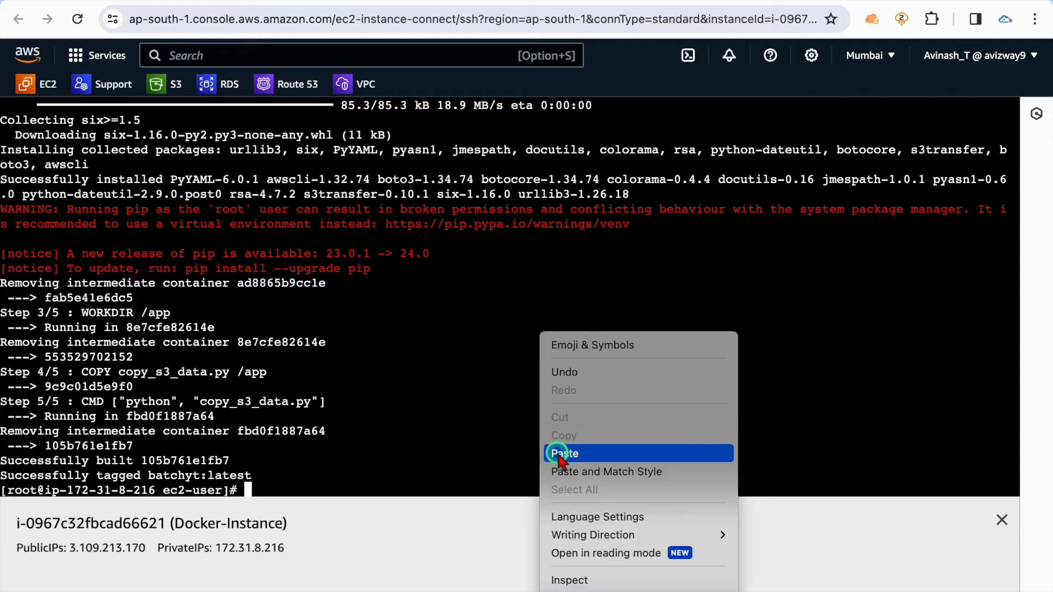
left_click(555, 456)
key("Return")
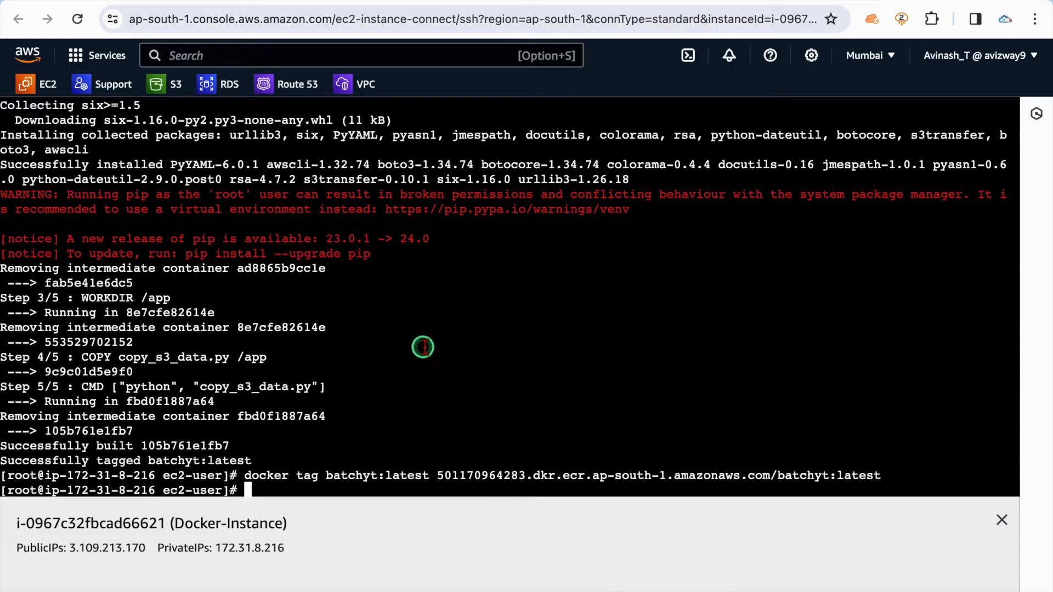
key("ctrl+l")
key("Return")
key("Return")
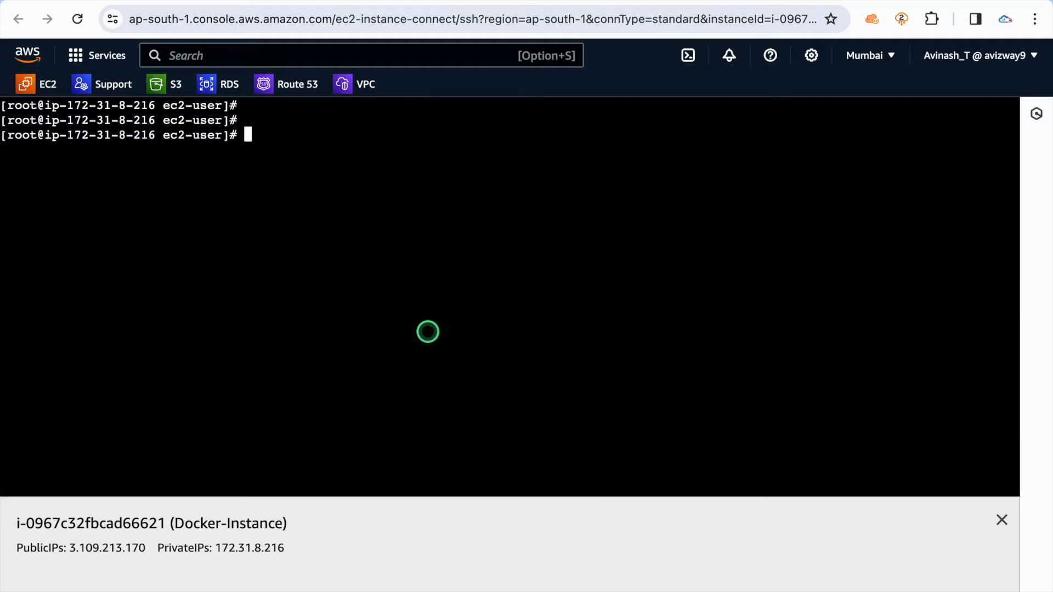
Step: Copy the docker push command for batchyt:latest and run it in the instance terminal
left_click(291, 2)
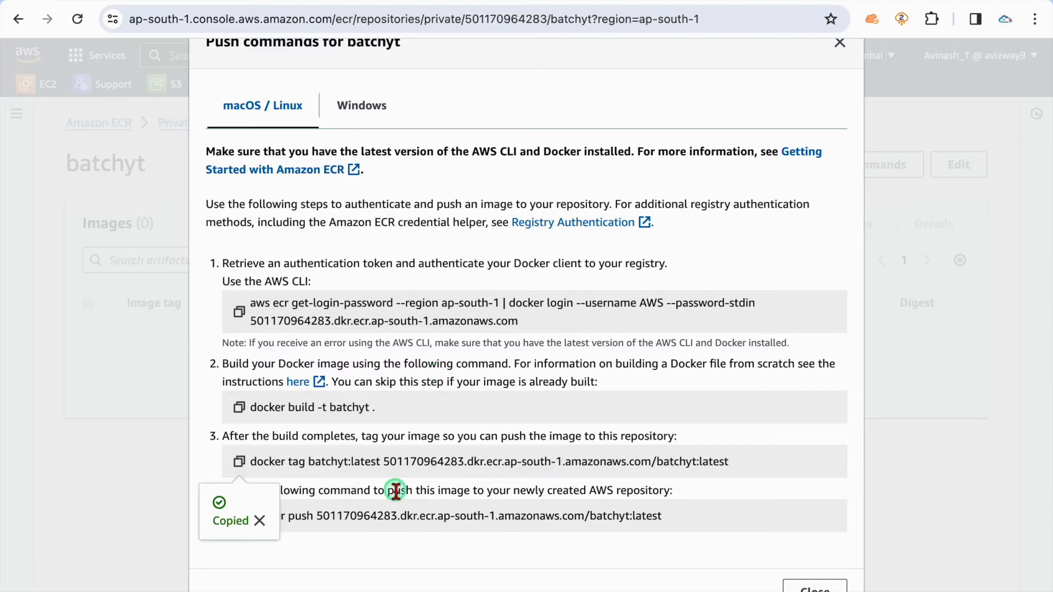
left_click(238, 516)
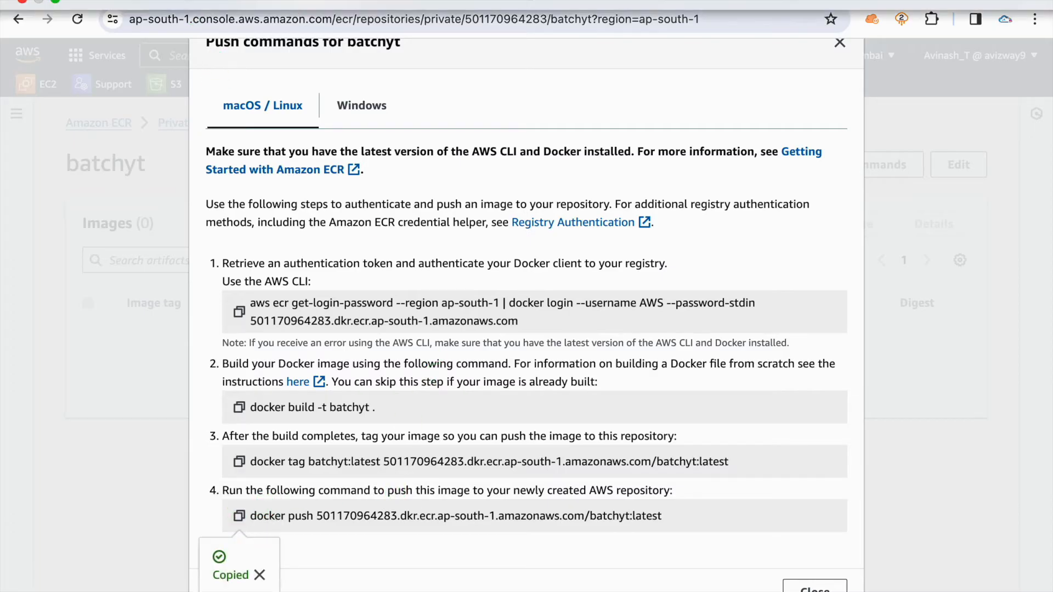
left_click(178, 2)
right_click(332, 211)
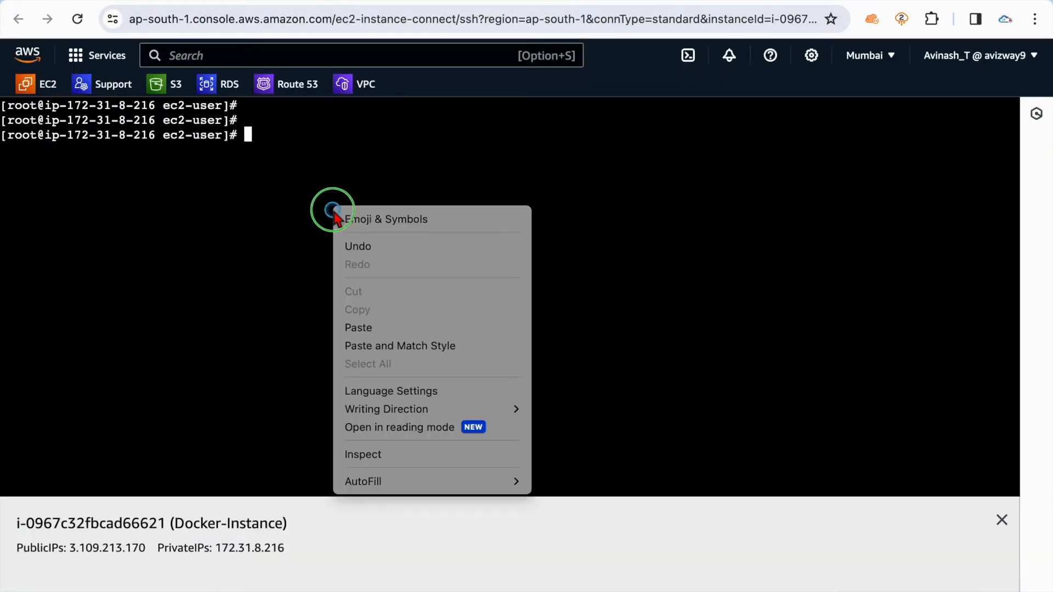
left_click(355, 323)
key("Return")
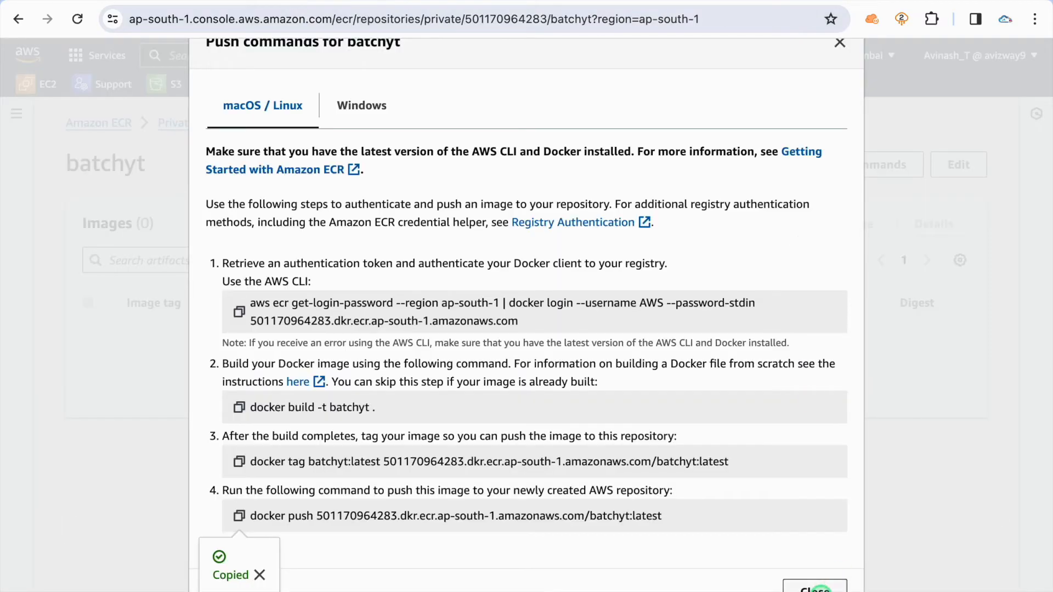
Step: Close the push commands, check the push output in the terminal and refresh batchyt's image list
left_click(812, 587)
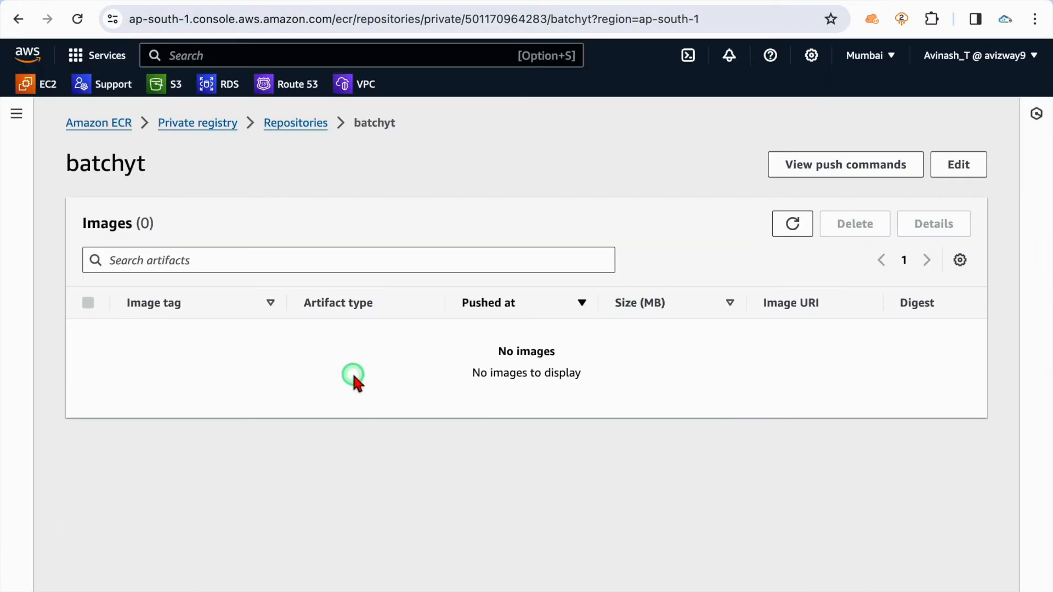
triple_click(565, 336)
left_click(719, 370)
left_click(792, 225)
left_click(196, 1)
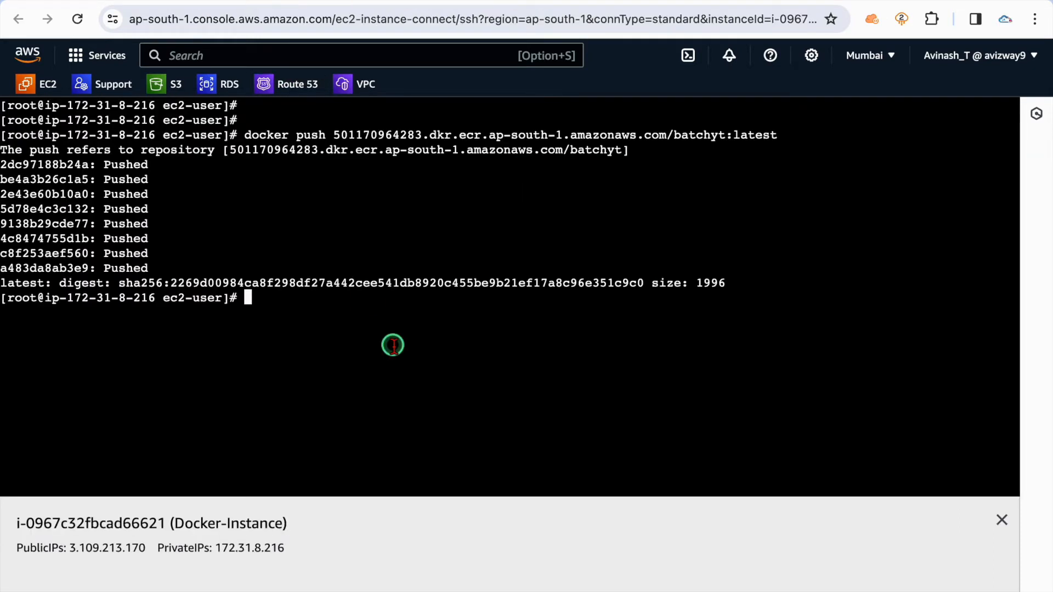
left_click(313, 2)
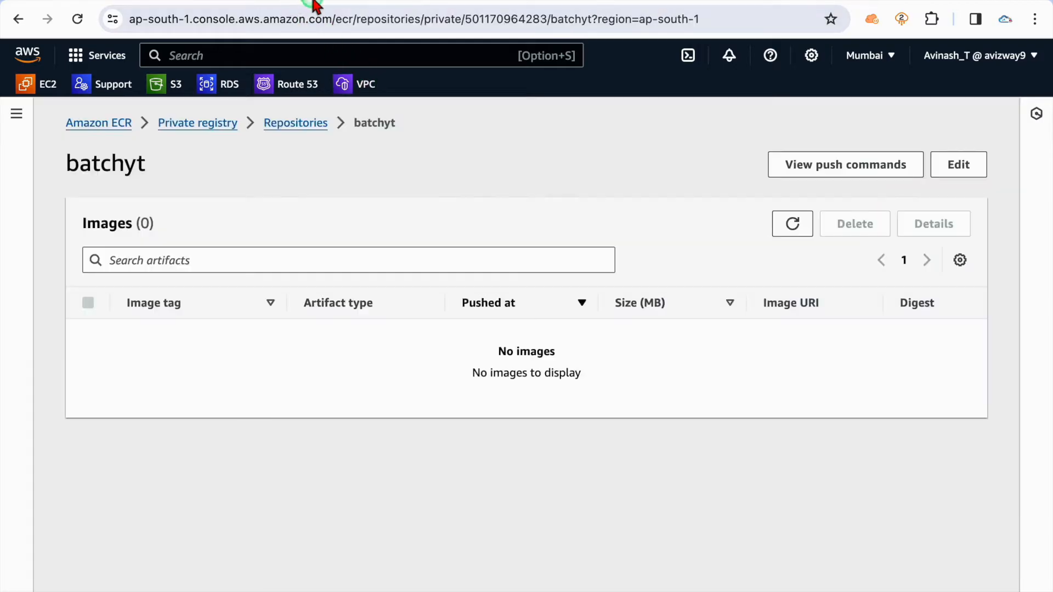
left_click(793, 223)
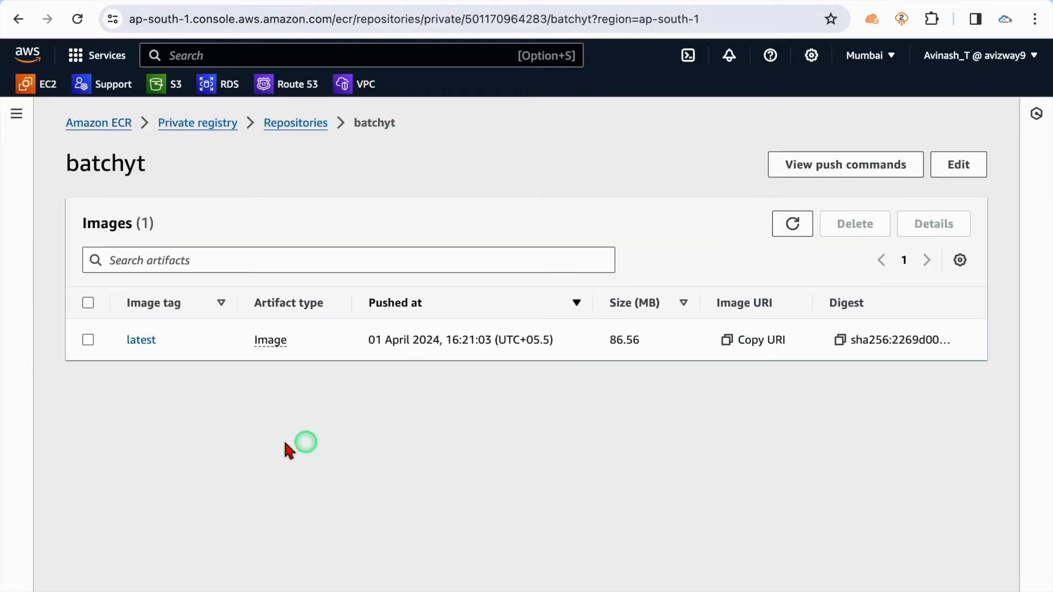
Step: Open the details of the image tagged latest and copy its URI
left_click(147, 345)
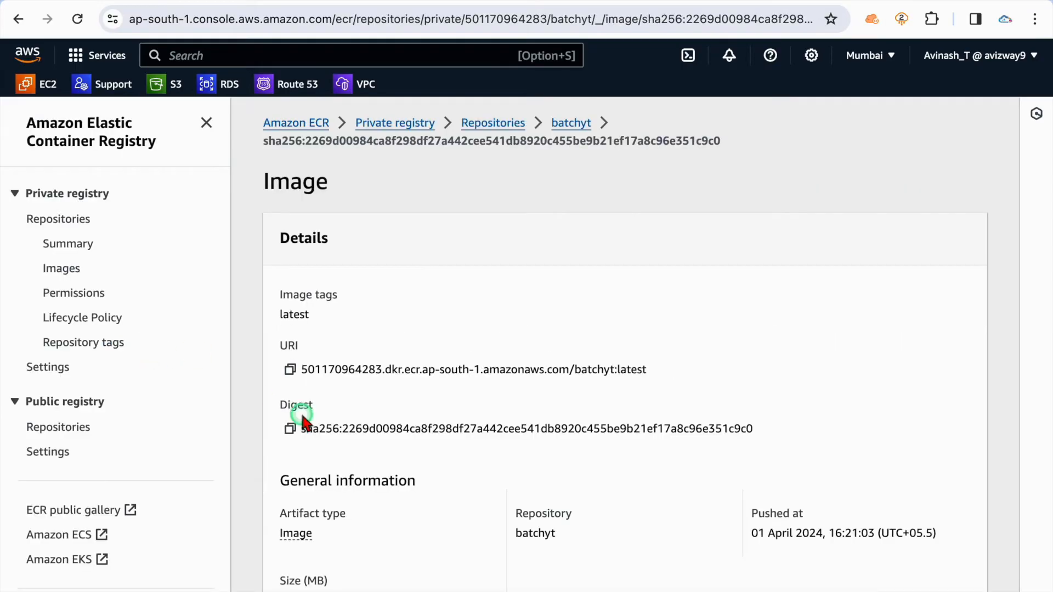
left_click(289, 371)
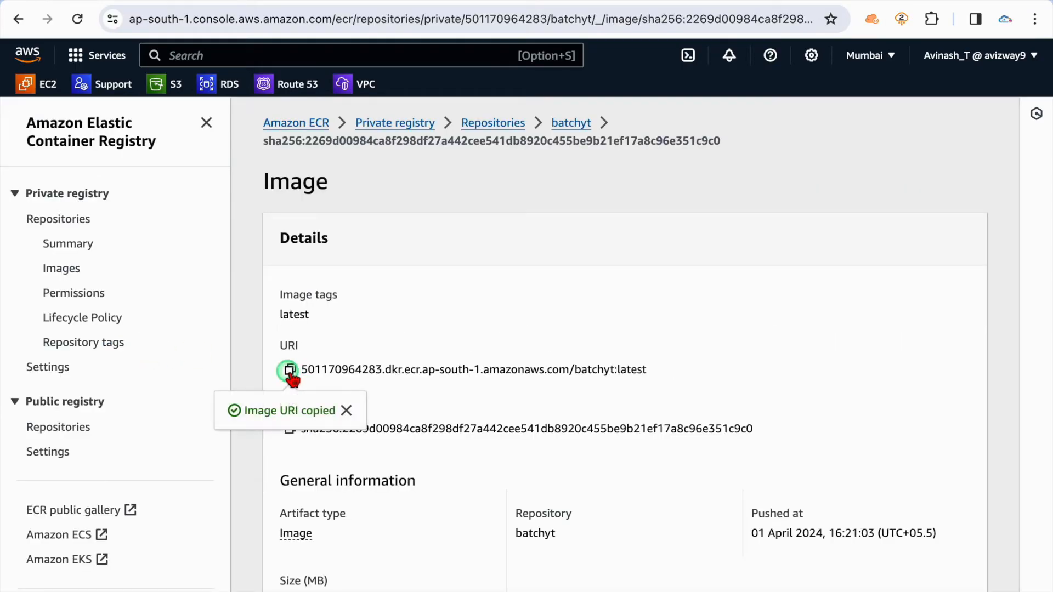
triple_click(379, 373)
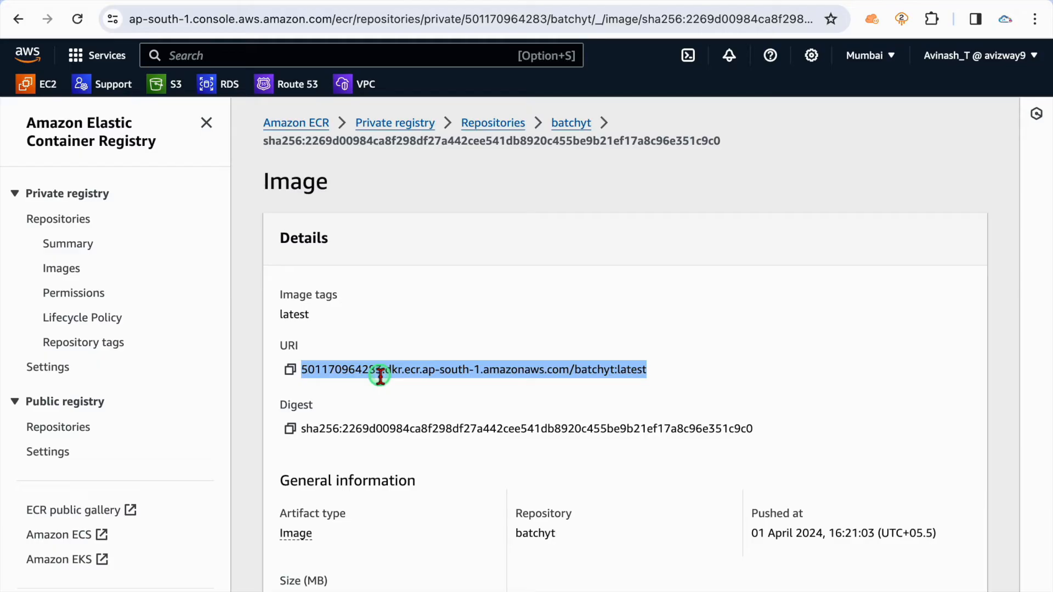
left_click(289, 373)
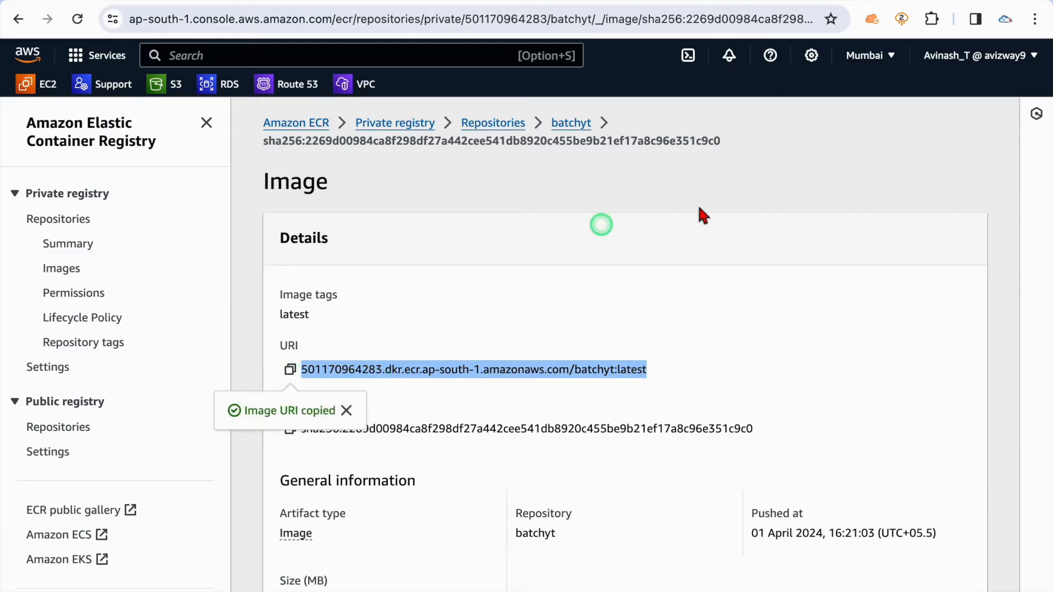
Step: Switch to the batch.drawio diagram and paste the image URI below item 8, leaving a blank line between
left_click(883, 0)
left_click(683, 367)
double_click(692, 370)
left_click(686, 371)
key("Return")
key("Return")
key("ctrl+v")
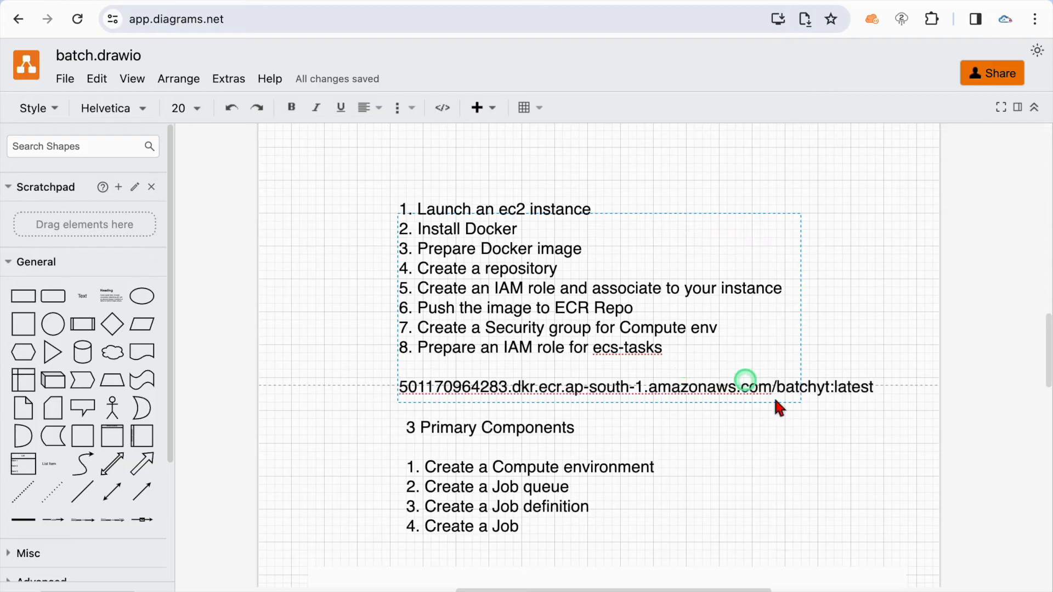
left_click(838, 458)
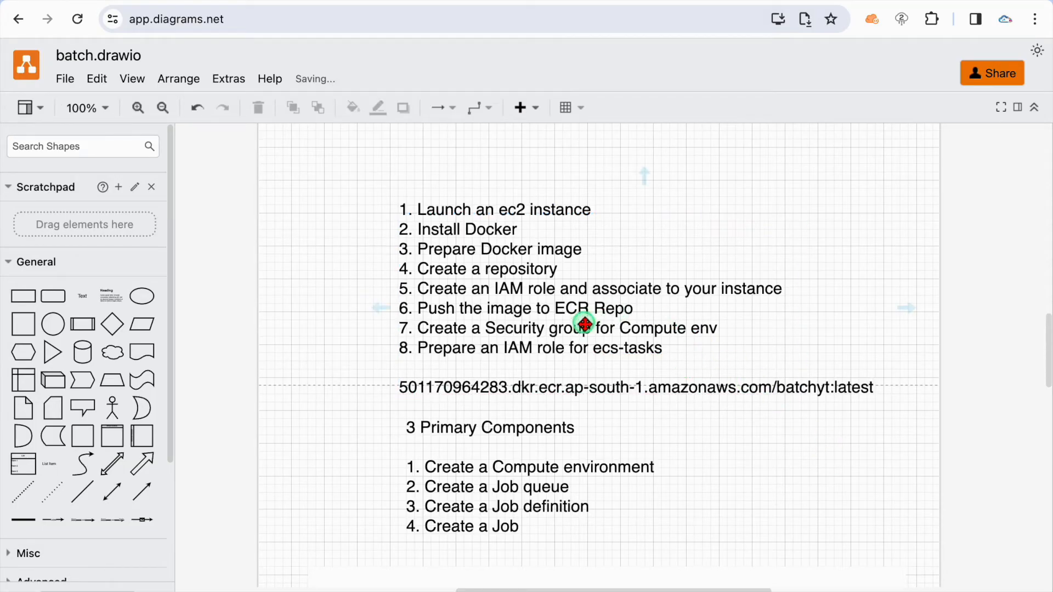
Step: Review items 7 and 8 on the security group and ecs-tasks IAM role, and the compute environment item under 3 Primary Components
left_click(546, 291)
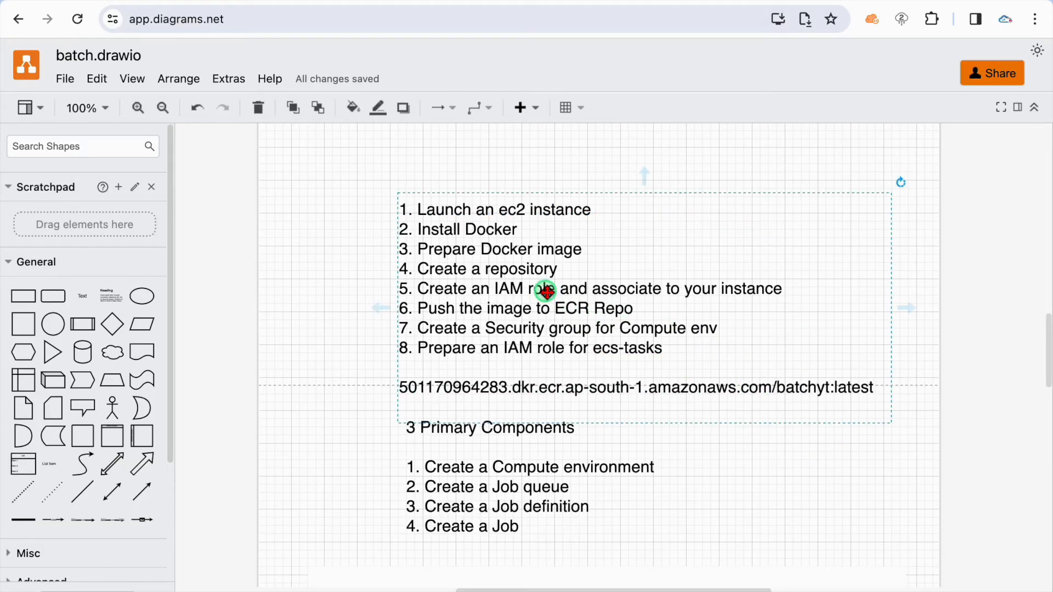
double_click(495, 325)
left_click(495, 326)
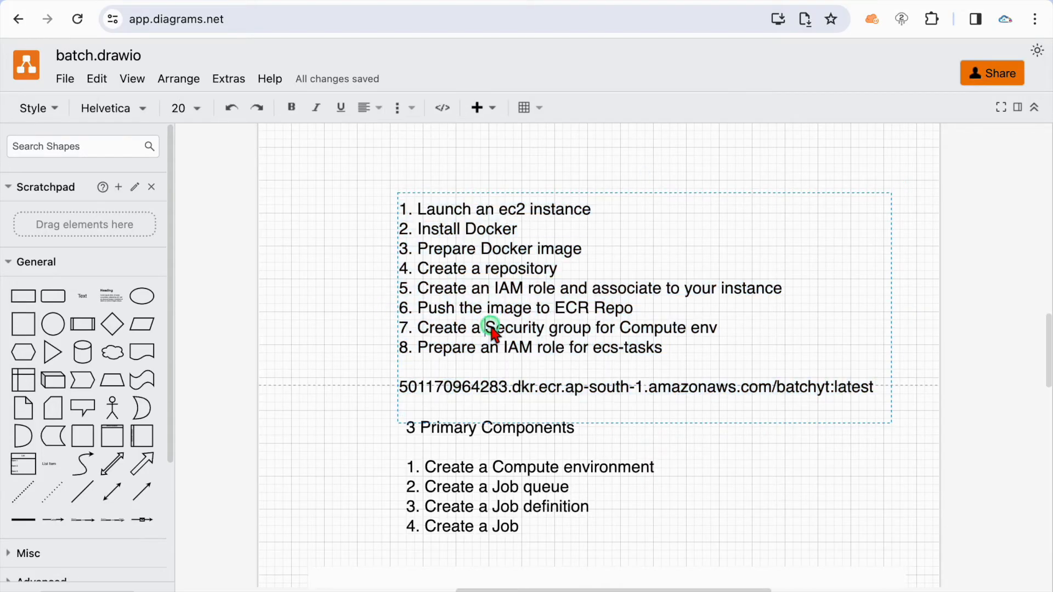
left_click(416, 328)
left_click_drag(417, 329, 639, 366)
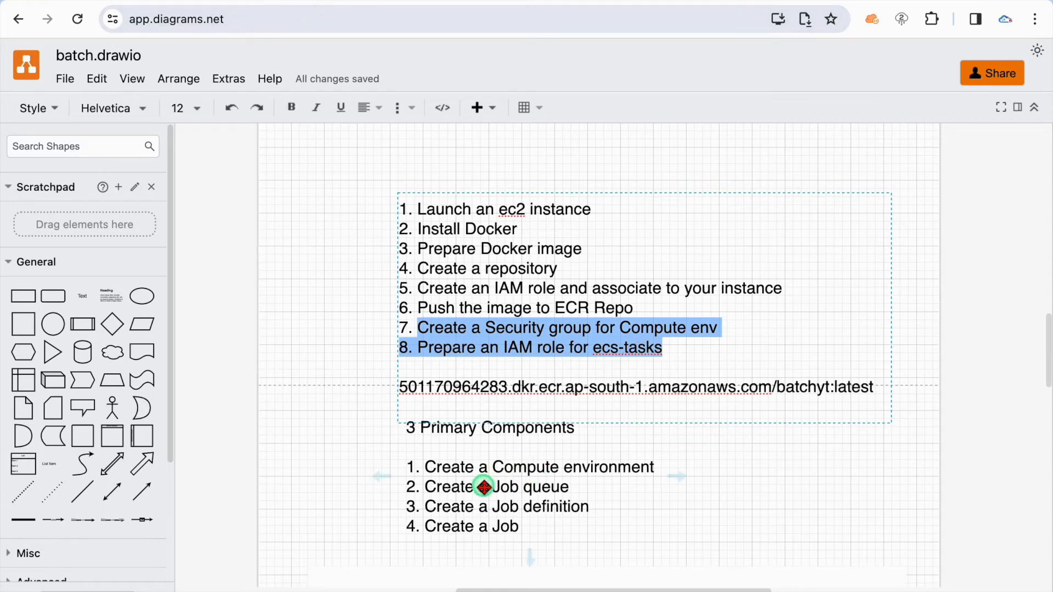
left_click(482, 466)
triple_click(485, 471)
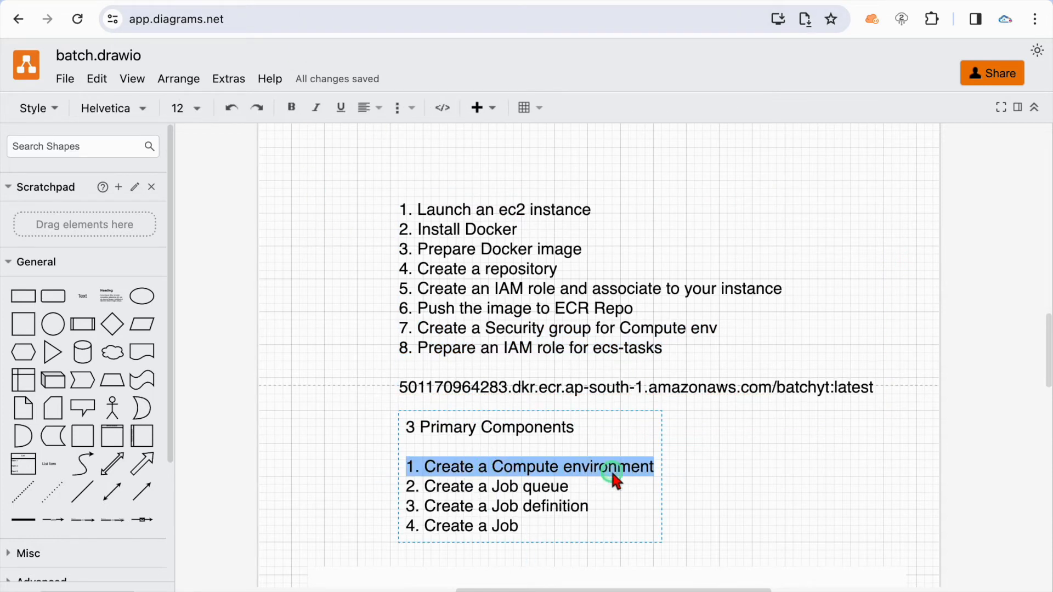
left_click(513, 346)
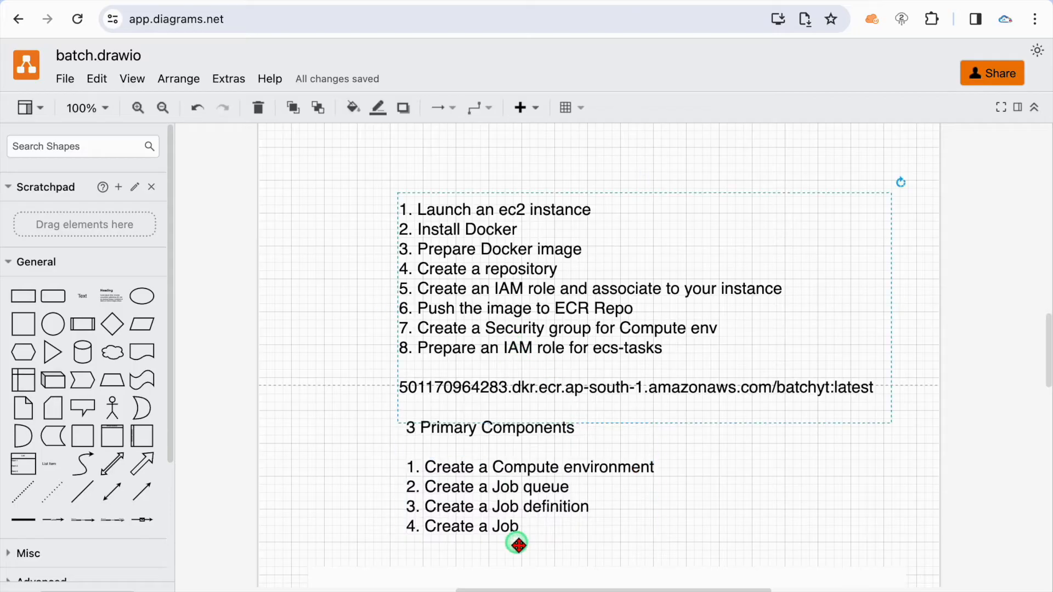
Step: Review the job queue, job definition and job items under 3 Primary Components in the diagram
left_click(501, 514)
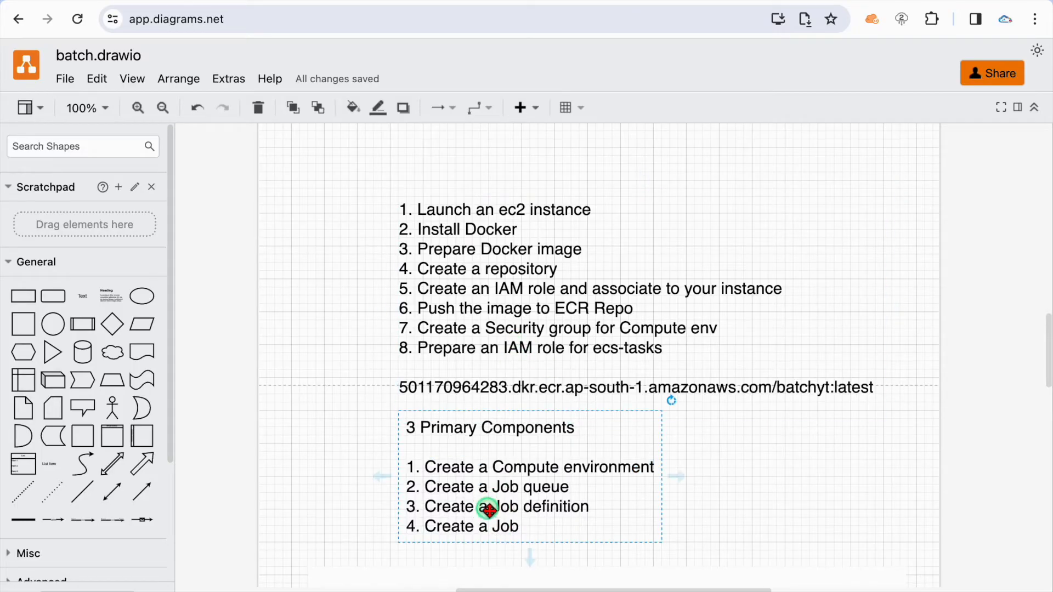
double_click(489, 510)
left_click(748, 496)
left_click(331, 174)
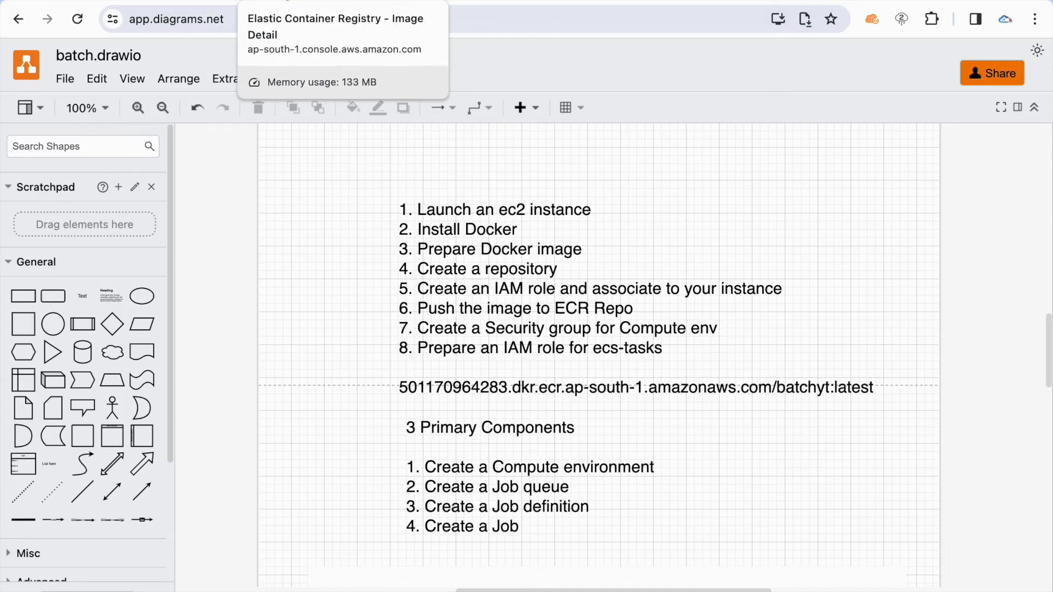
Step: Switch to the EC2 dashboard in the AWS console, go to its security groups and open the form for a new one
left_click(173, 1)
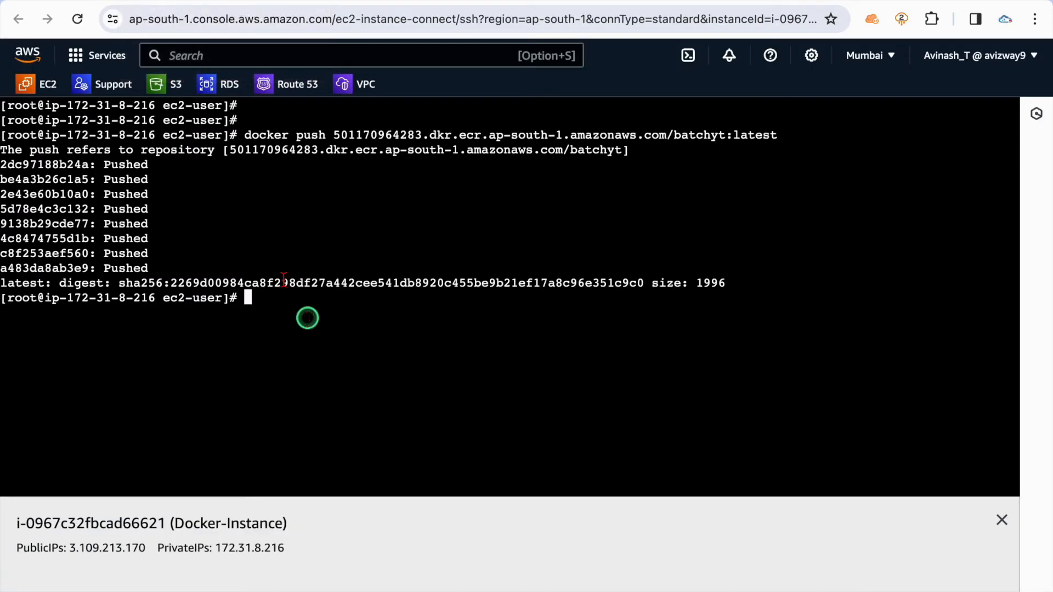
left_click(84, 2)
left_click(76, 123)
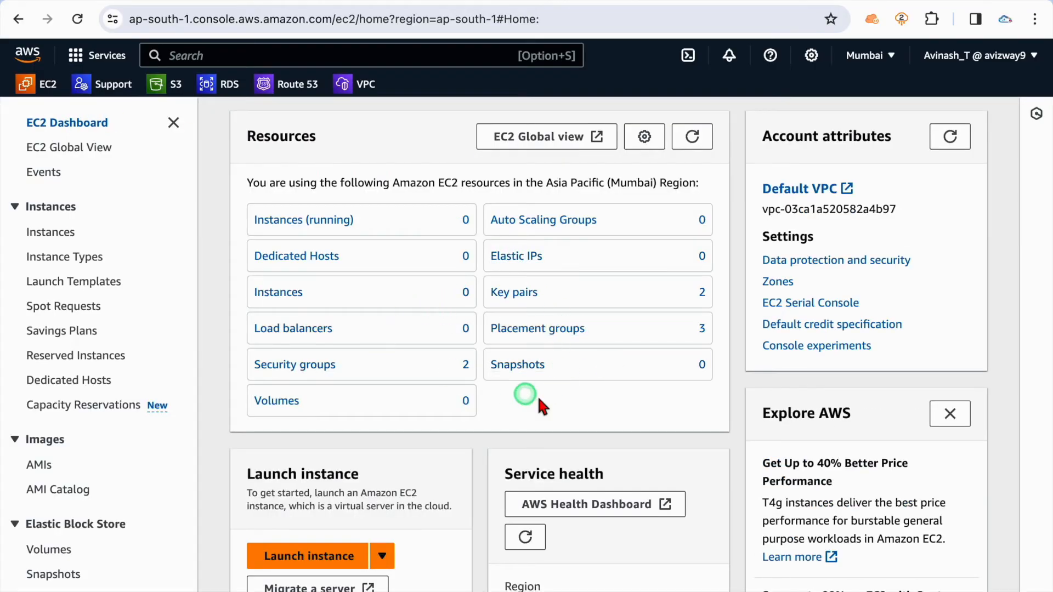
left_click(313, 369)
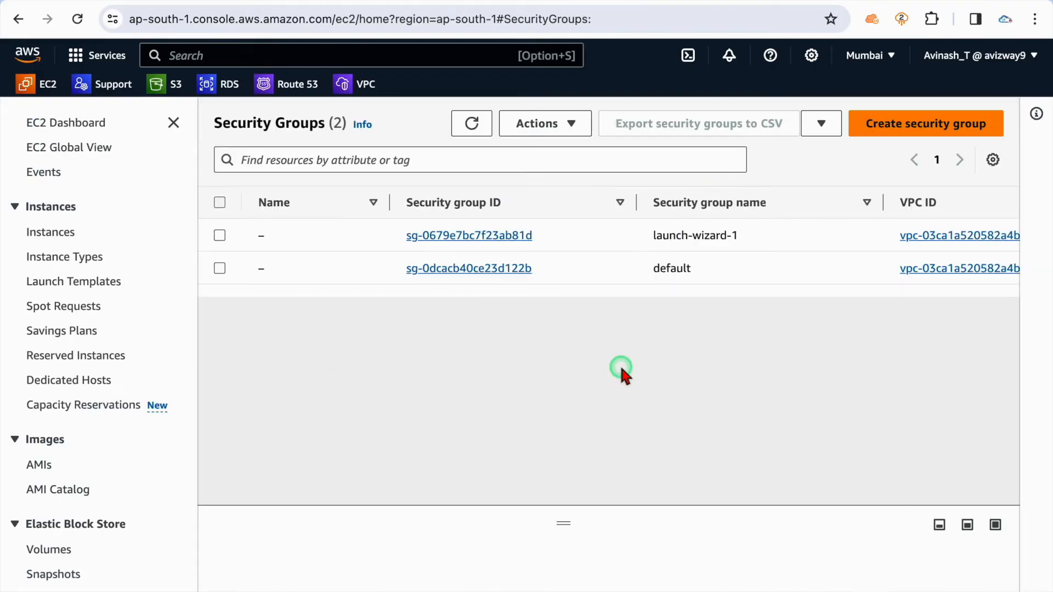
left_click(893, 123)
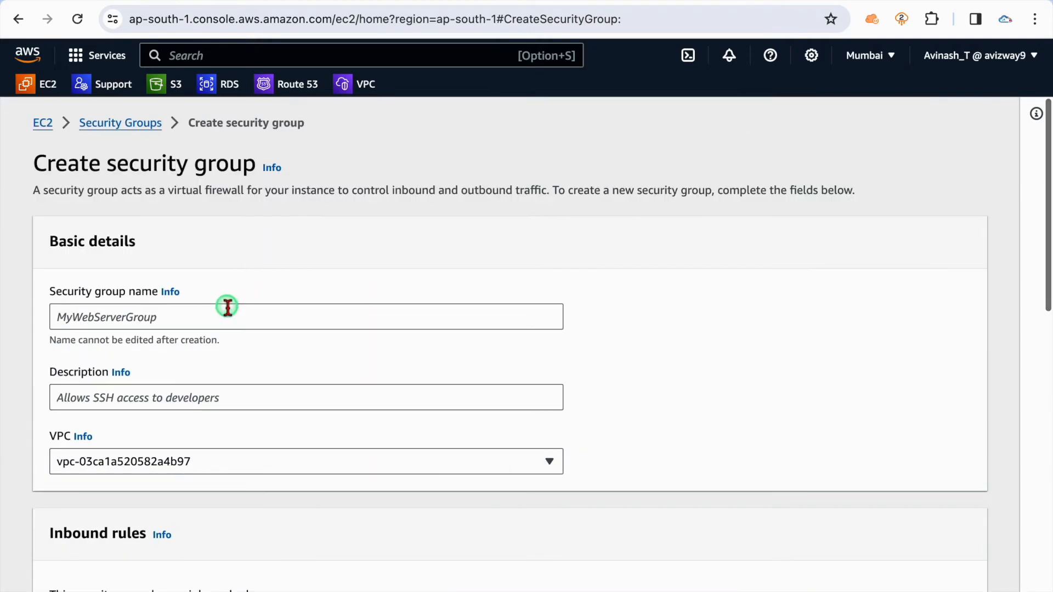
Step: Name the security group batch-compute-sg and describe it as "SG for Batch service"
left_click(227, 306)
type("e")
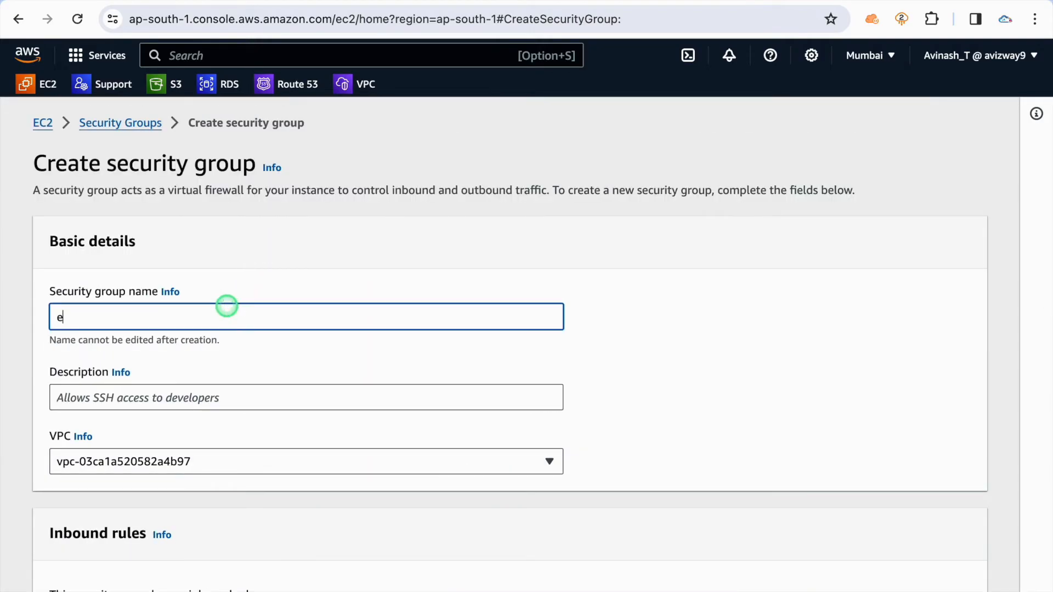
type("c")
key("BackSpace")
key("BackSpace")
type("bat")
left_click(274, 394)
type("SG for Ba")
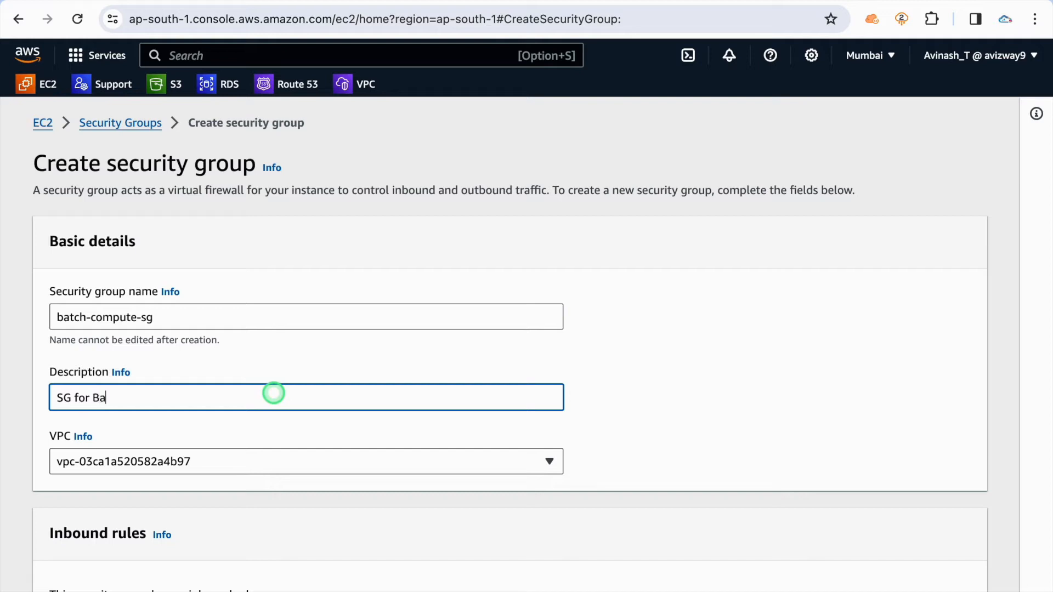
type("tch service")
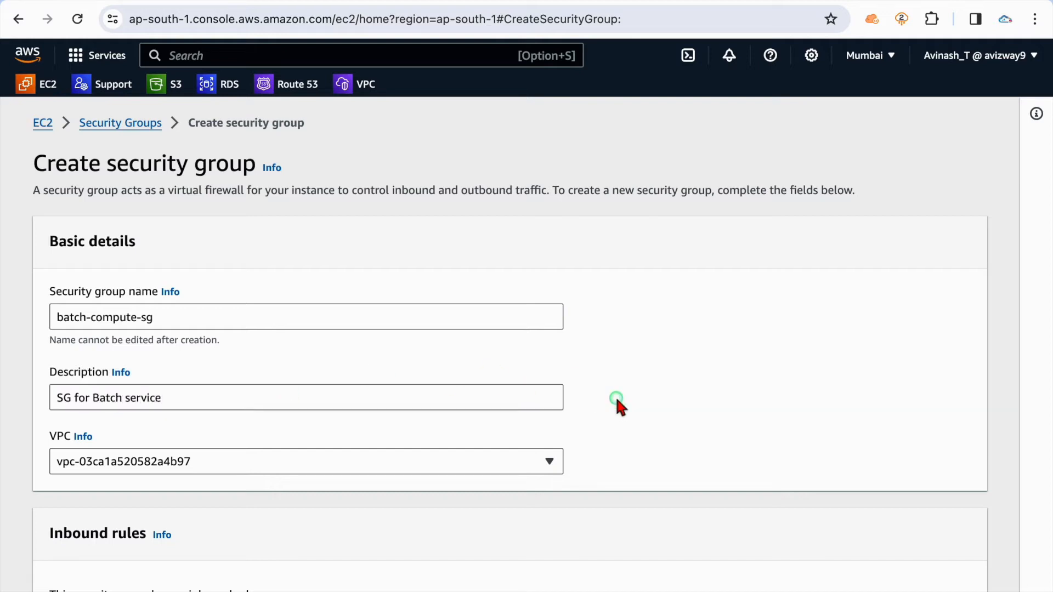
Step: Create the security group without inbound rules, keeping the default all-traffic outbound rule to 0.0.0.0/0
scroll(616, 405, "down", 5)
left_click_drag(52, 280, 355, 281)
left_click(354, 278)
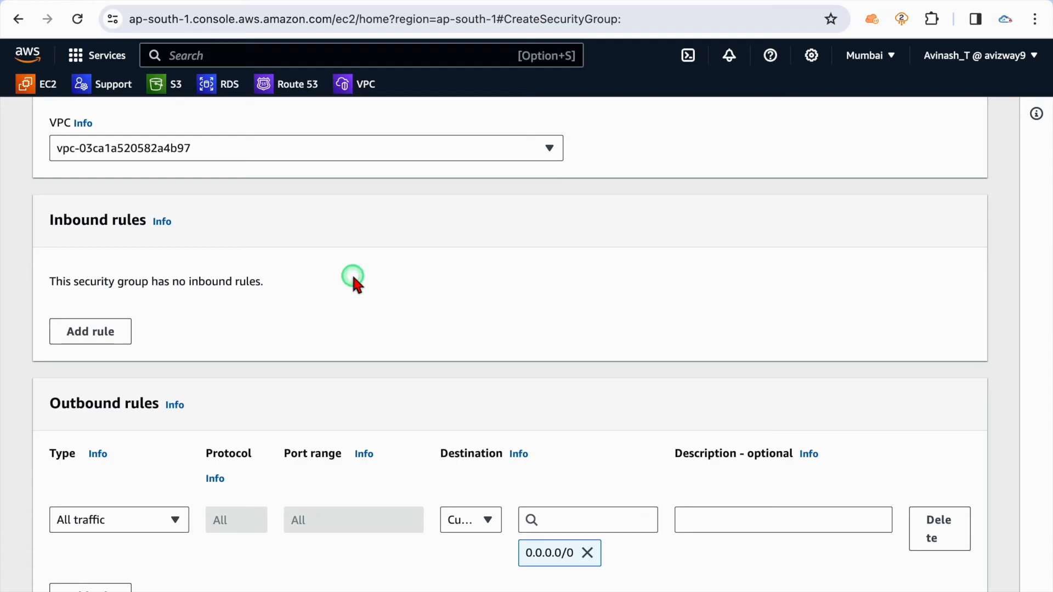
scroll(418, 357, "down", 6)
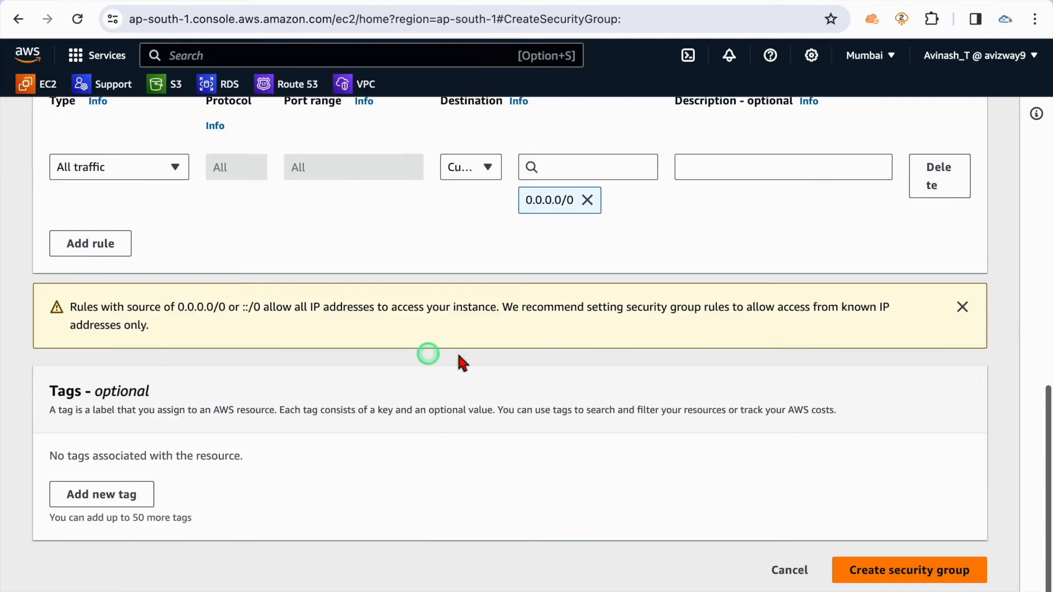
left_click(896, 570)
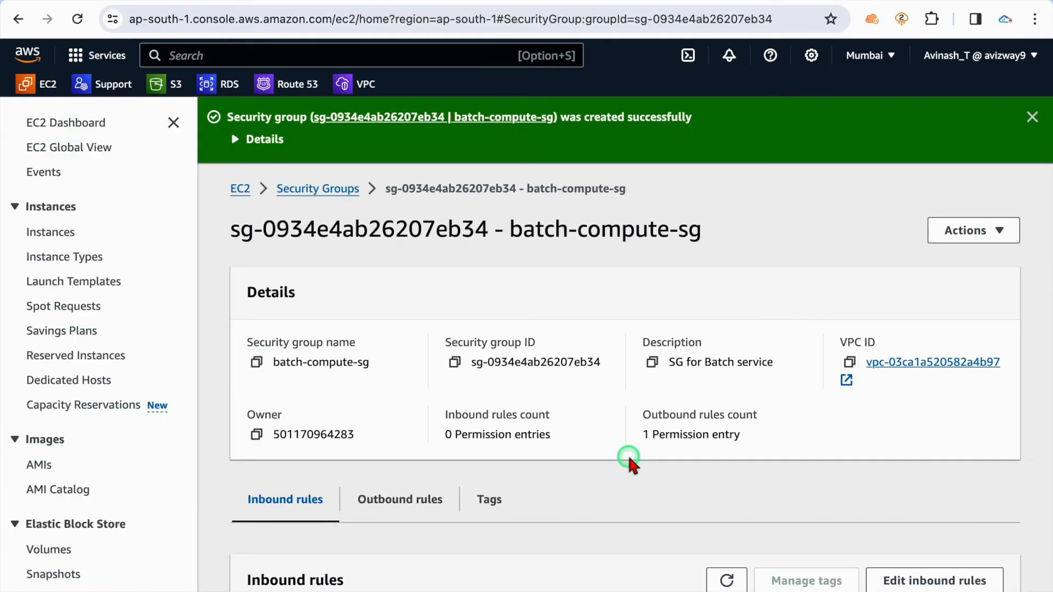
Step: Dismiss the creation notice and check the details and inbound rules of batch-compute-sg
left_click(1032, 117)
scroll(795, 288, "down", 3)
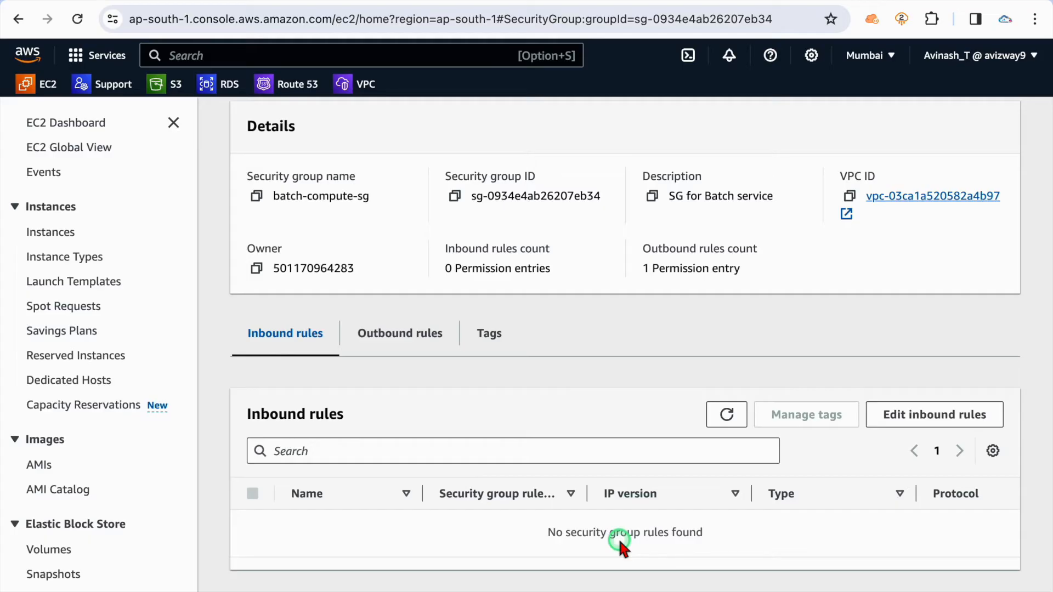
scroll(571, 433, "up", 2)
left_click_drag(509, 165, 701, 164)
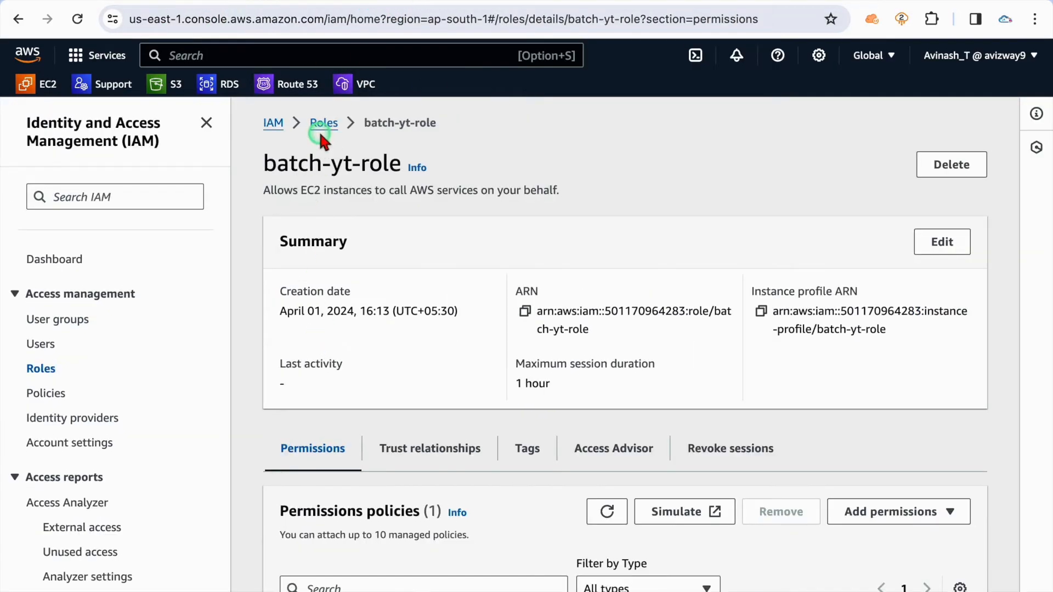
Step: Start a new IAM role from the Roles list with AWS service as trusted entity and filter the use cases by "ec"
left_click(321, 134)
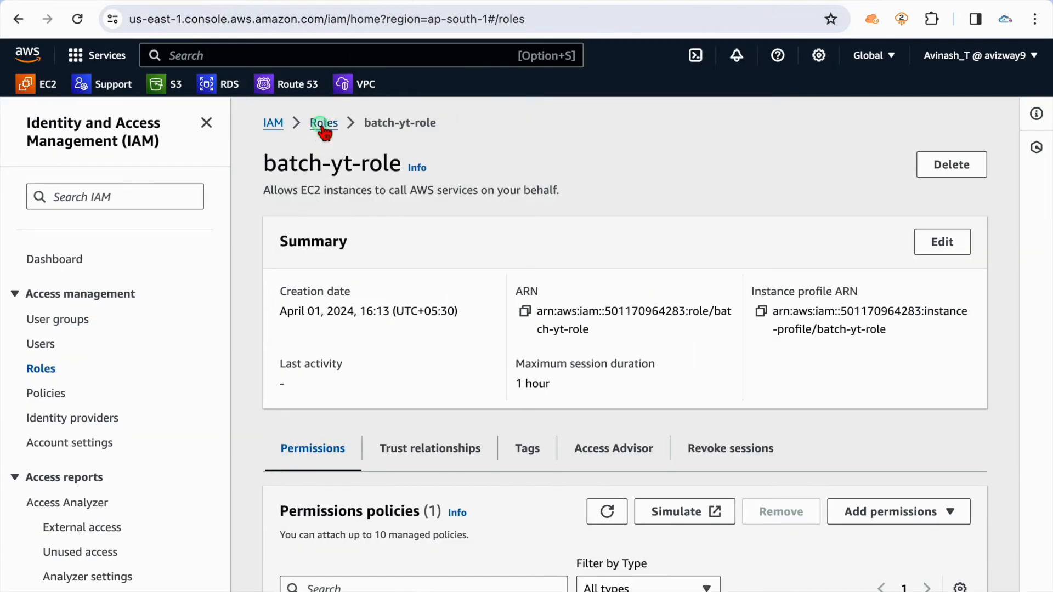
left_click(894, 170)
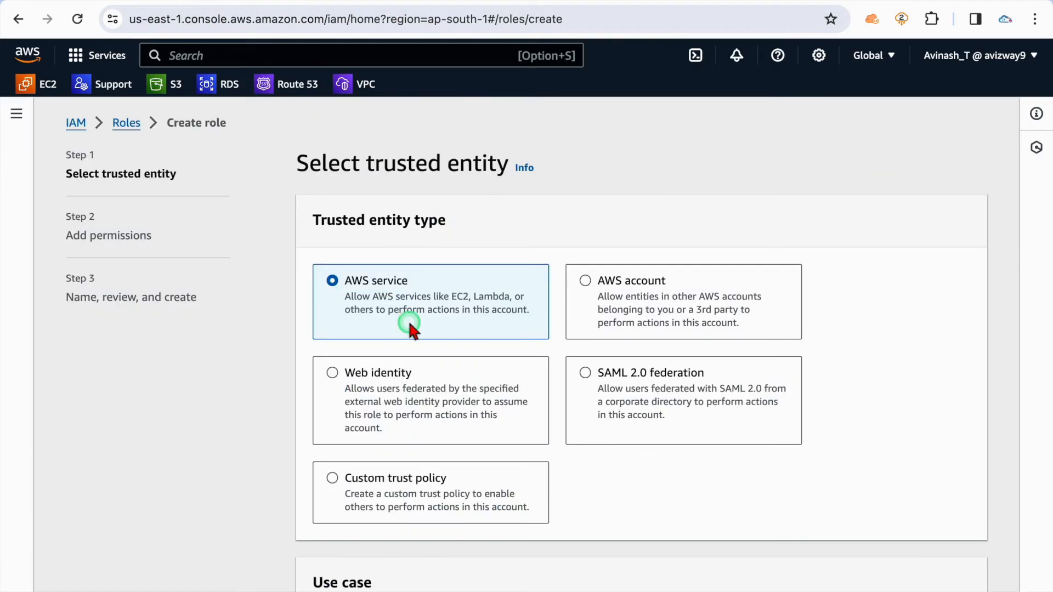
scroll(408, 326, "down", 5)
left_click(390, 512)
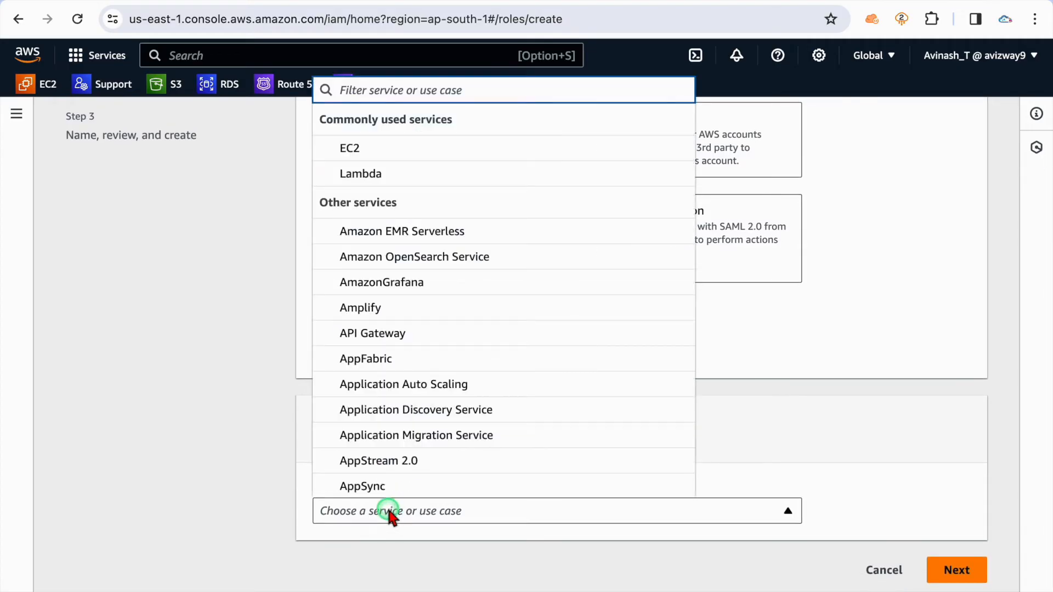
type("ec")
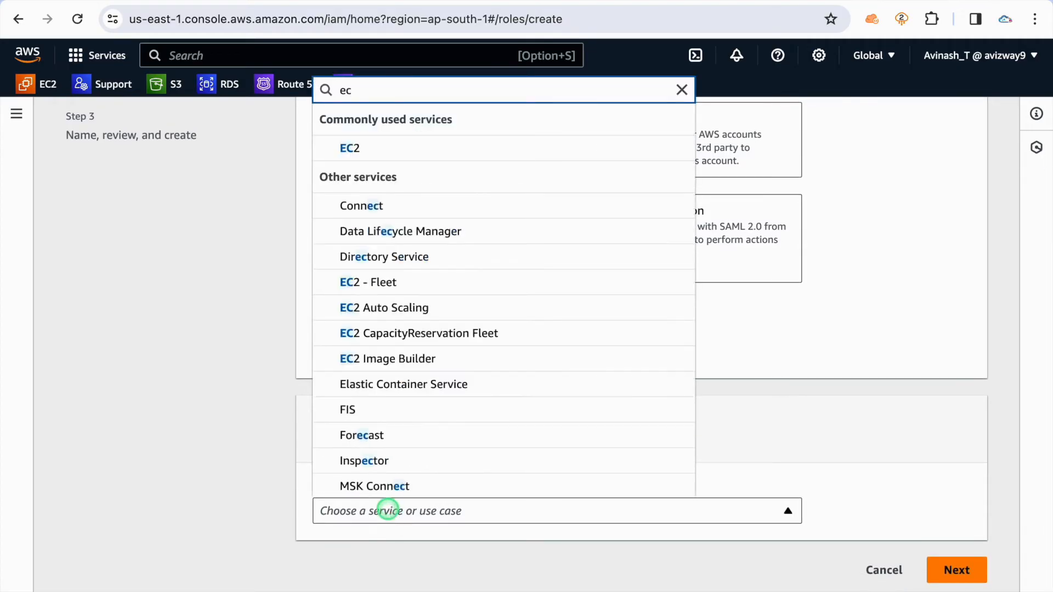
Step: Set the role's trusted service to Elastic Container Service with the Elastic Container Service Task use case and continue to permissions
left_click(409, 387)
scroll(243, 464, "down", 3)
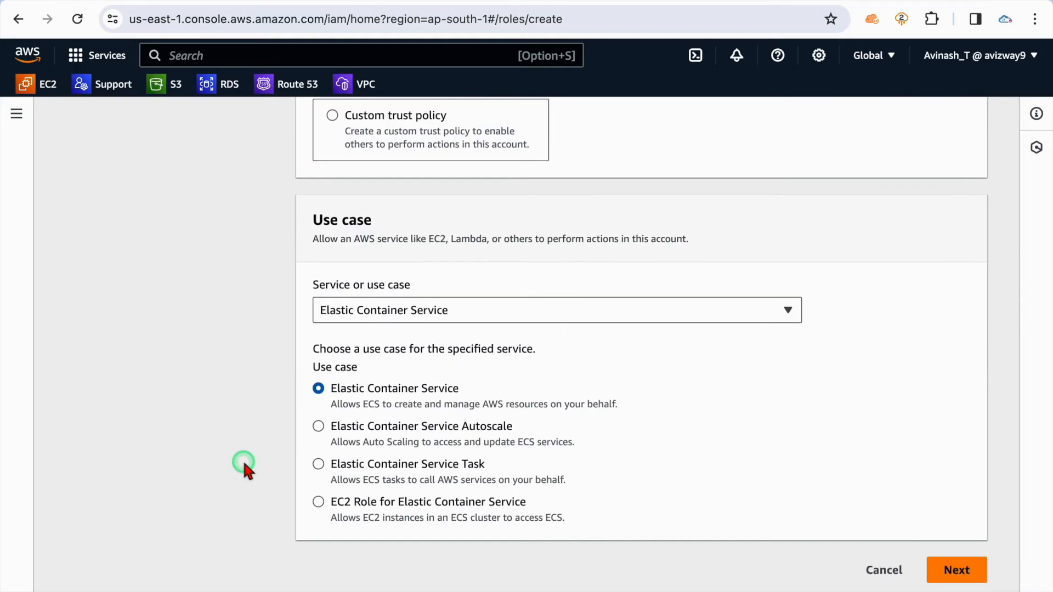
left_click(374, 470)
left_click(943, 571)
Step: Search the permissions policies for "s3ful", attach AmazonS3FullAccess to the role and continue to the review page
left_click(398, 294)
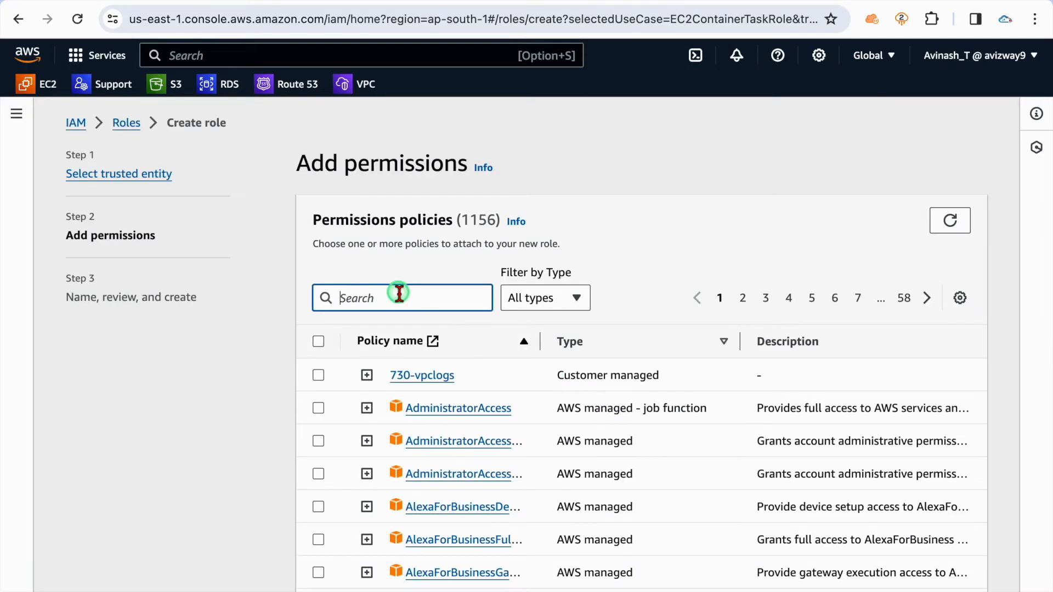
type("s3ful")
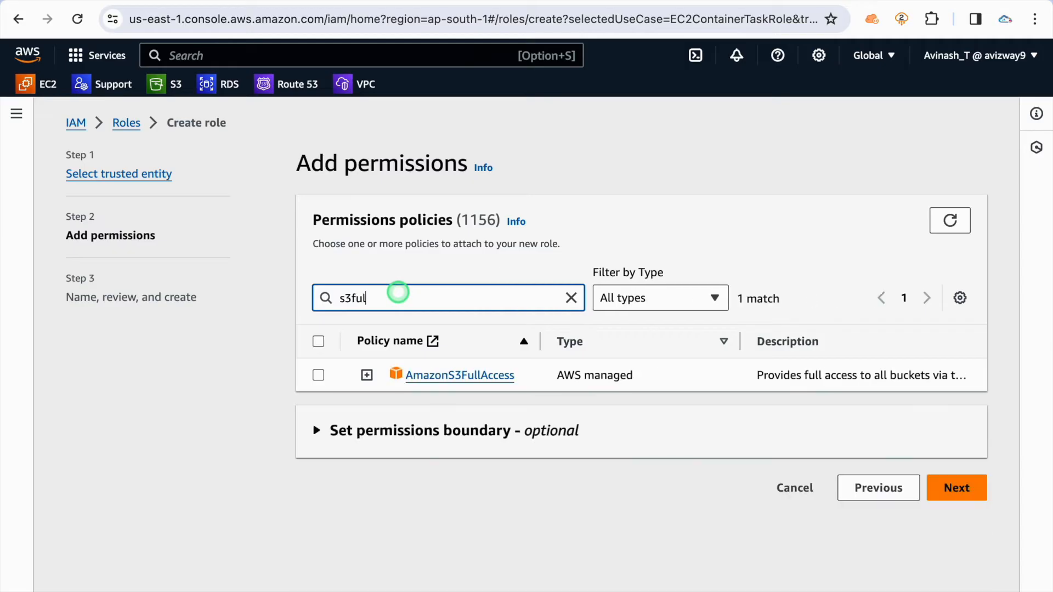
left_click(319, 376)
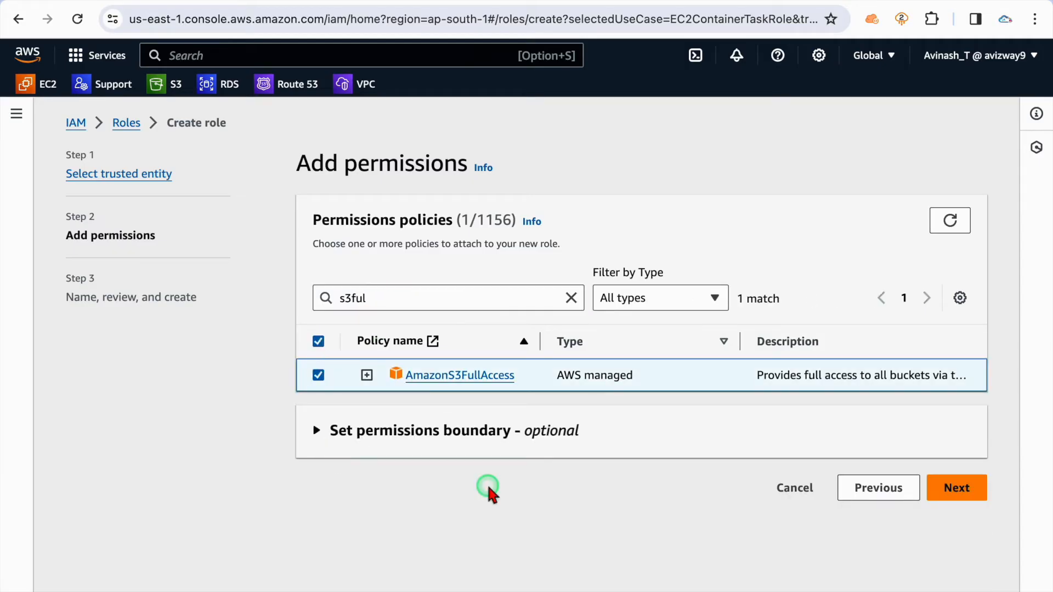
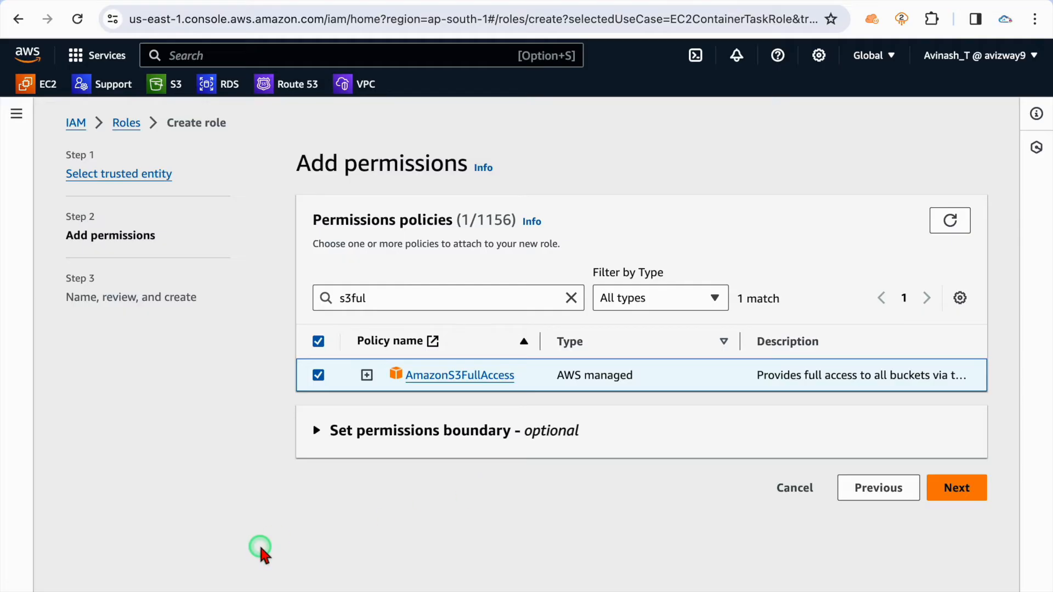
left_click_drag(528, 378, 421, 374)
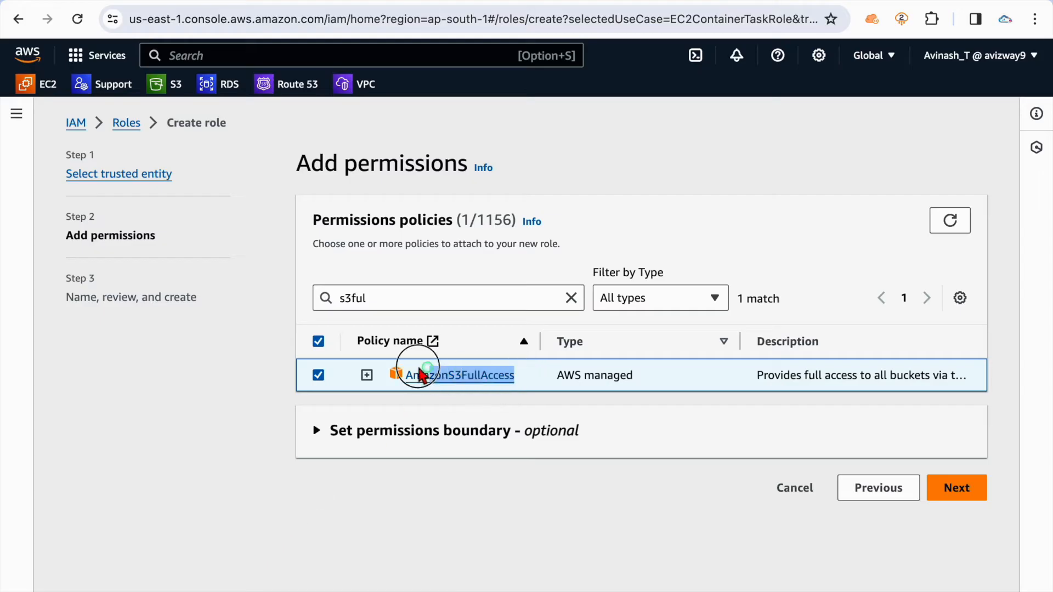
left_click(540, 548)
left_click(951, 487)
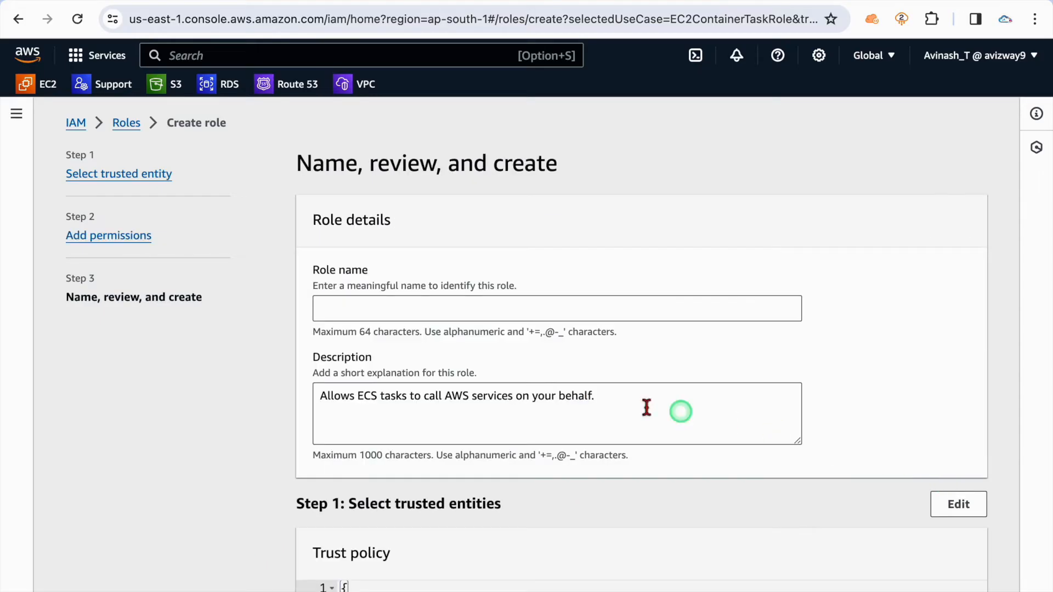
Step: Name the role batch-yt-ecs-role, create it and open its details page
left_click(526, 313)
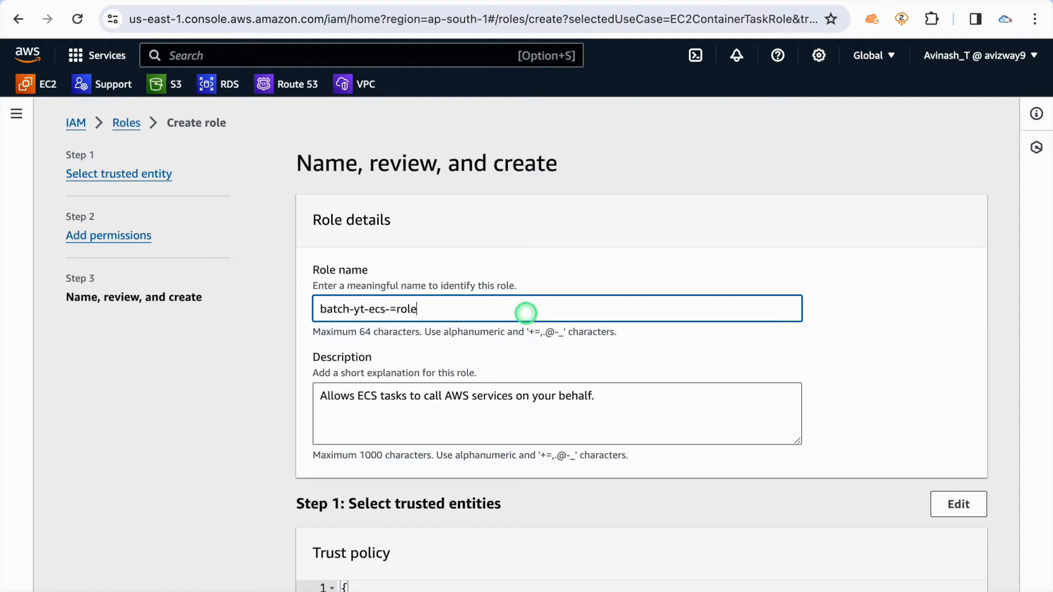
scroll(926, 307, "down", 10)
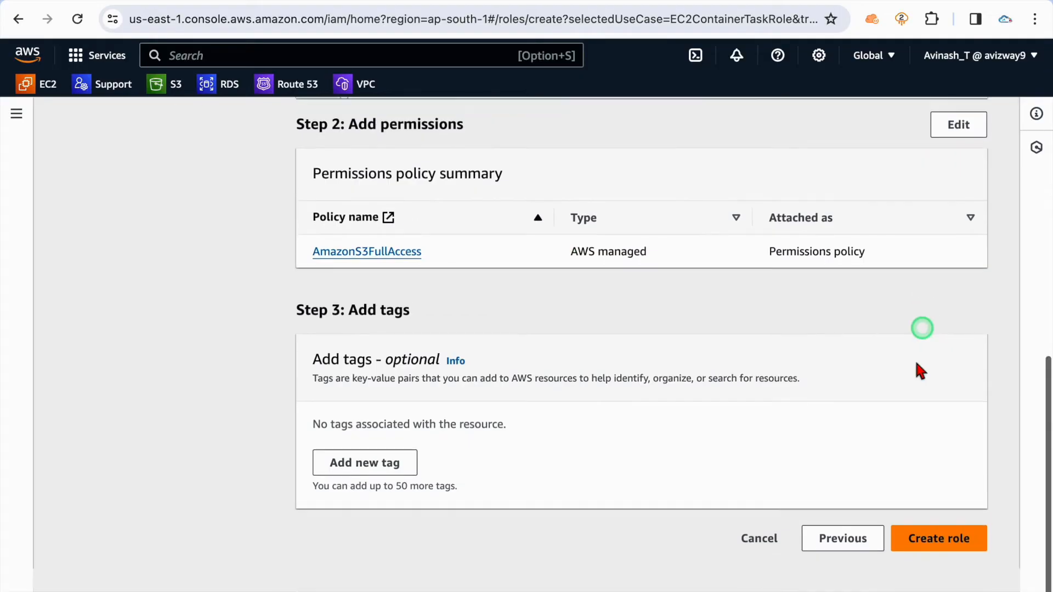
left_click(938, 584)
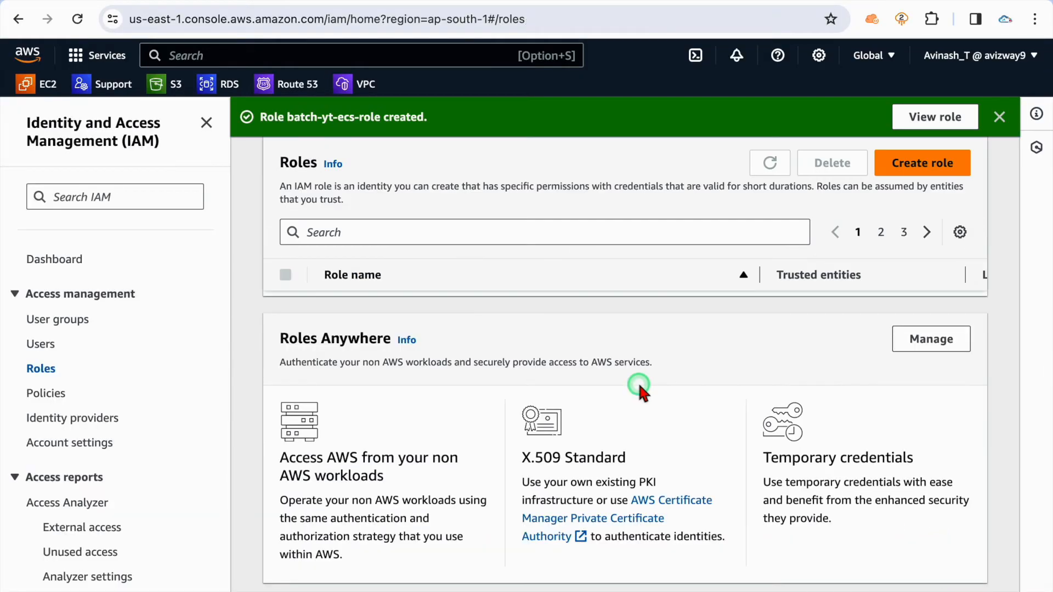
left_click(922, 120)
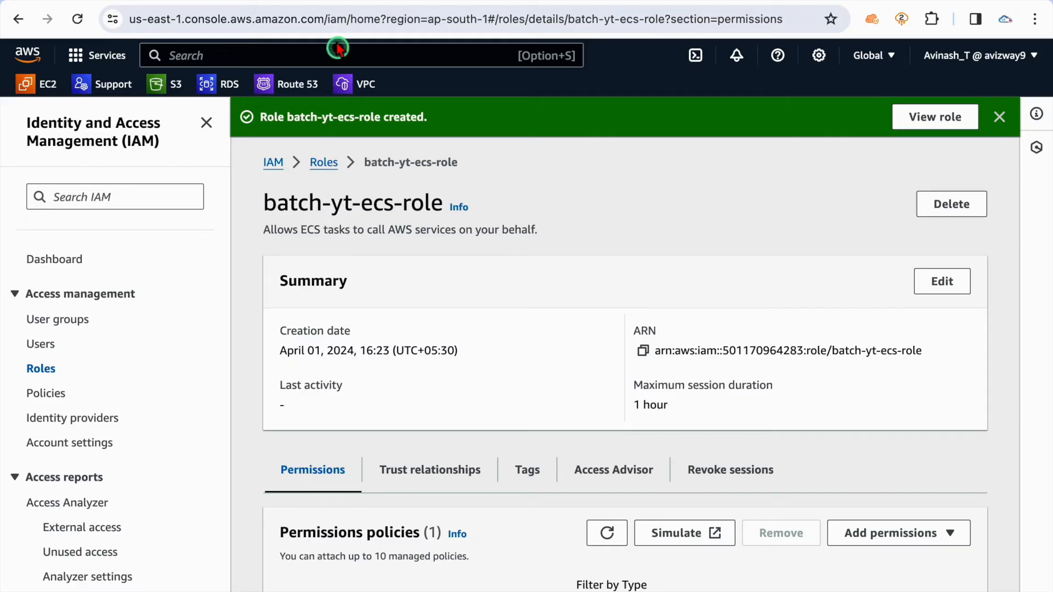
Step: Search the AWS services for "batch" and open the AWS Batch console
left_click(384, 48)
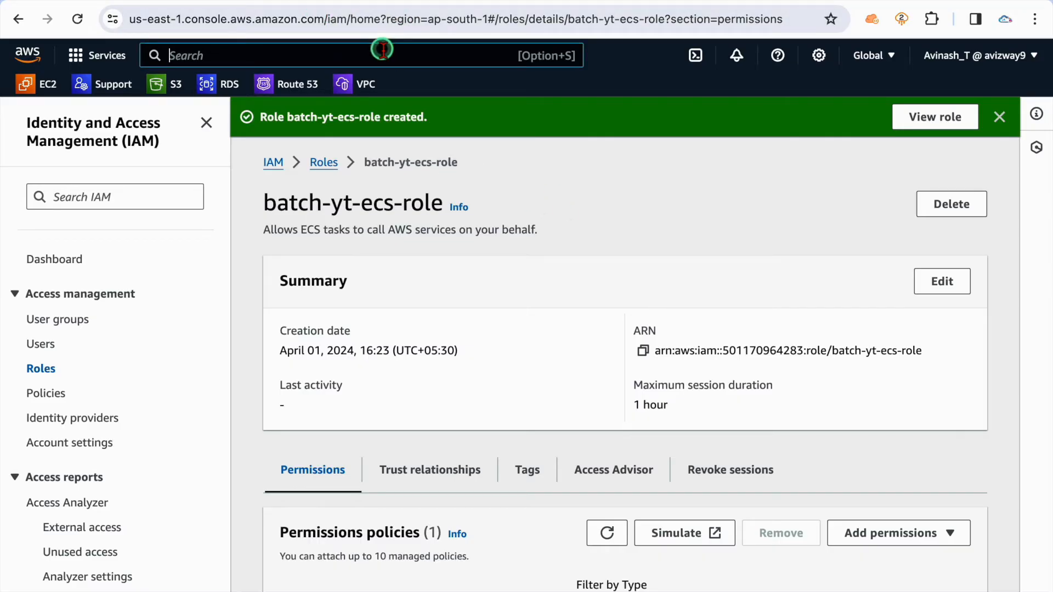
type("batch")
left_click(457, 192)
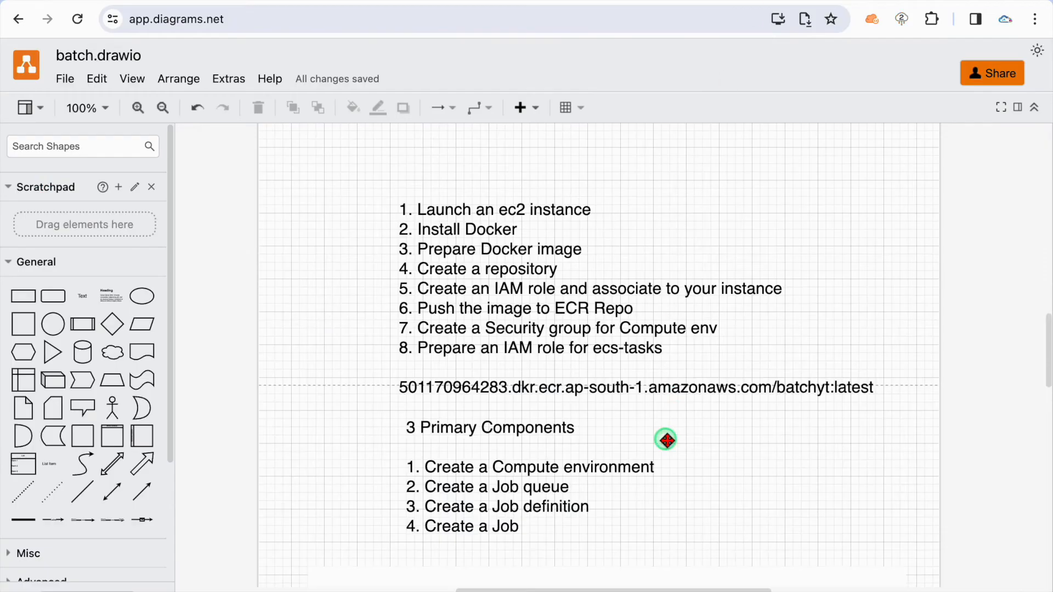
Step: In the batch.drawio diagram, highlight the "1. Create a Compute environment" line in the 3 Primary Components list
left_click(604, 506)
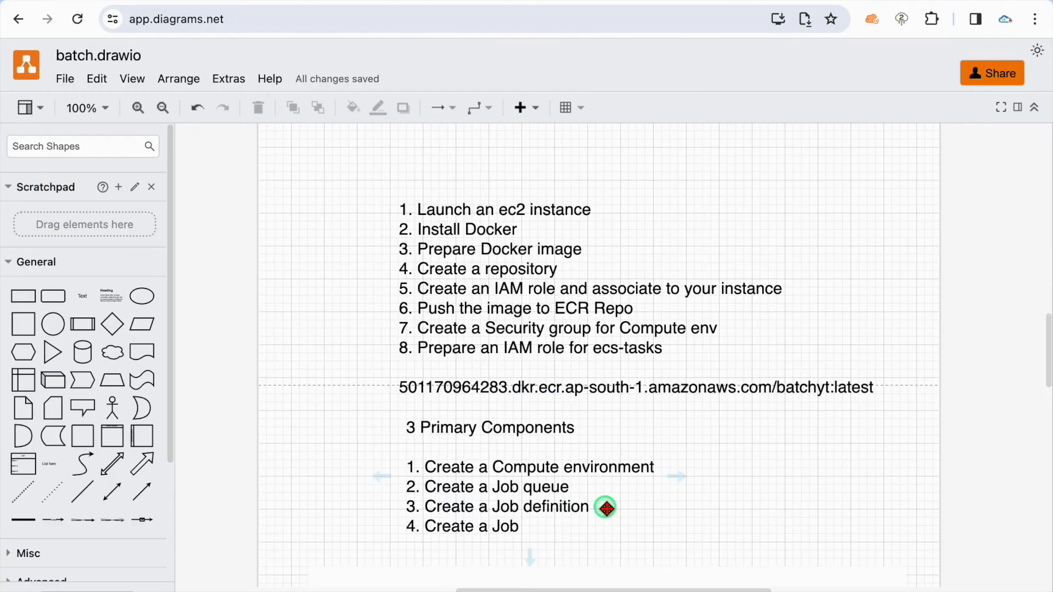
double_click(546, 532)
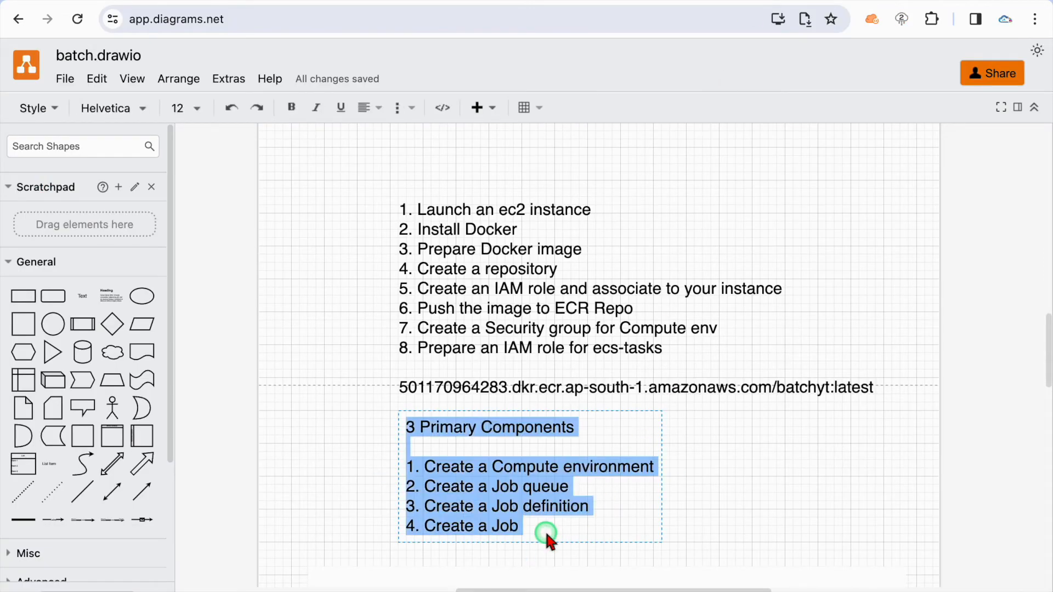
left_click(544, 529)
key("shift+End")
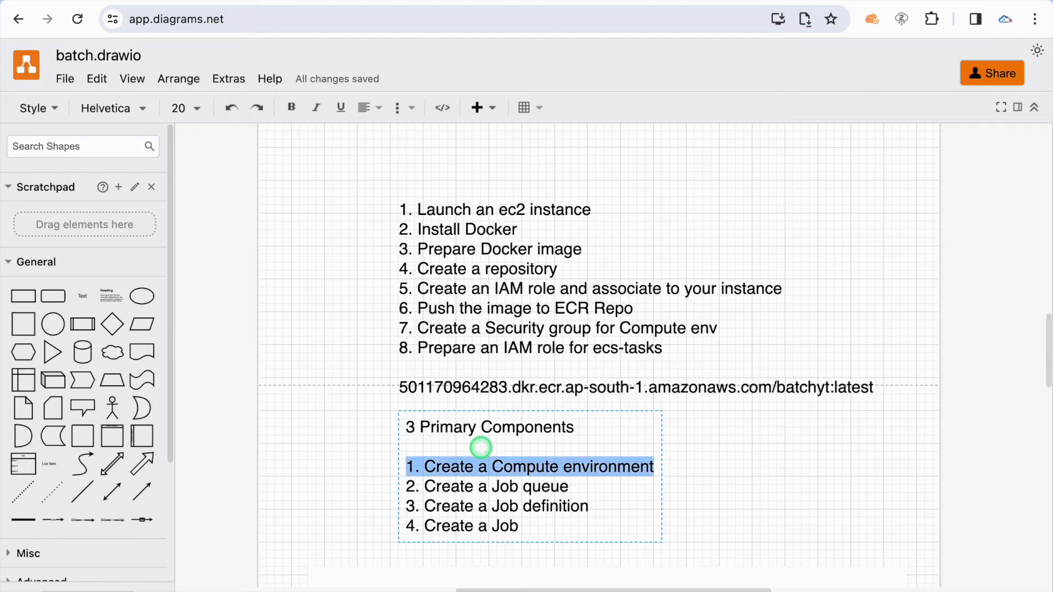
key("ctrl+a")
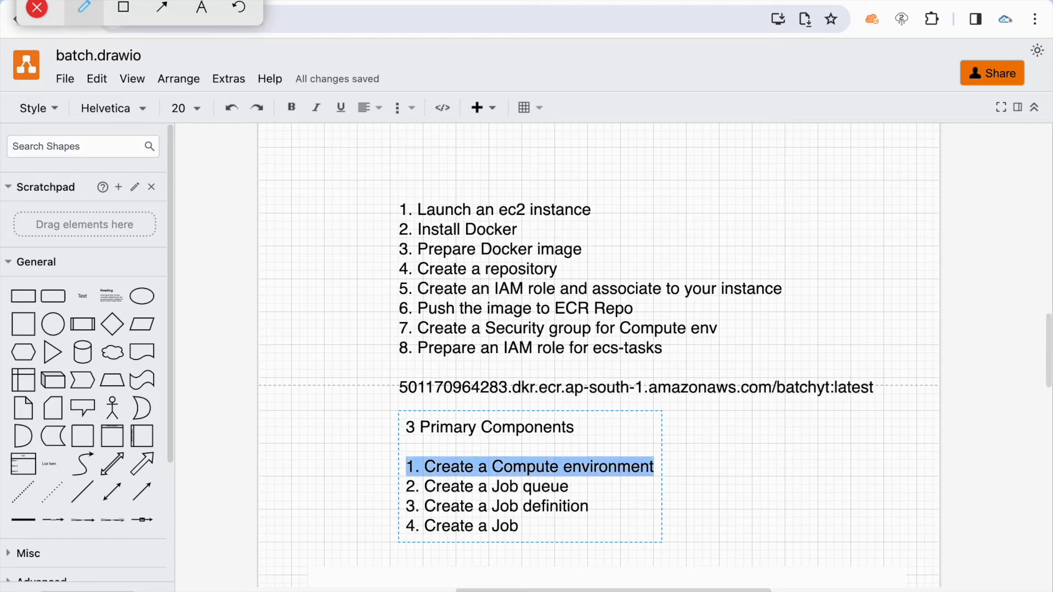
Step: Annotate the compute environment line with freehand branches leading to the handwritten options F, EC2 and EKS
mouse_move(658, 467)
left_mouse_down()
mouse_move(718, 431)
mouse_move(743, 430)
left_mouse_up()
left_click_drag(742, 404, 766, 396)
left_click_drag(744, 424, 764, 417)
mouse_move(667, 467)
left_mouse_down()
mouse_move(743, 467)
mouse_move(746, 482)
left_mouse_up()
mouse_move(796, 441)
left_mouse_down()
mouse_move(797, 460)
mouse_move(838, 453)
left_mouse_up()
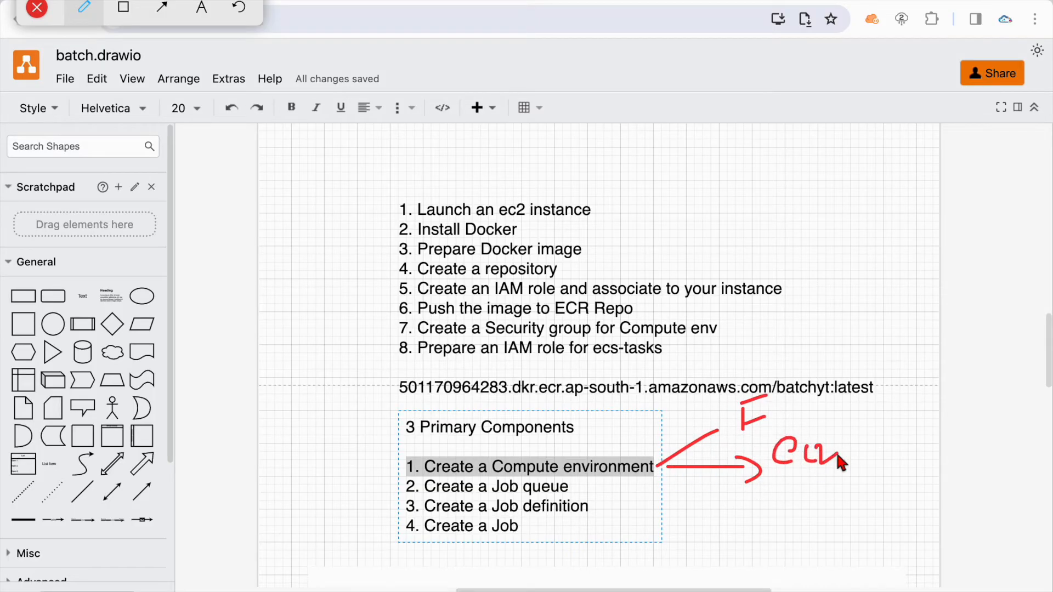
left_click_drag(659, 492, 747, 498)
mouse_move(735, 493)
left_mouse_down()
mouse_move(738, 508)
mouse_move(783, 512)
mouse_move(792, 501)
left_mouse_up()
left_click_drag(779, 497, 811, 494)
mouse_move(814, 493)
left_mouse_down()
mouse_move(814, 511)
mouse_move(848, 481)
mouse_move(850, 502)
left_mouse_up()
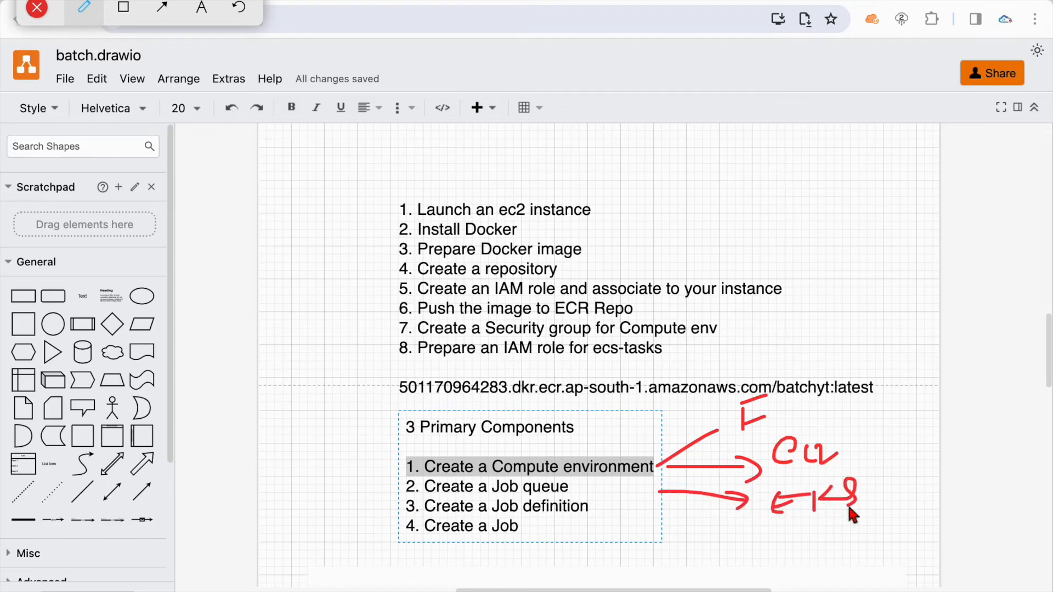
Step: Handwrite "Job" beside the 3 Primary Components list and draw a diagonal line below the word
mouse_move(281, 416)
left_mouse_down()
mouse_move(295, 445)
mouse_move(312, 386)
left_mouse_up()
mouse_move(274, 451)
left_mouse_down()
mouse_move(299, 451)
mouse_move(320, 426)
left_mouse_up()
left_click_drag(333, 391, 339, 423)
left_click_drag(290, 512, 373, 439)
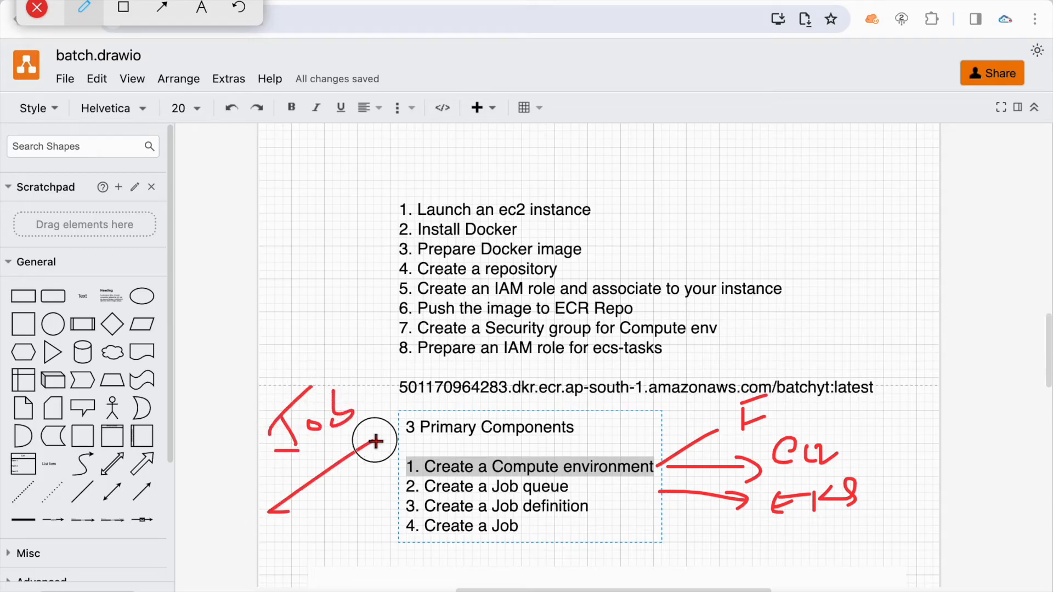
Step: Bracket the handwritten compute options, label them ECS, and underline ECS, EKS and EC2
mouse_move(906, 397)
left_mouse_down()
mouse_move(924, 452)
mouse_move(912, 529)
left_mouse_up()
mouse_move(785, 417)
left_mouse_down()
mouse_move(790, 403)
mouse_move(803, 416)
left_mouse_up()
mouse_move(849, 360)
left_mouse_down()
mouse_move(850, 382)
mouse_move(845, 368)
mouse_move(877, 366)
left_mouse_up()
left_click_drag(842, 404, 920, 378)
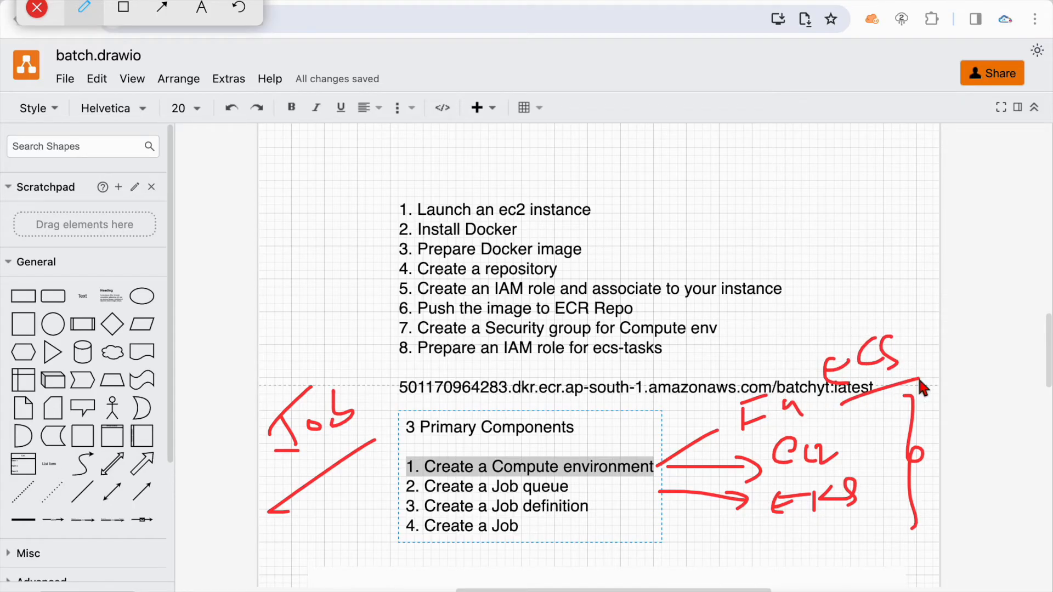
left_click_drag(844, 408, 905, 371)
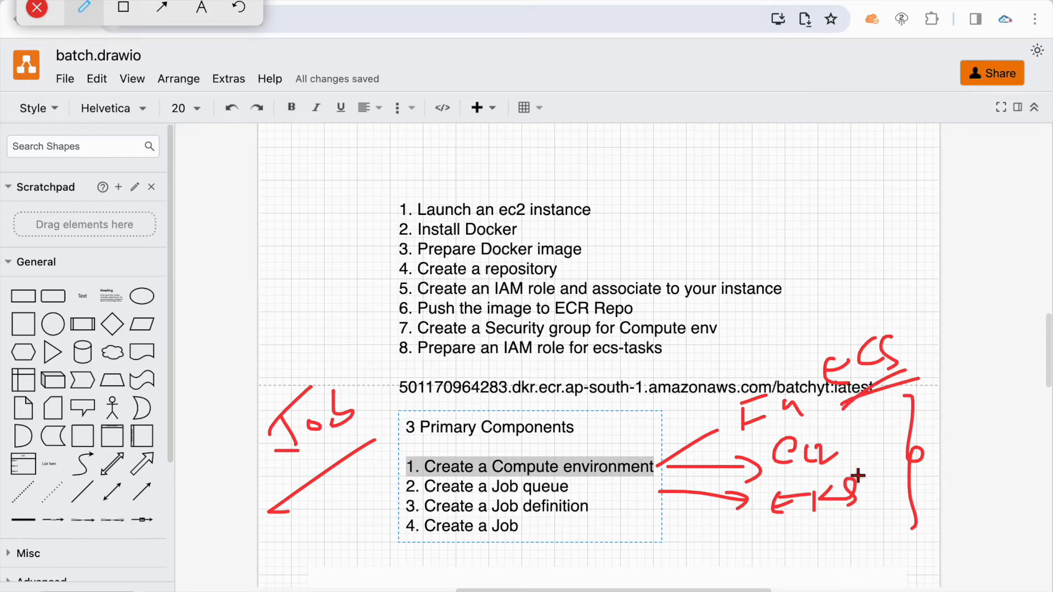
left_click_drag(776, 531, 867, 523)
mouse_move(776, 482)
left_mouse_down()
mouse_move(854, 467)
mouse_move(776, 489)
left_mouse_up()
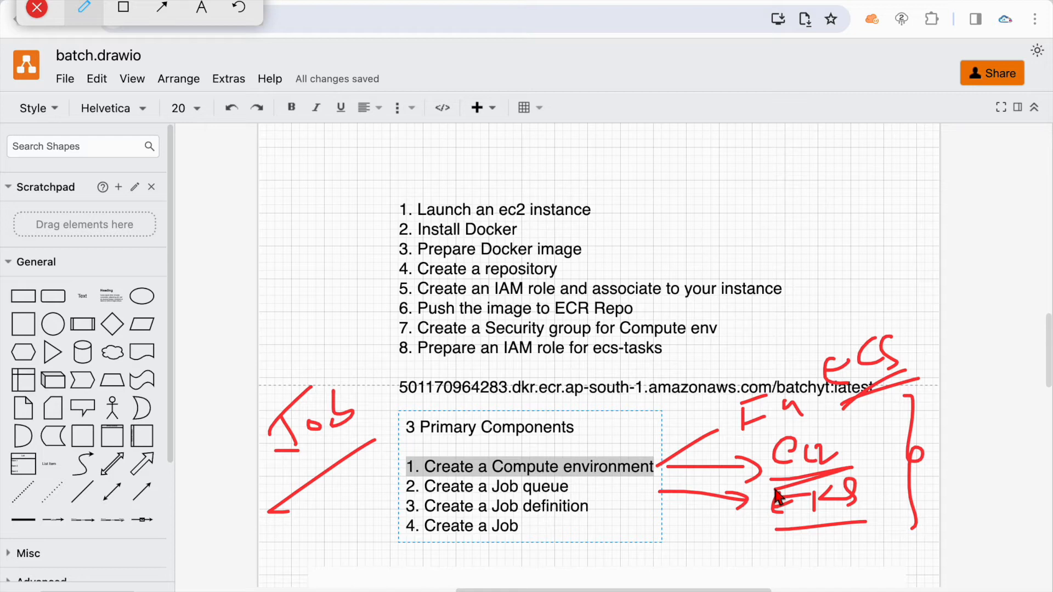
Step: Box the handwritten Job, draw arrows from it to the job queue and job definition lines, and mark both lines
mouse_move(274, 509)
left_mouse_down()
mouse_move(265, 494)
mouse_move(364, 396)
mouse_move(401, 486)
left_mouse_up()
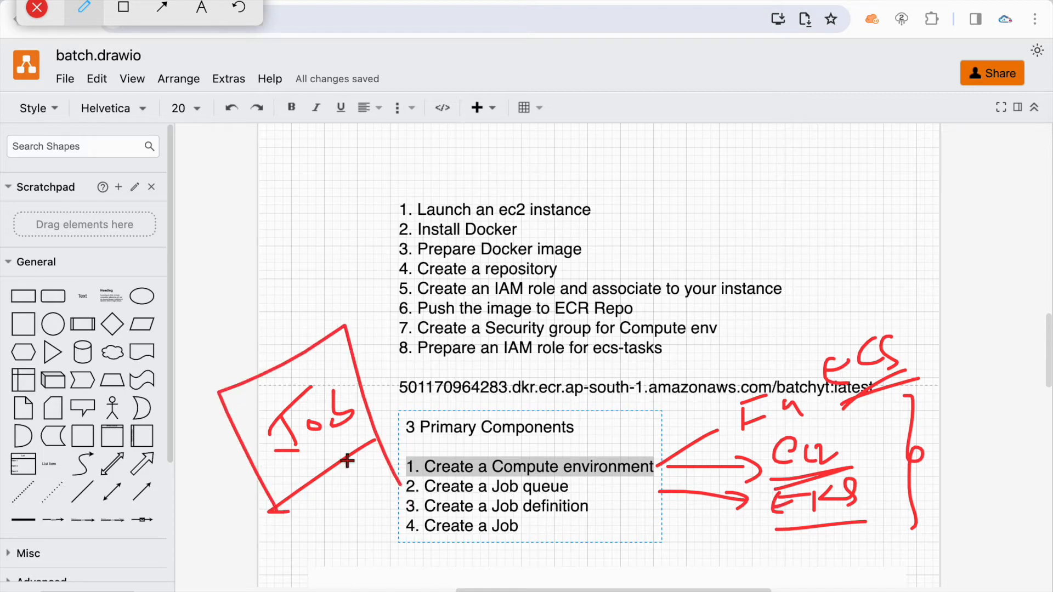
mouse_move(347, 461)
left_mouse_down()
mouse_move(329, 477)
mouse_move(355, 508)
mouse_move(382, 486)
mouse_move(393, 507)
mouse_move(565, 495)
left_mouse_up()
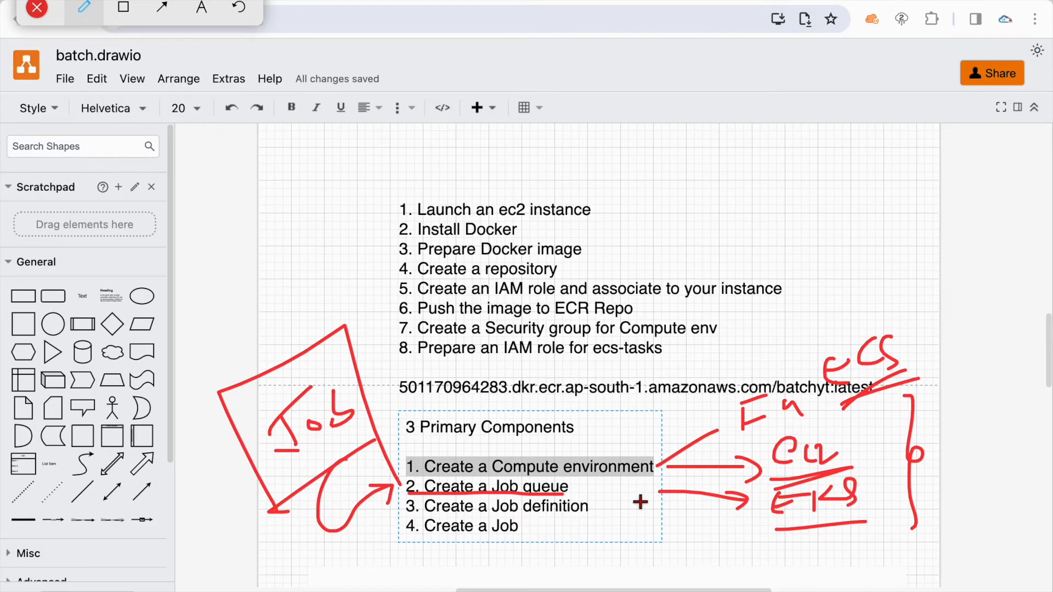
mouse_move(399, 387)
left_mouse_down()
mouse_move(402, 561)
mouse_move(439, 518)
mouse_move(438, 537)
left_mouse_up()
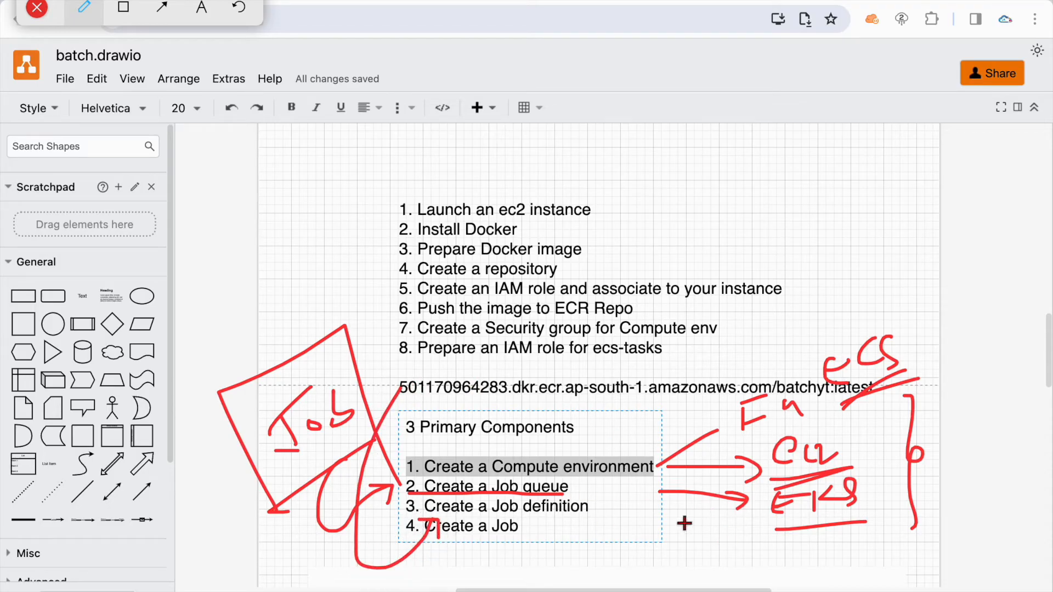
left_click_drag(524, 511, 580, 514)
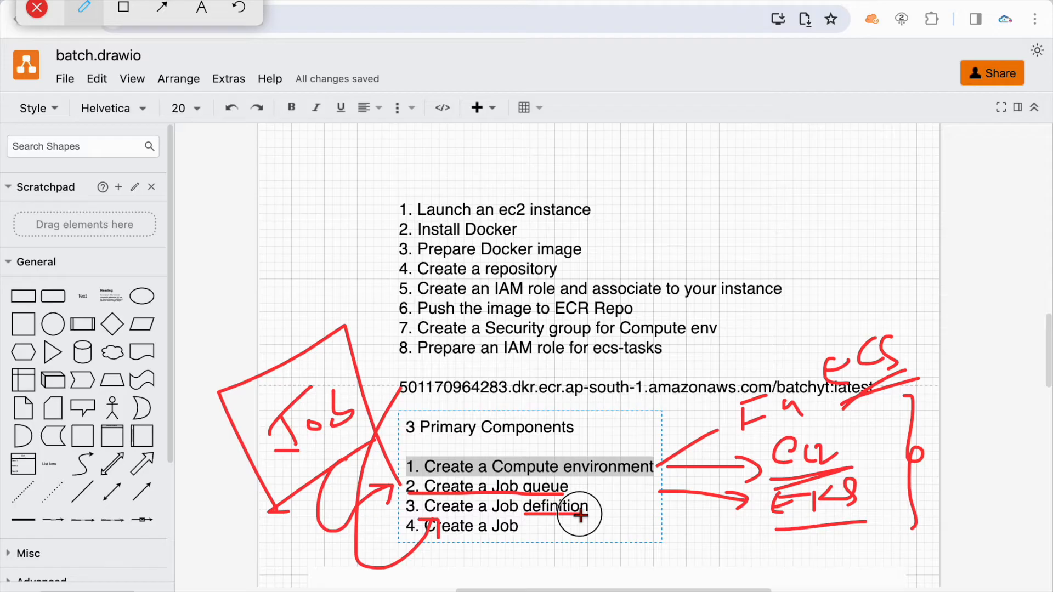
left_click_drag(597, 494, 601, 530)
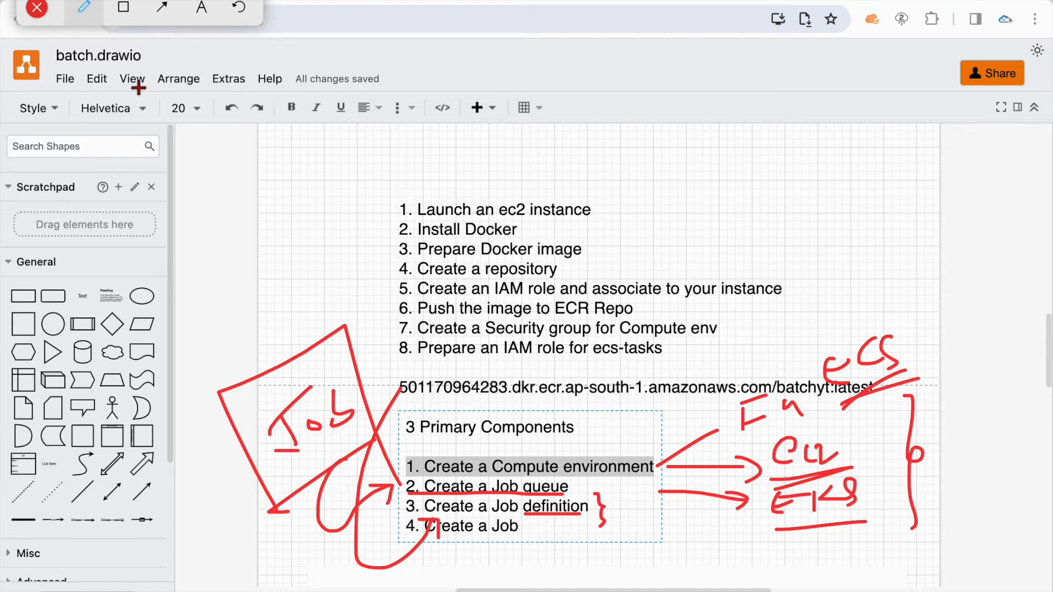
Step: Clear the handwritten annotations and leave the highlighted compute environment text in the diagram
left_click(36, 8)
triple_click(543, 468)
left_click(245, 389)
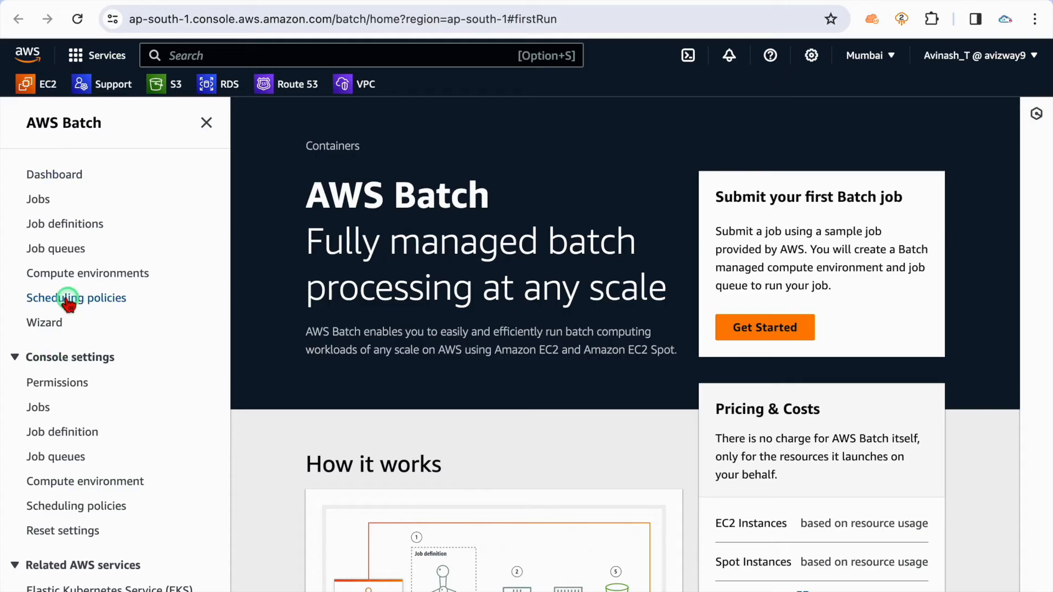
Step: In the AWS Batch console, open the resource creation wizard, review its orchestration type page, and cancel out to the dashboard
left_click_drag(16, 272, 159, 274)
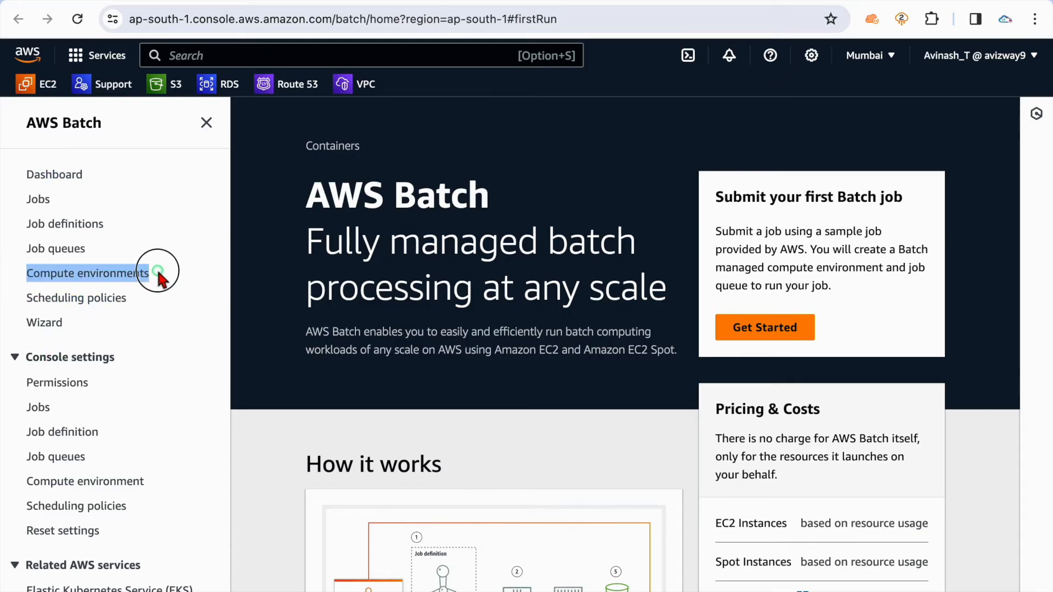
left_click(126, 336)
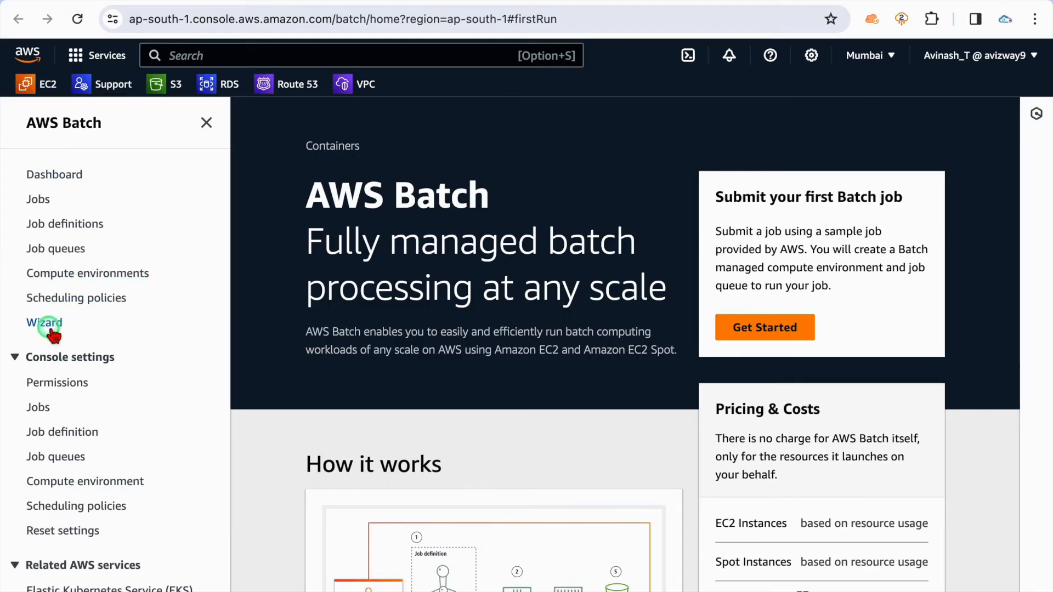
left_click(48, 324)
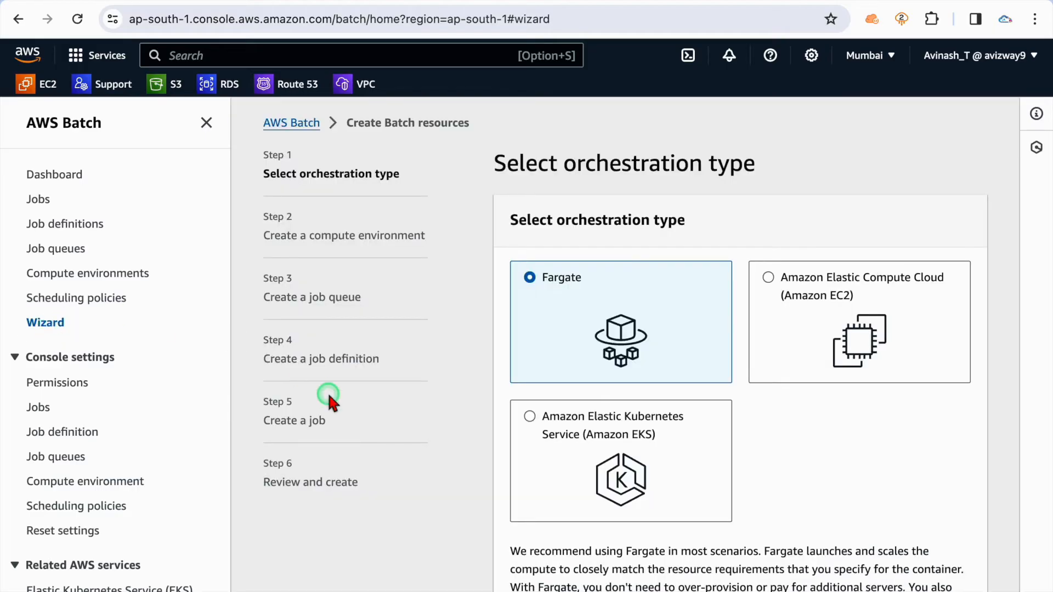
scroll(446, 448, "down", 3)
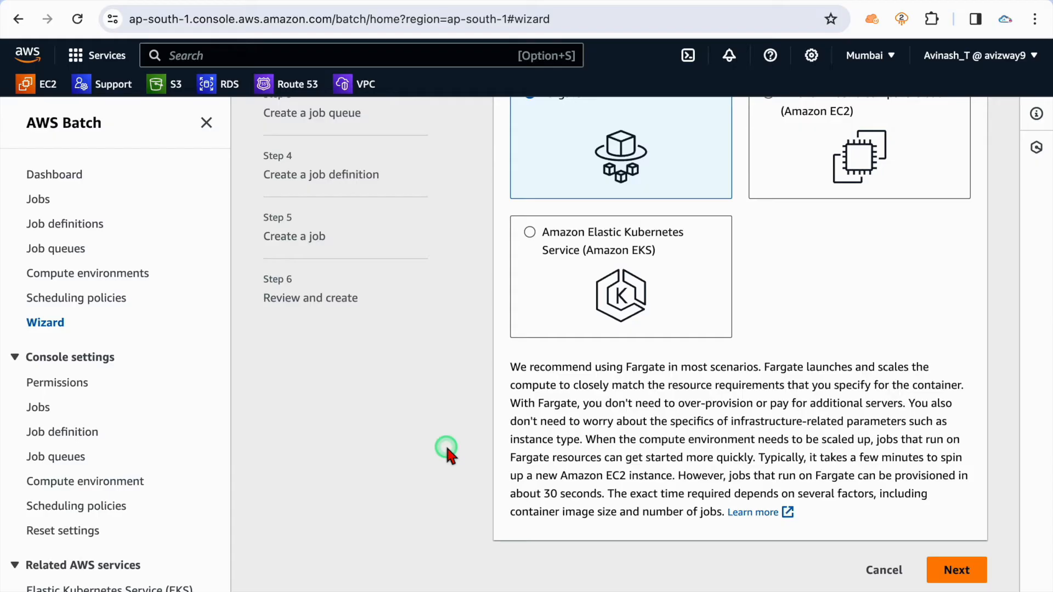
left_click(881, 570)
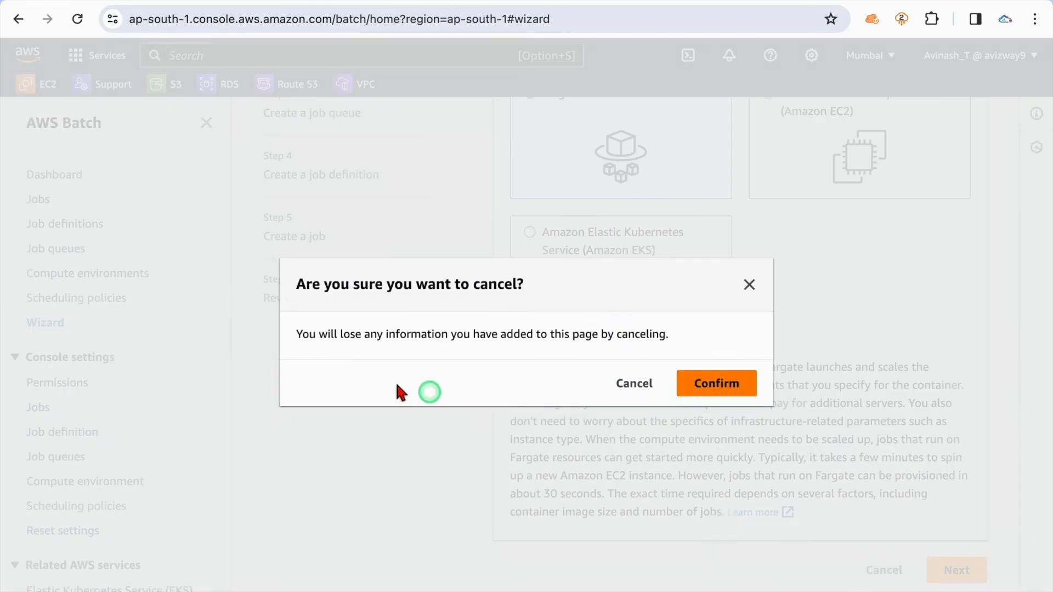
left_click(680, 394)
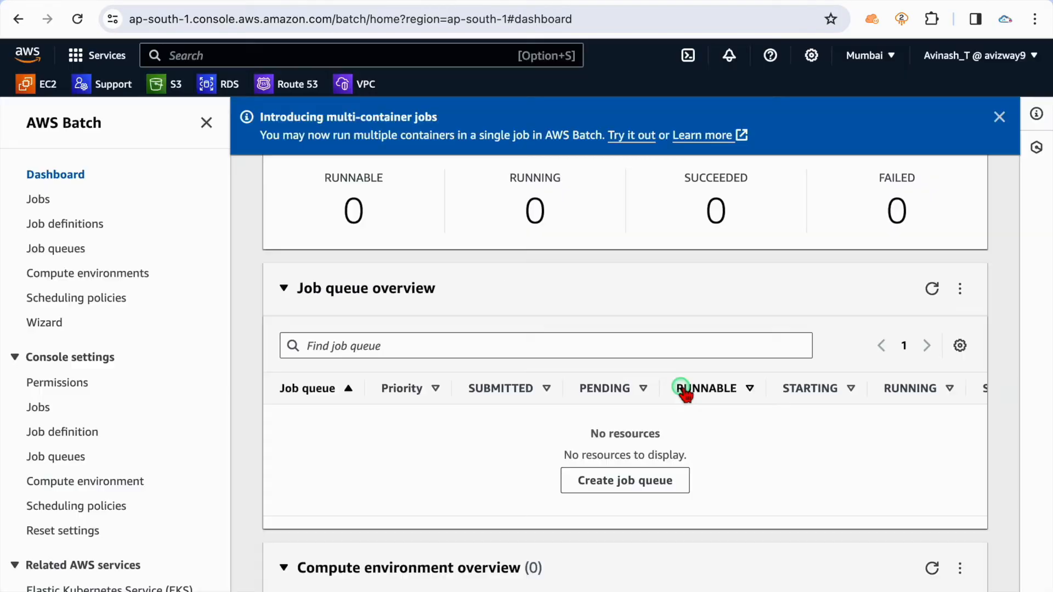
Step: Start creating a new compute environment in AWS Batch and hide the navigation sidebar
left_click(66, 272)
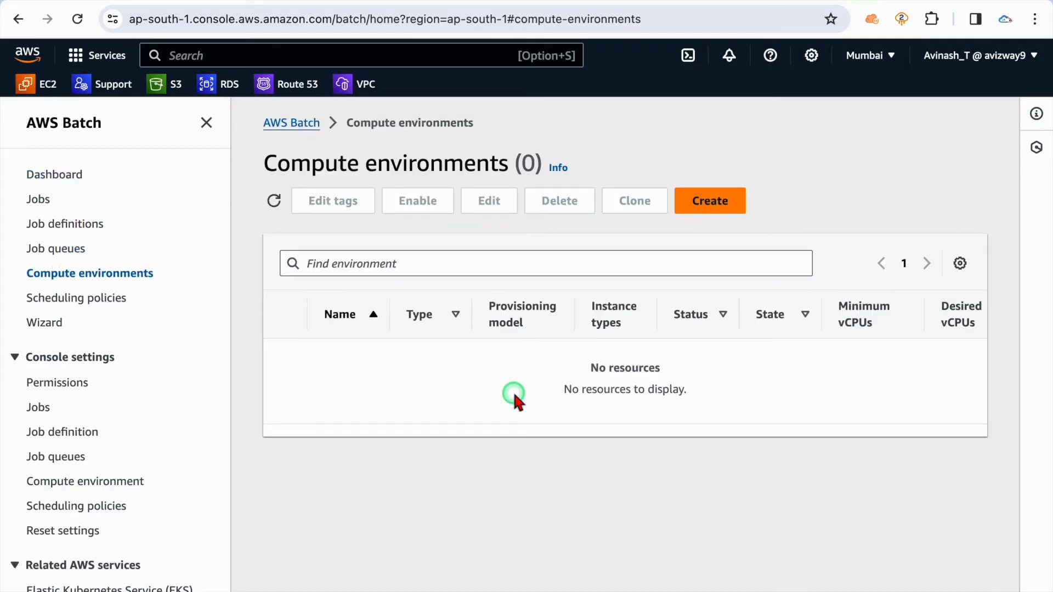
left_click(705, 209)
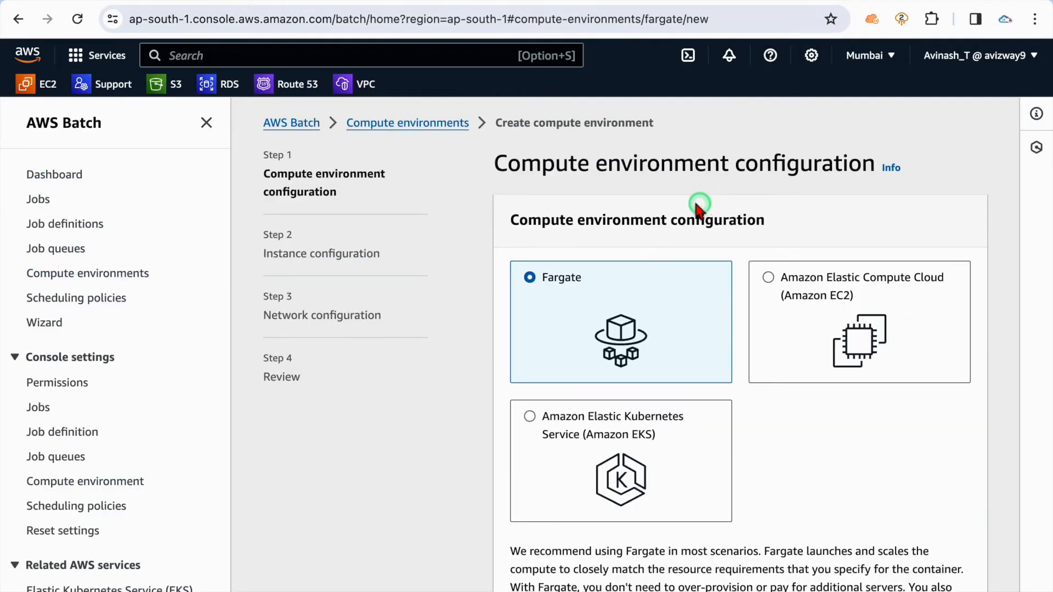
left_click(207, 123)
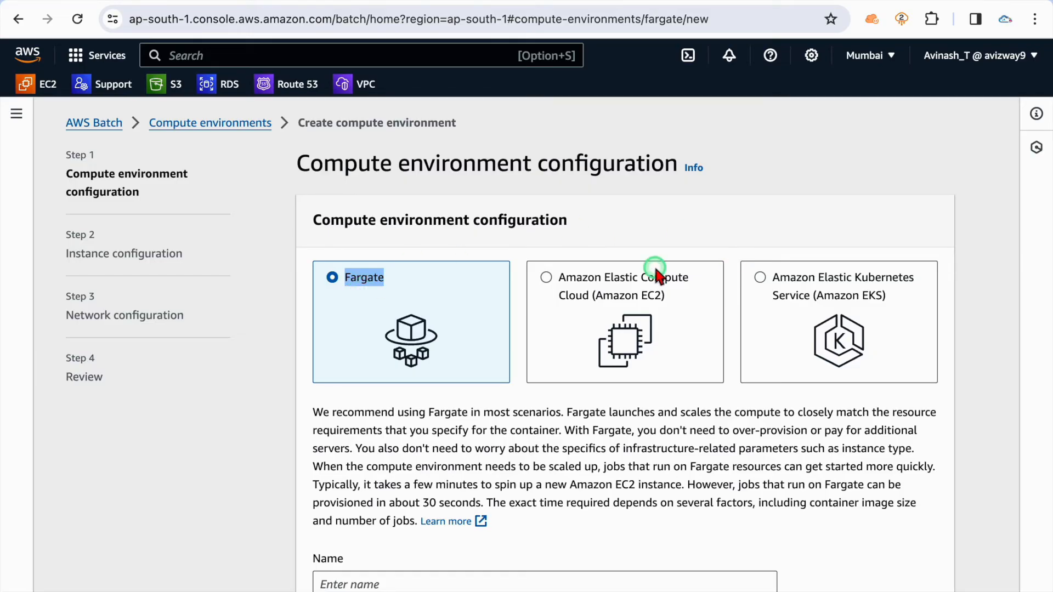
Step: Change the compute platform to Amazon EC2, confirm the change, and highlight the listed vCPU, memory and custom AMI recommendations
left_click(626, 274)
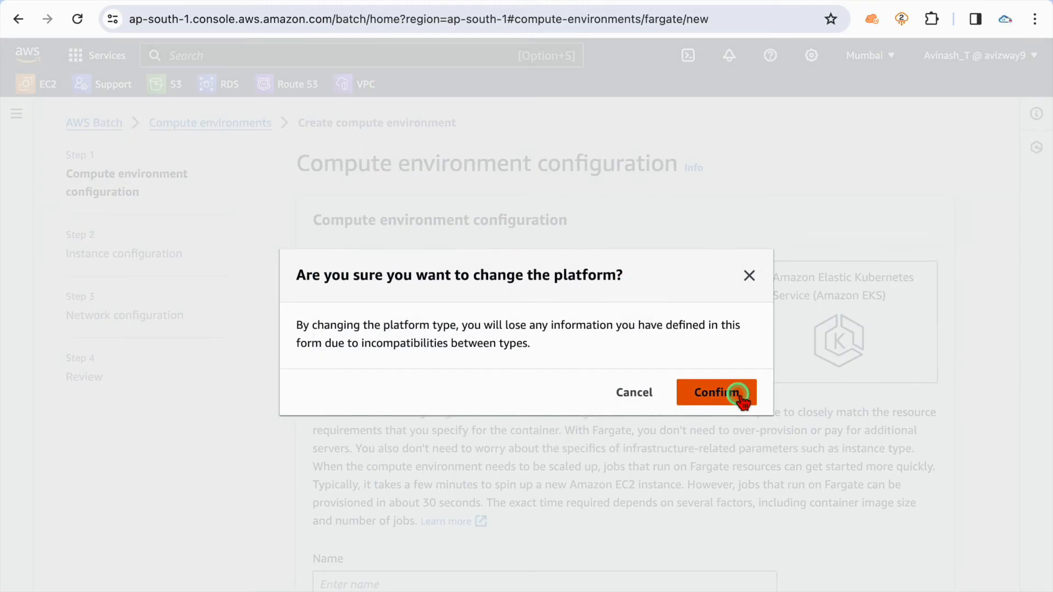
left_click(740, 395)
scroll(631, 463, "down", 3)
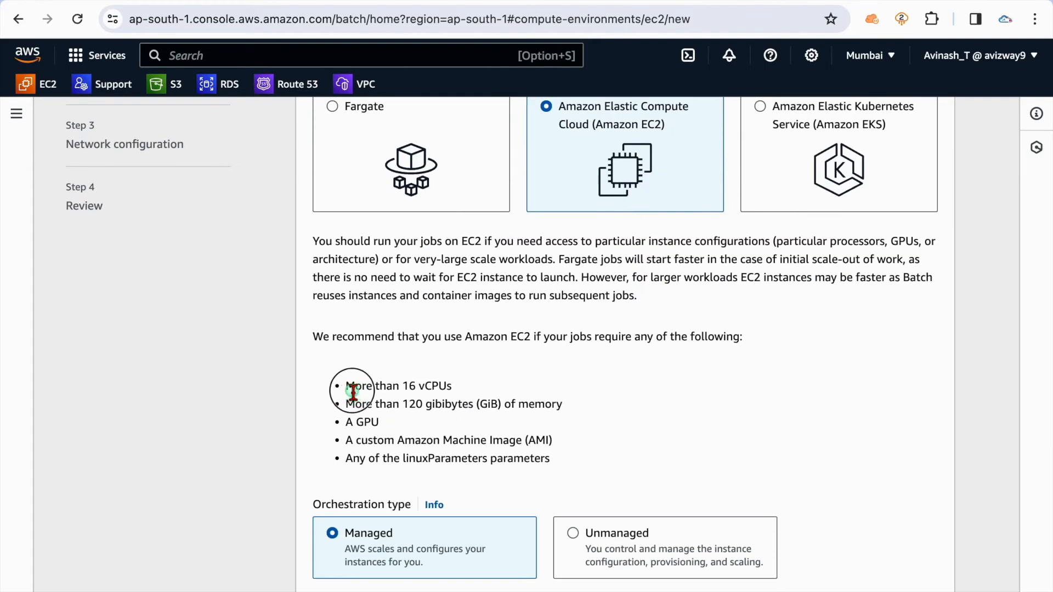
left_click_drag(352, 387, 476, 389)
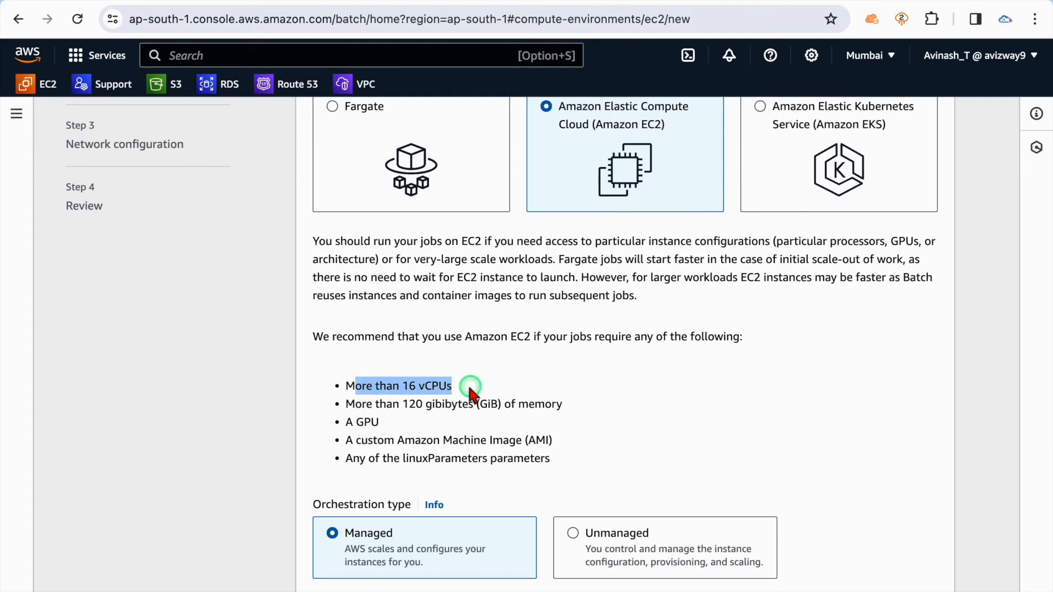
left_click_drag(375, 404, 525, 402)
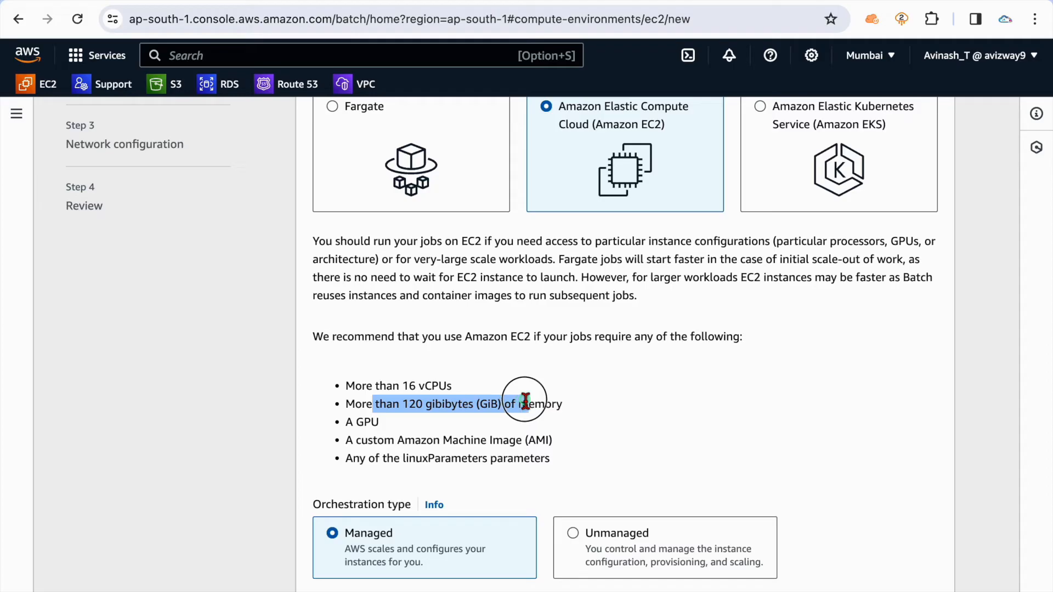
left_click(525, 402)
left_click_drag(353, 420, 560, 437)
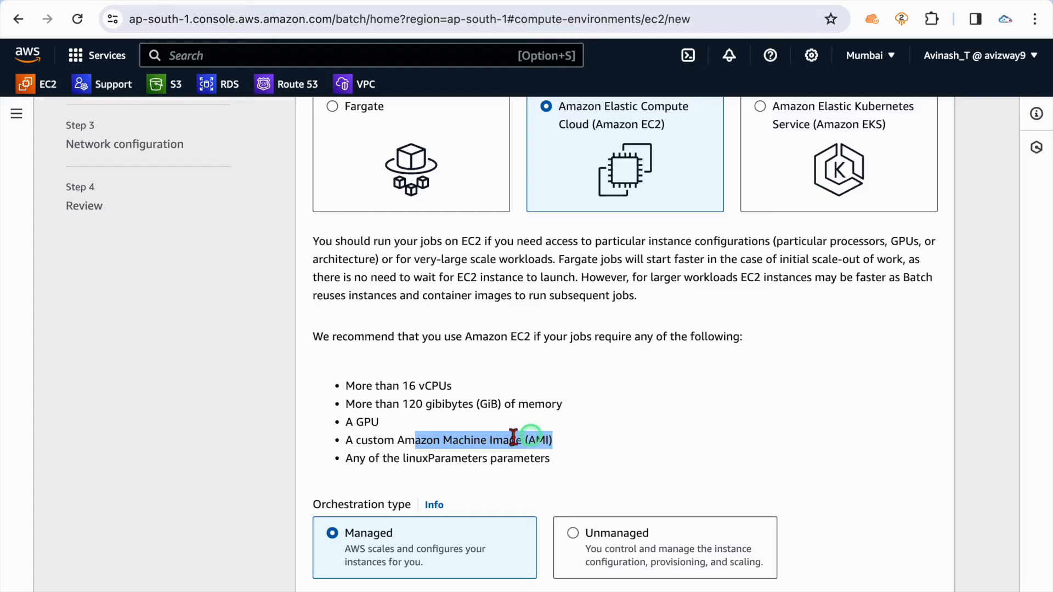
scroll(575, 392, "down", 5)
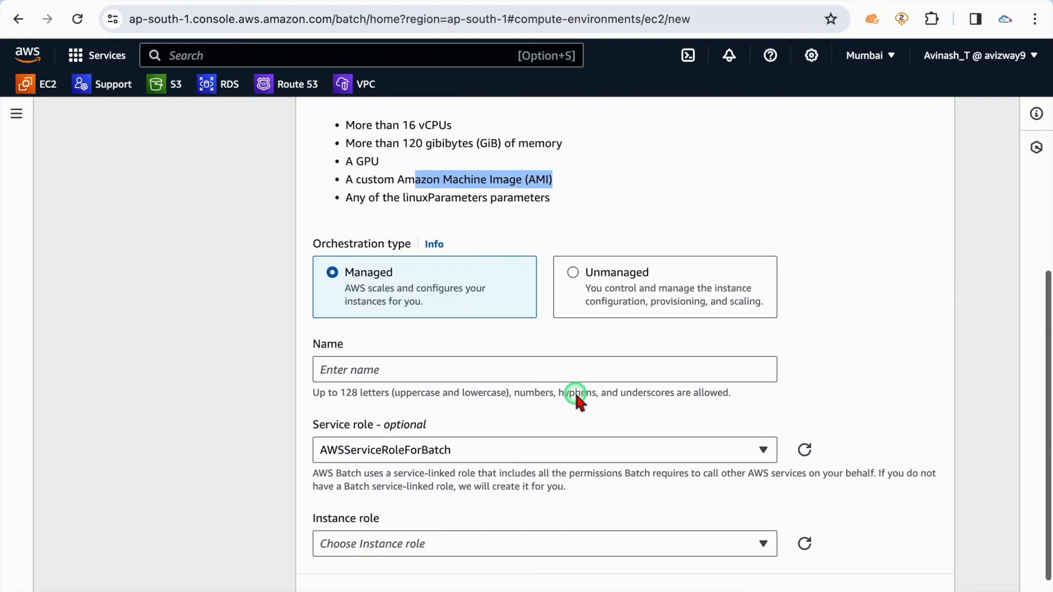
Step: Change the orchestration type from Managed to Unmanaged, confirm, and look over the resulting form fields
scroll(575, 391, "up", 1)
left_click(367, 328)
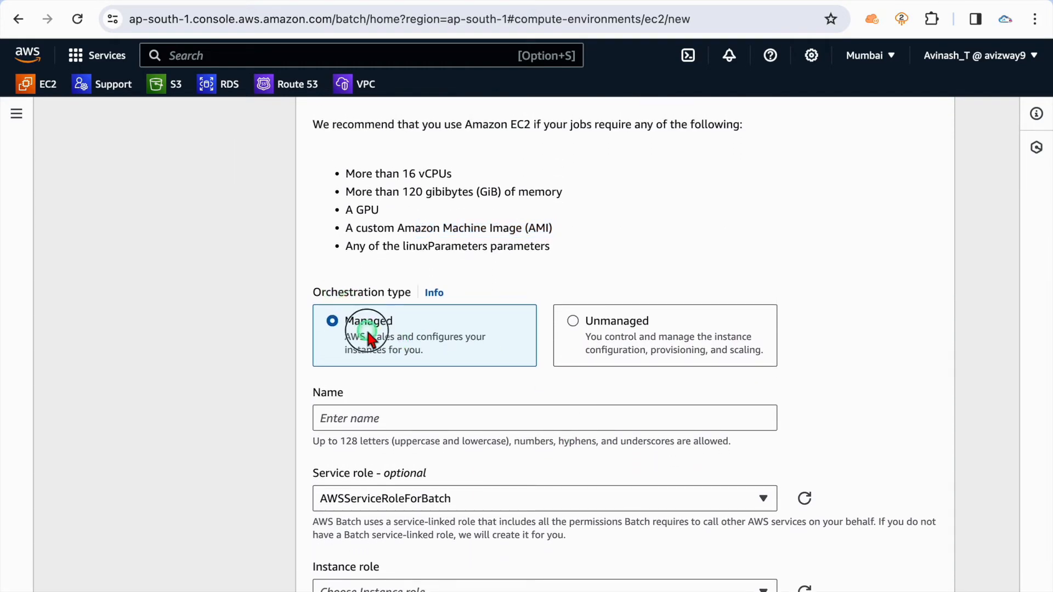
left_click_drag(368, 332, 530, 355)
left_click(613, 343)
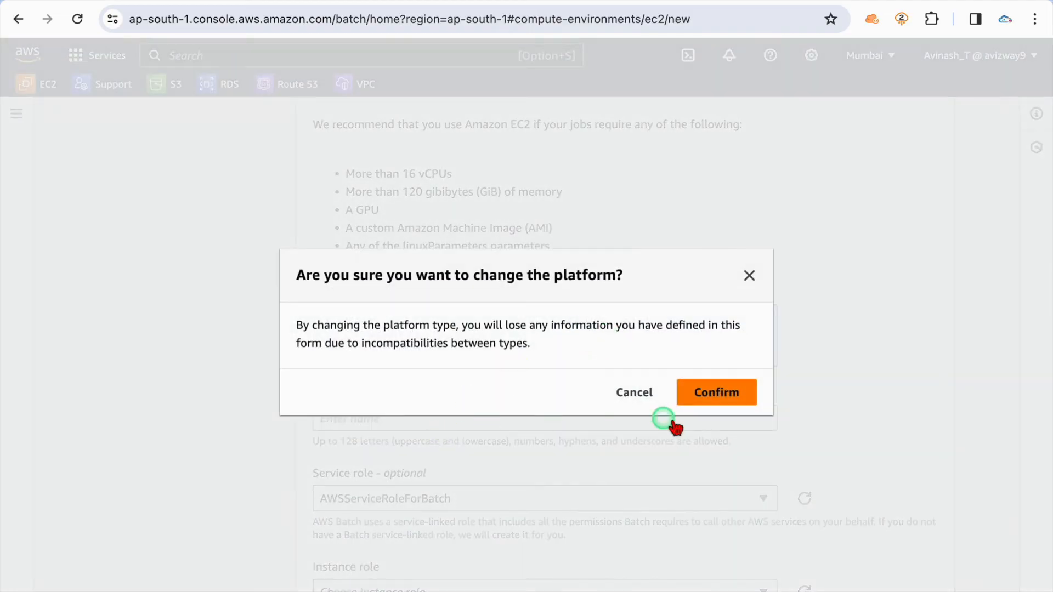
left_click(689, 391)
scroll(456, 494, "down", 3)
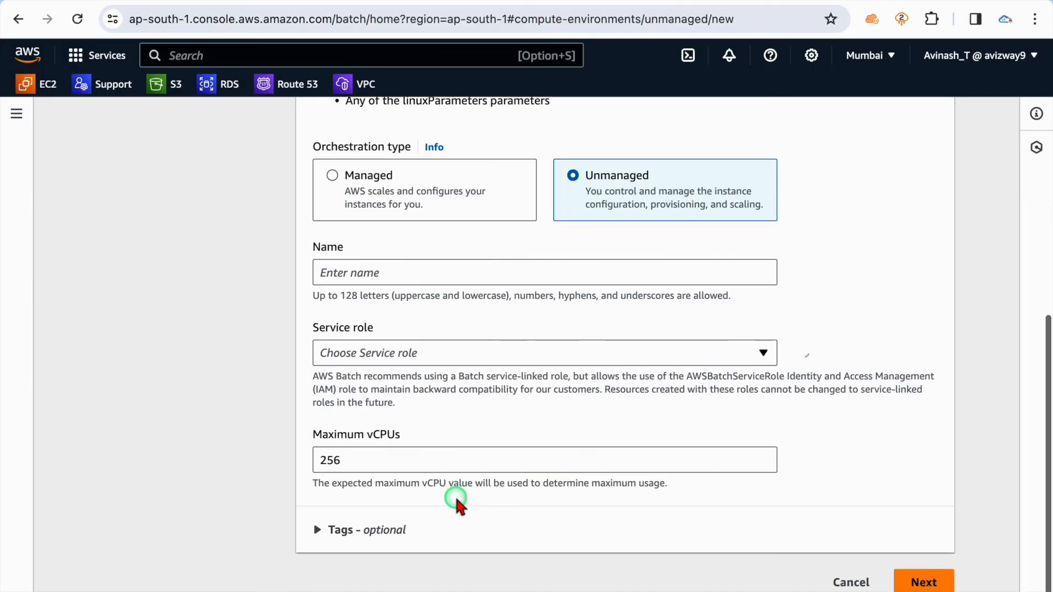
Step: Switch the compute platform back to Fargate and confirm the platform change
scroll(455, 439, "up", 7)
scroll(617, 210, "up", 2)
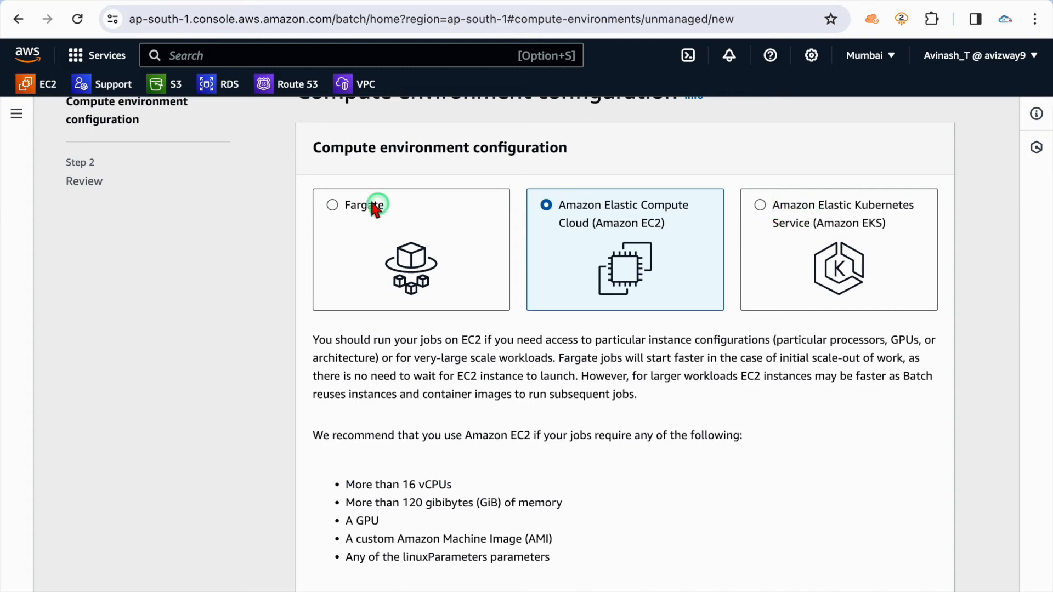
left_click(333, 206)
left_click(723, 390)
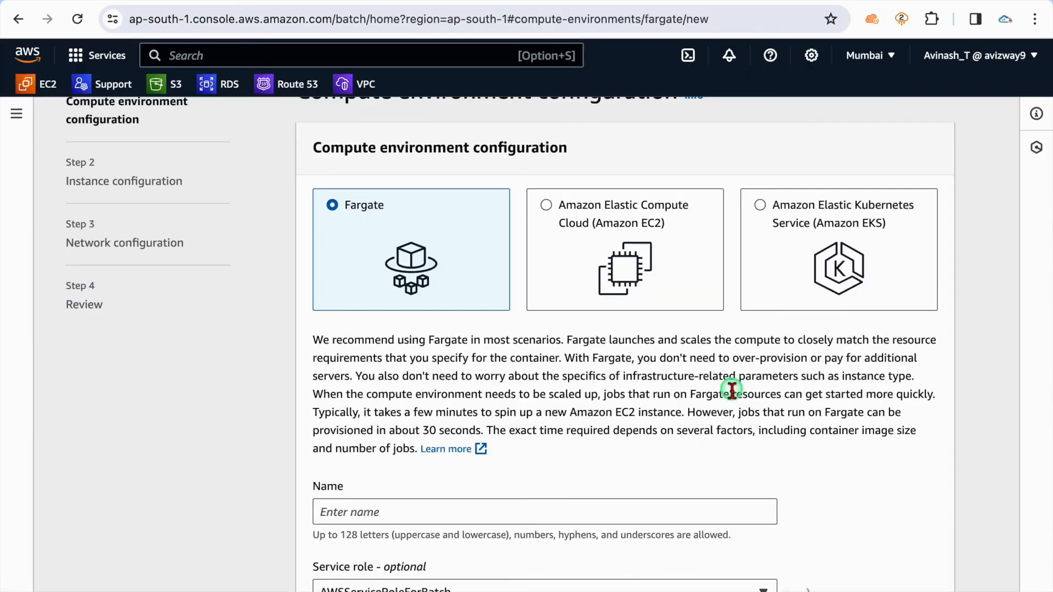
scroll(376, 269, "up", 2)
left_click_drag(307, 221, 575, 222)
left_click(587, 226)
Step: Name the compute environment yt-s3-copy
scroll(433, 385, "down", 4)
left_click(392, 384)
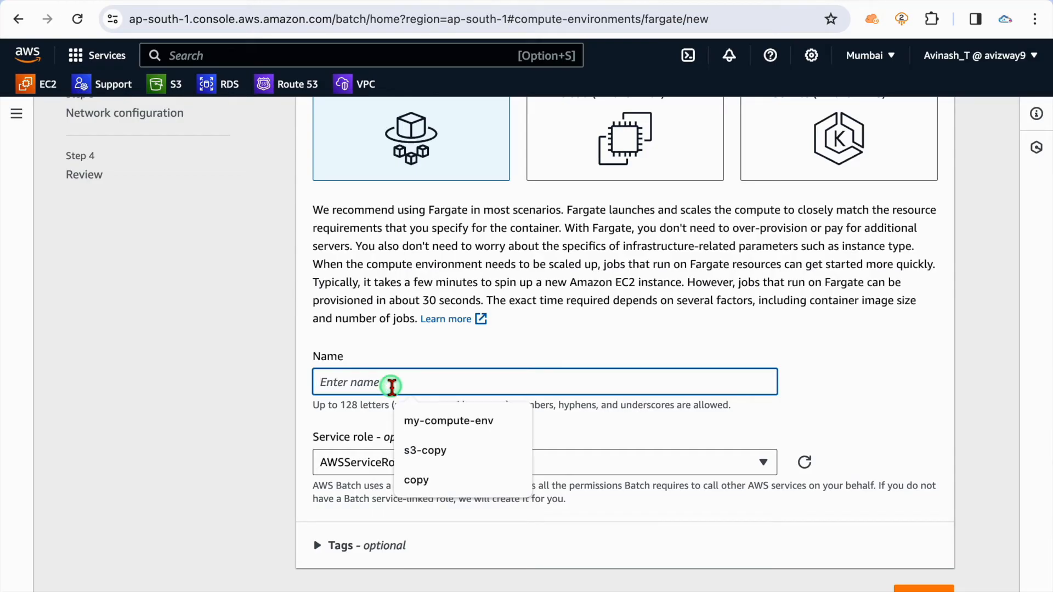
type("s3")
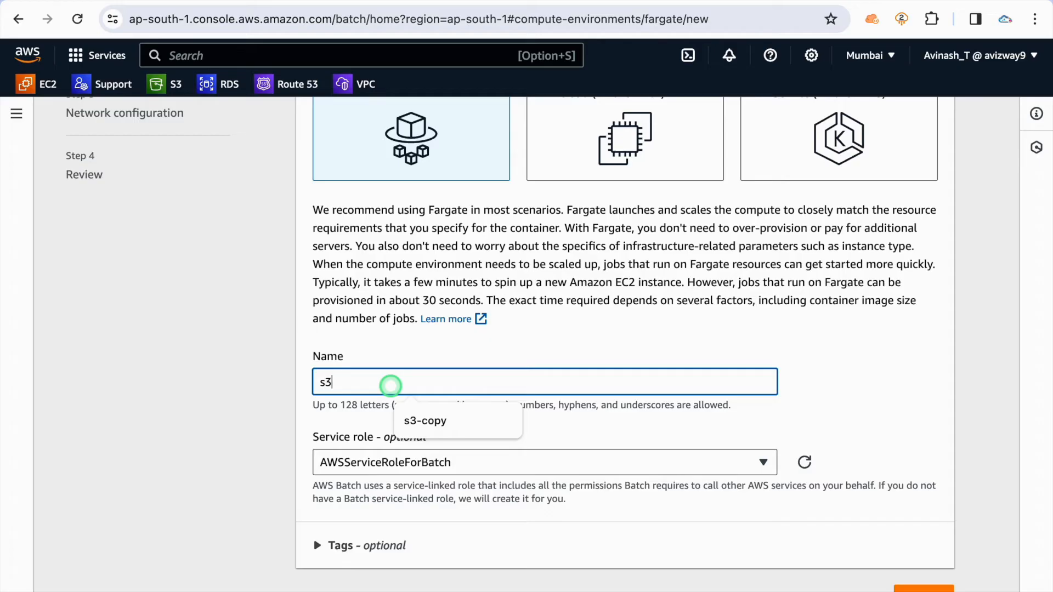
type("-copy-yt")
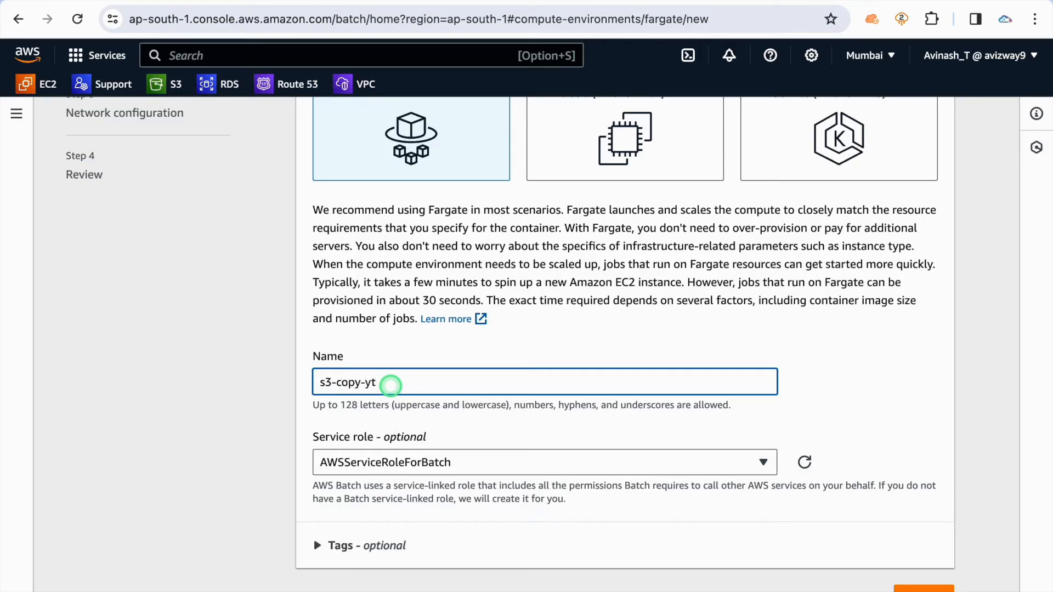
type("-")
triple_click(390, 386)
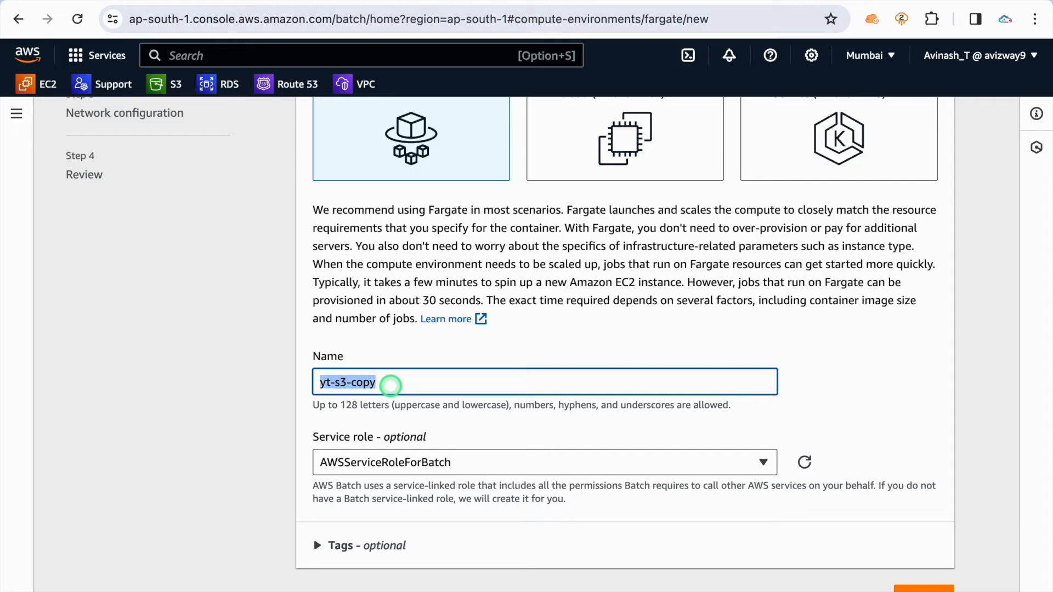
left_click(725, 330)
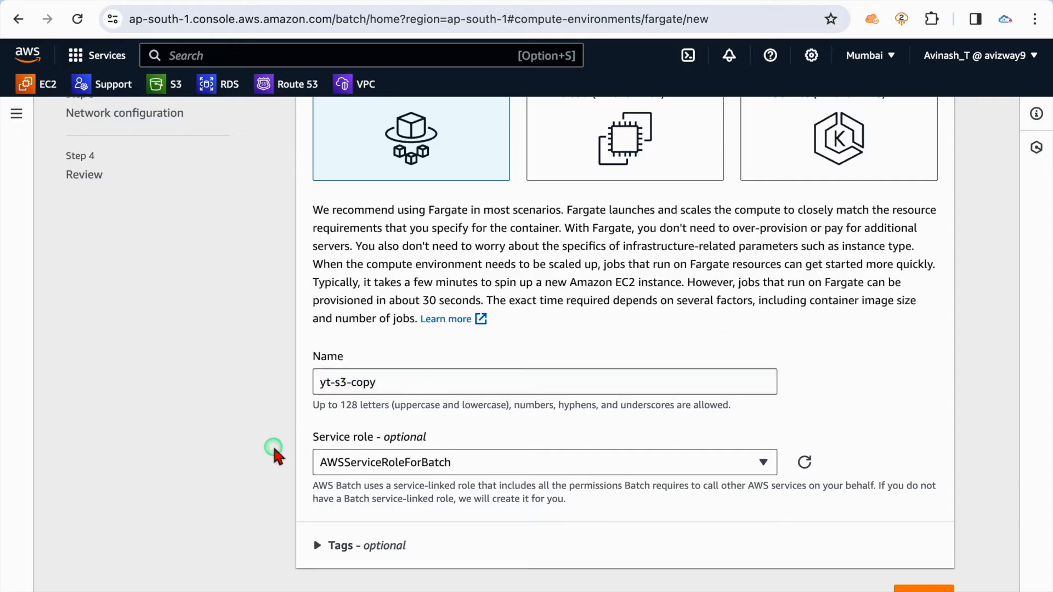
Step: Choose AWSServiceRoleForBatch as the service role and continue to the instance configuration
scroll(273, 439, "down", 1)
left_click(420, 435)
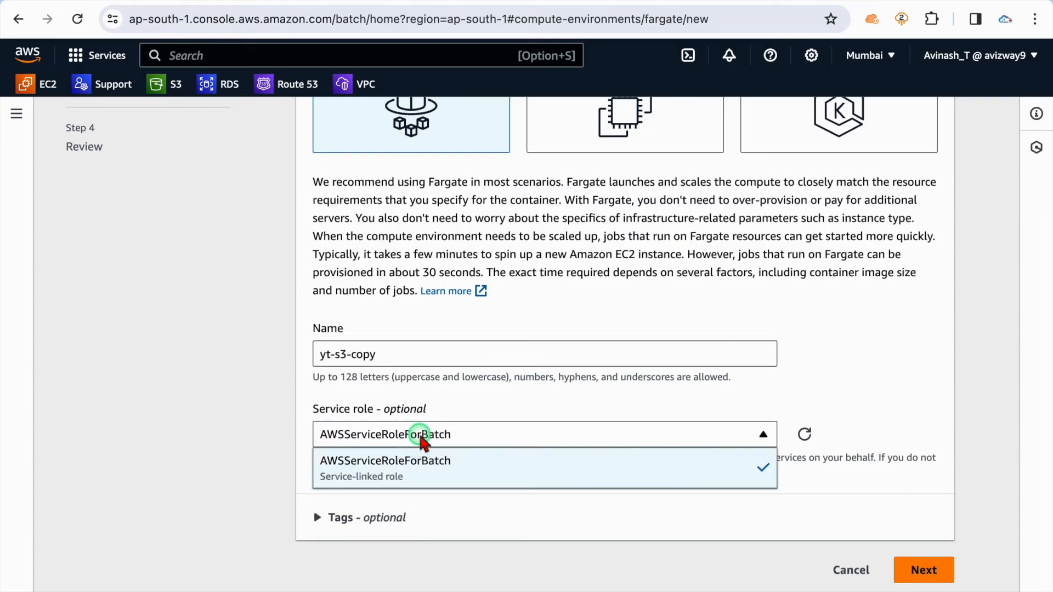
left_click(386, 471)
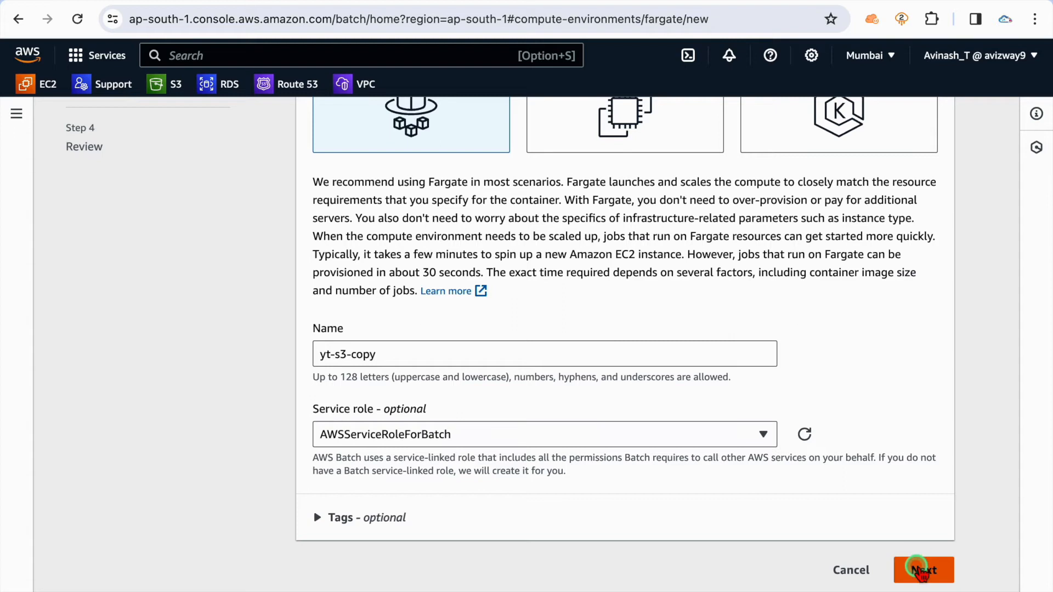
left_click(917, 568)
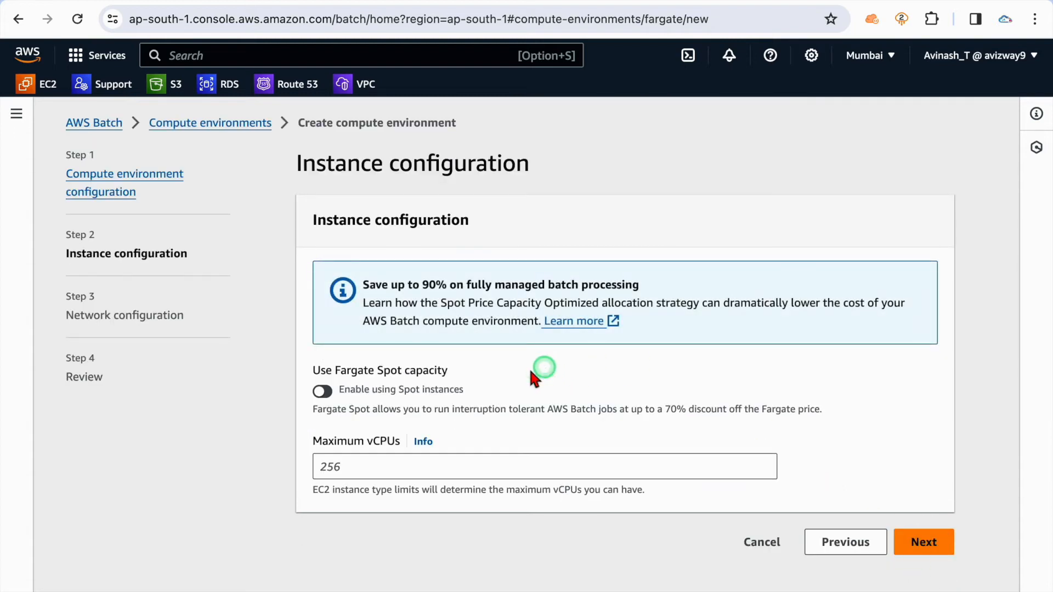
Step: Set the maximum vCPUs to 10, leave Fargate Spot capacity disabled, and continue to the network configuration
left_click(419, 475)
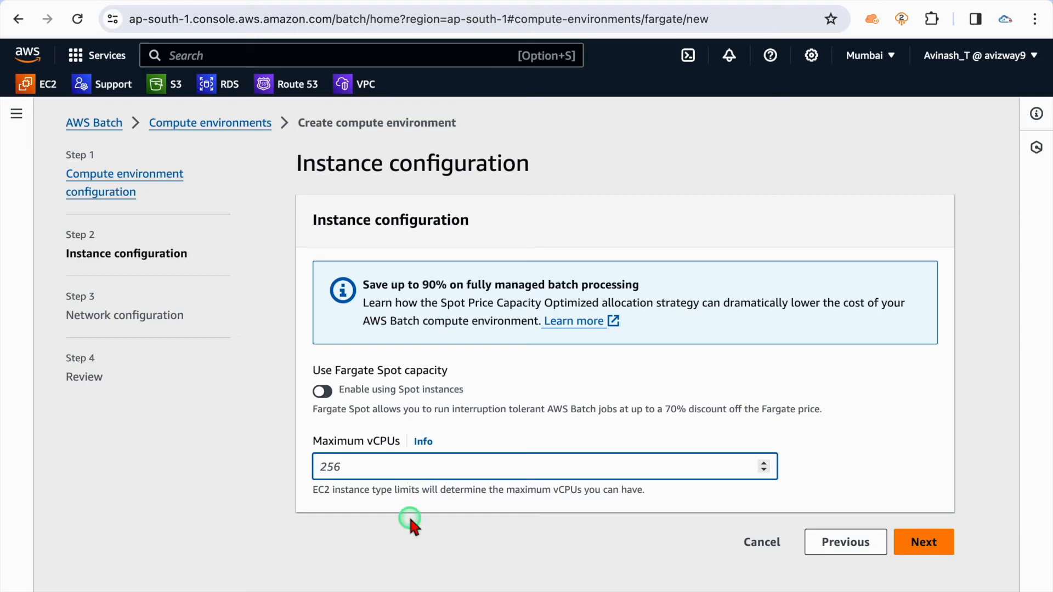
type("10")
left_click(411, 544)
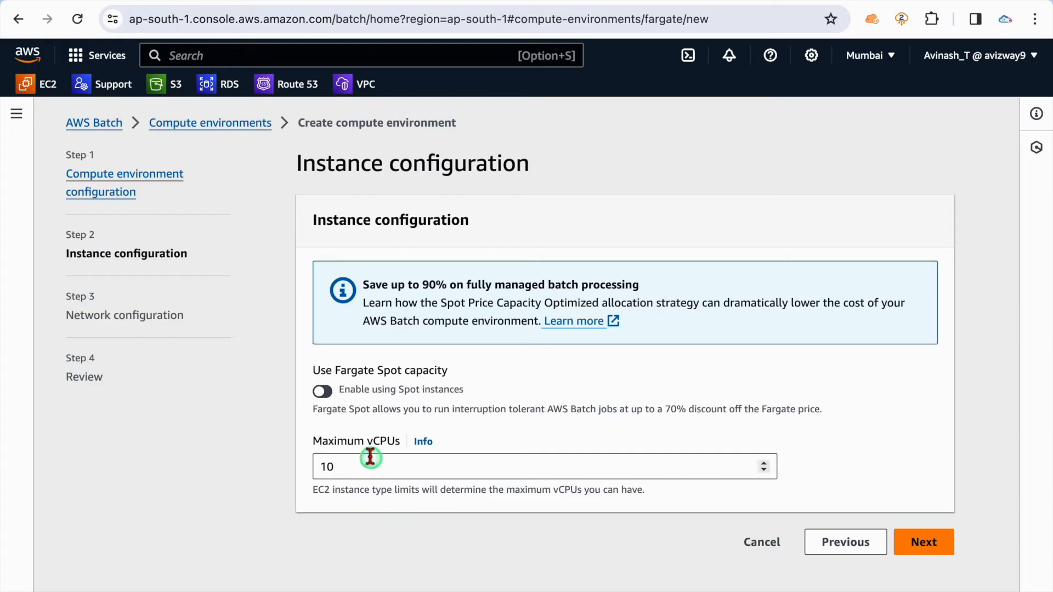
left_click(368, 470)
left_click(425, 548)
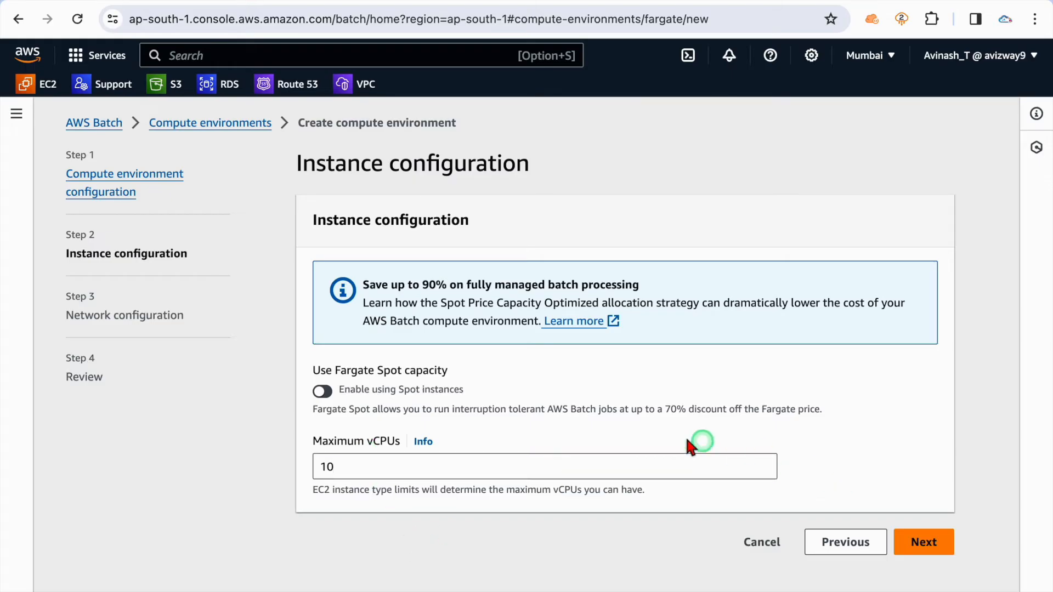
left_click(323, 390)
left_click(325, 387)
left_click(420, 465)
left_click(461, 537)
left_click(927, 542)
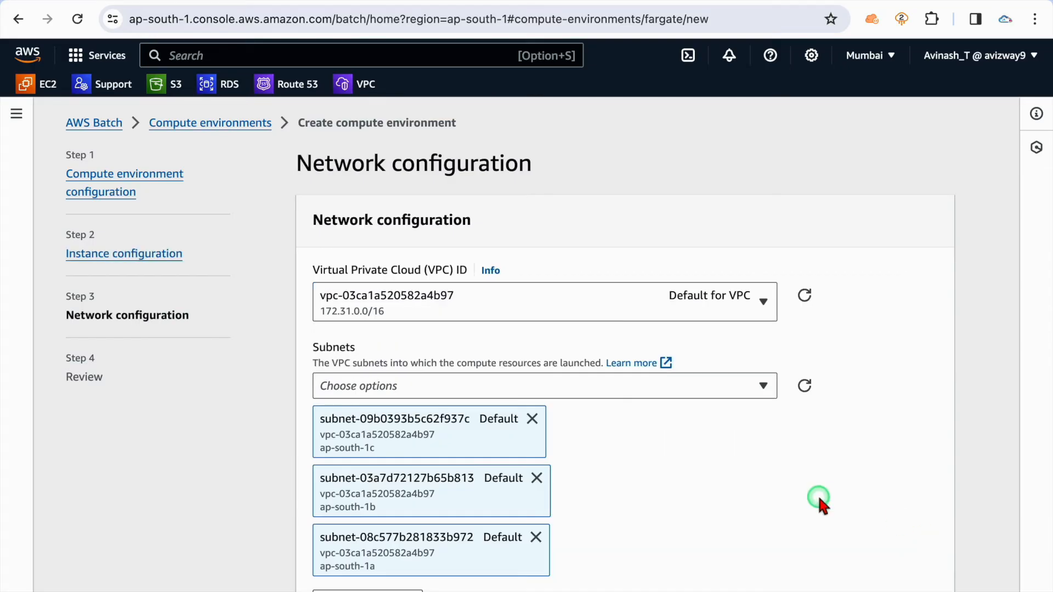
Step: Keep the default VPC and remove the ap-south-1c subnet from the selected subnets
left_click(714, 306)
left_click(715, 309)
scroll(752, 437, "down", 3)
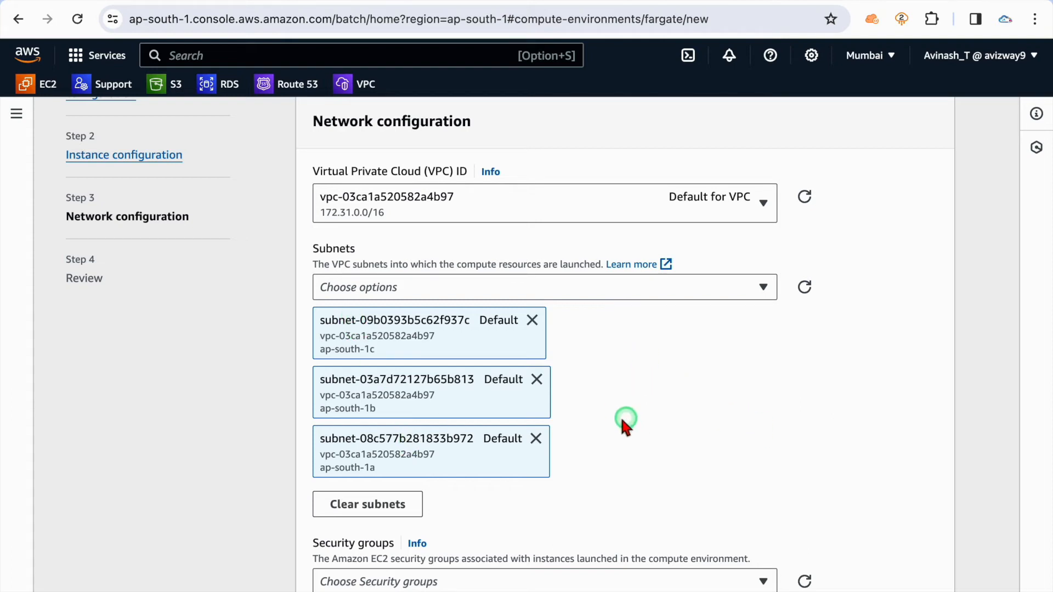
left_click(532, 321)
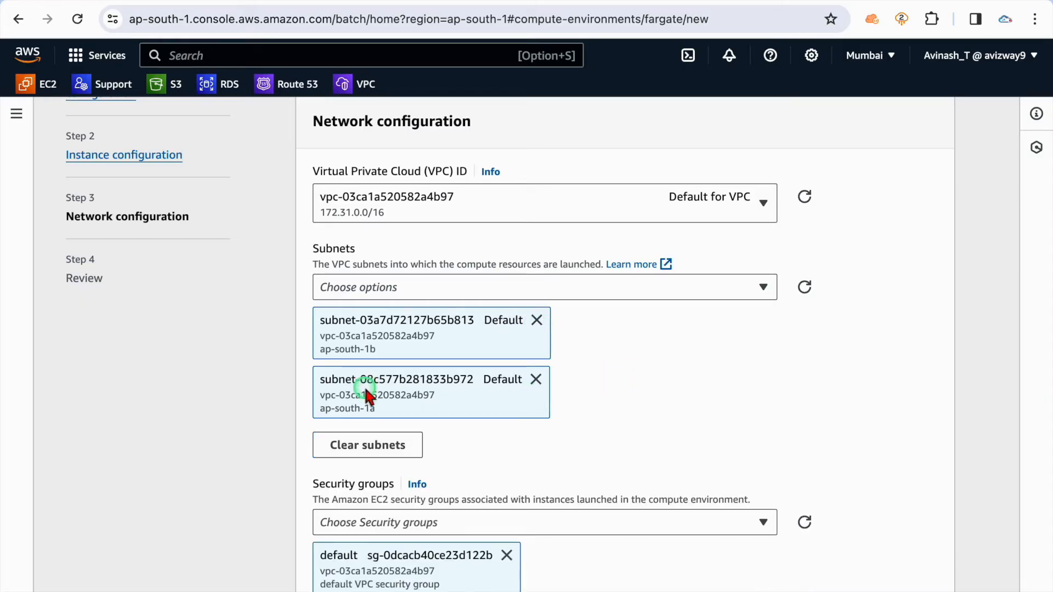
Step: Replace the default security group with batch-compute-sg and continue to the review page
scroll(770, 374, "down", 2)
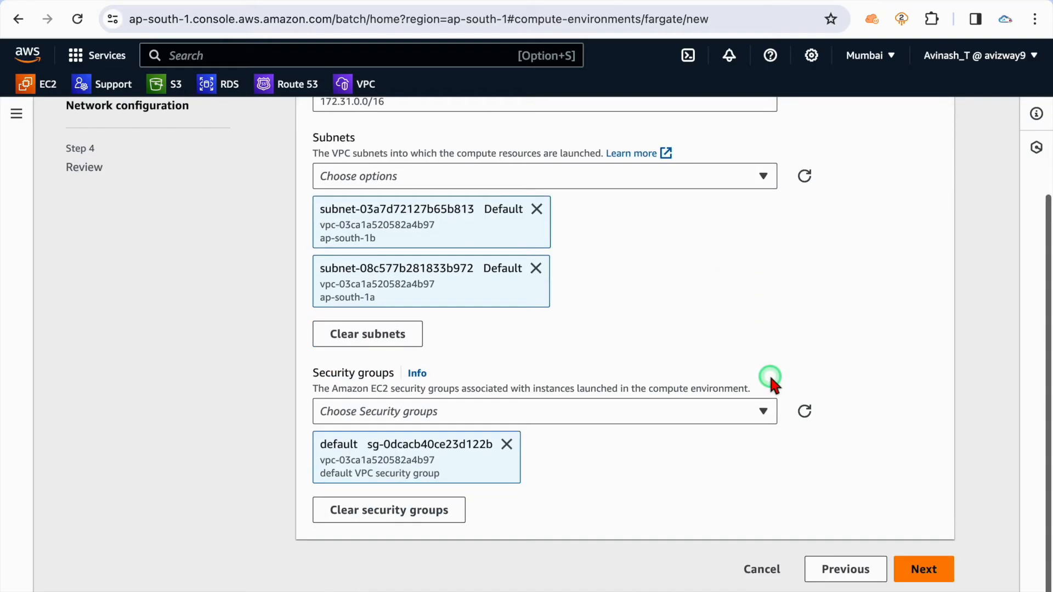
left_click(507, 446)
left_click(805, 471)
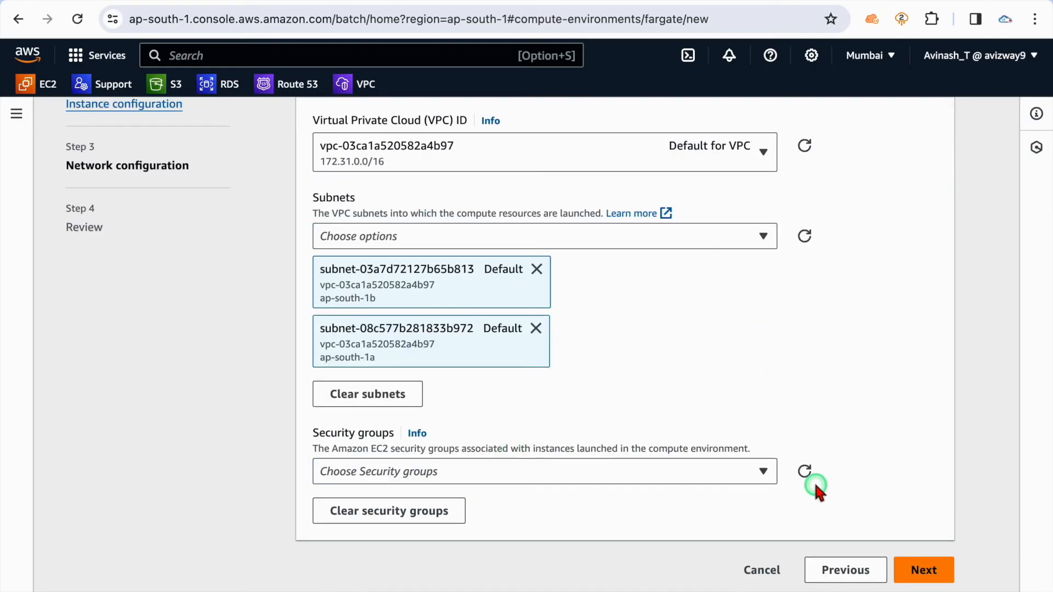
left_click(737, 472)
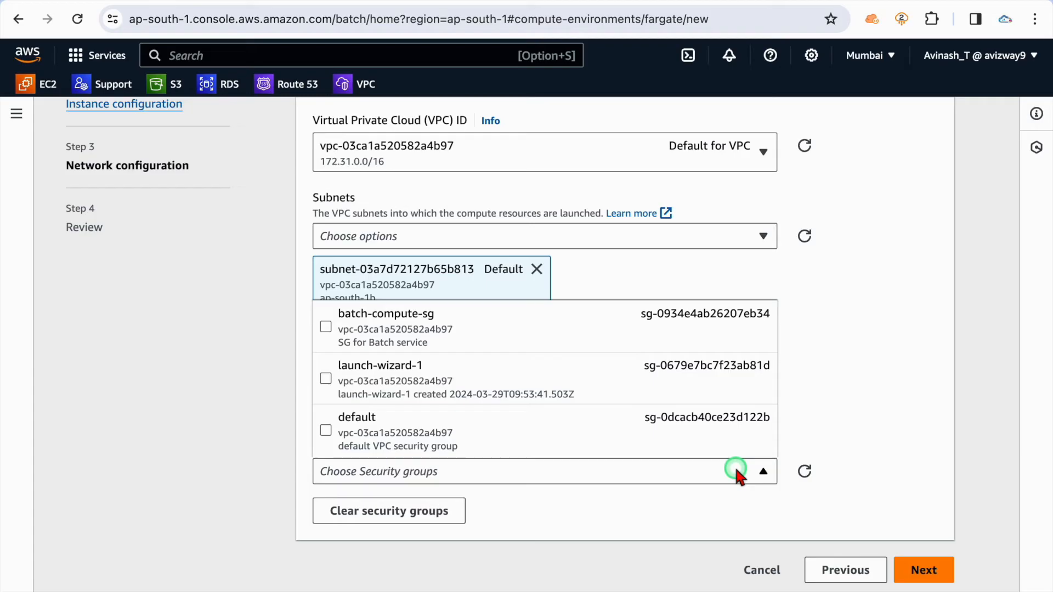
left_click(469, 326)
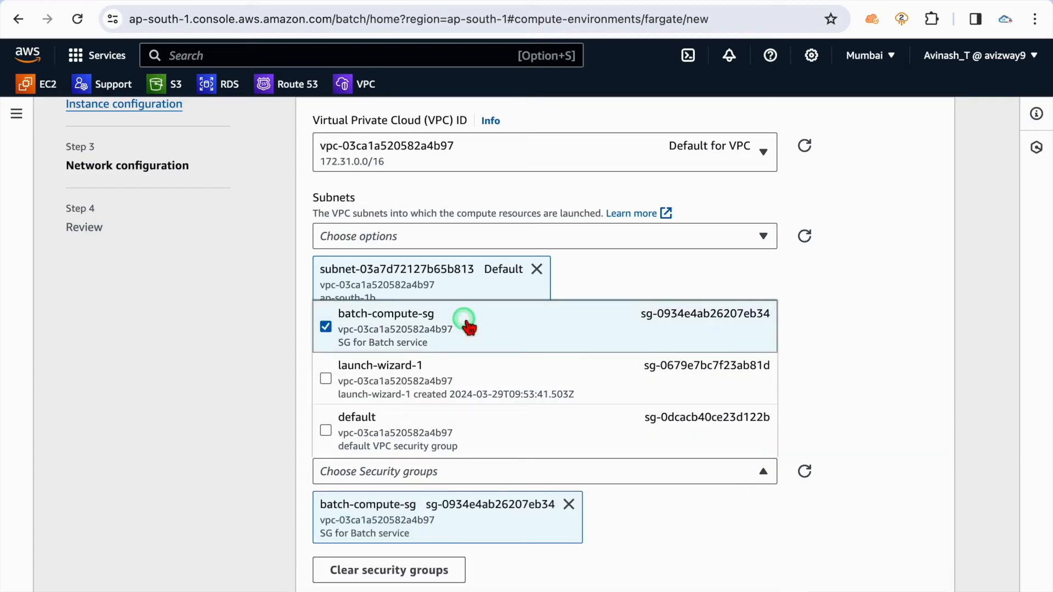
left_click(906, 384)
scroll(906, 384, "down", 2)
left_click(920, 566)
Step: Review the compute environment's configuration, instance and network settings, and create the compute environment
scroll(593, 364, "down", 5)
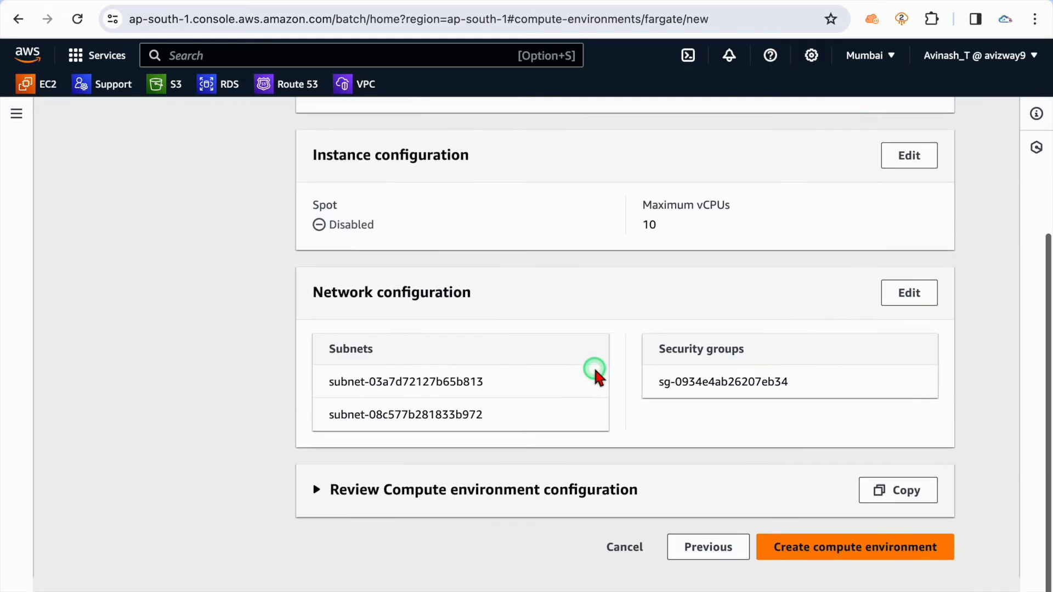
scroll(595, 371, "up", 5)
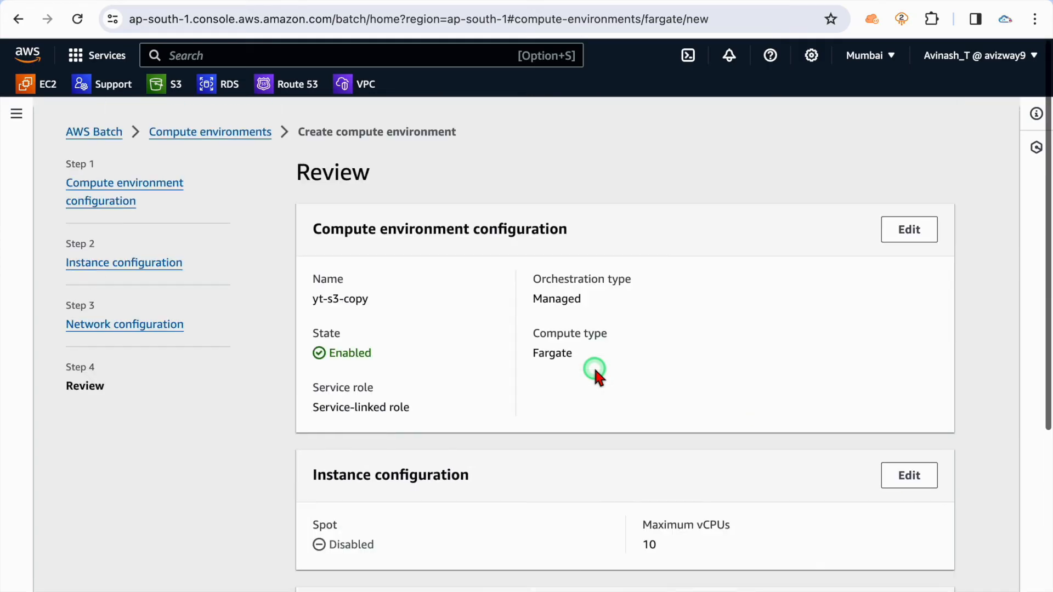
scroll(594, 372, "down", 5)
left_click(814, 569)
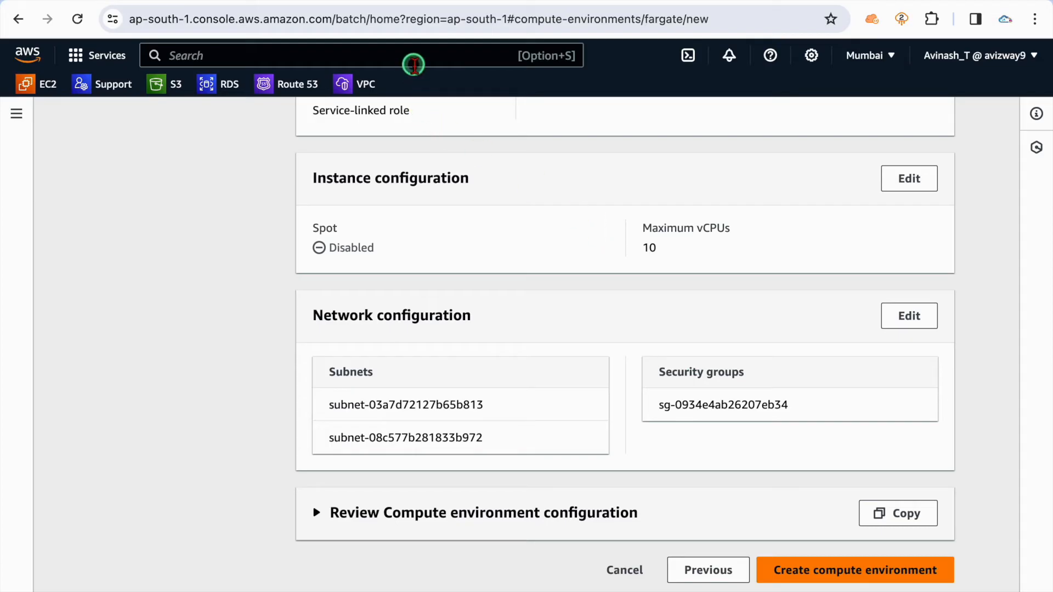
Step: Search AWS services for ecs and open the Elastic Container Service clusters list in a separate tab to check existing clusters
type("ecs")
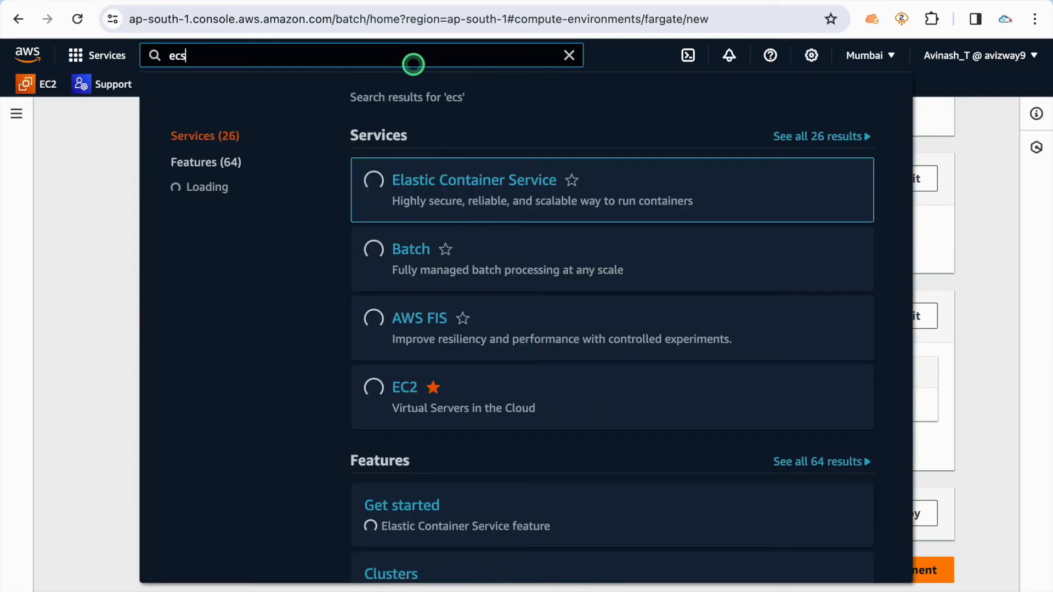
left_click(462, 181)
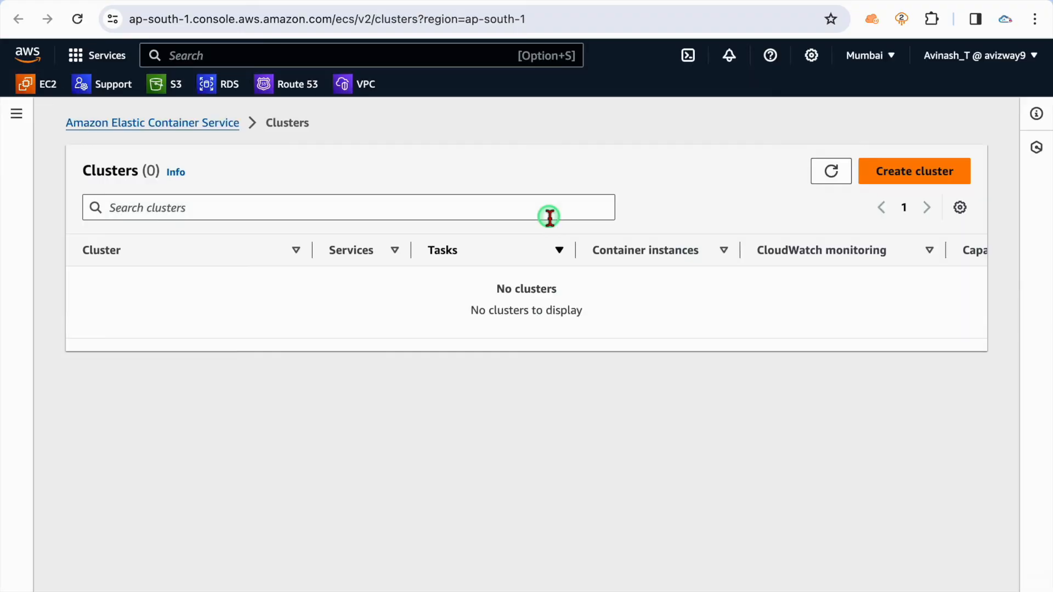
left_click_drag(495, 278, 632, 325)
left_click(632, 325)
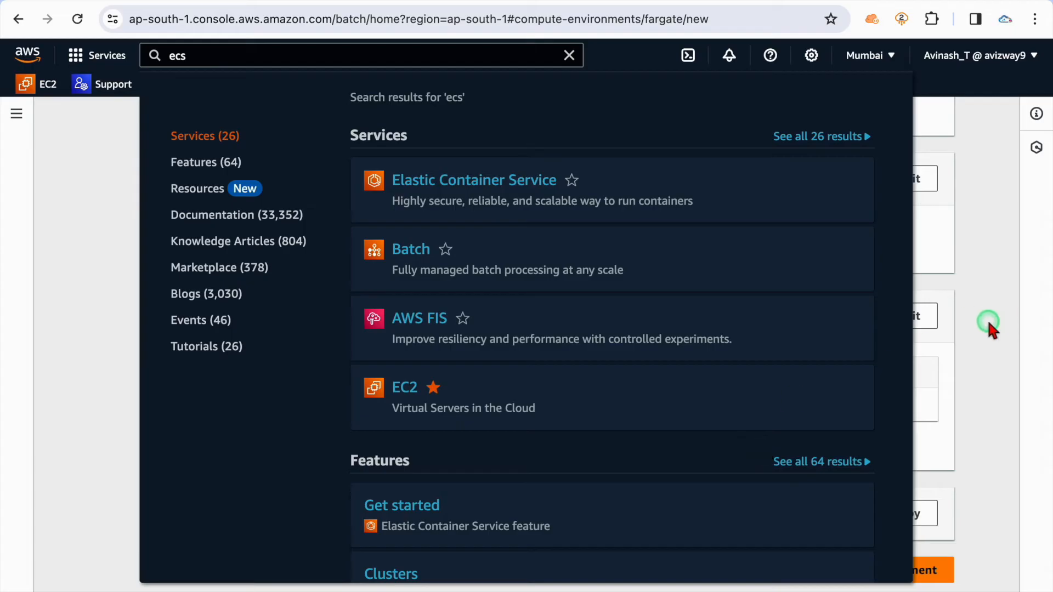
Step: Create the yt-s3-copy compute environment, then refresh the ECS clusters list and widen its Cluster column
left_click(988, 321)
left_click(920, 568)
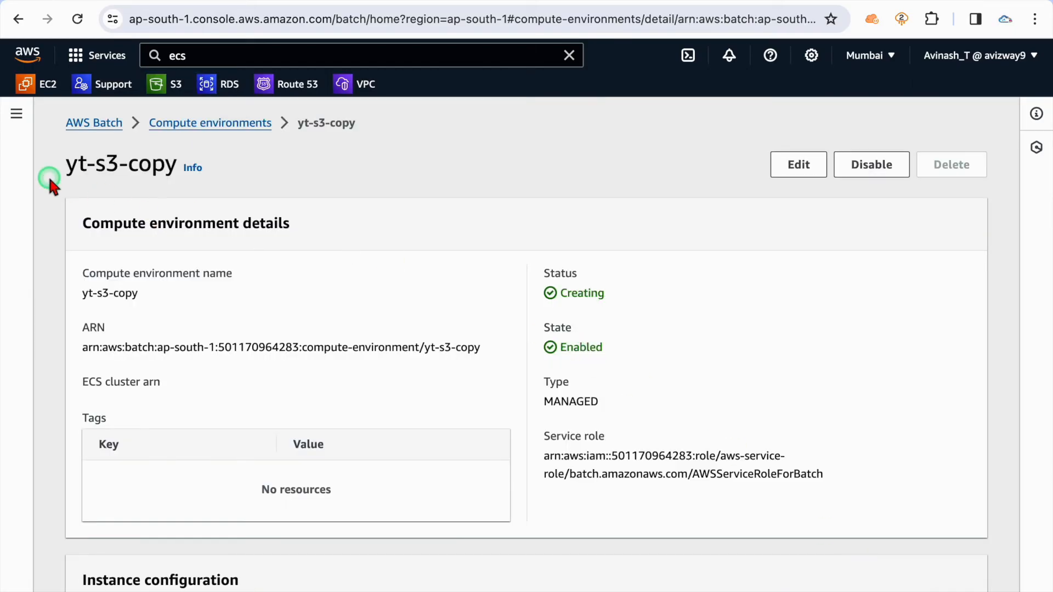
left_click(577, 0)
left_click(831, 171)
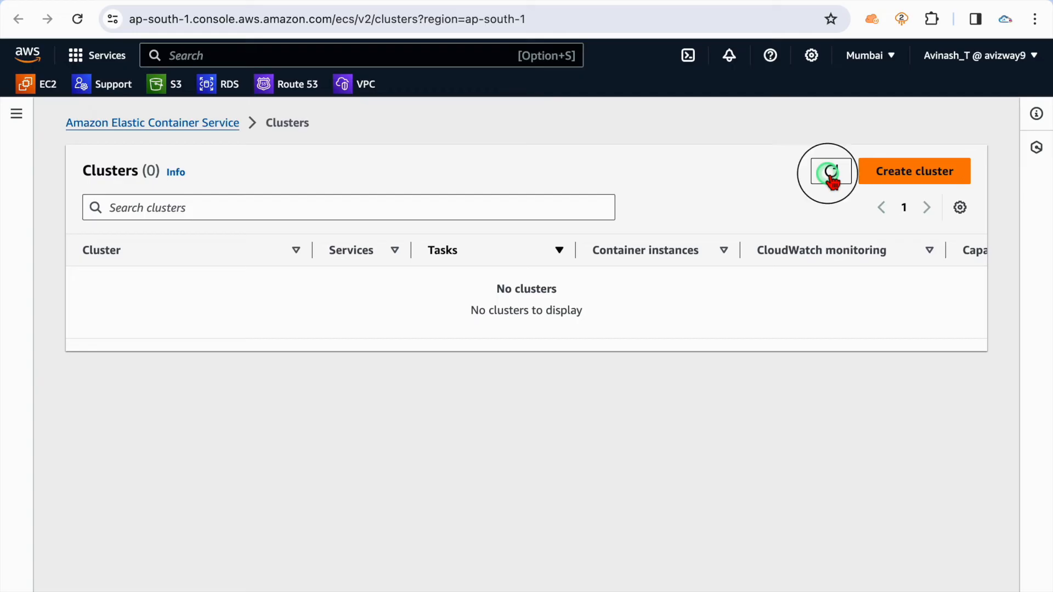
left_click_drag(313, 251, 343, 252)
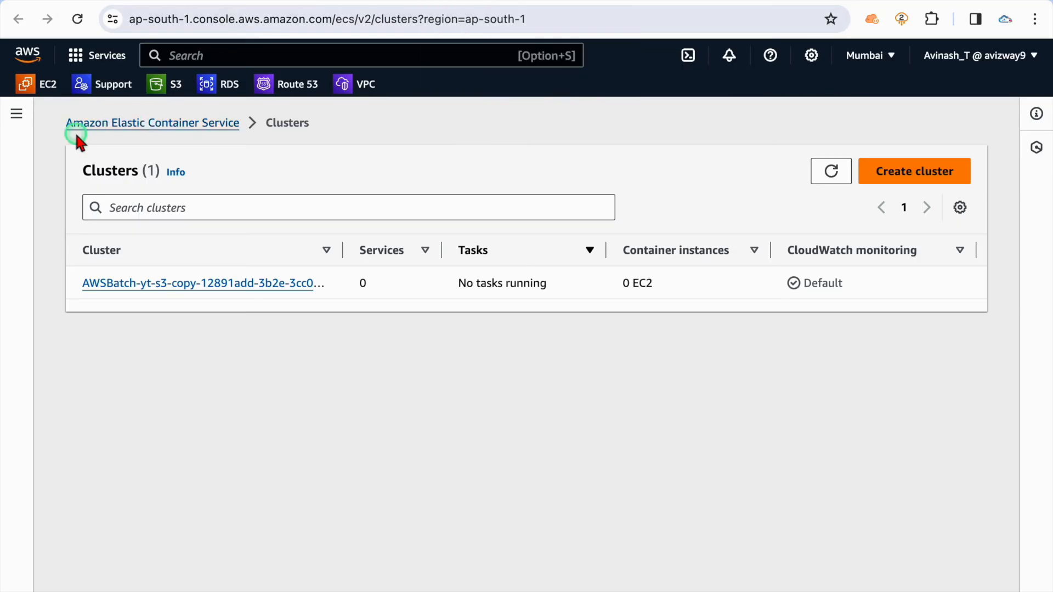
Step: Open the AWSBatch-yt-s3-copy cluster and examine its overview and tasks
left_click(195, 284)
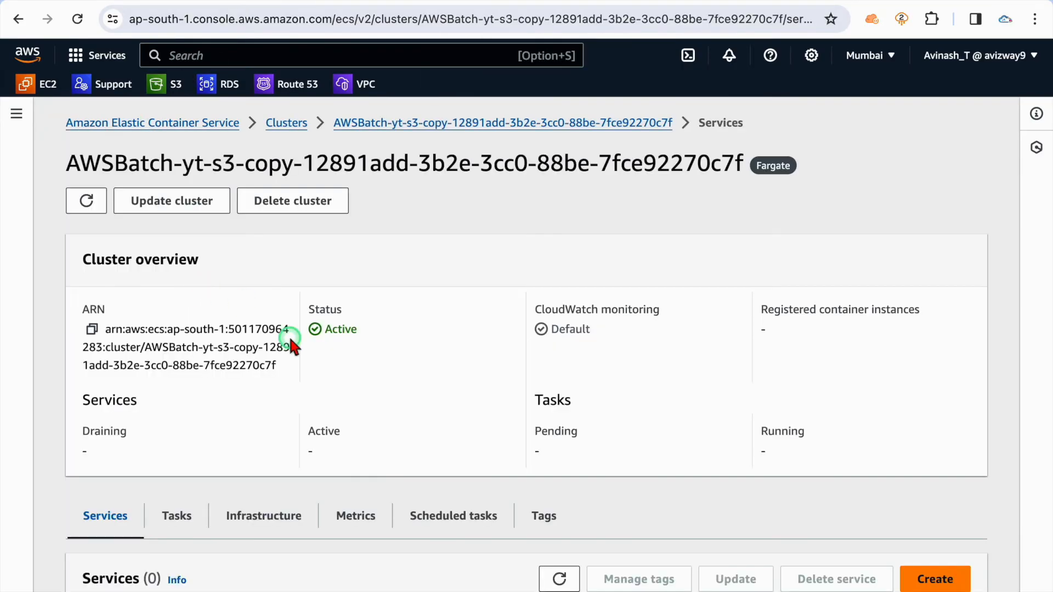
scroll(288, 335, "down", 4)
left_click(174, 316)
scroll(305, 477, "down", 1)
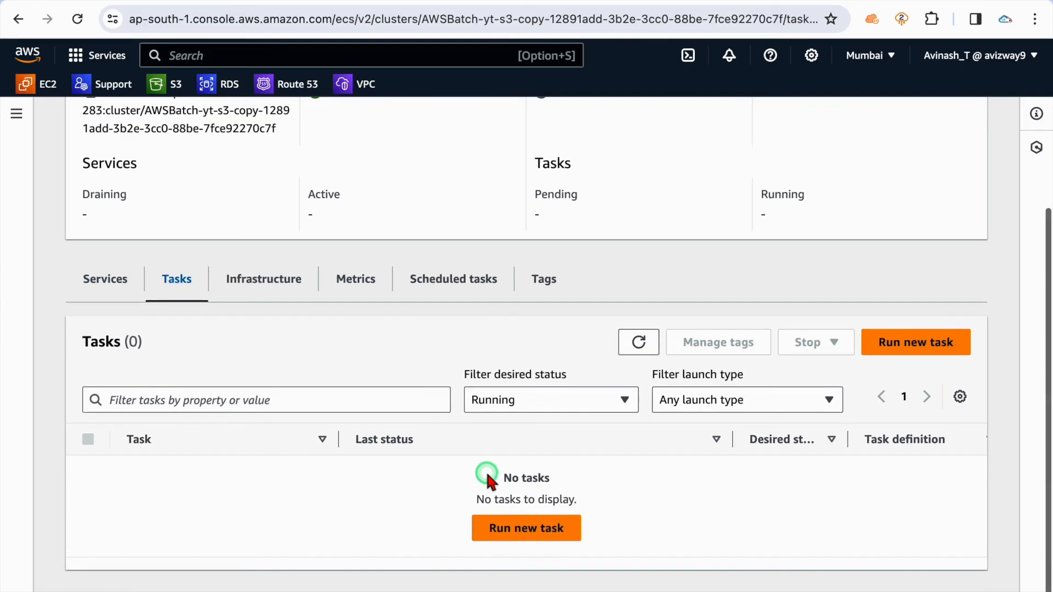
left_click_drag(486, 471, 630, 493)
left_click(630, 493)
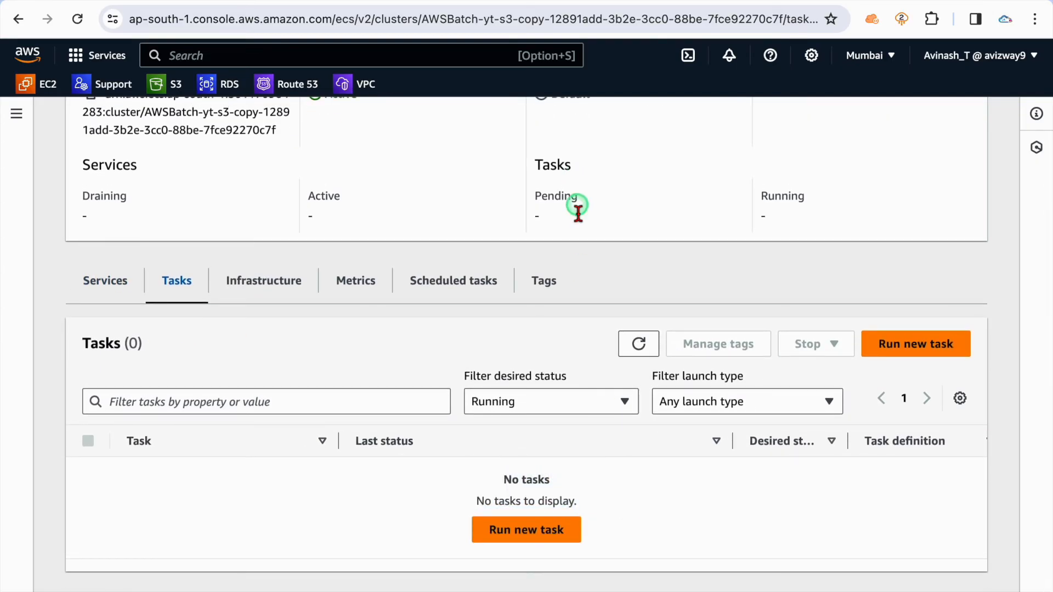
scroll(579, 235, "up", 5)
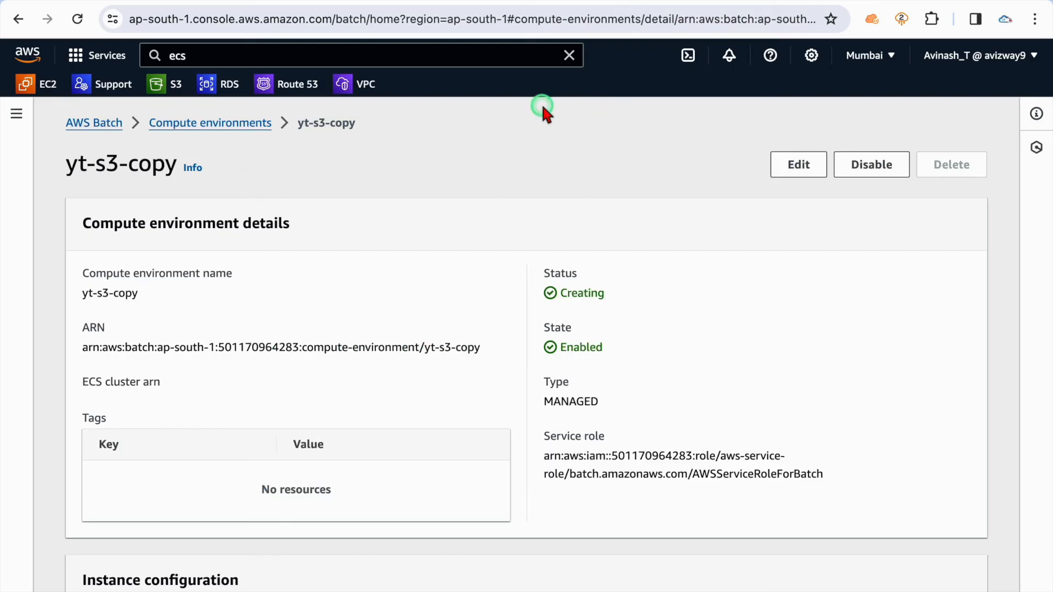
Step: Return to AWS Batch and start a new job queue with Fargate orchestration, naming it yt-s3-copy-queue
left_click(16, 113)
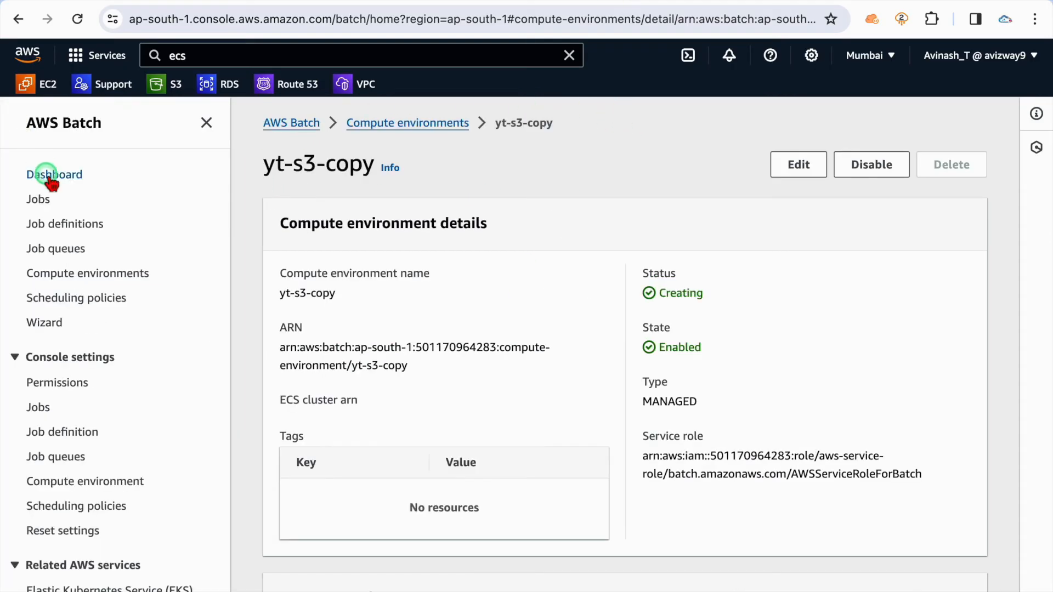
left_click(51, 241)
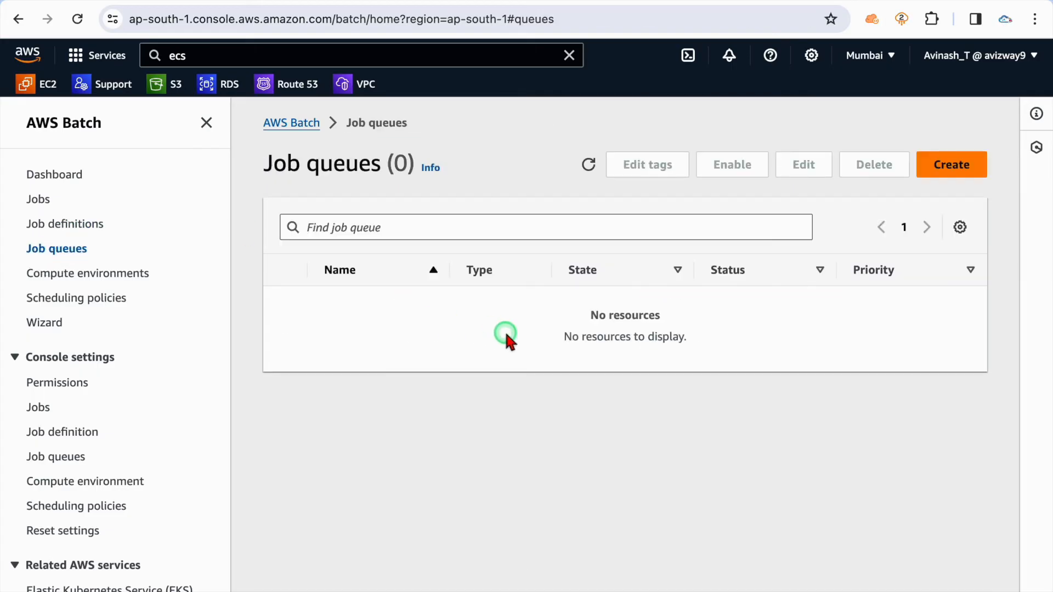
left_click(938, 165)
scroll(536, 308, "down", 1)
scroll(536, 307, "down", 2)
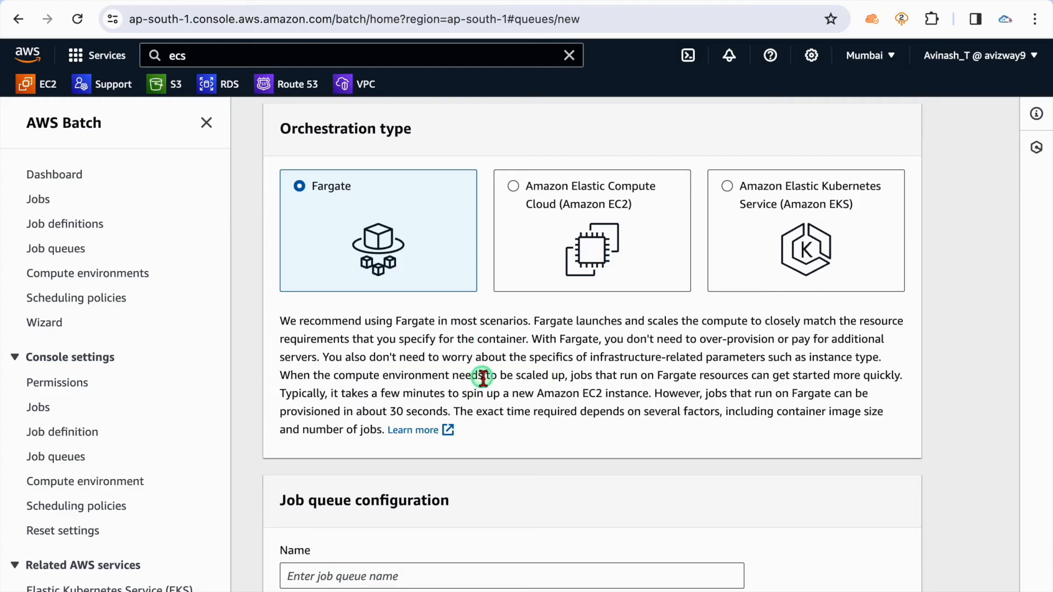
scroll(482, 375, "up", 2)
scroll(482, 375, "down", 3)
scroll(481, 375, "down", 5)
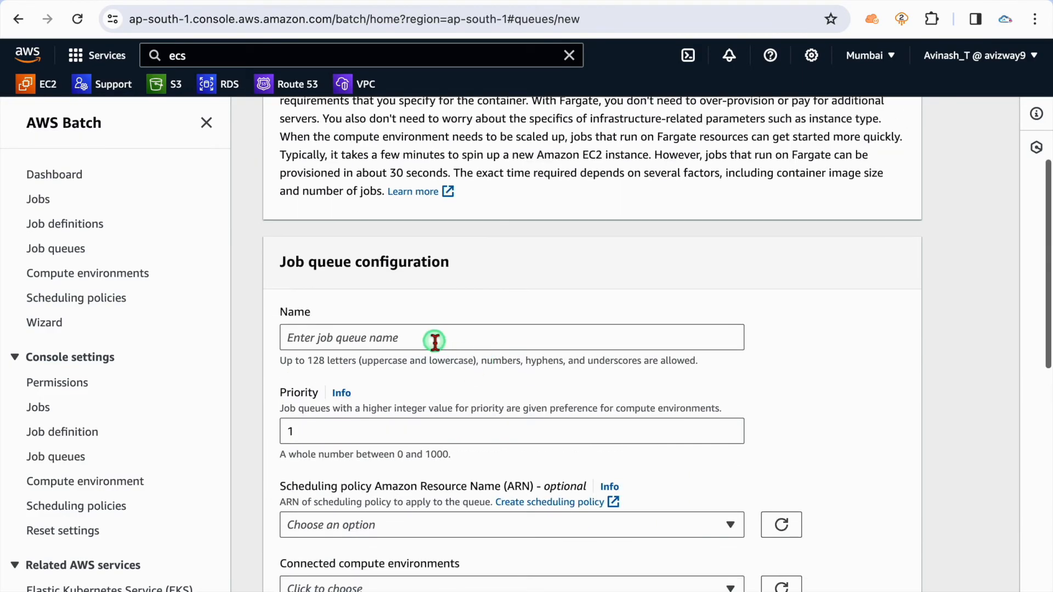
left_click(436, 341)
type("y")
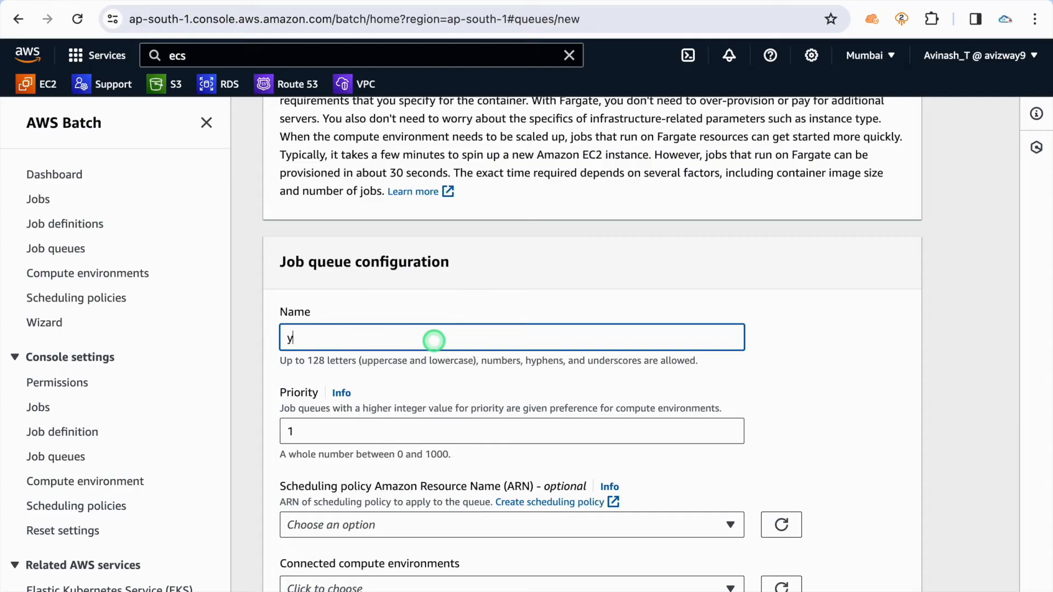
type("t-s3-copy-queue")
Step: Connect the yt-s3-copy compute environment to the queue, leave the job state limits unset, and create the job queue
scroll(813, 410, "down", 5)
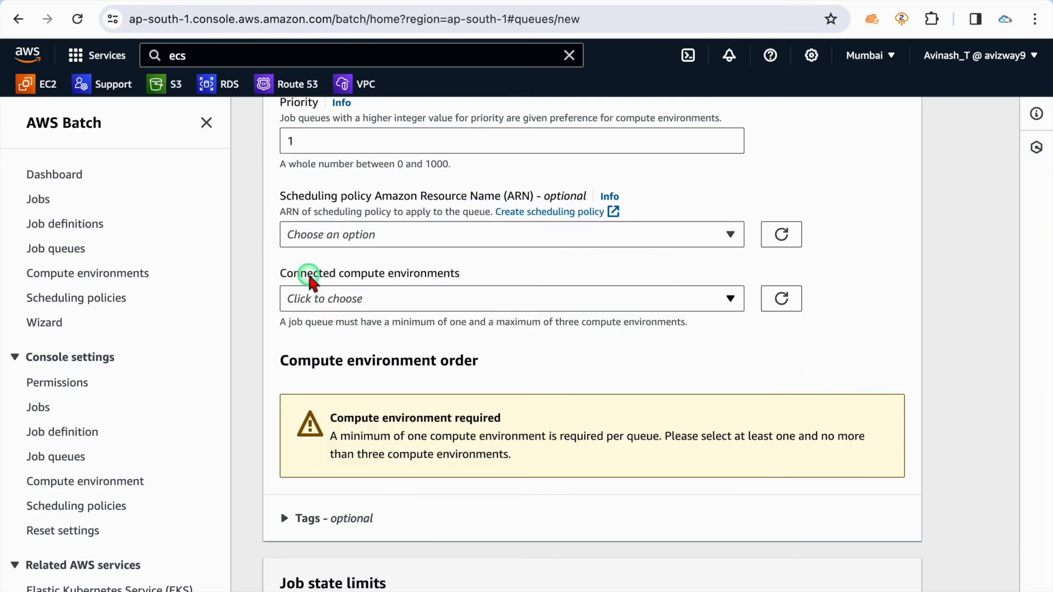
triple_click(310, 277)
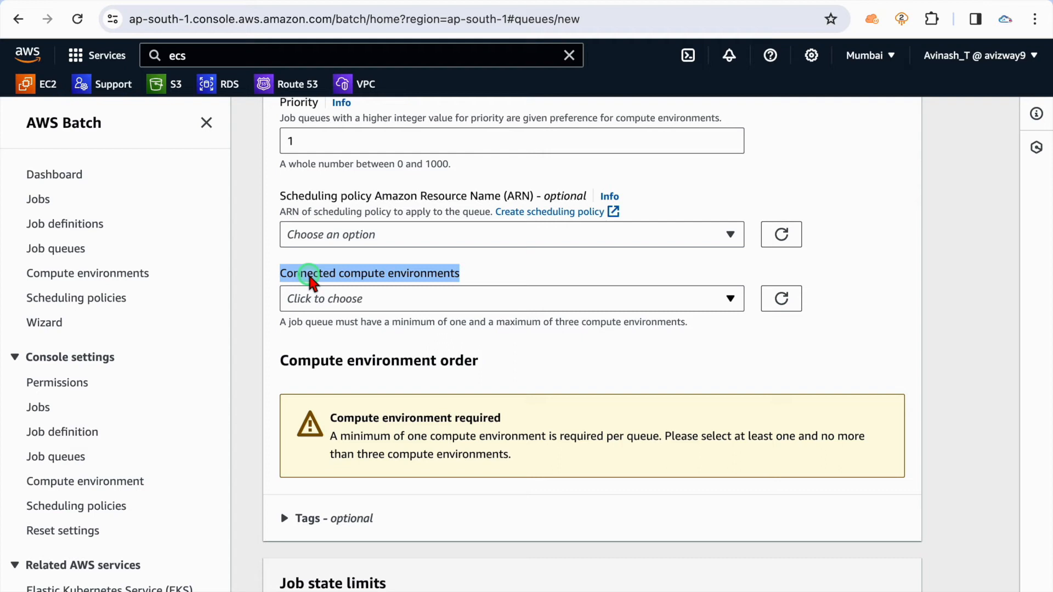
left_click(331, 299)
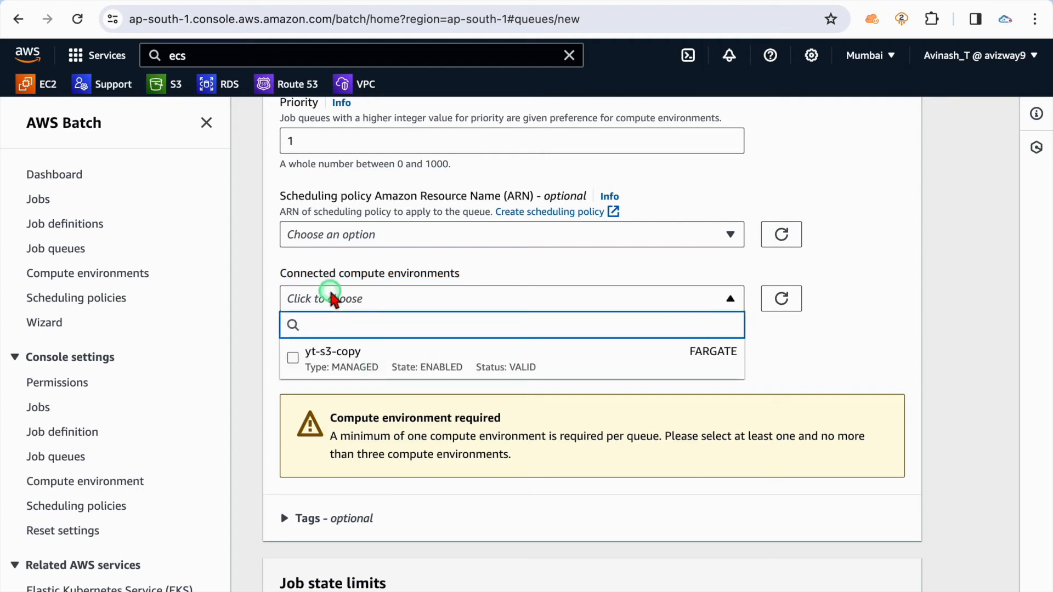
left_click(328, 359)
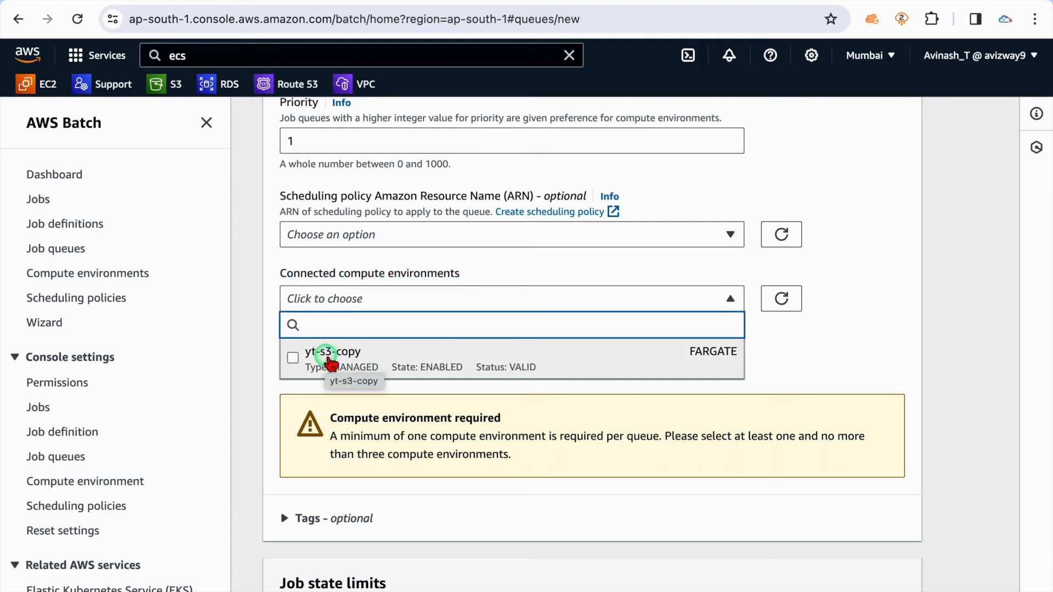
left_click(329, 359)
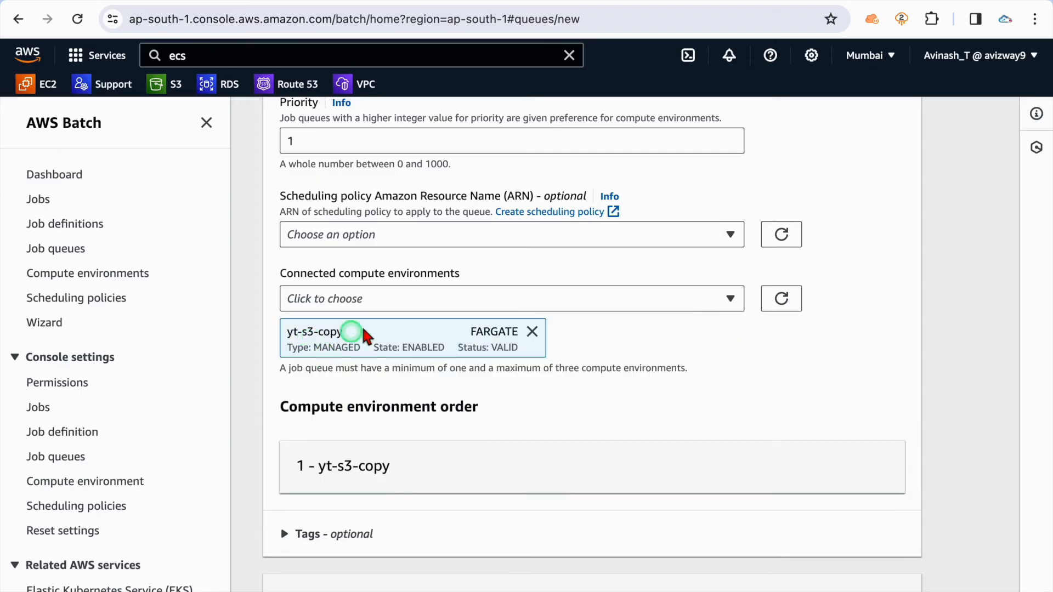
scroll(823, 338, "down", 8)
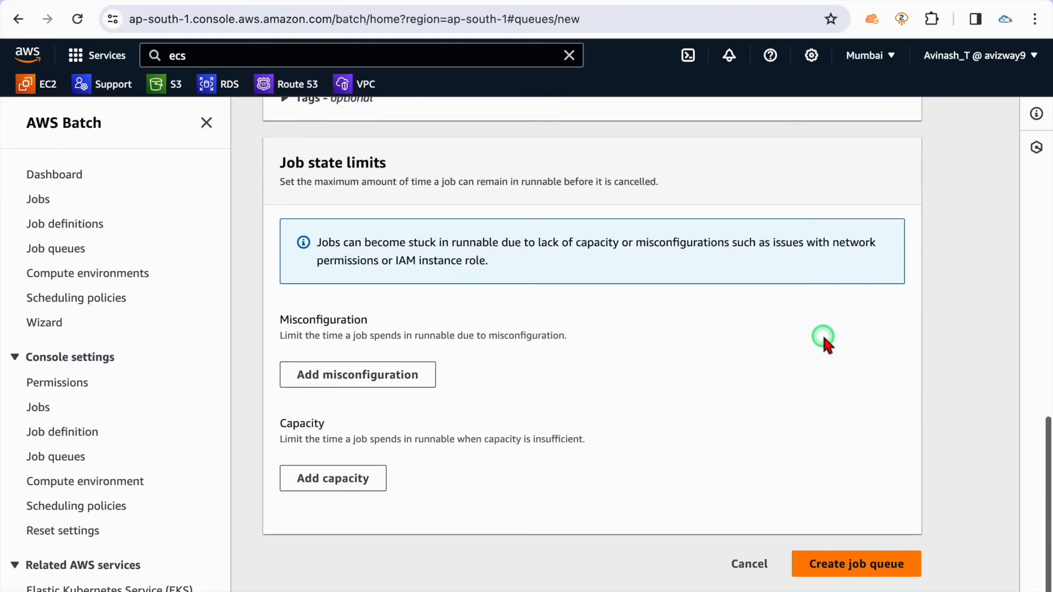
left_click(850, 559)
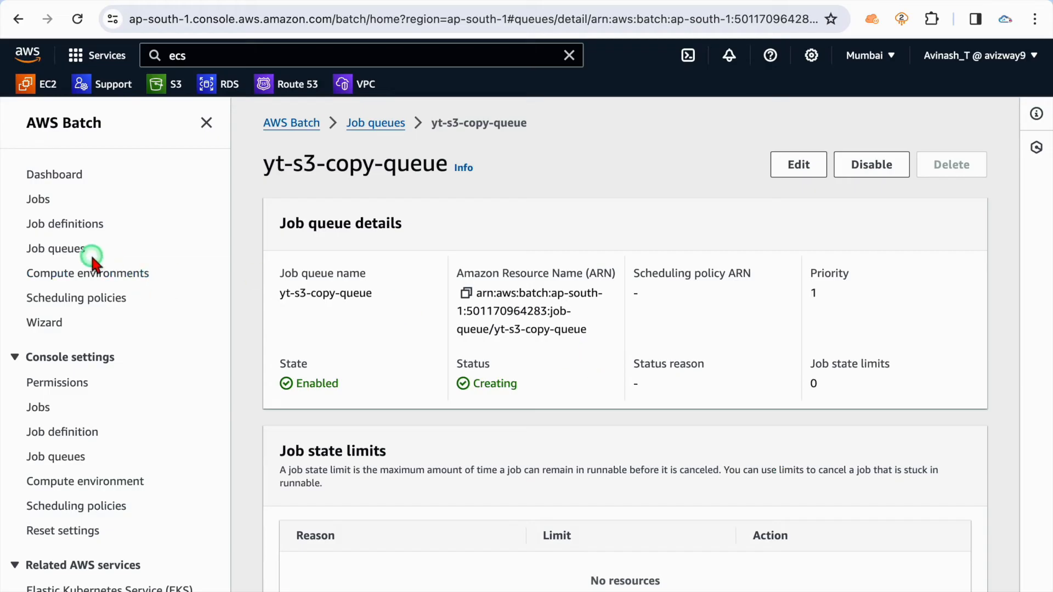
Step: Switch to the batch.drawio notes in diagrams.net and highlight the job queue and job definition items in the primary components list
left_click(61, 256)
left_click(678, 1)
triple_click(542, 488)
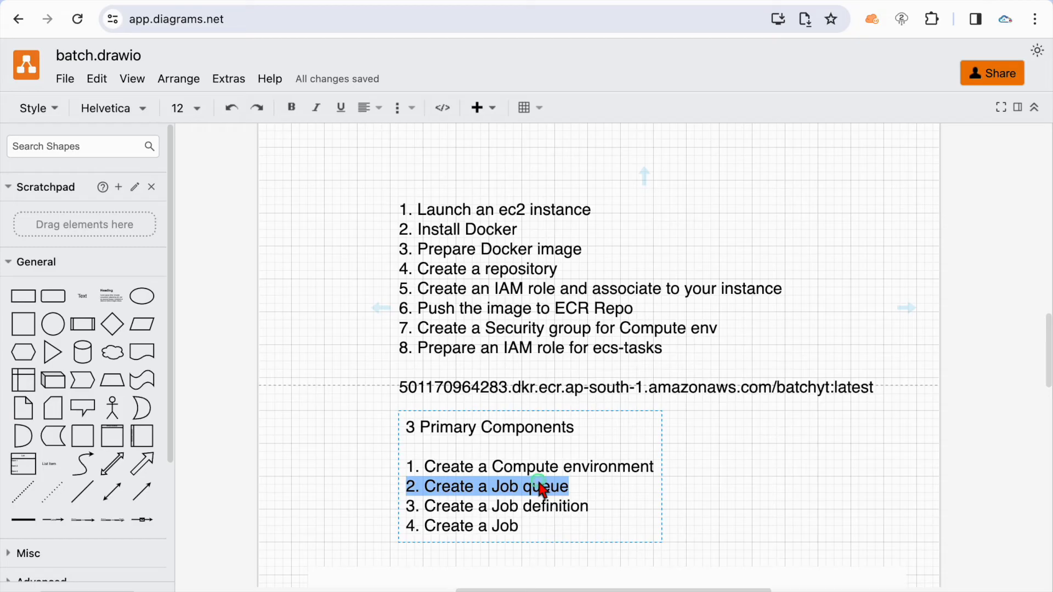
left_click(535, 509)
triple_click(535, 507)
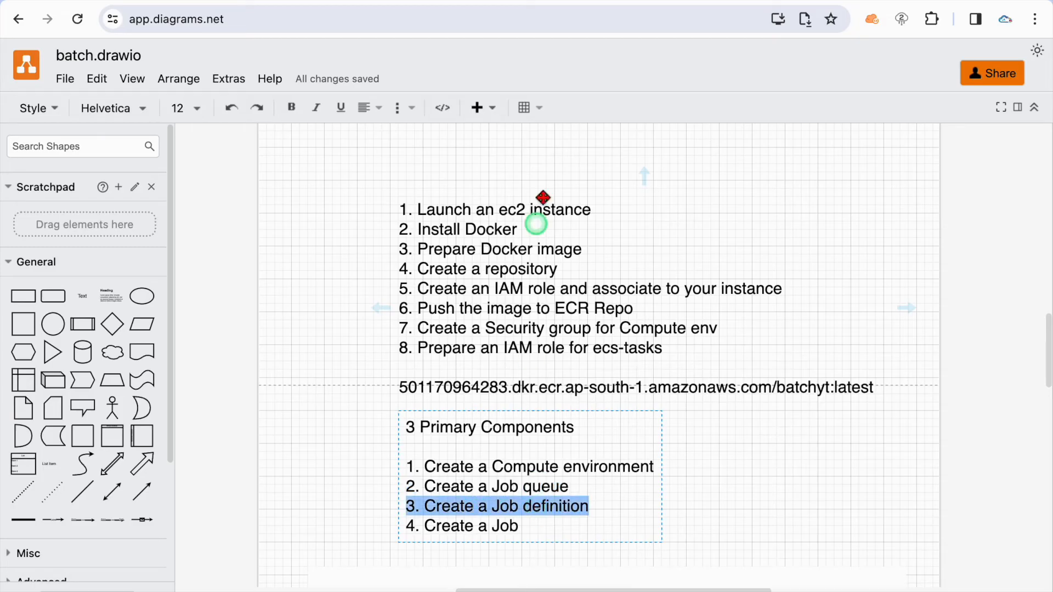
Step: Switch back to AWS Batch and start a new job definition with the Fargate orchestration type
left_click(433, 1)
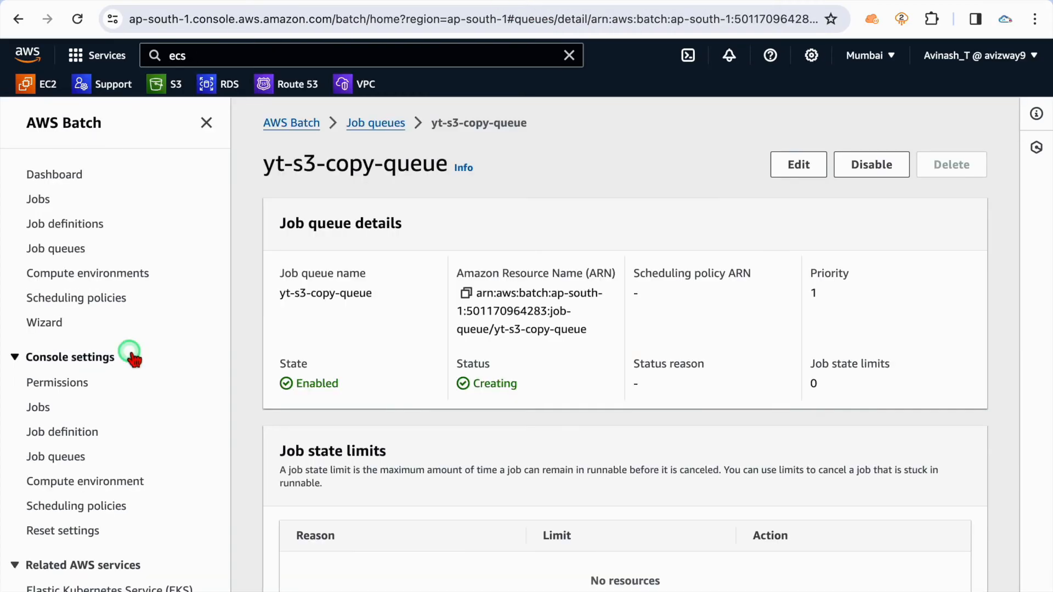
left_click(60, 226)
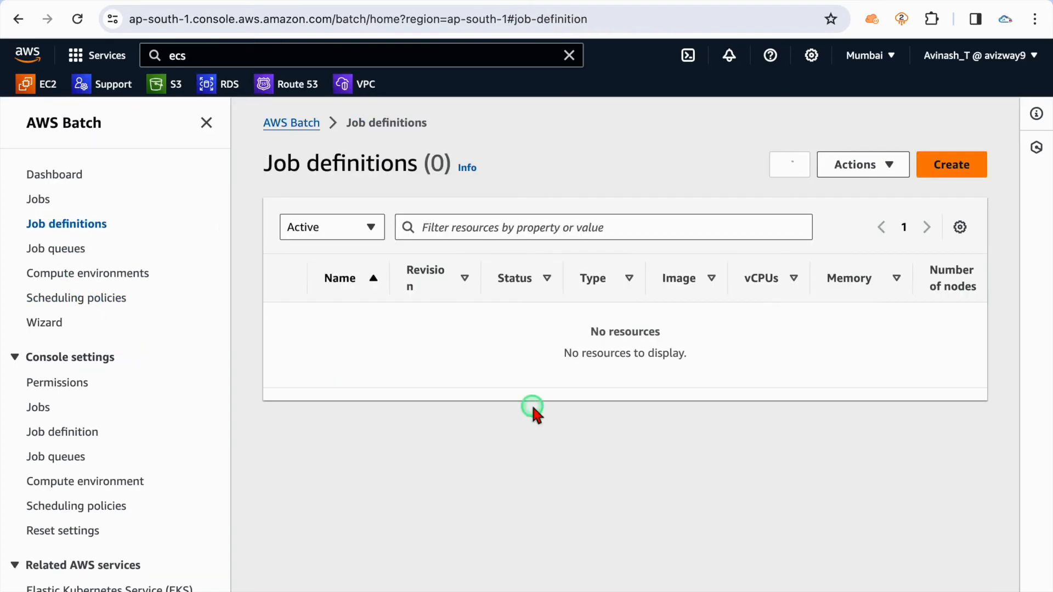
left_click(941, 165)
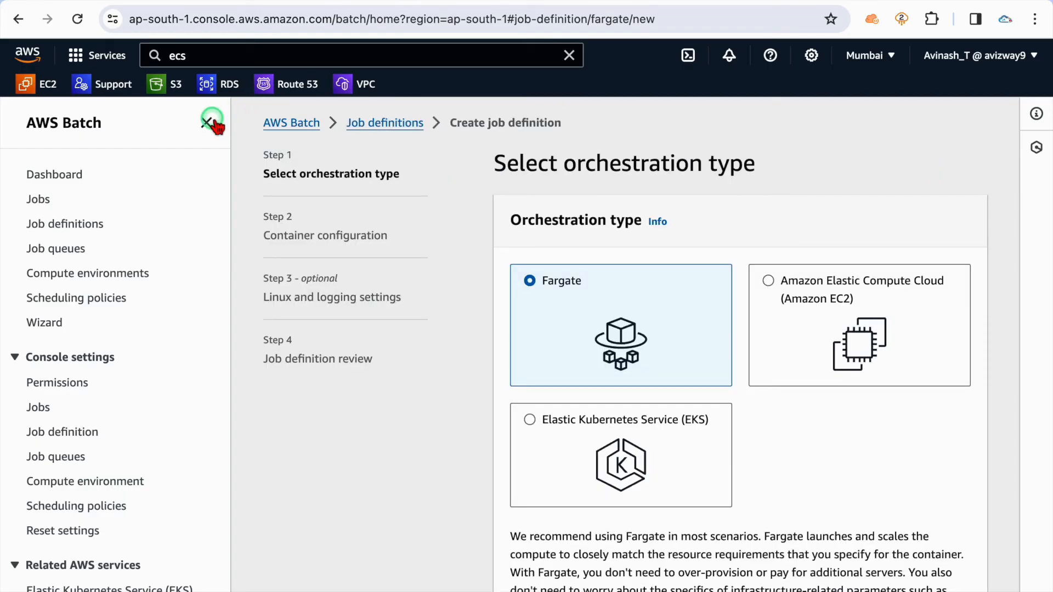
left_click(208, 122)
left_click(340, 281)
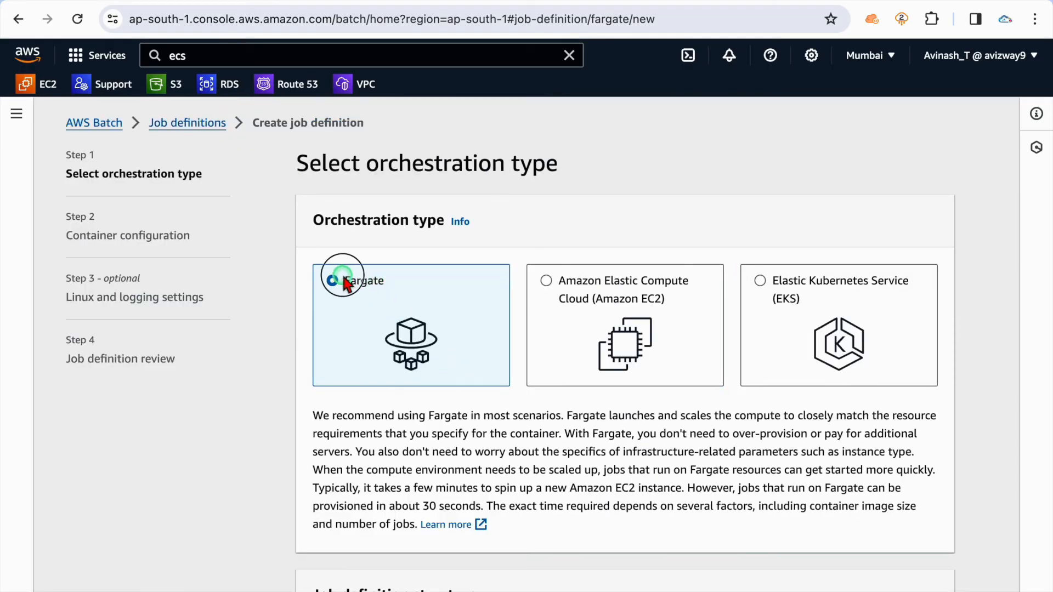
left_click_drag(343, 279, 418, 280)
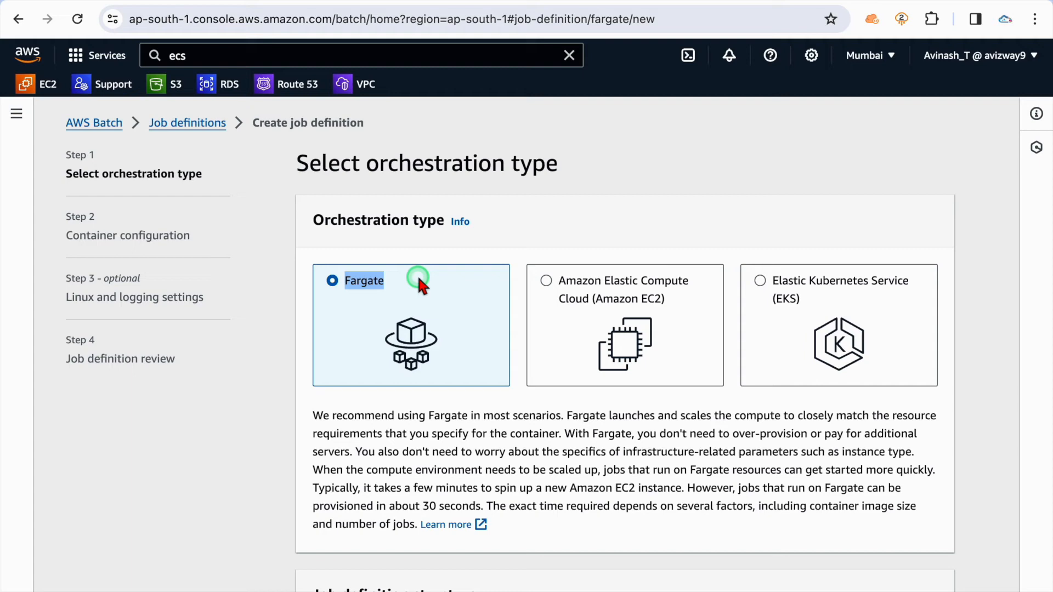
Step: Keep the legacy containerProperties structure enabled and name the job definition yt-s3-copy-td
scroll(502, 442, "down", 9)
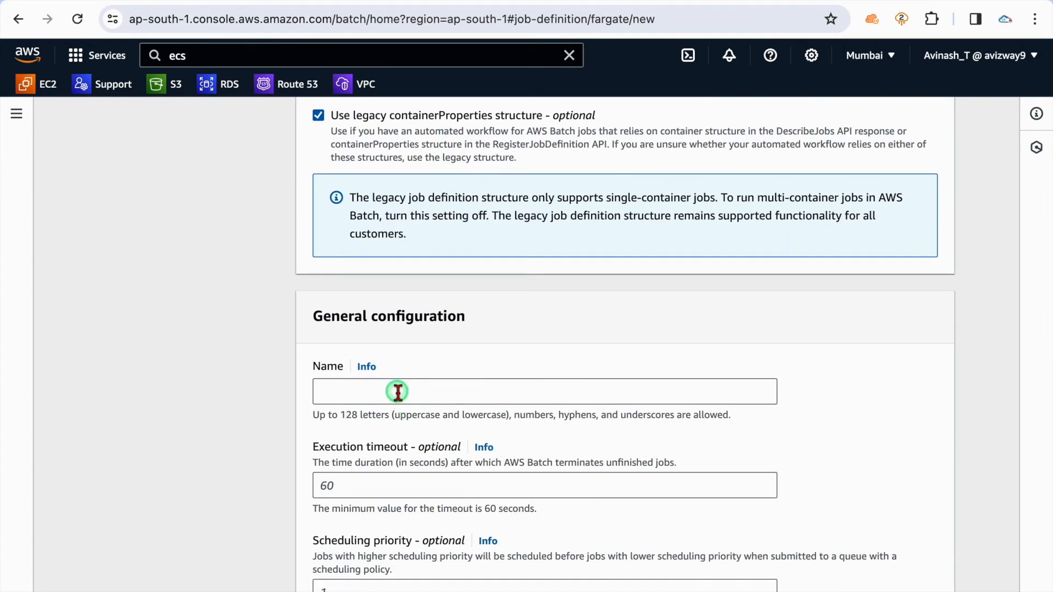
left_click(398, 391)
type("yt")
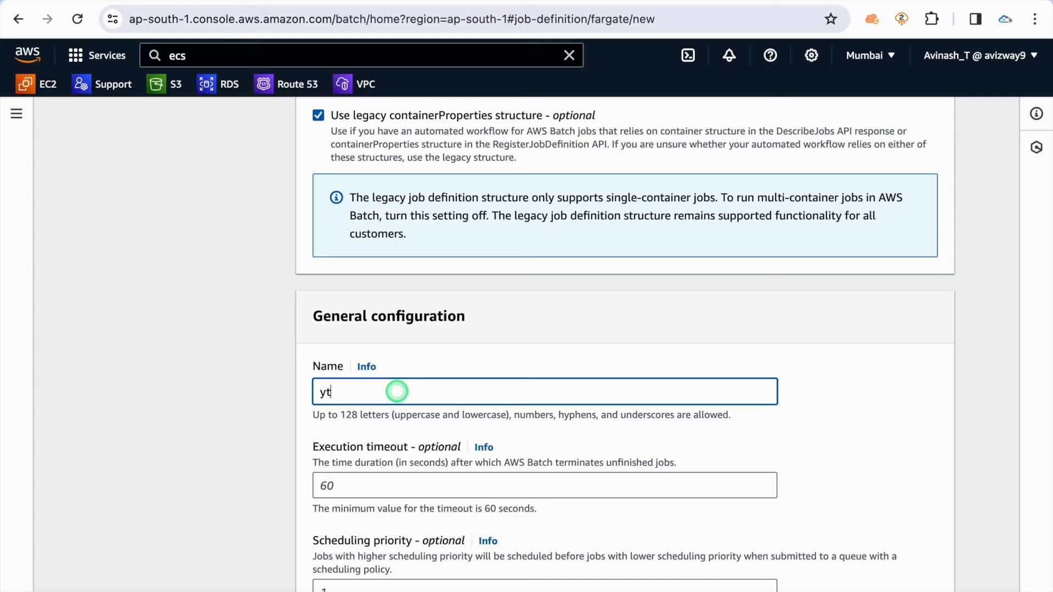
type("-s3-copy")
scroll(518, 421, "down", 2)
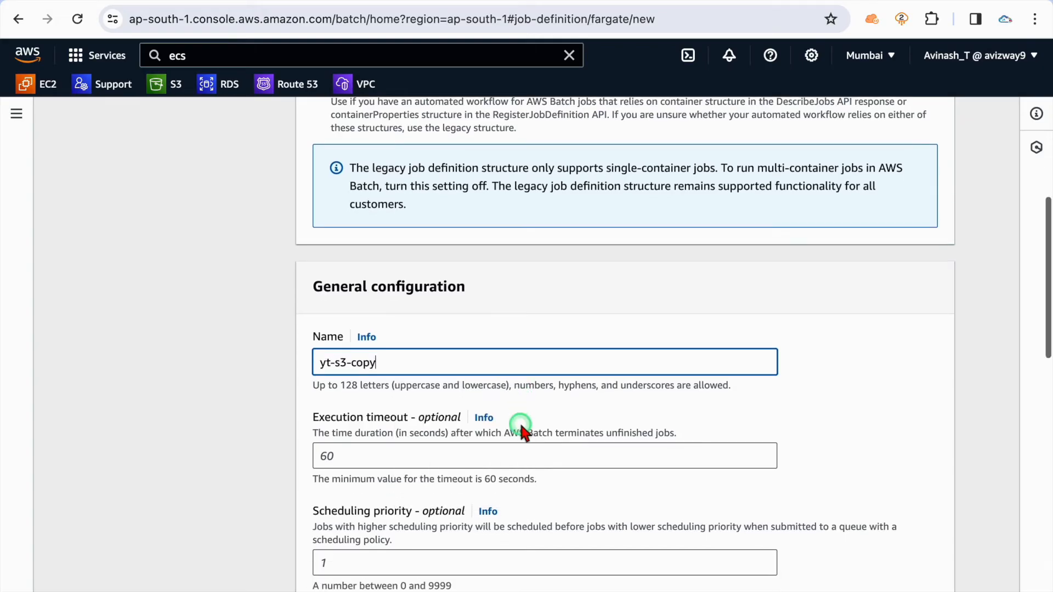
type("-td")
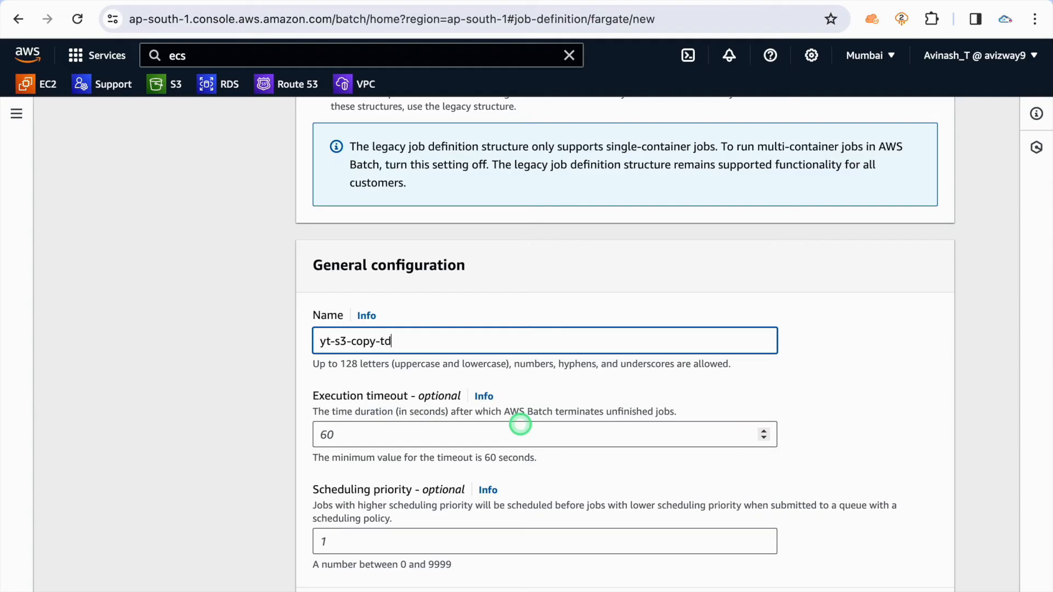
left_click(816, 378)
Step: Leave the execution timeout unset and enable public IP assignment in the Fargate platform configuration
scroll(816, 379, "down", 4)
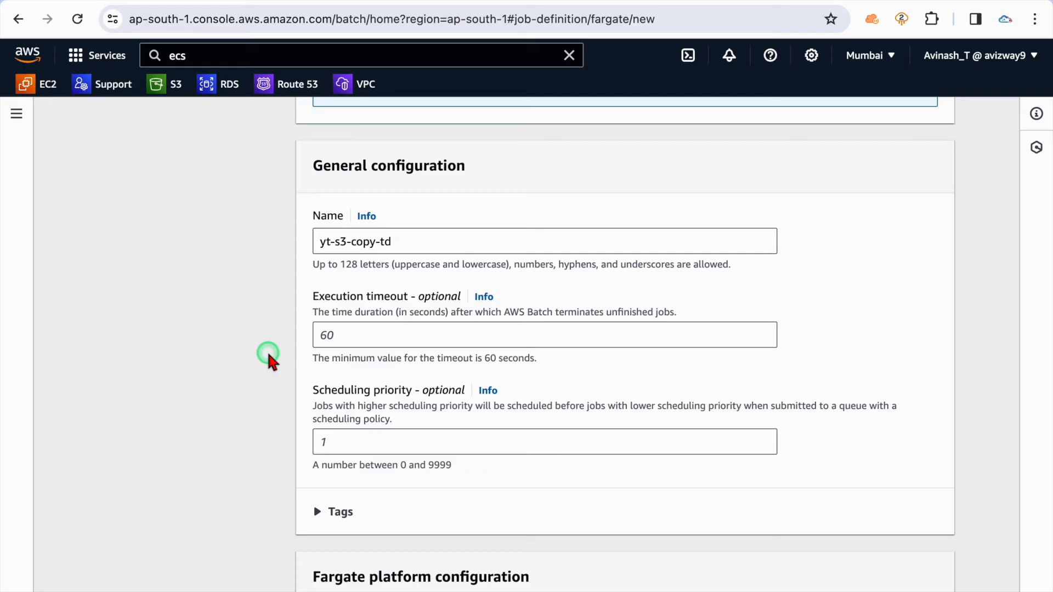
left_click(418, 333)
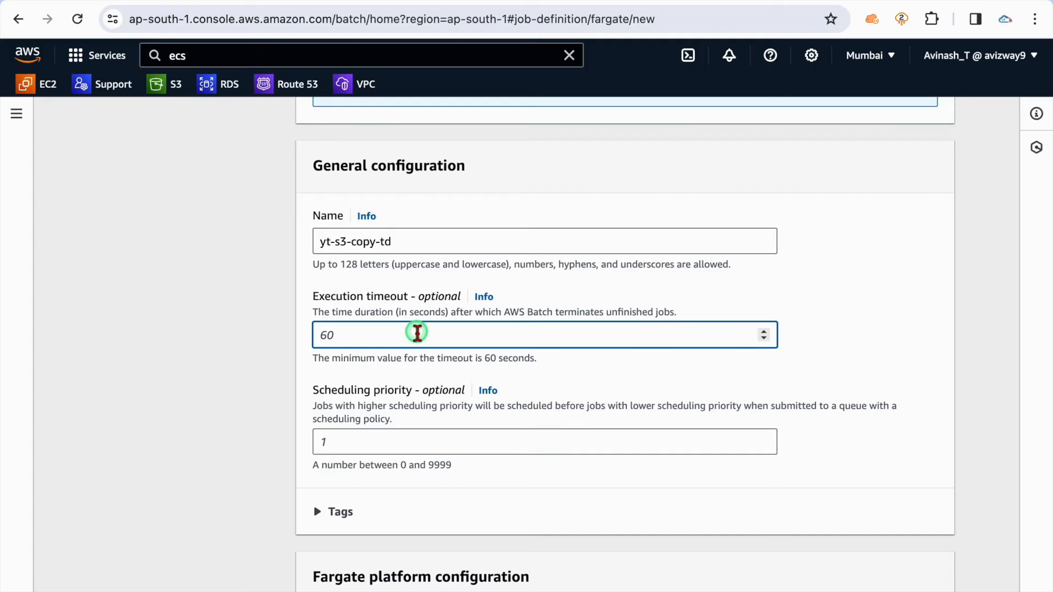
left_click(833, 314)
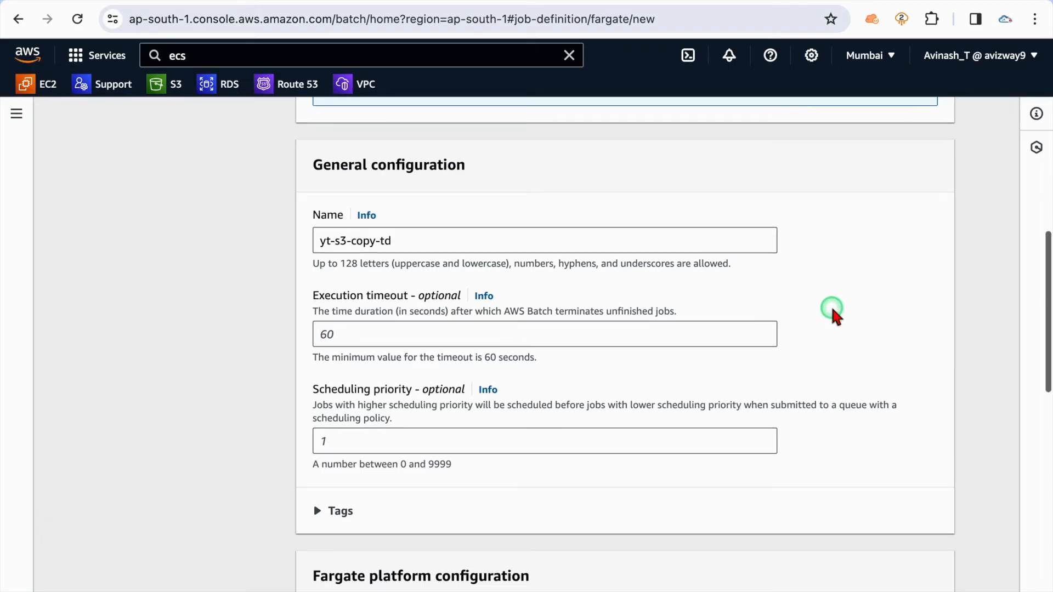
scroll(833, 314, "down", 6)
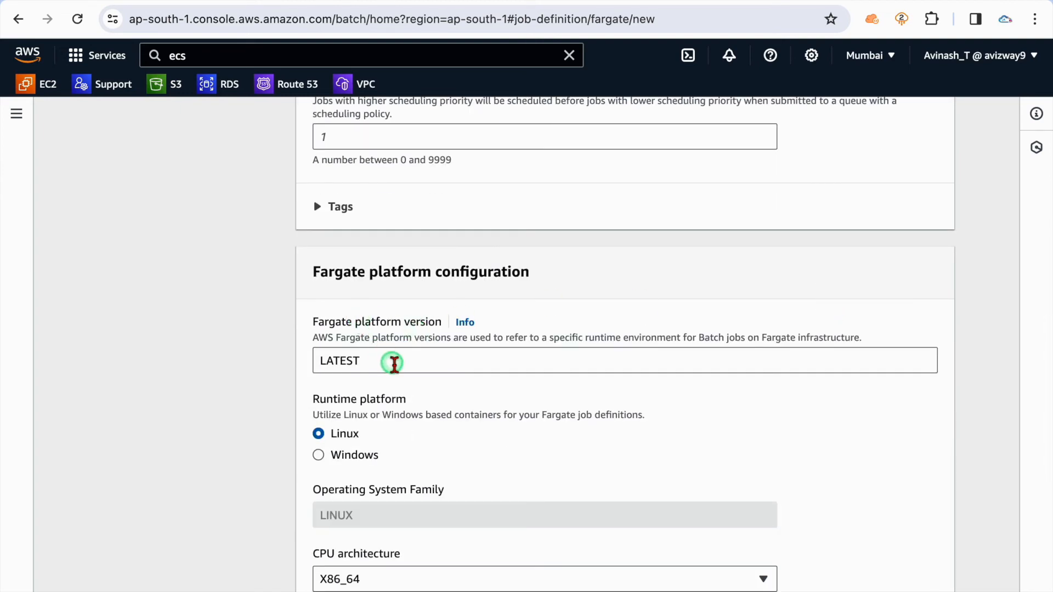
scroll(393, 362, "down", 5)
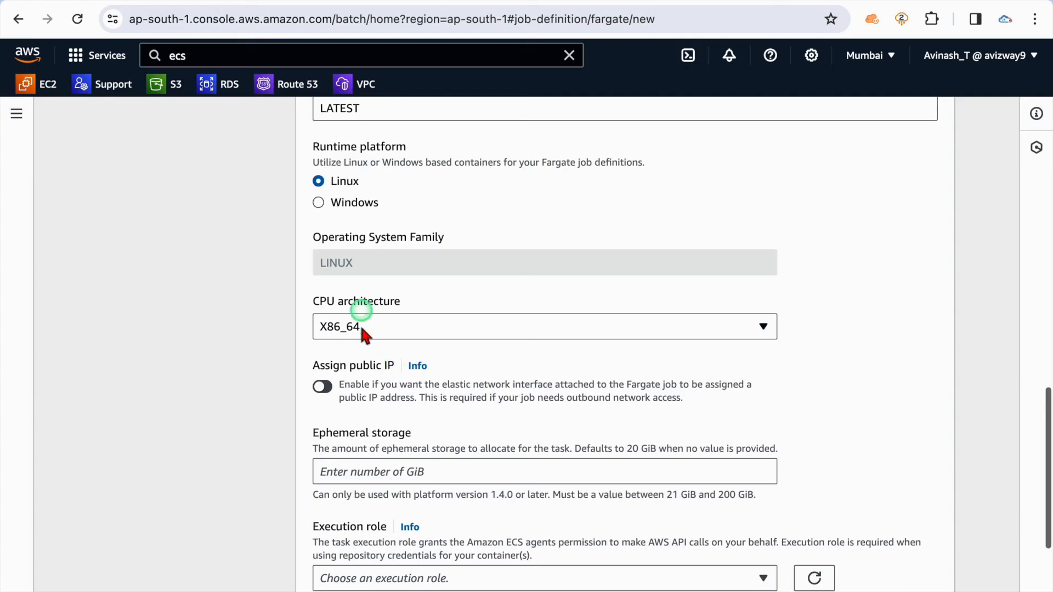
left_click(324, 387)
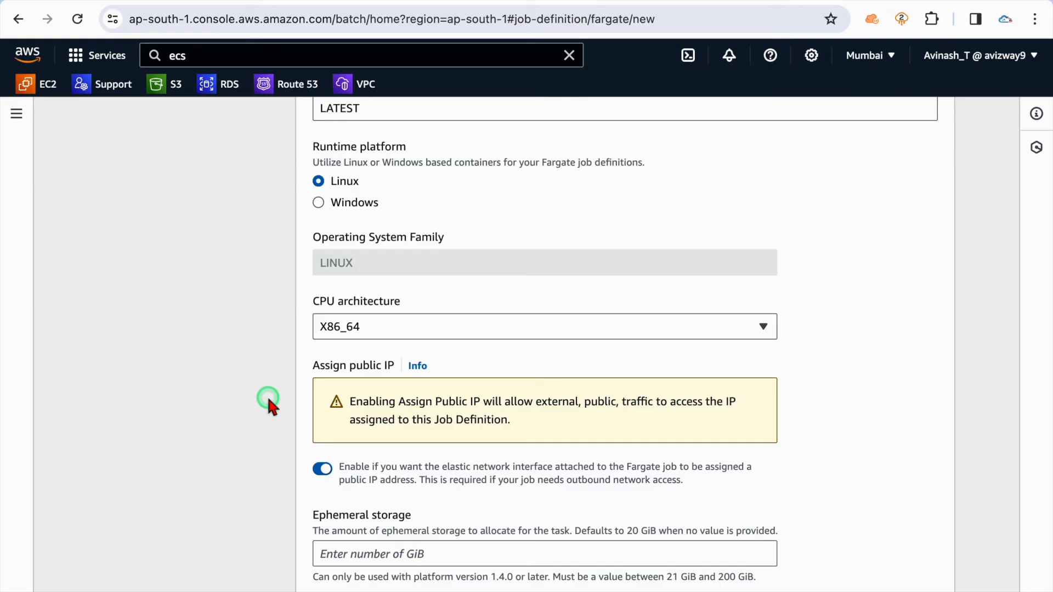
scroll(267, 394, "down", 3)
left_click_drag(361, 295, 489, 317)
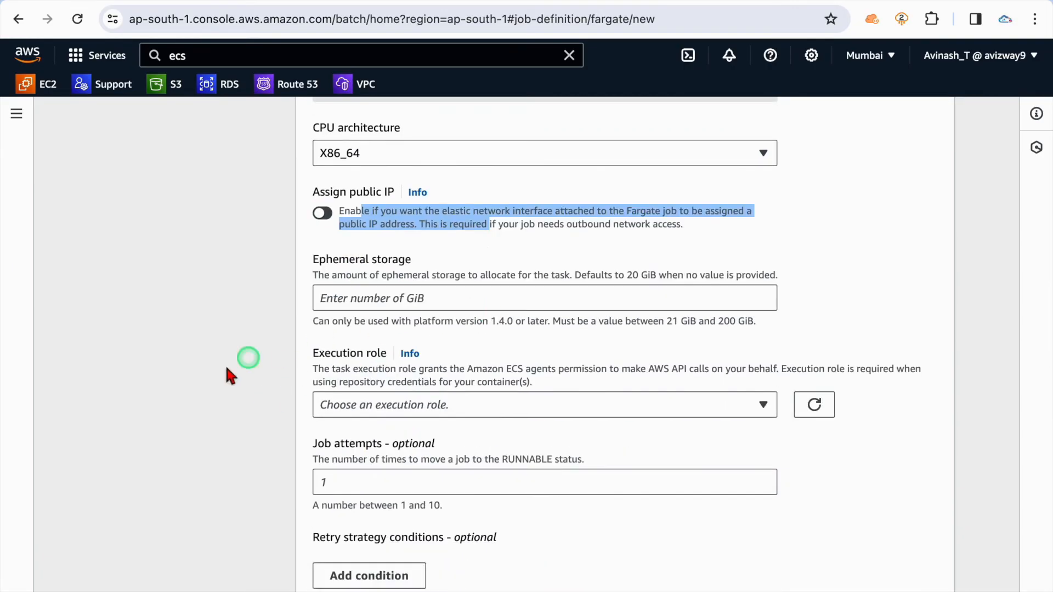
left_click(318, 211)
scroll(196, 314, "down", 1)
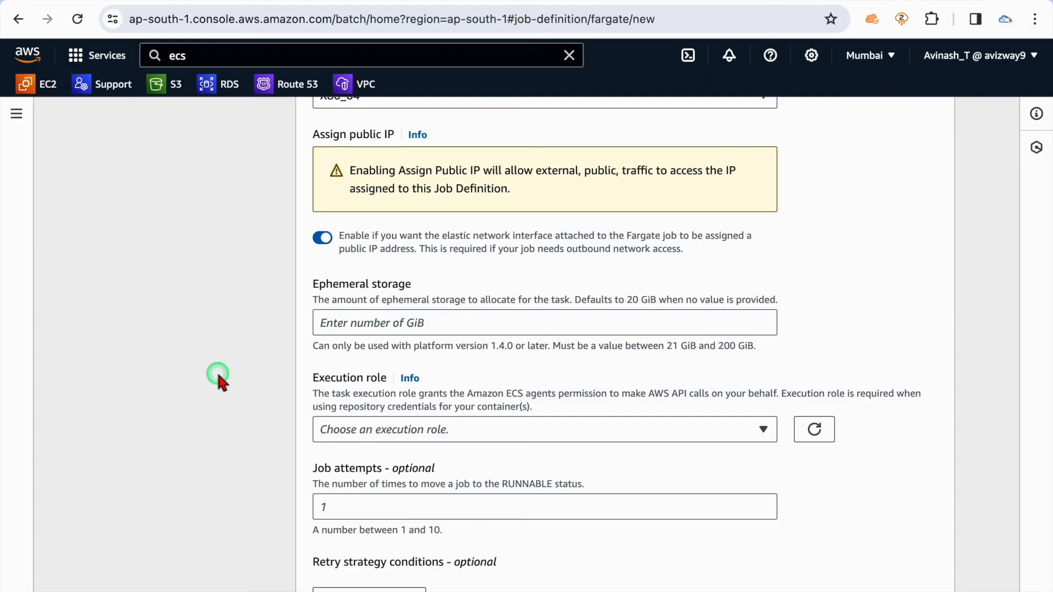
Step: Assign ecsTaskExecutionRole as the execution role of the job definition
scroll(216, 370, "down", 2)
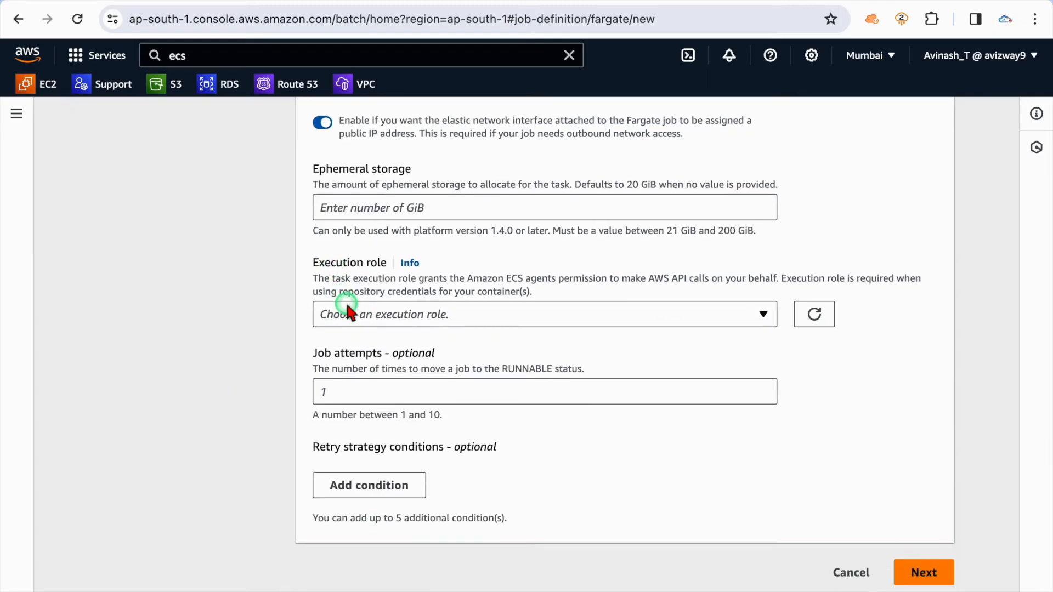
left_click(357, 317)
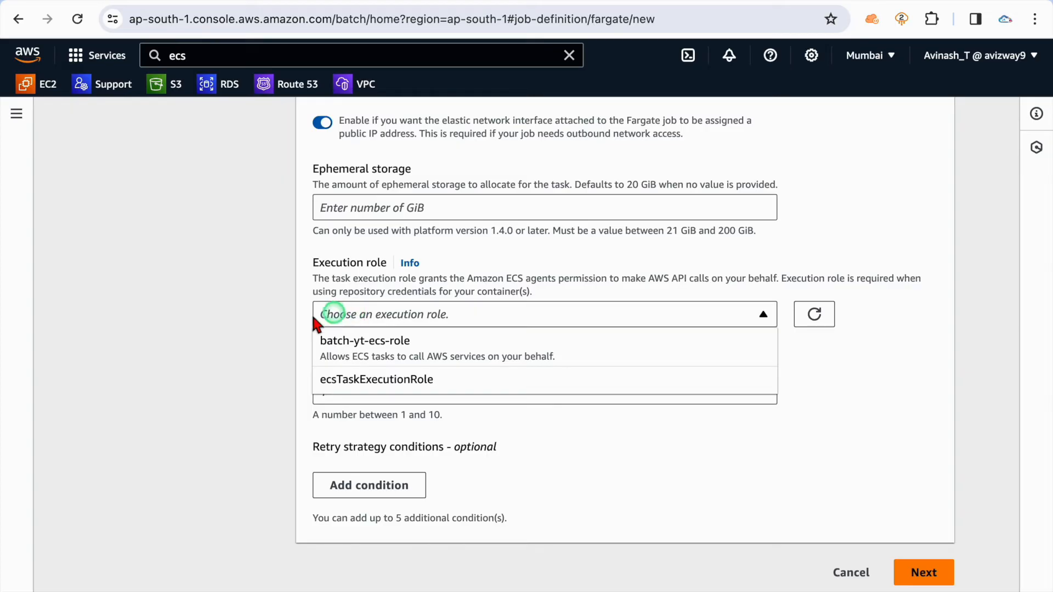
left_click_drag(354, 281, 546, 276)
left_click(593, 281)
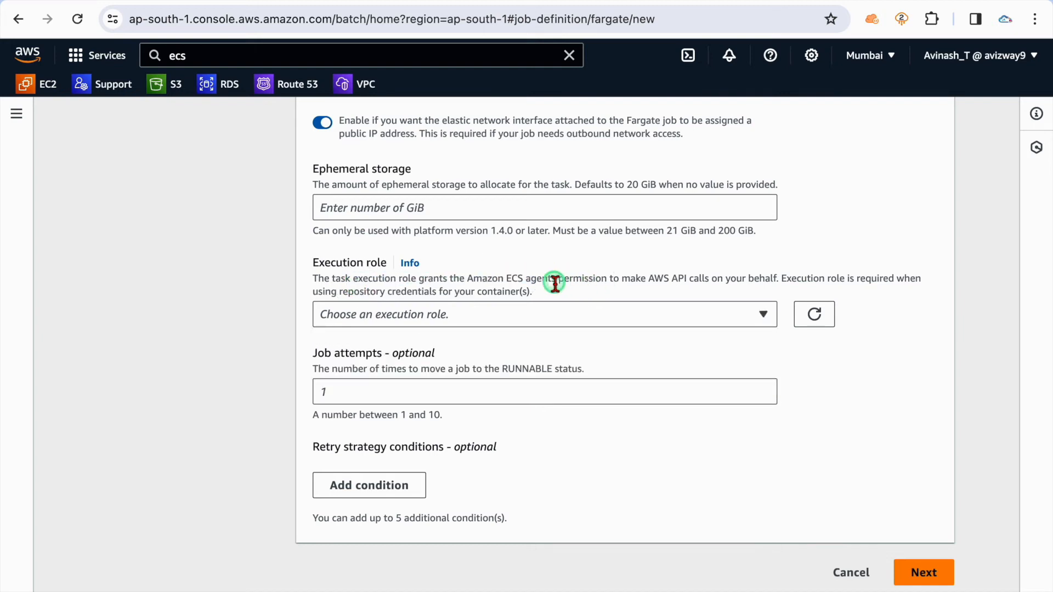
left_click(514, 314)
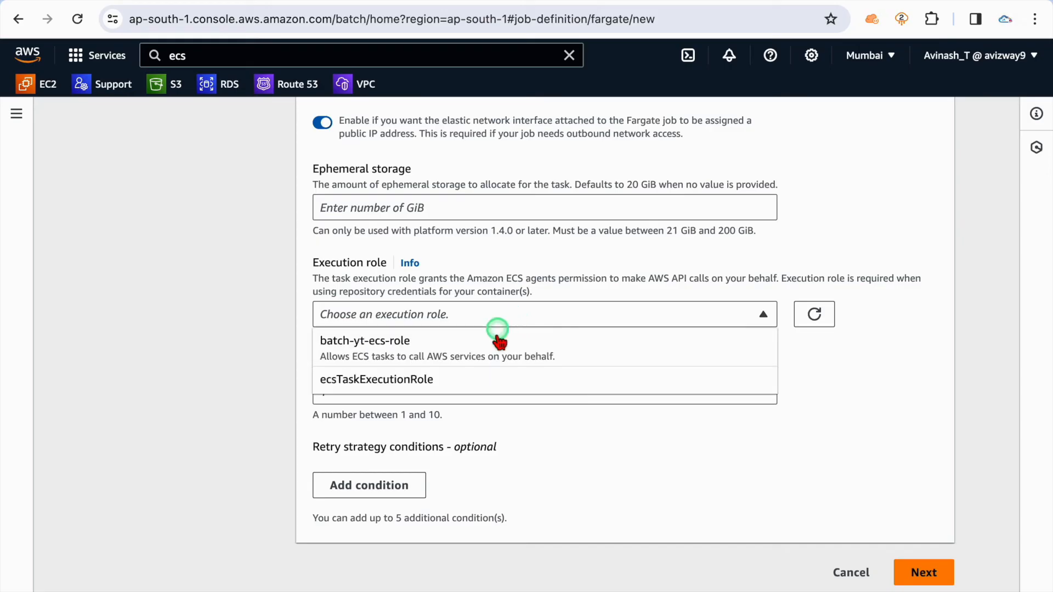
left_click(476, 373)
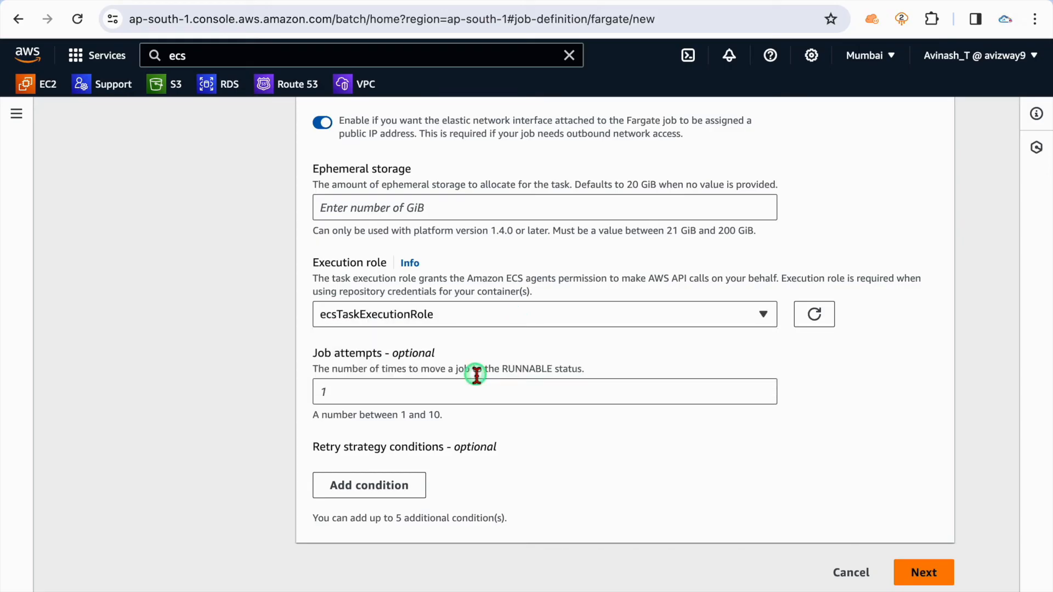
left_click(404, 317)
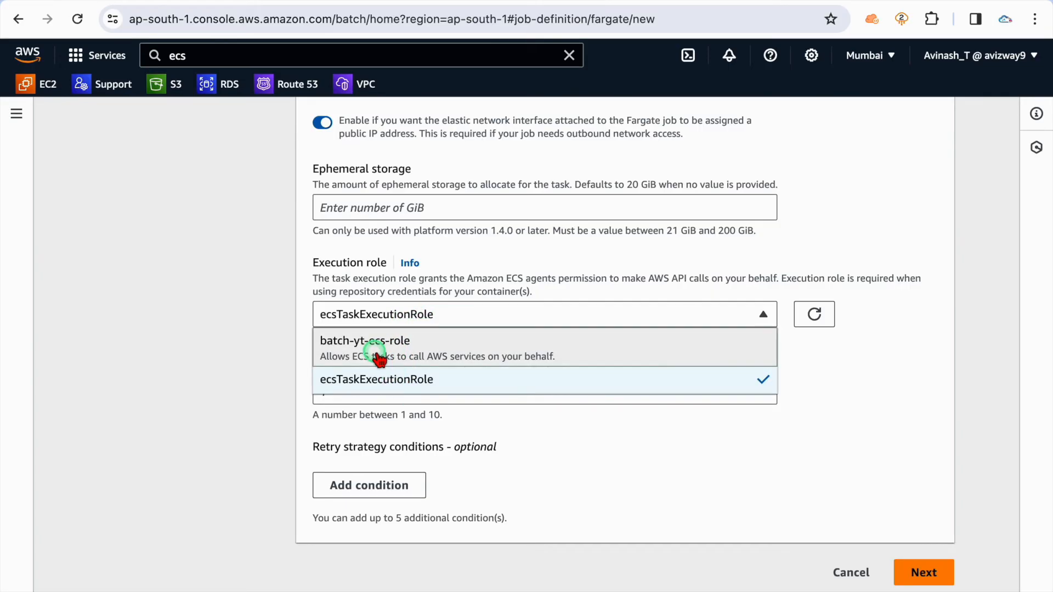
left_click(384, 384)
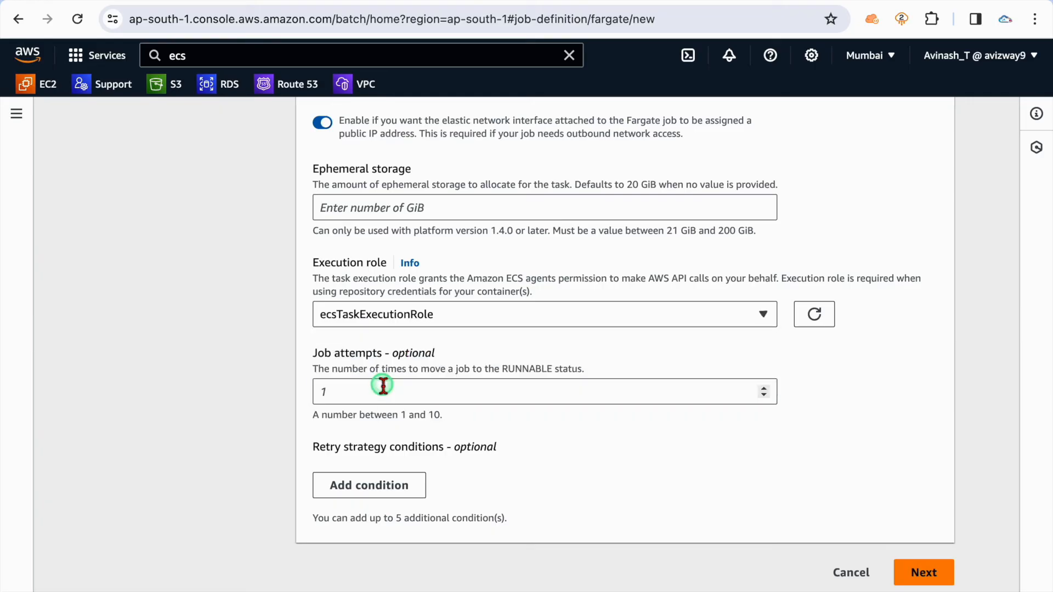
double_click(325, 263)
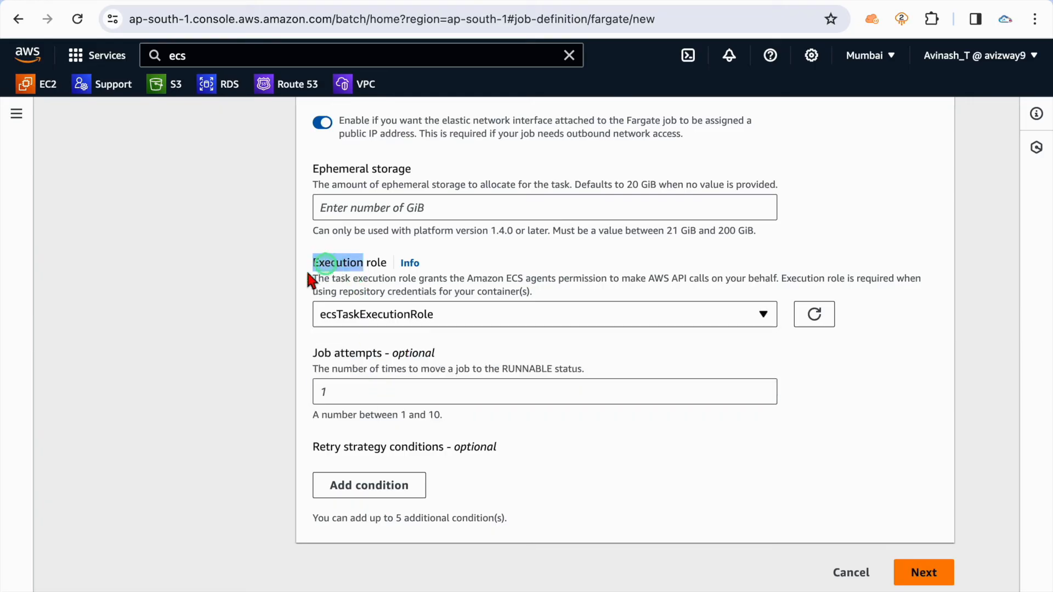
left_click(236, 320)
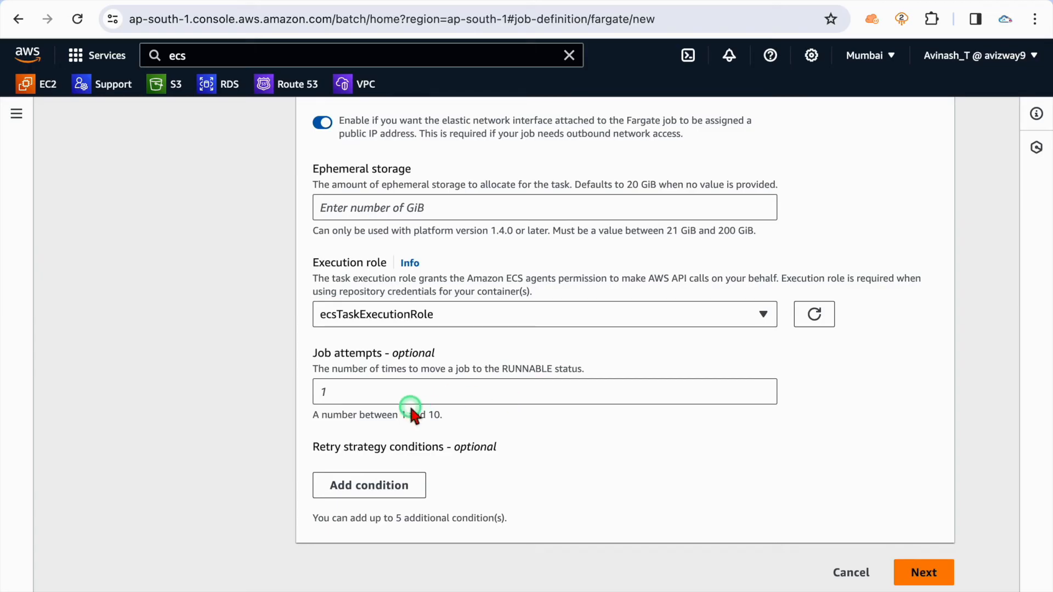
left_click(395, 391)
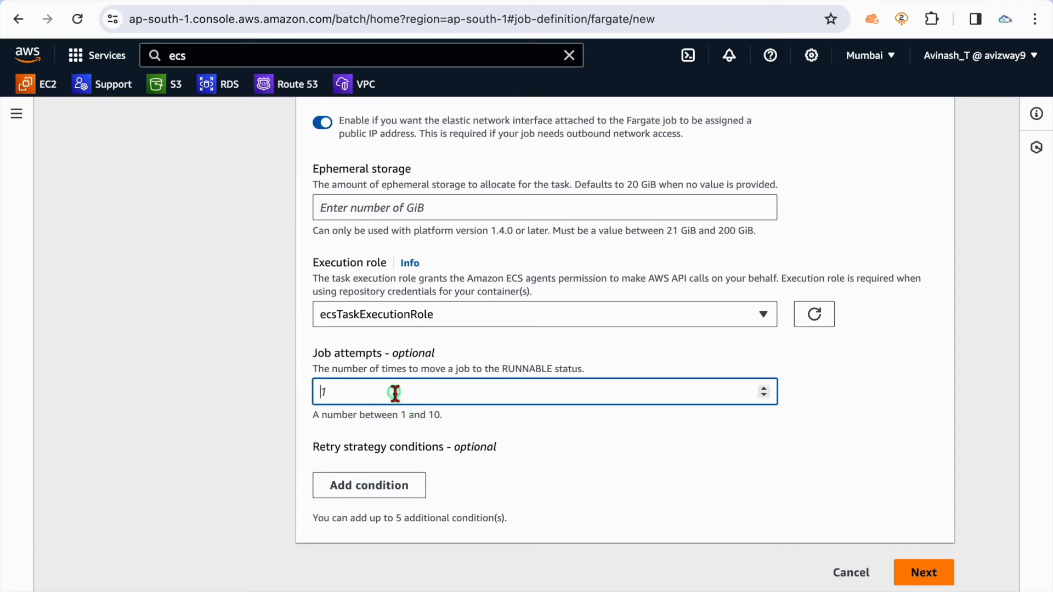
type("3")
key("BackSpace")
left_click(375, 490)
scroll(379, 492, "down", 2)
scroll(453, 475, "down", 5)
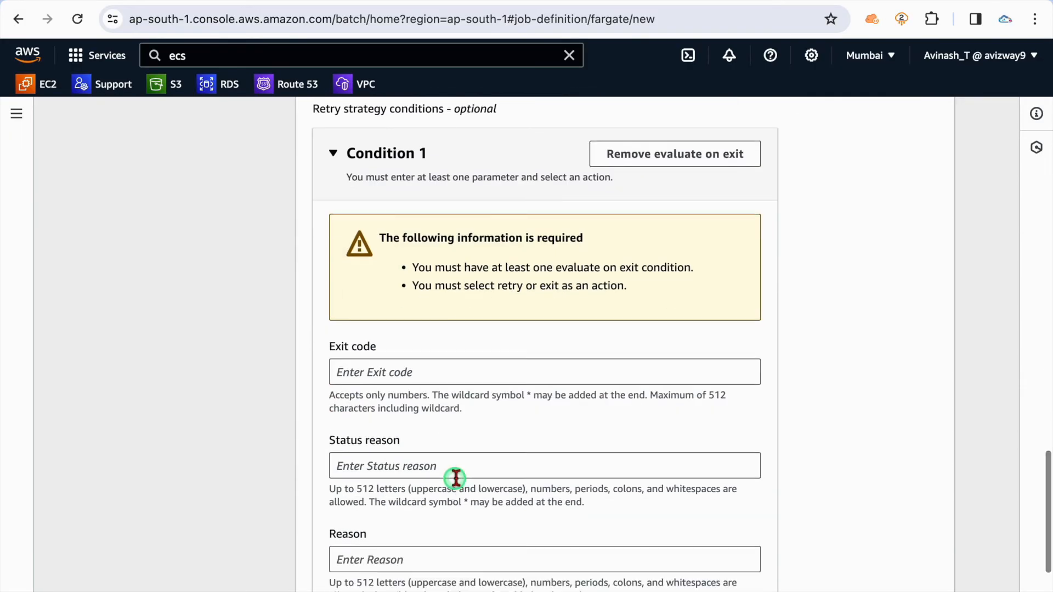
left_click(428, 372)
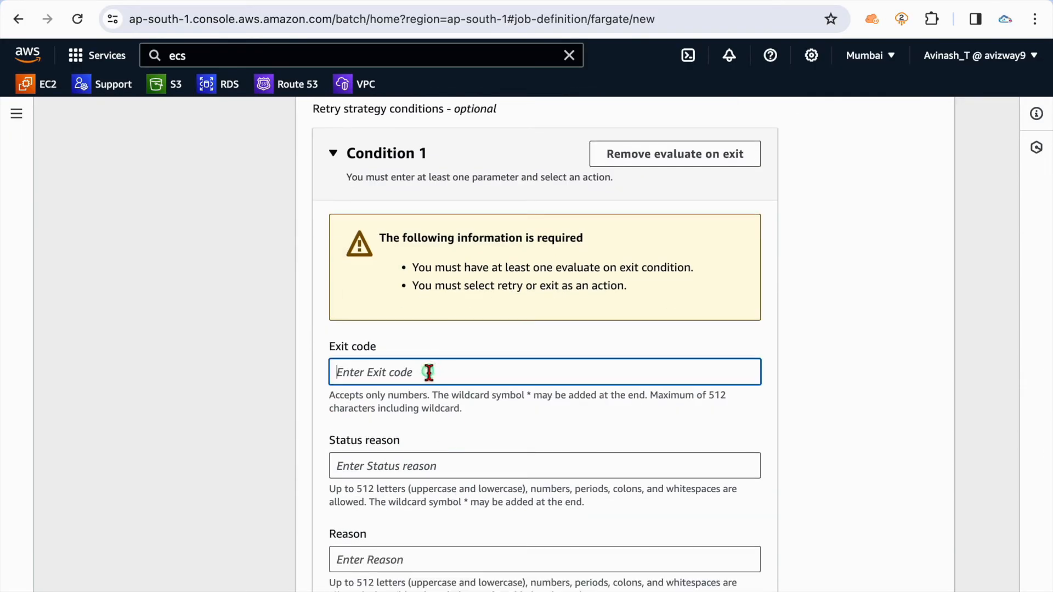
left_click(420, 475)
left_click(283, 429)
scroll(284, 429, "down", 2)
scroll(283, 429, "up", 3)
scroll(284, 429, "down", 5)
left_click(351, 465)
left_click(351, 468)
left_click(688, 315)
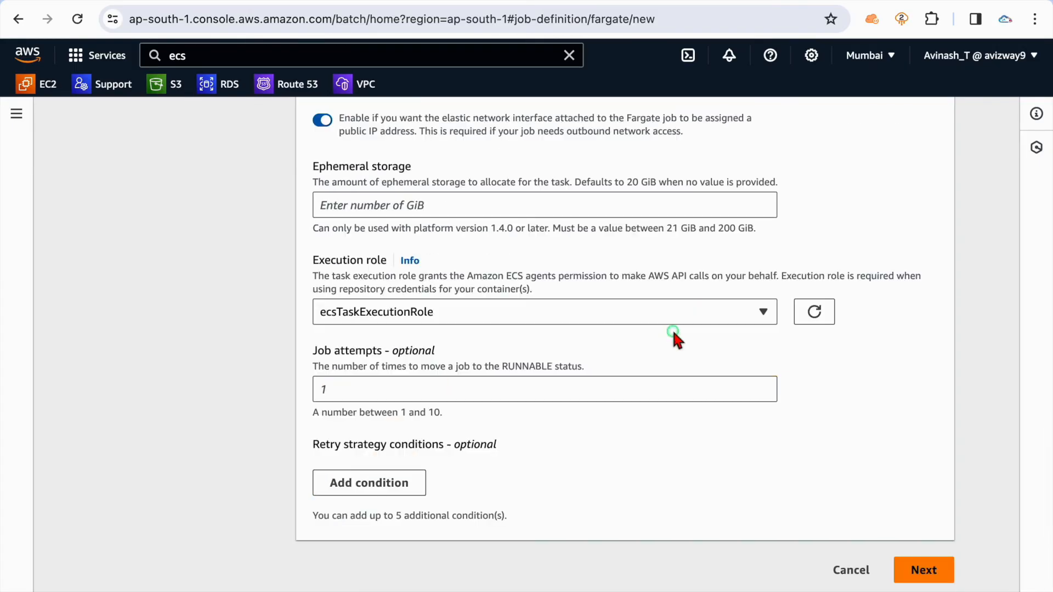
Step: Continue to the container configuration, and copy the URI of the batchyt image tagged latest from Amazon ECR
left_click(928, 572)
scroll(552, 429, "down", 1)
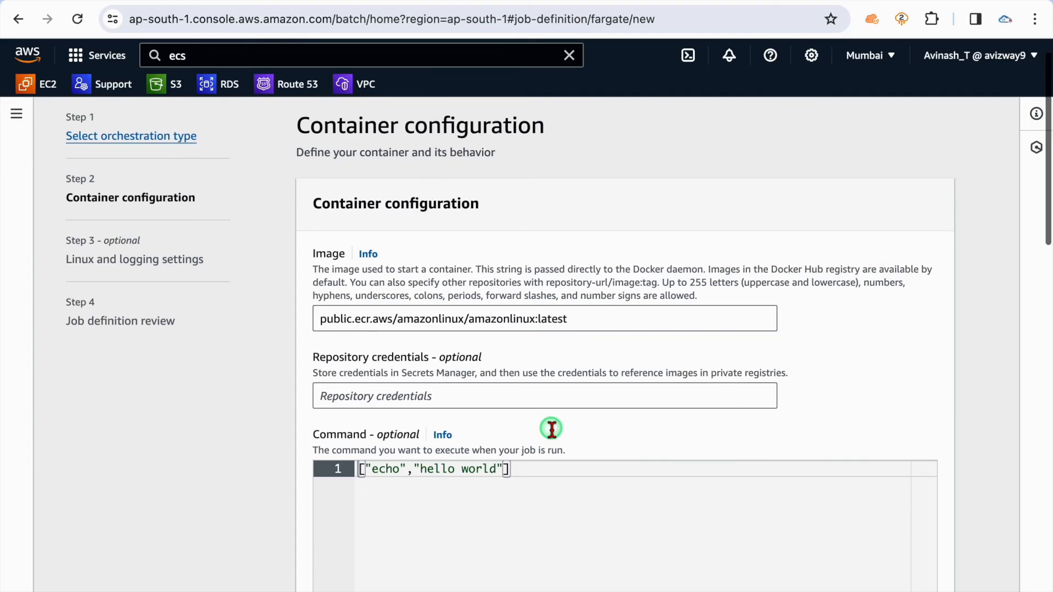
left_click(612, 330)
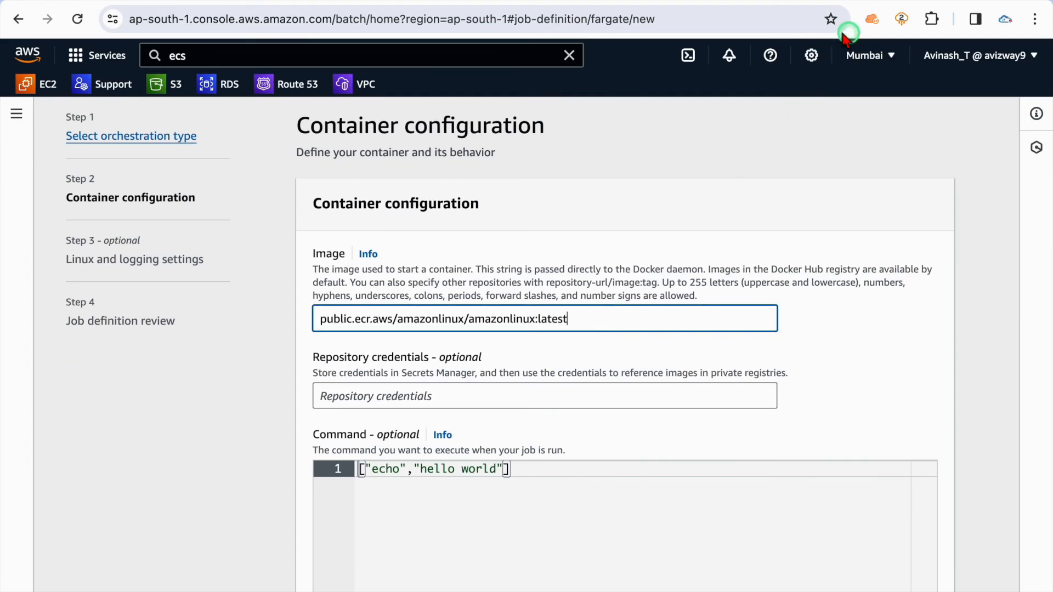
left_click(398, 2)
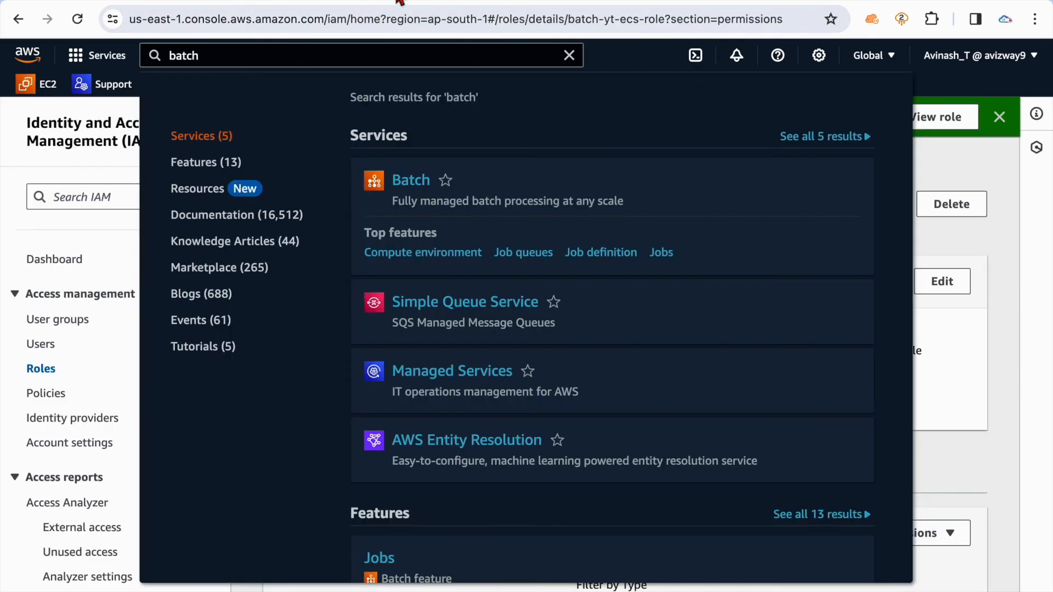
left_click(288, 3)
left_click(419, 309)
left_click(289, 369)
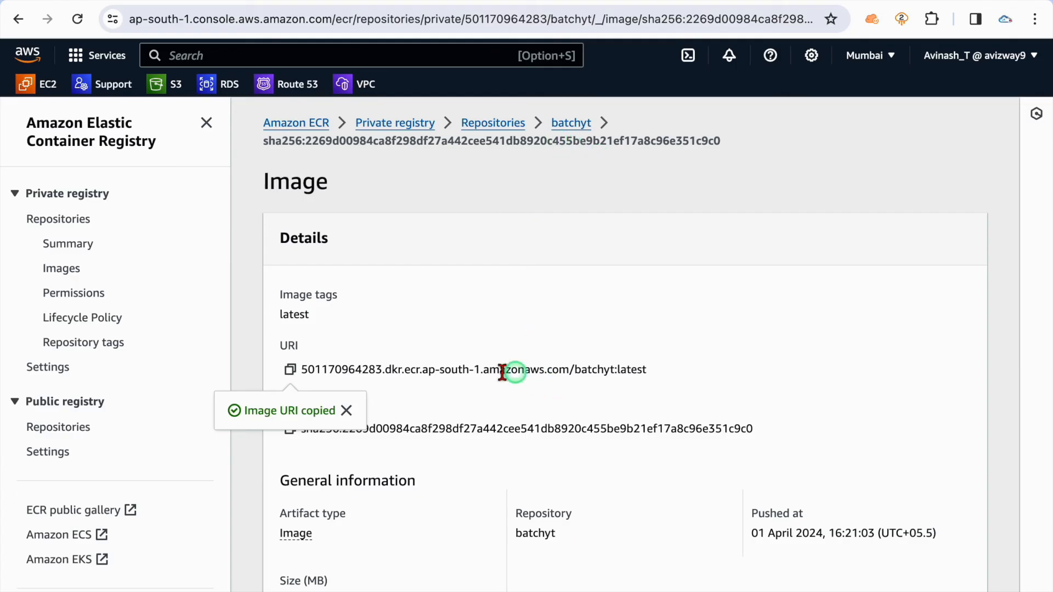
left_click(403, 377)
left_click(289, 369)
Step: Return to the AWS Batch job definition and replace the default container image with the copied batchyt:latest URI
left_click(537, 3)
left_click(602, 321)
key("ctrl+a")
key("ctrl+v")
left_click(711, 294)
left_click(868, 350)
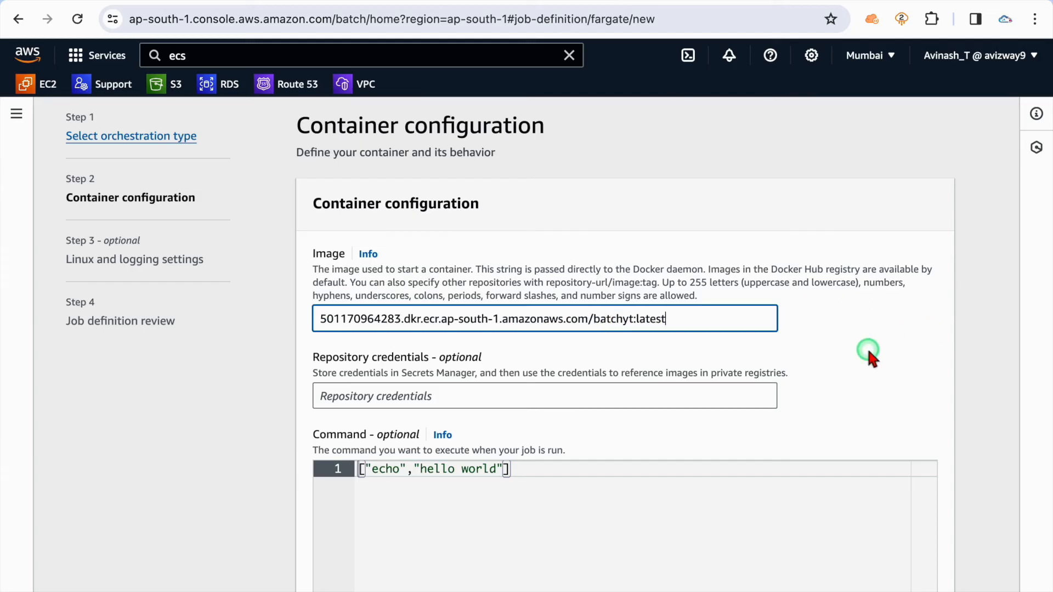
Step: Clear the default echo command so the container command is empty
scroll(870, 353, "down", 1)
scroll(867, 348, "down", 2)
left_click(682, 312)
key("ctrl+a")
key("BackSpace")
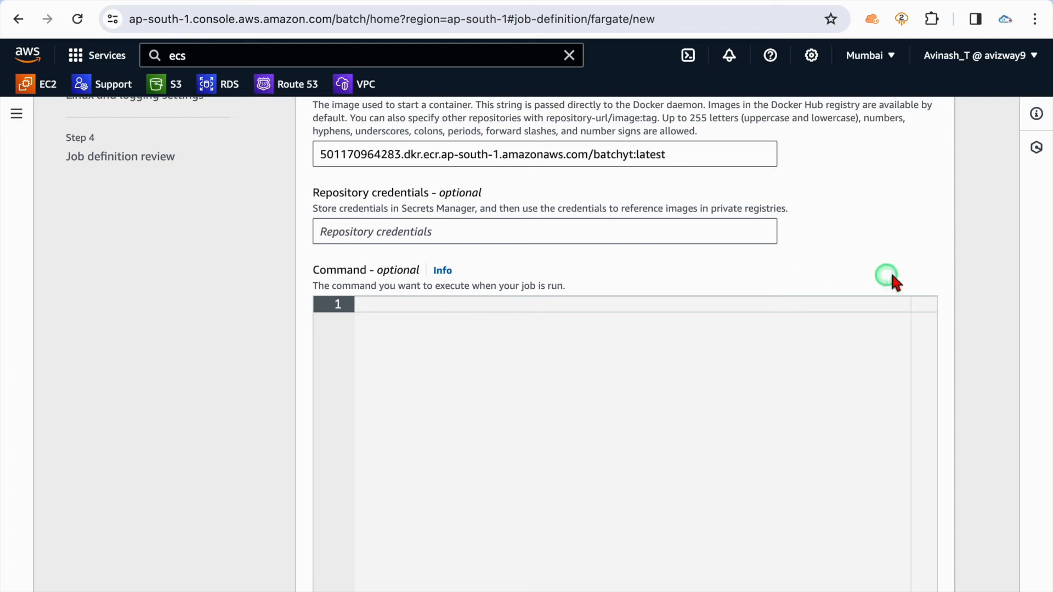
Step: Skip the parameters and set the job role configuration to batch-yt-ecs-role
scroll(914, 267, "down", 5)
scroll(915, 270, "down", 7)
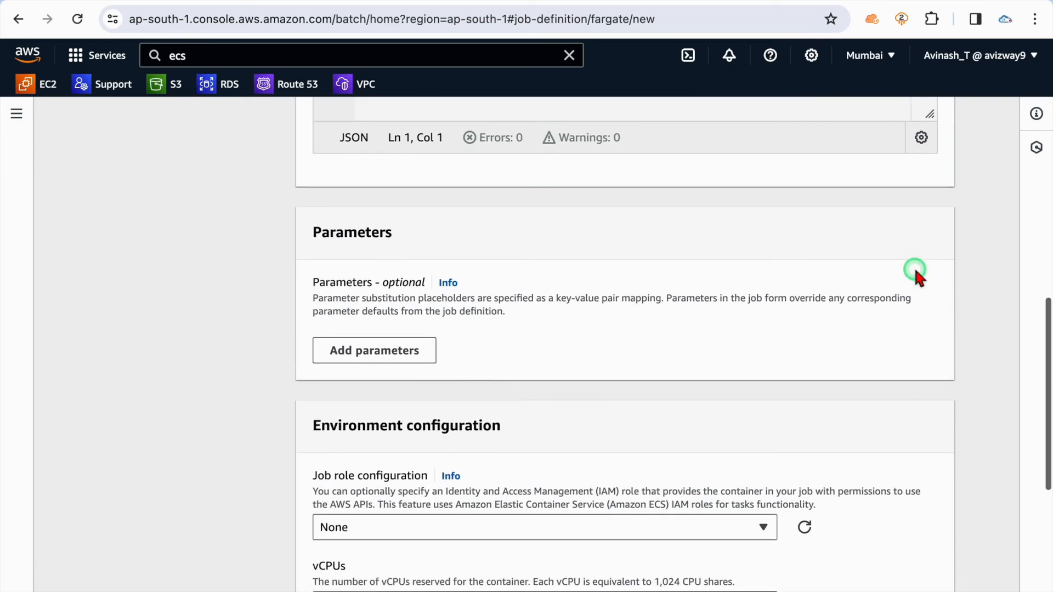
left_click_drag(313, 371, 402, 370)
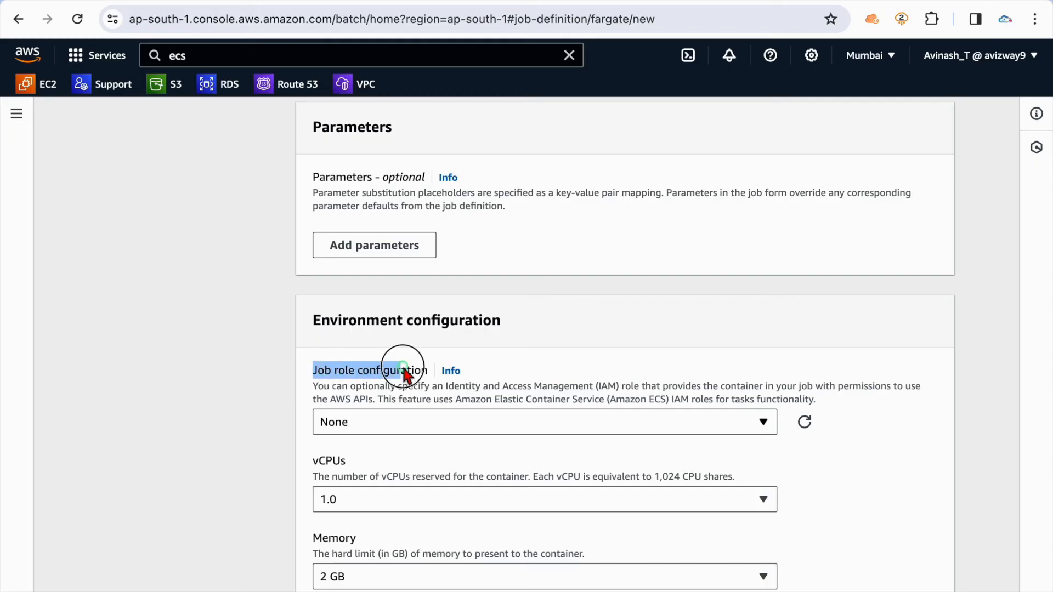
left_click(524, 370)
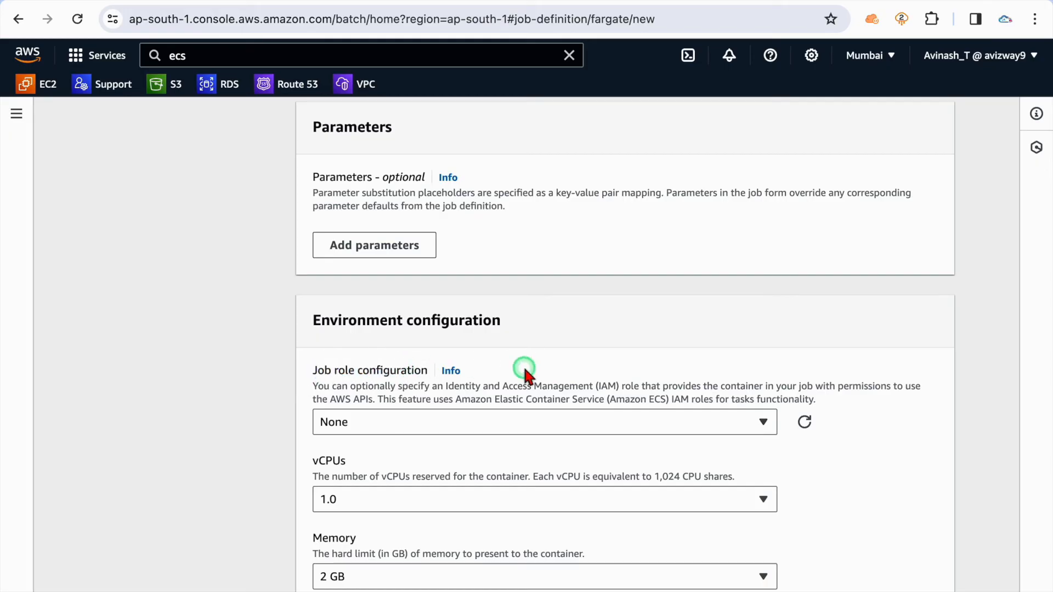
left_click(451, 426)
scroll(451, 428, "down", 2)
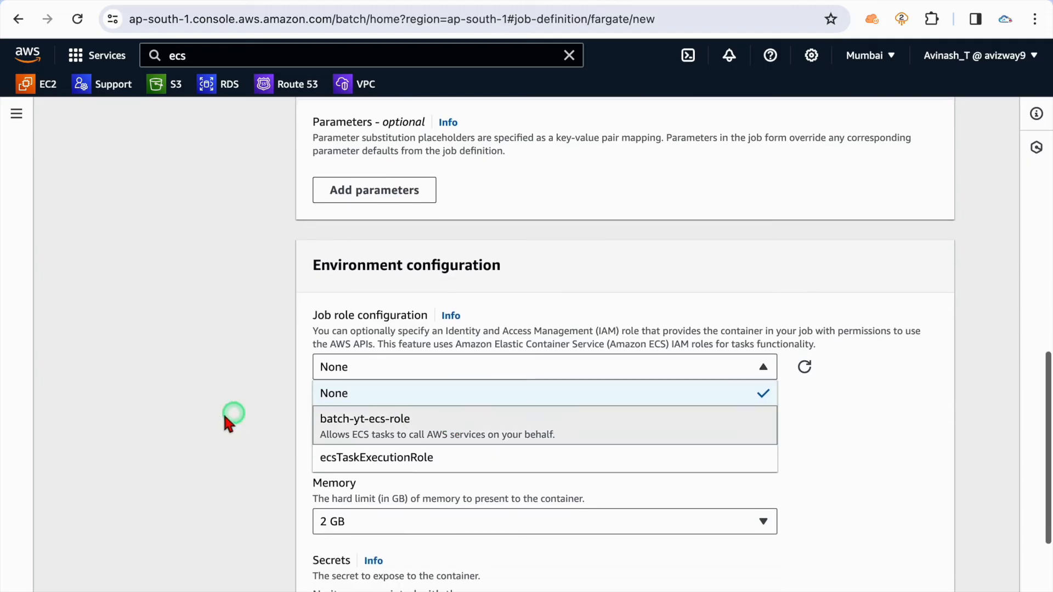
left_click(356, 428)
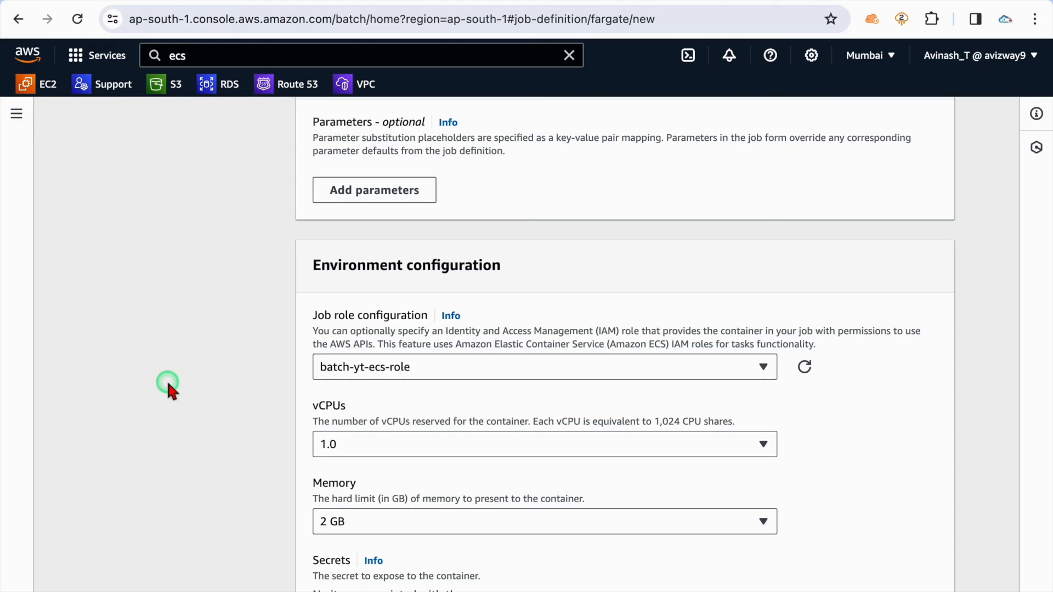
Step: Set the container's vCPUs to 0.25 in the environment configuration
scroll(201, 347, "down", 2)
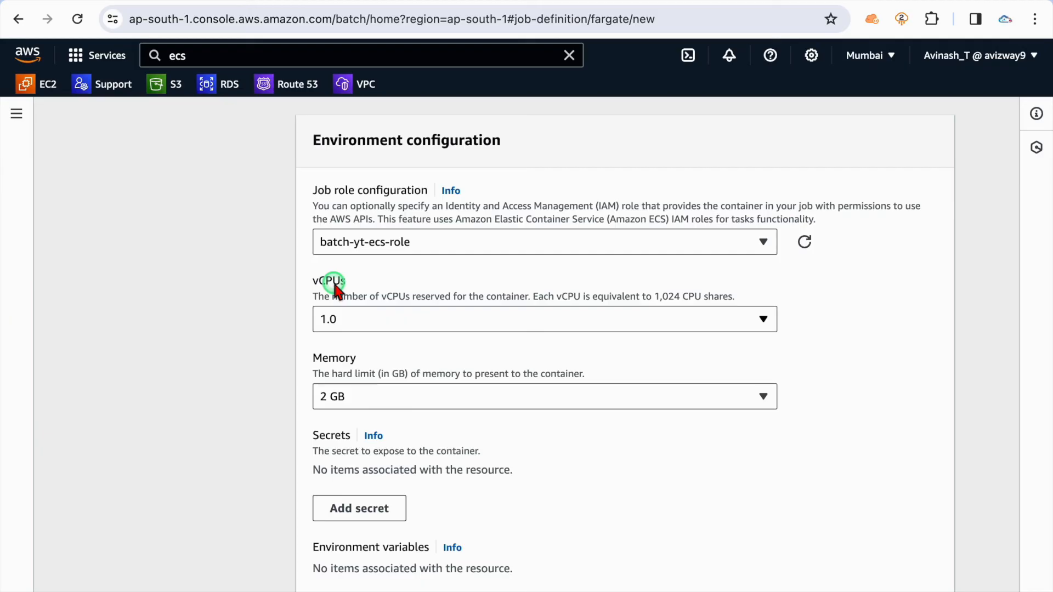
left_click(382, 324)
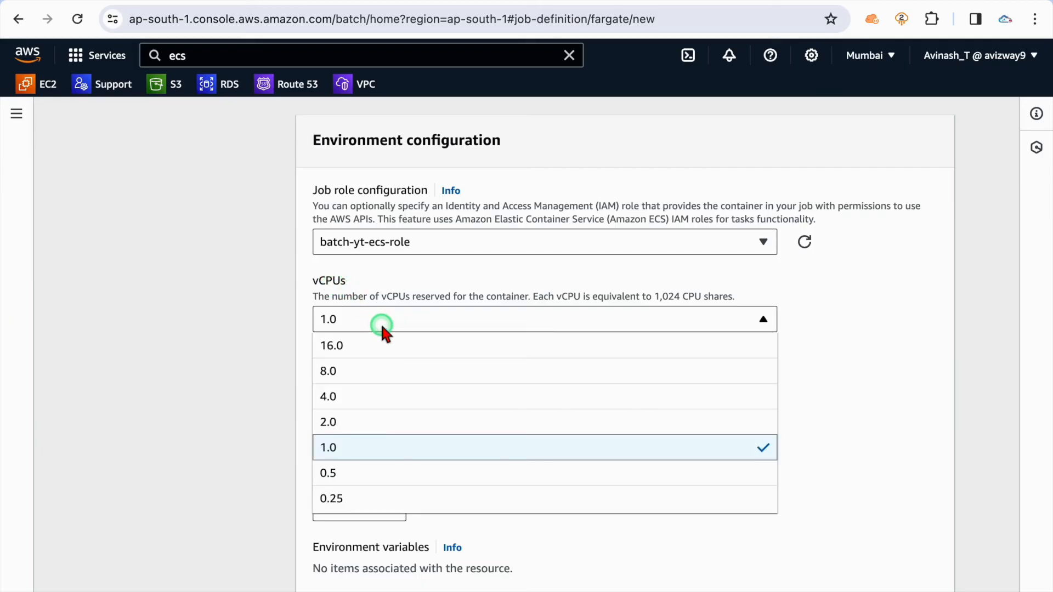
left_click(363, 499)
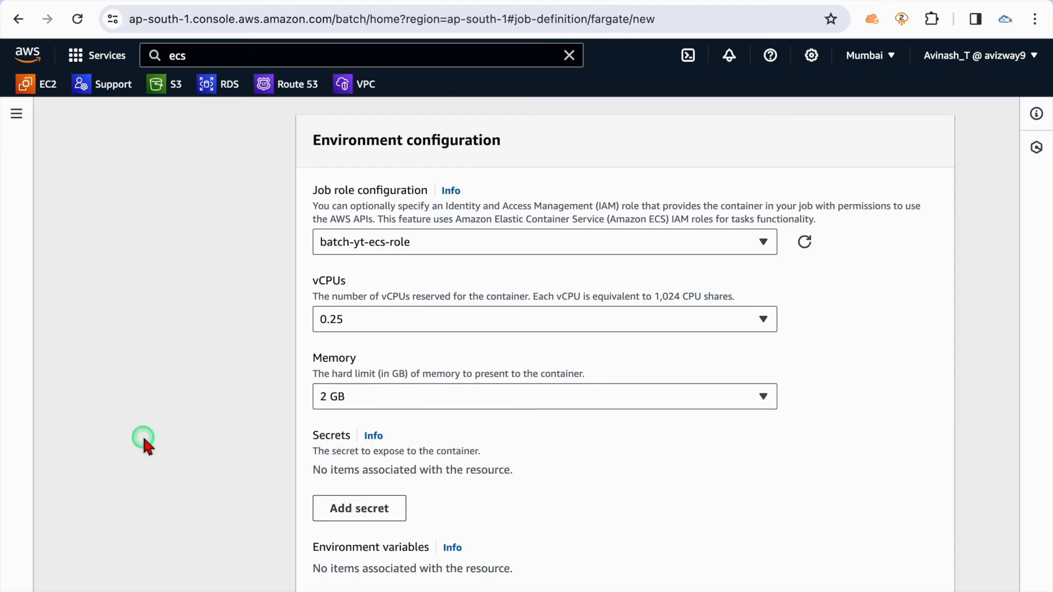
Step: Set the container's memory to 0.5 GB and continue to the Linux and logging settings
left_click(383, 397)
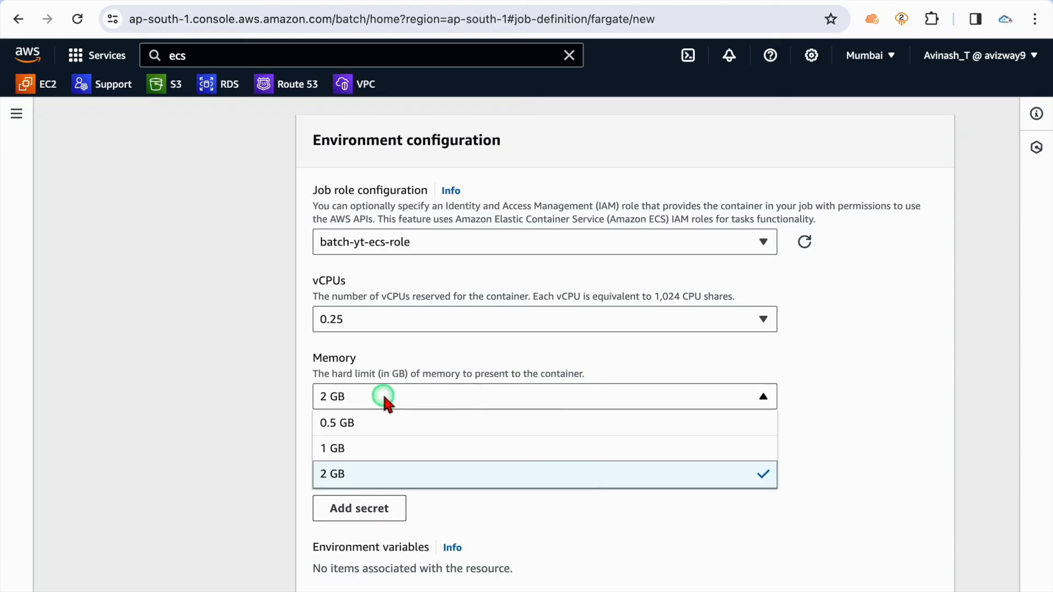
left_click(381, 422)
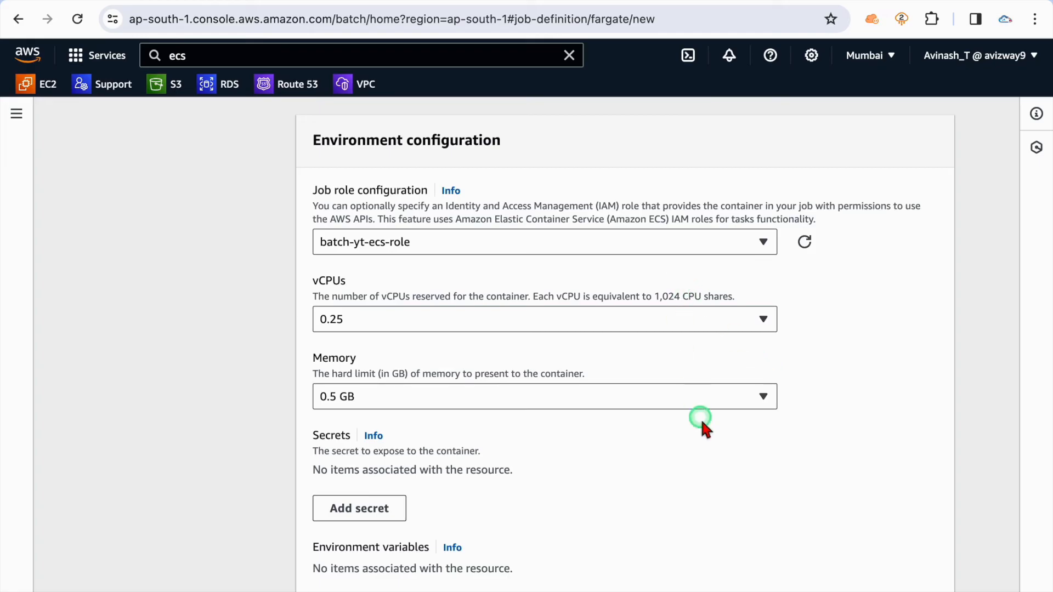
scroll(845, 352, "down", 3)
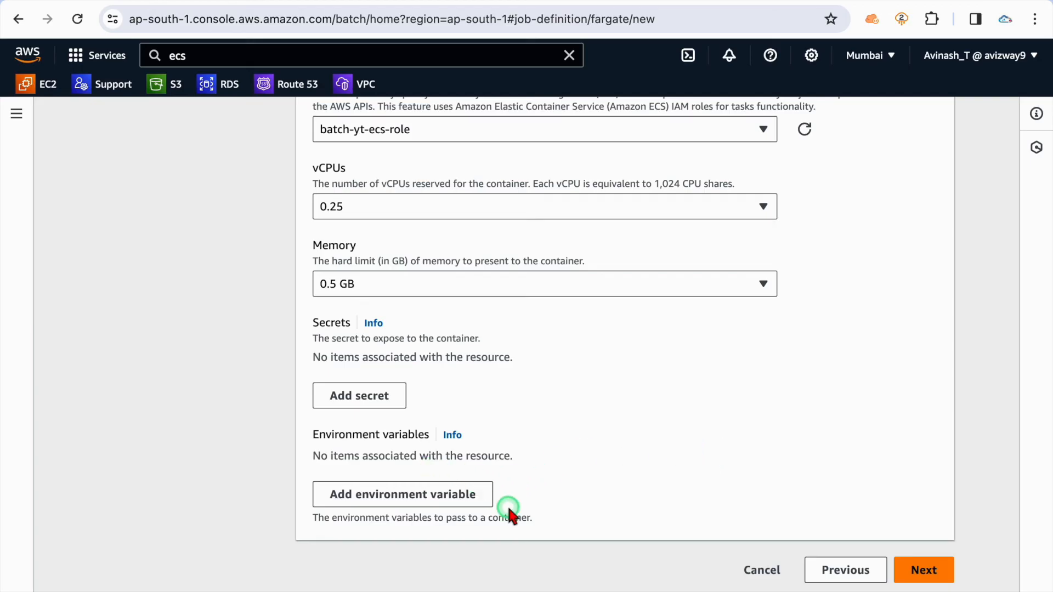
left_click(925, 570)
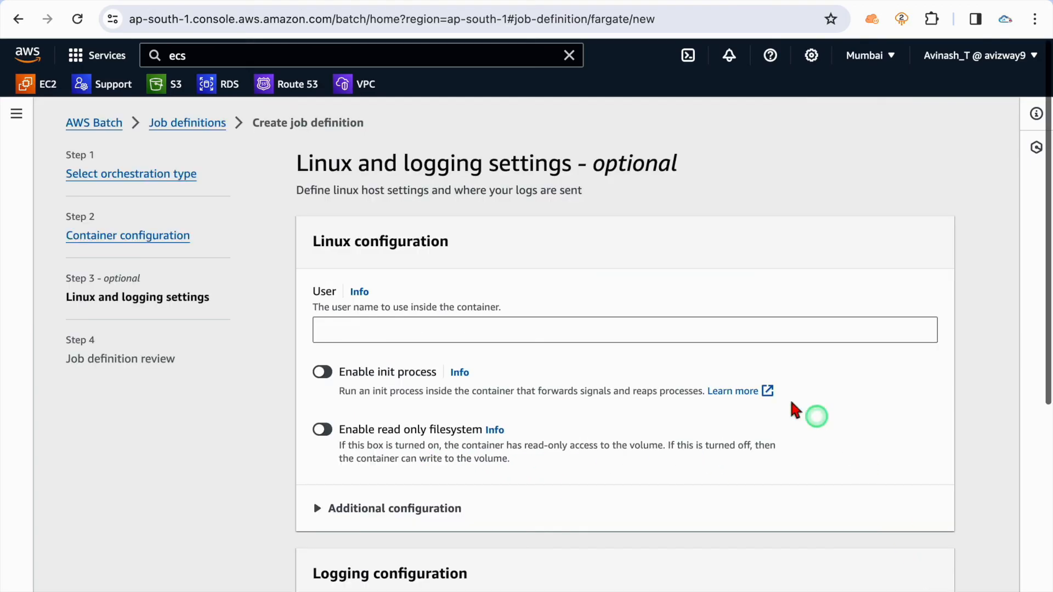
Step: Expand the additional Linux configuration without adding volumes or mount points, and set the log driver to awslogs
scroll(757, 406, "down", 2)
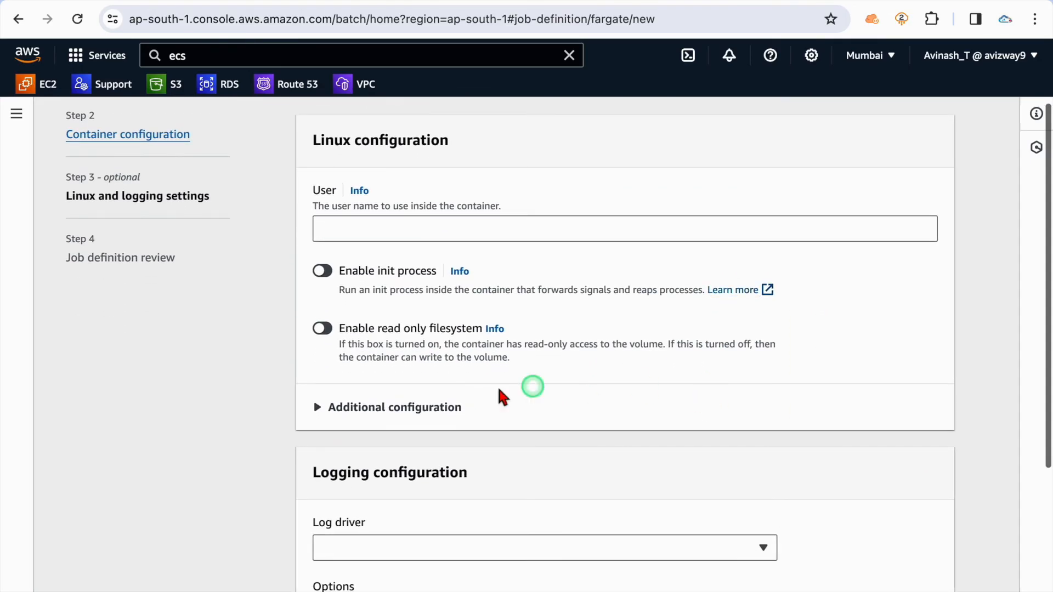
left_click(494, 406)
scroll(426, 400, "down", 5)
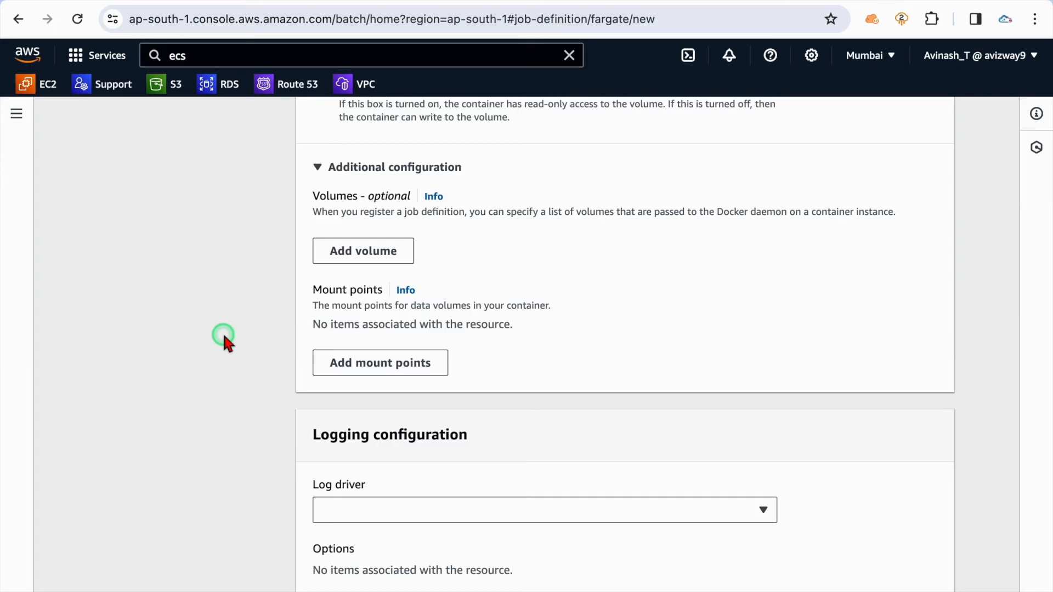
scroll(241, 337, "down", 2)
left_click(415, 397)
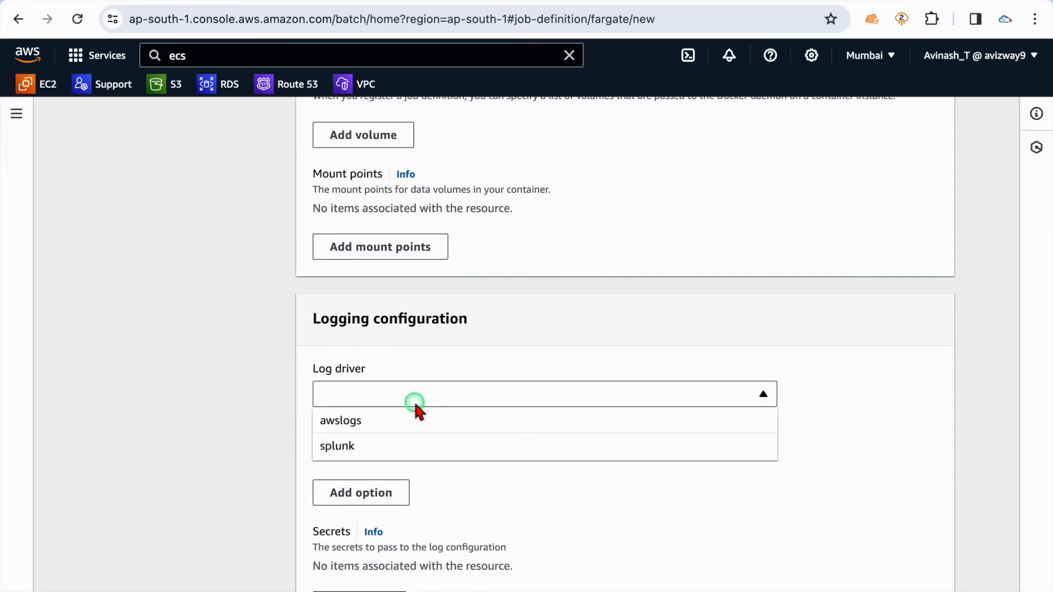
left_click(377, 420)
scroll(239, 423, "down", 2)
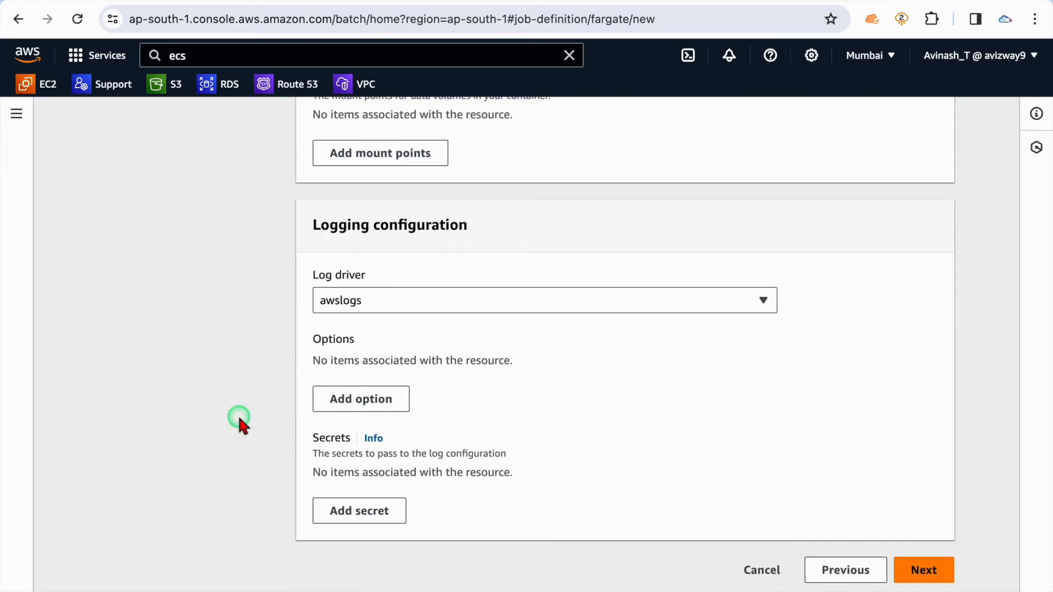
left_click(463, 300)
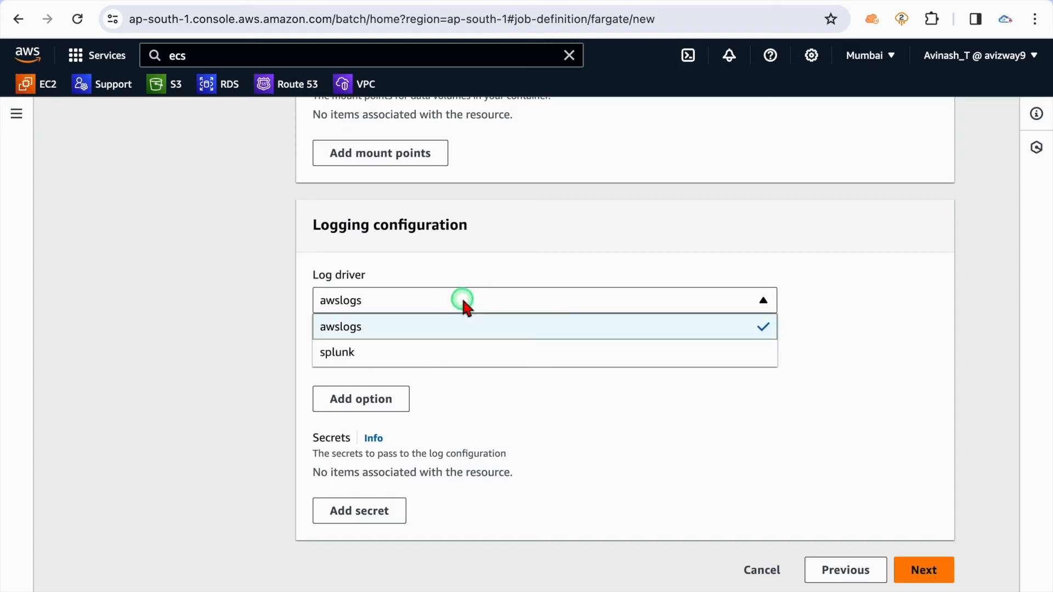
left_click(874, 336)
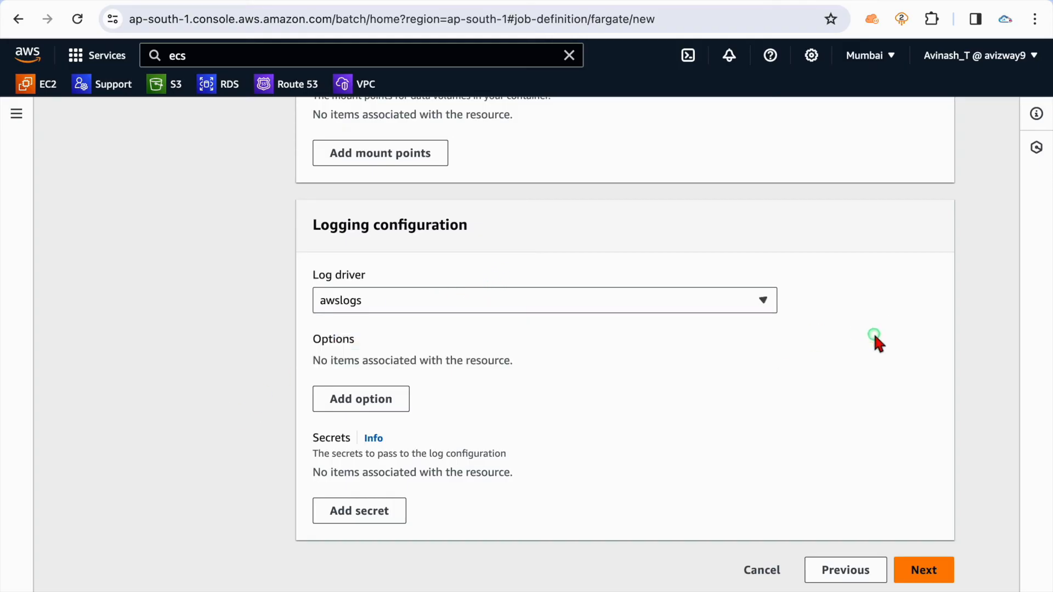
Step: Proceed to the job definition review and create the job definition
left_click(912, 569)
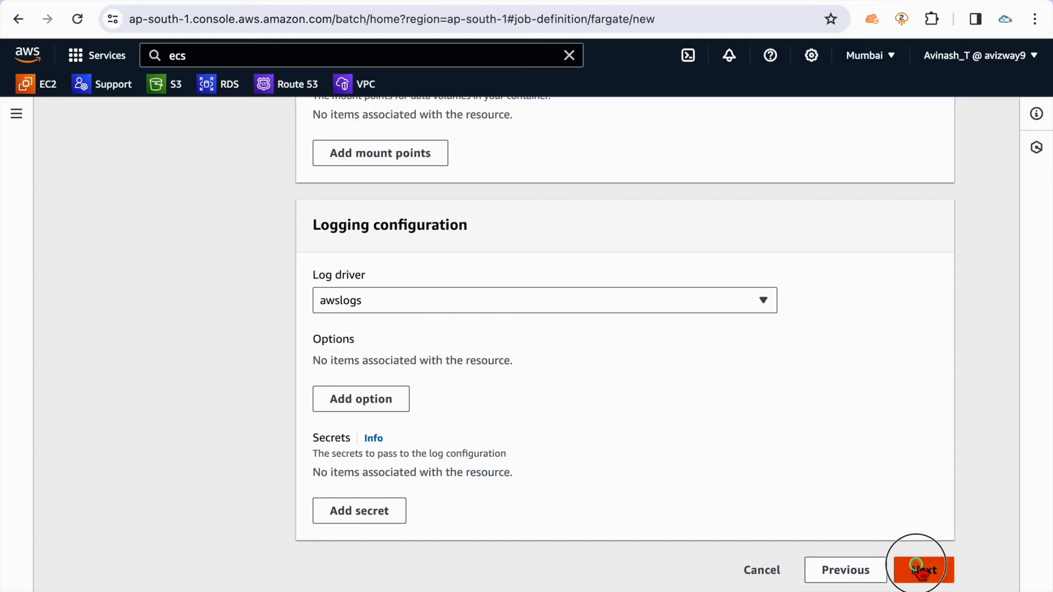
scroll(709, 422, "down", 15)
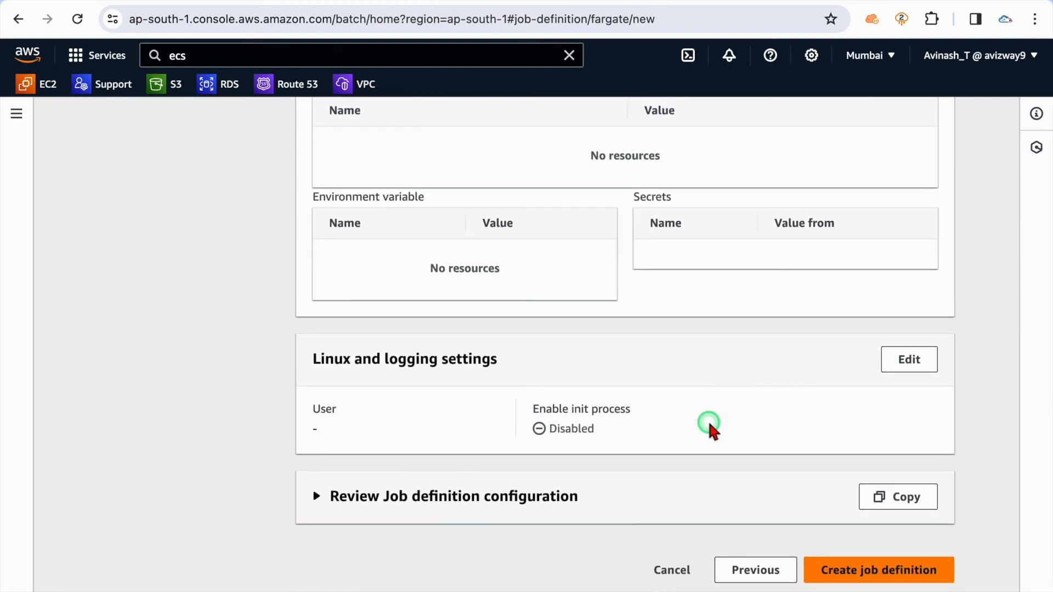
left_click(854, 572)
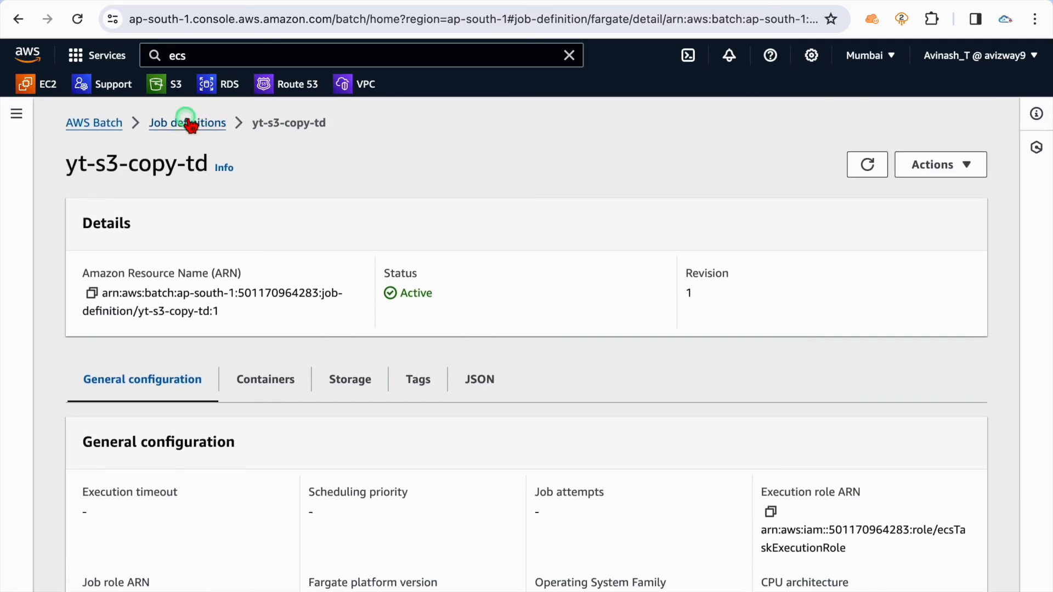
Step: From the job definitions list, look through the revision form for yt-s3-copy-td and cancel it without making changes
left_click(188, 123)
left_click(88, 328)
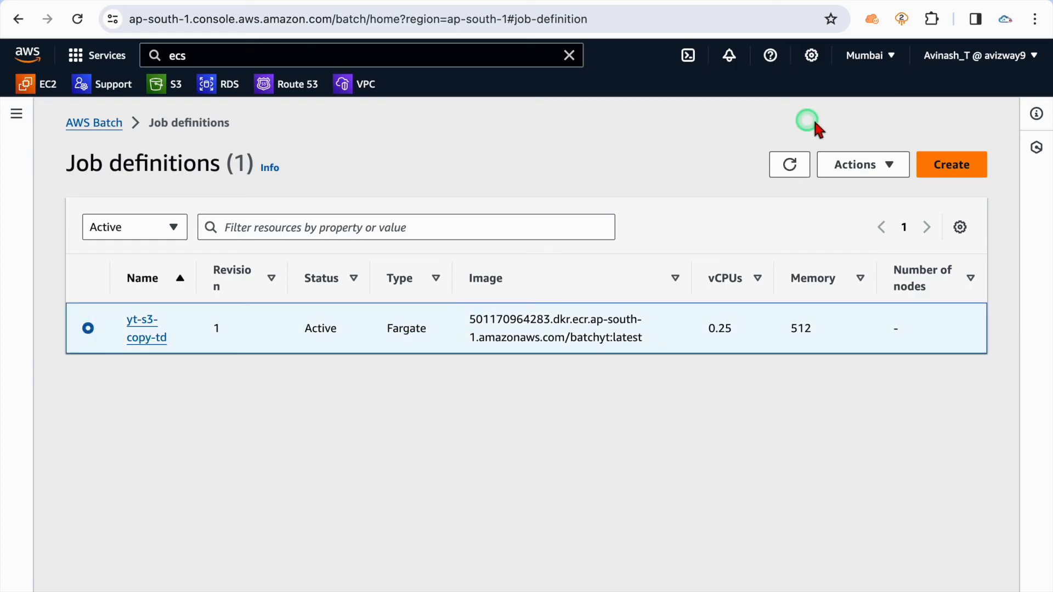
left_click(865, 166)
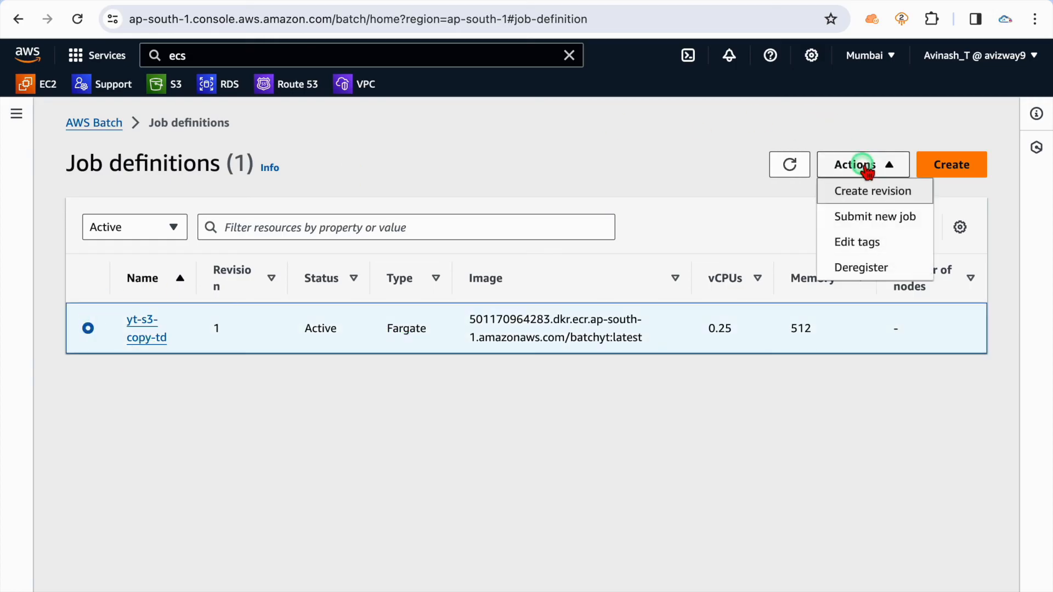
left_click(897, 192)
scroll(555, 387, "down", 15)
scroll(555, 383, "down", 8)
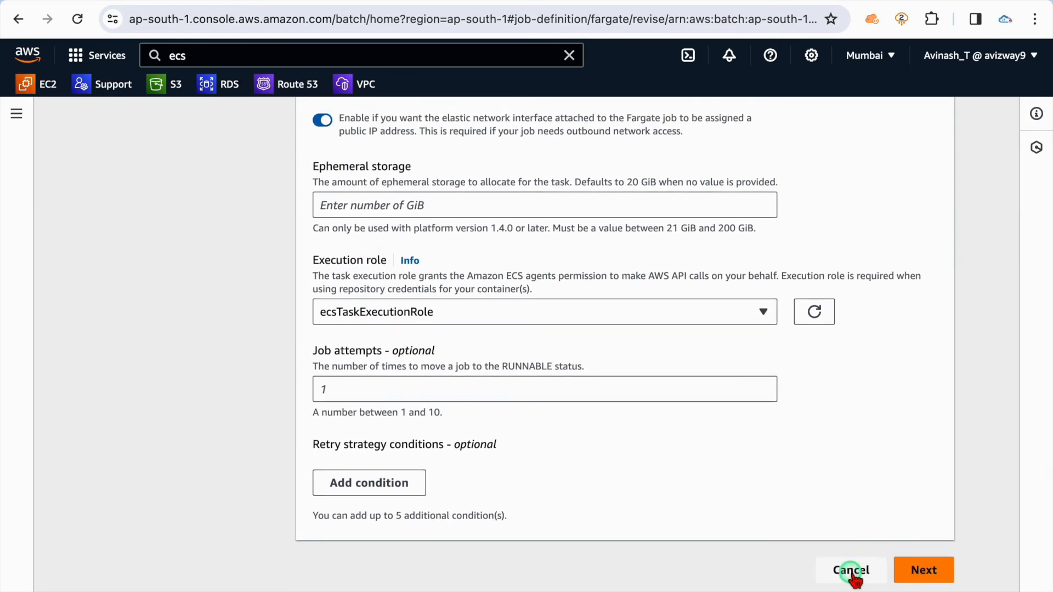
left_click(852, 571)
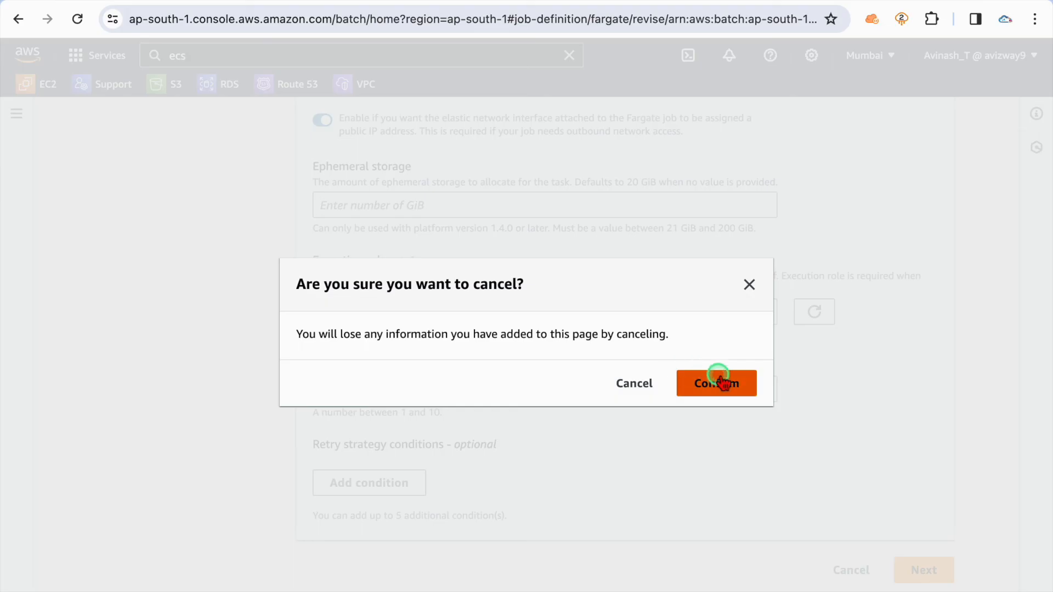
left_click(716, 380)
double_click(218, 328)
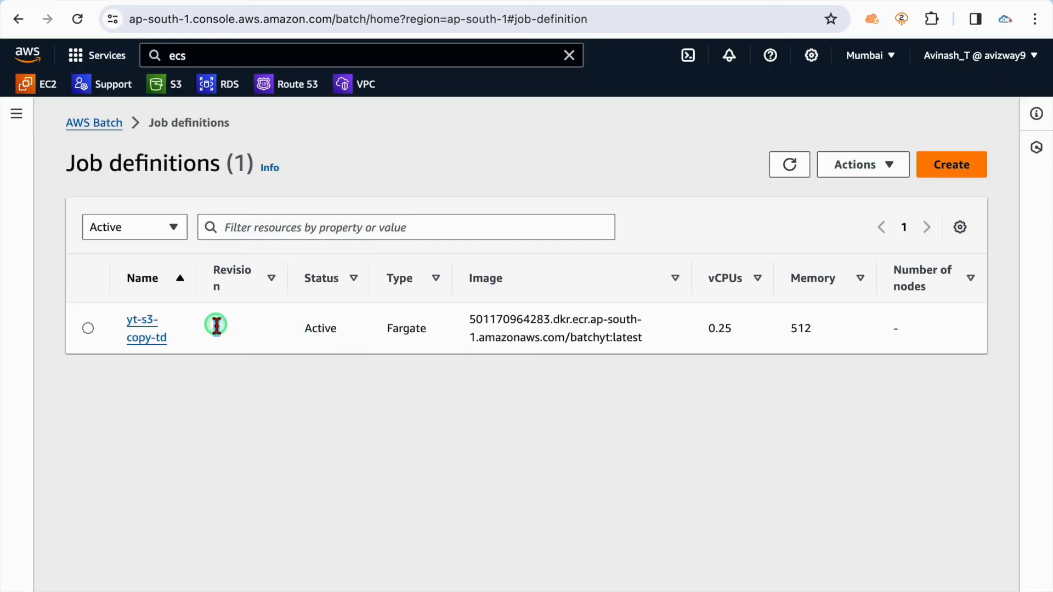
left_click(275, 403)
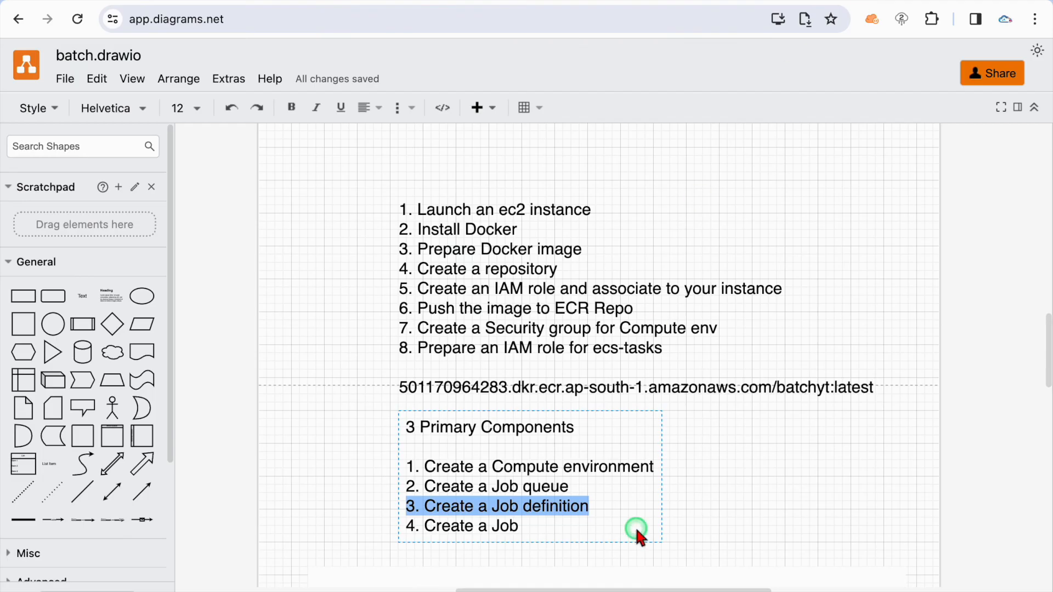
Step: In the batch.drawio notes, highlight the compute environment, job queue and job definition items, followed by the Create a Job line
left_click(601, 505)
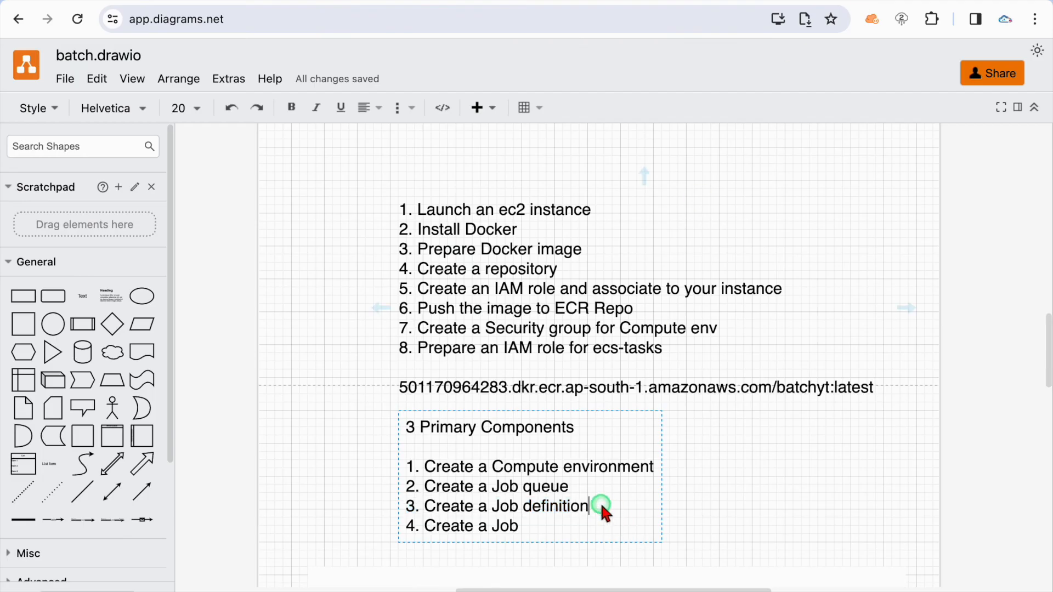
key("super+shift+Left")
key("shift+Up")
key("shift+Up")
key("shift+Up")
key("shift+Down")
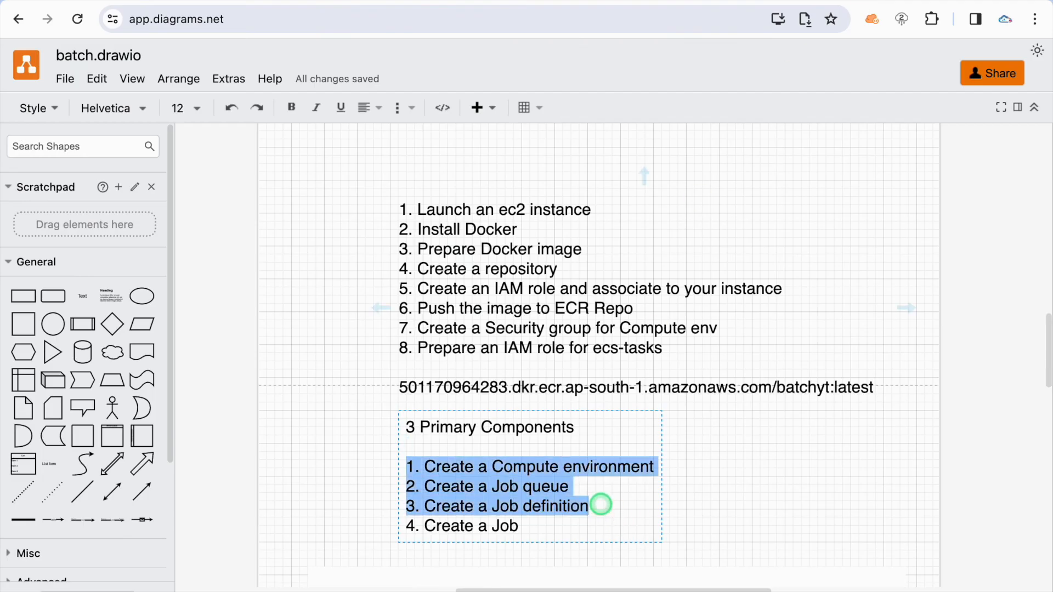
key("Down")
key("super+shift+Right")
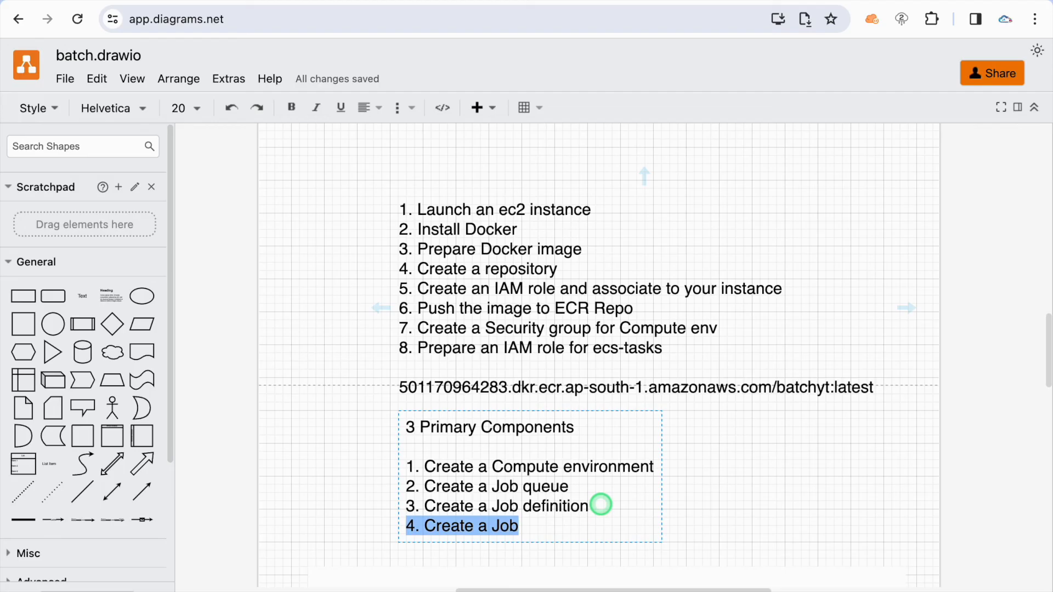
Step: Return to the AWS Batch console and check the available actions for the yt-s3-copy-td job definition
left_click(549, 5)
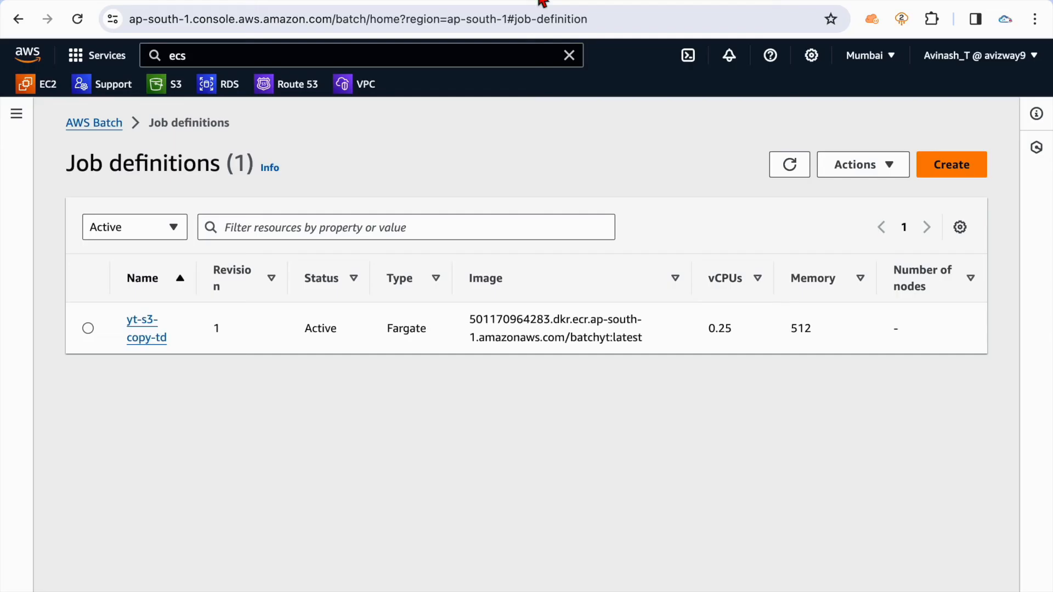
left_click(17, 123)
left_click(37, 198)
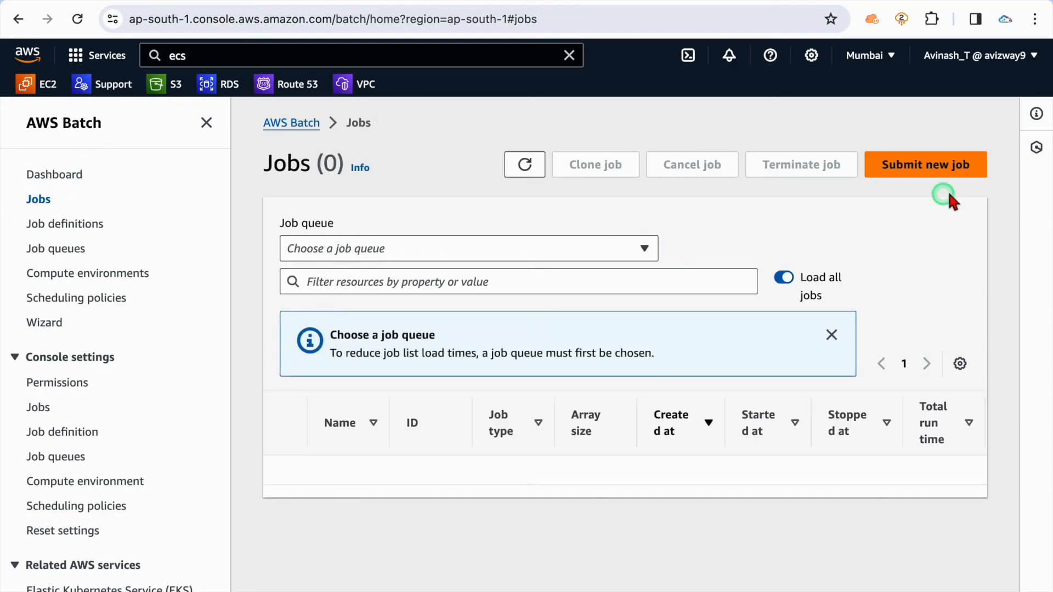
left_click(69, 227)
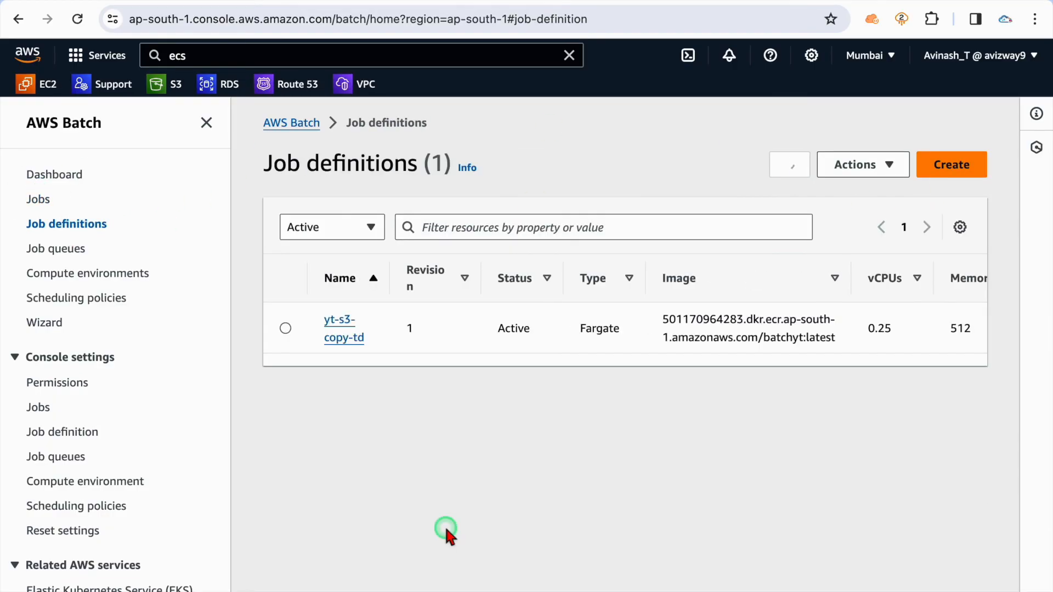
left_click(857, 169)
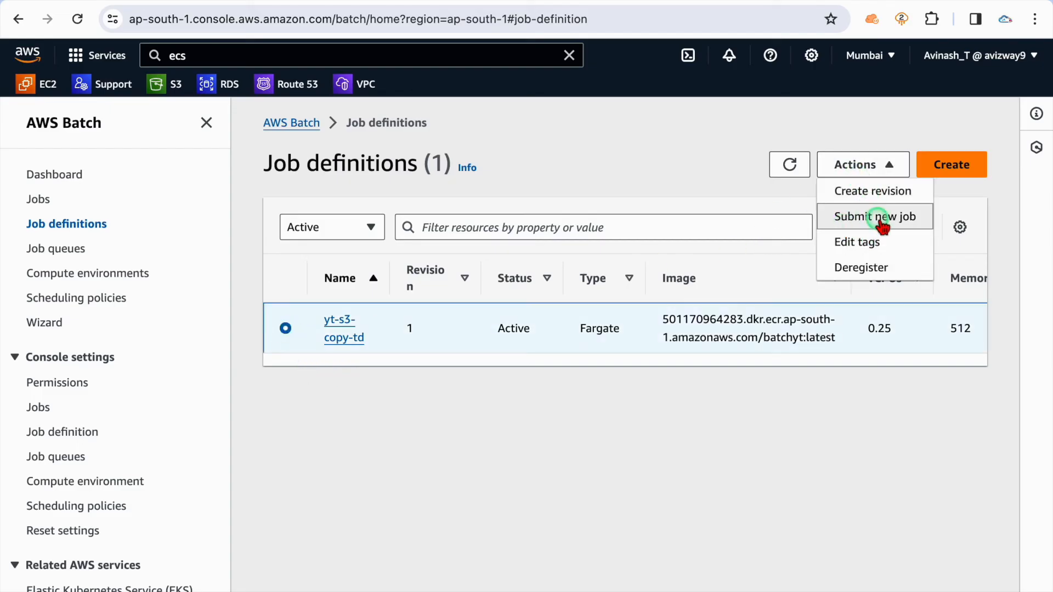
left_click(455, 476)
Step: Start a new job submission from the Jobs page and name the job my-yy-job-1
left_click(38, 199)
left_click(937, 165)
left_click(365, 325)
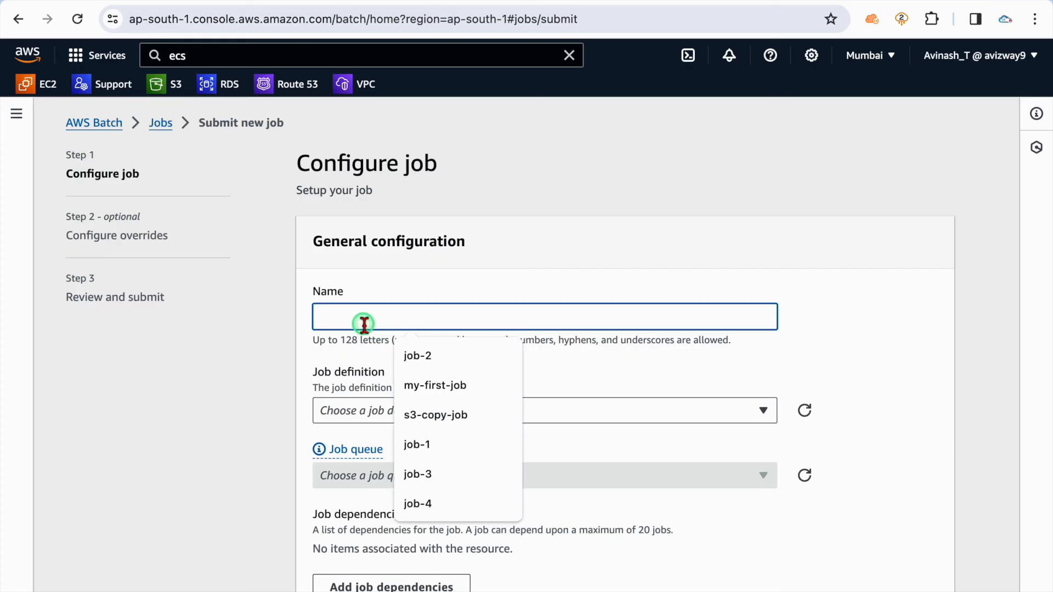
type("my-yt")
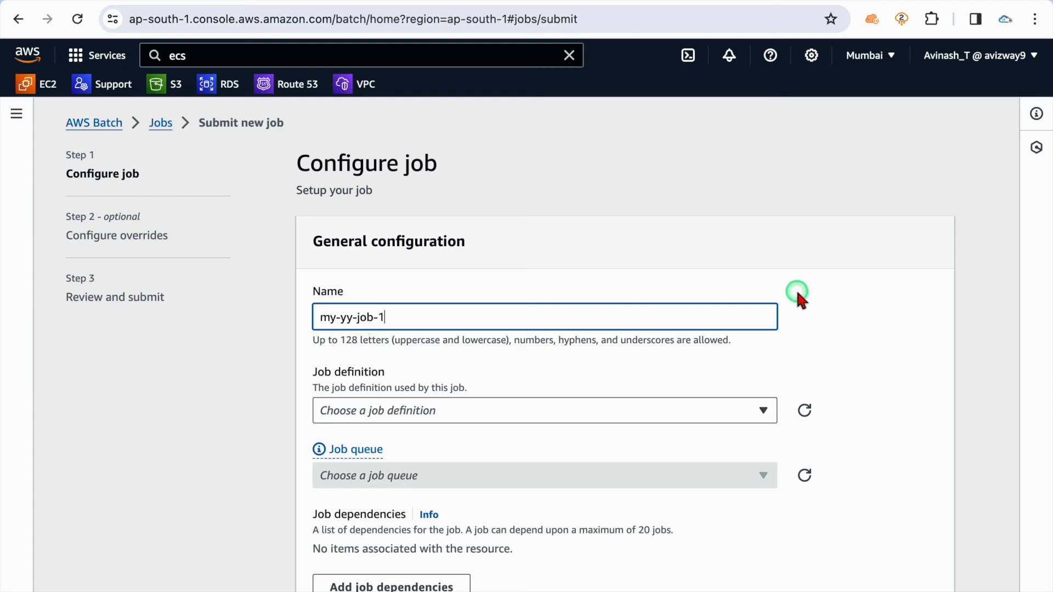
Step: Assign the yt-s3-copy-td job definition and yt-s3-copy-queue job queue to the job, and continue to the overrides
scroll(845, 324, "down", 3)
left_click(553, 293)
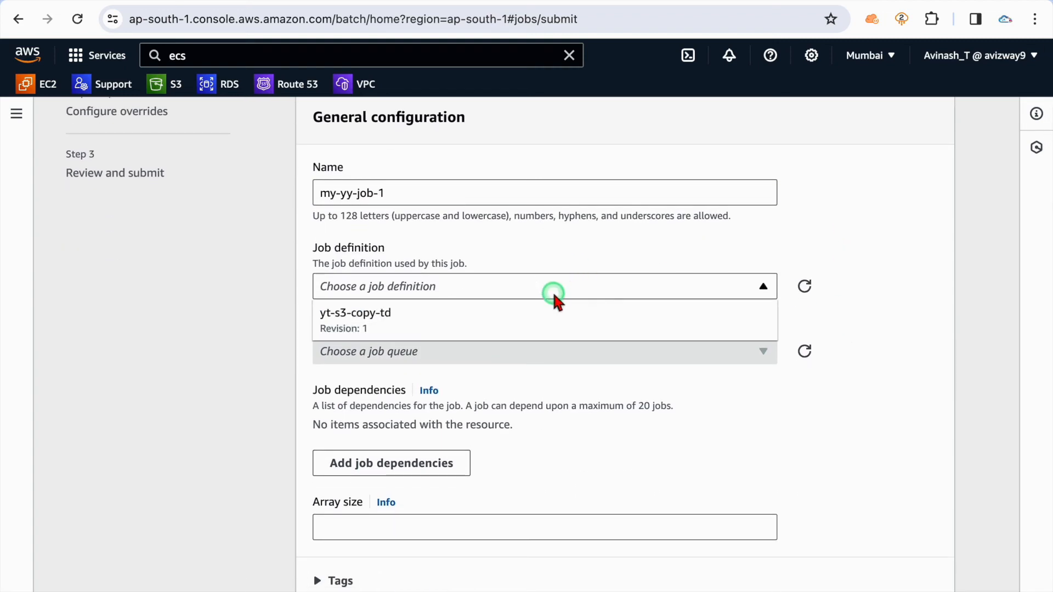
left_click(498, 328)
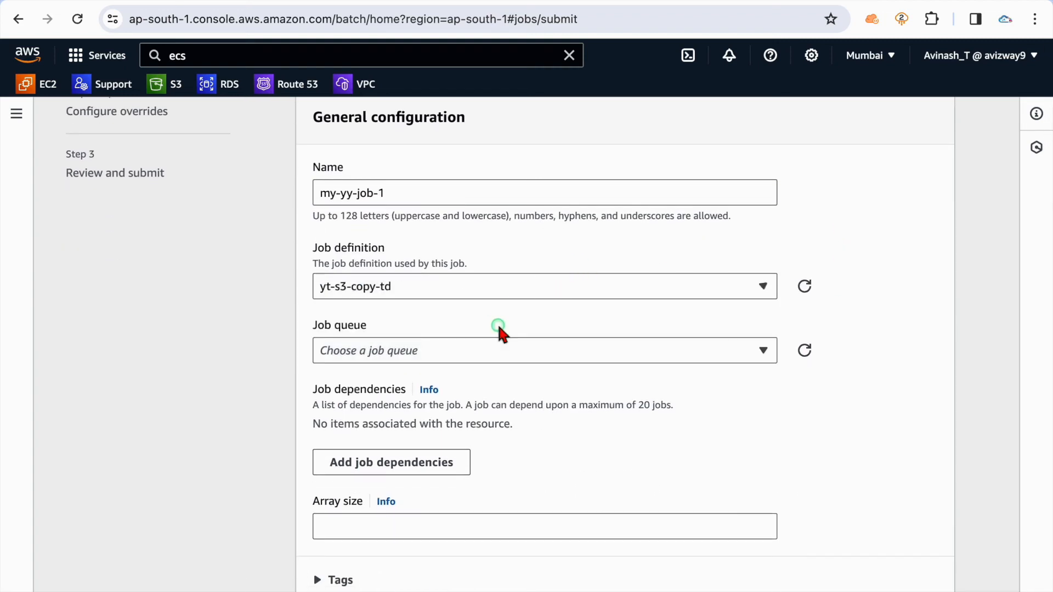
left_click(675, 351)
left_click(581, 400)
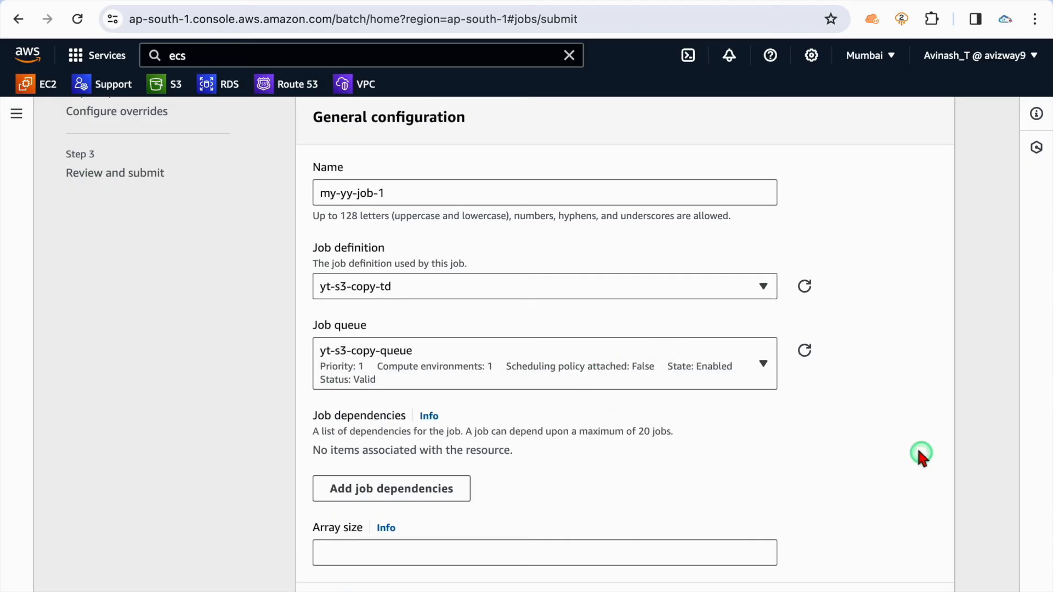
scroll(889, 392, "down", 2)
left_click(915, 565)
Step: Keep the job definition's defaults for all job and container overrides and continue to the review of the job
scroll(784, 360, "down", 2)
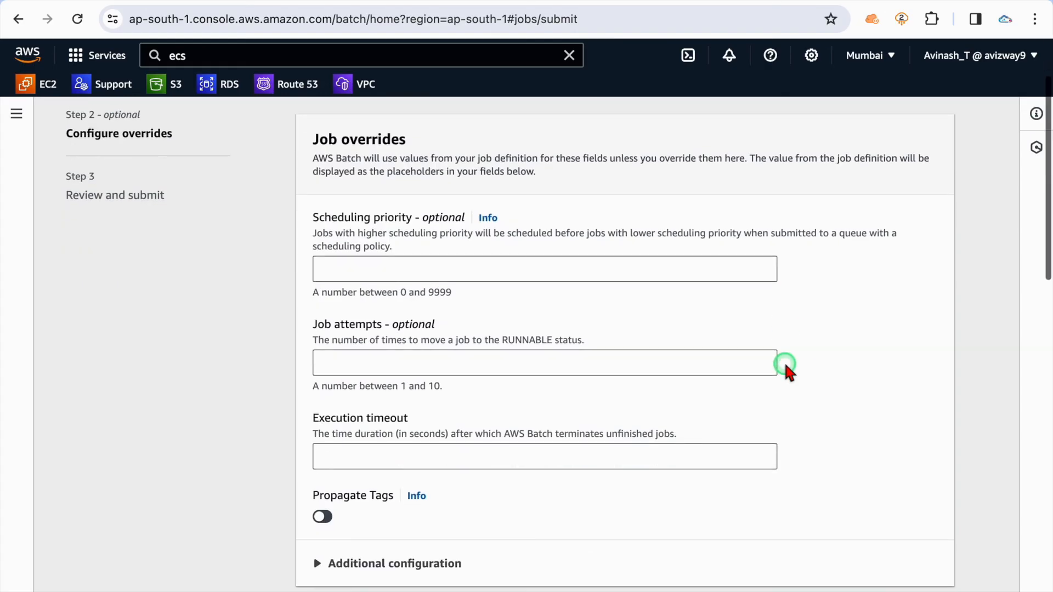
scroll(341, 435, "down", 2)
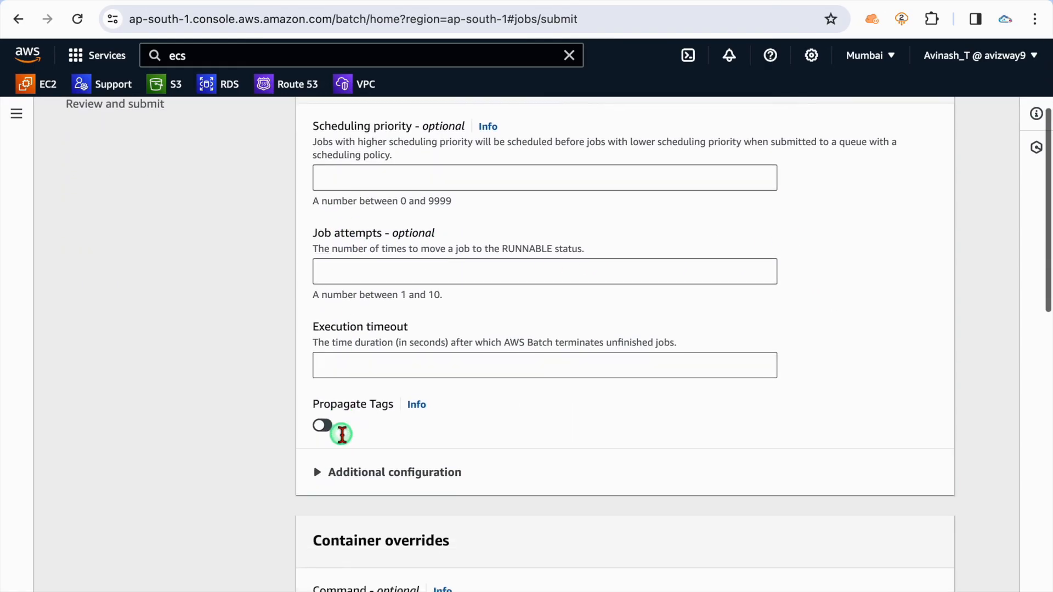
scroll(387, 436, "down", 5)
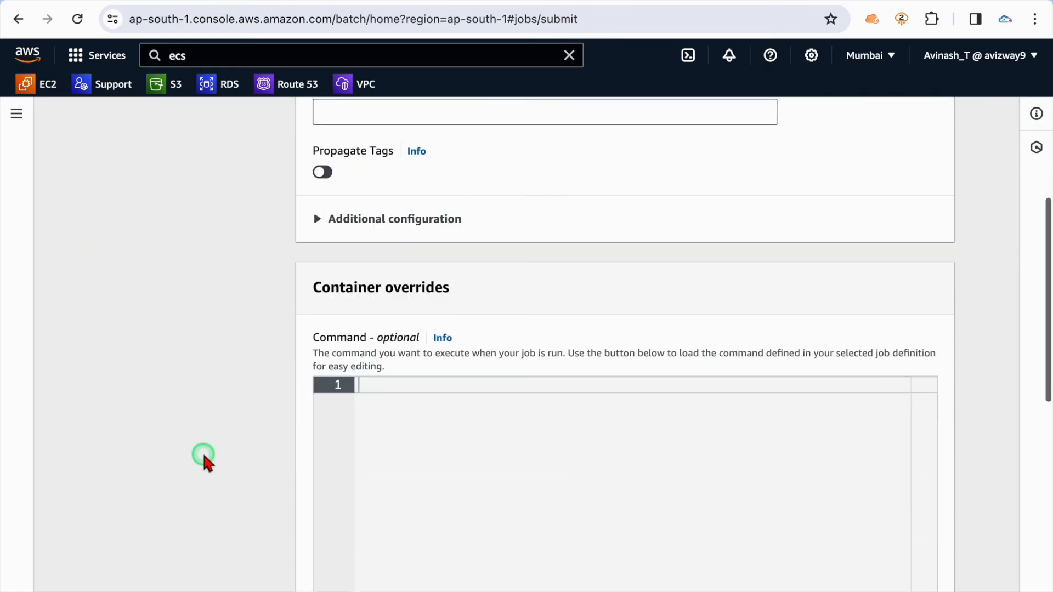
scroll(204, 461, "down", 3)
scroll(494, 331, "down", 6)
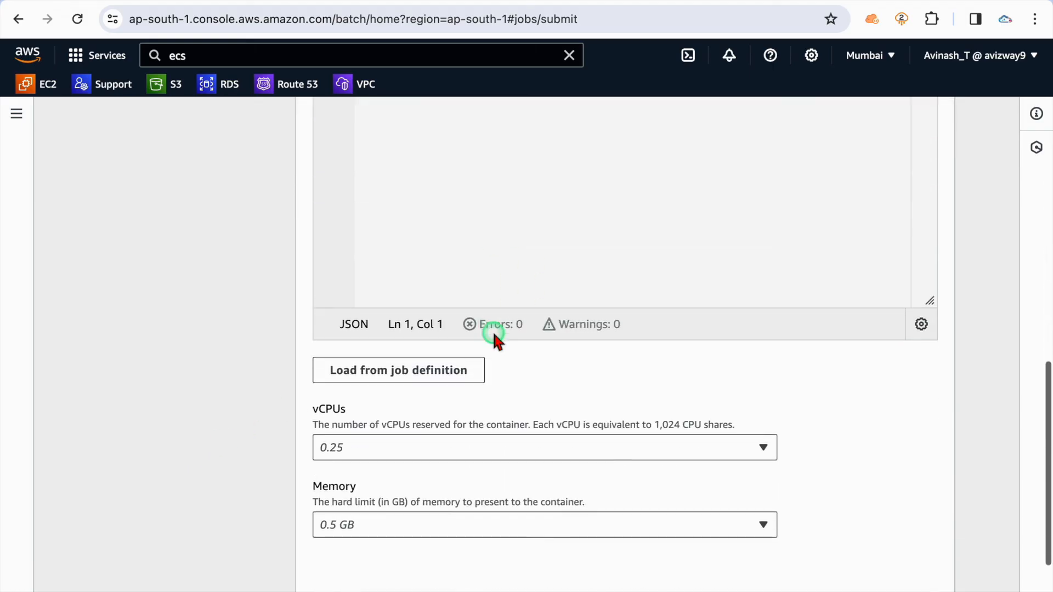
scroll(492, 329, "down", 3)
left_click(354, 282)
left_click(354, 283)
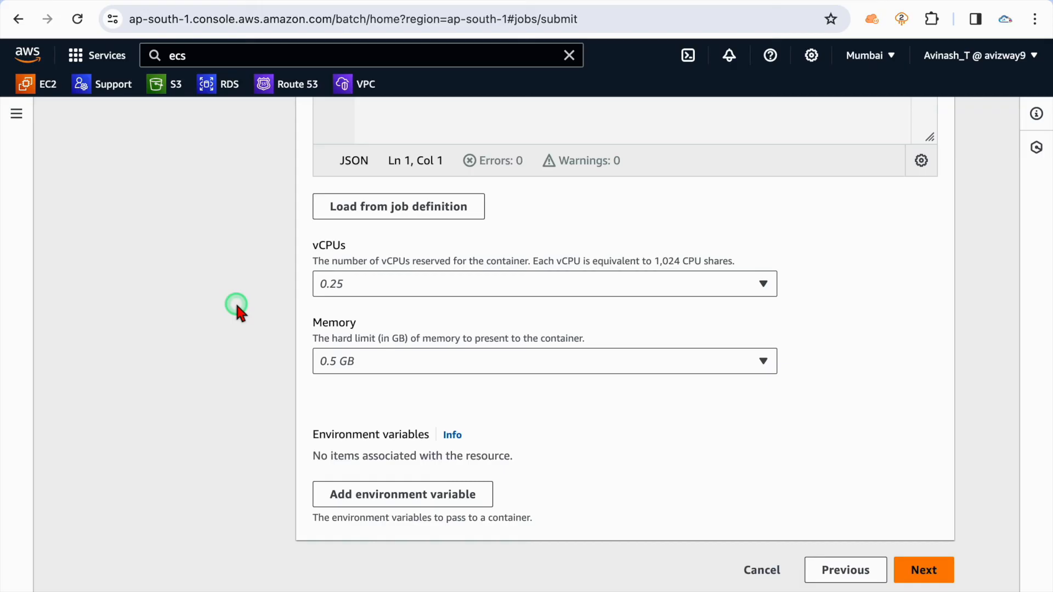
left_click(922, 570)
scroll(534, 269, "down", 15)
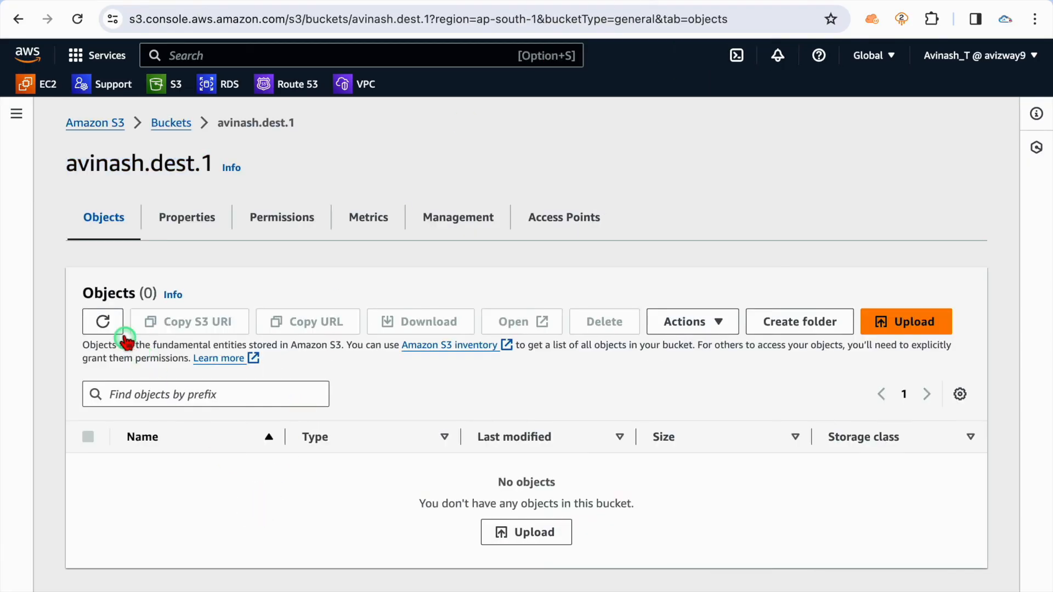
Step: Refresh the object list of the destination S3 bucket to check its contents before creating the job
left_click(104, 323)
left_click_drag(63, 163, 398, 137)
left_click(563, 144)
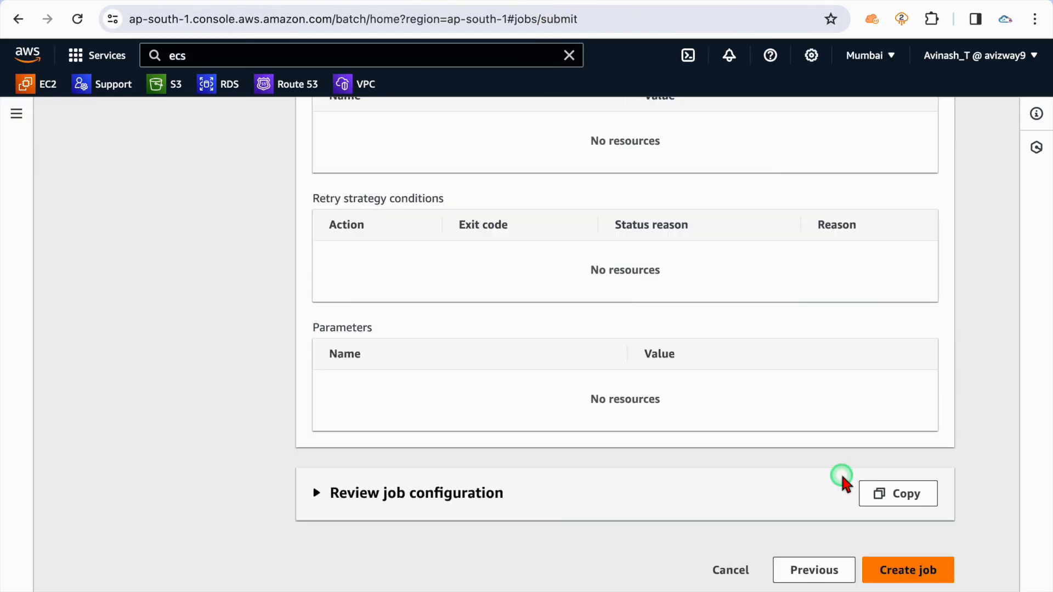
Step: Create the my-yy-job-1 job in AWS Batch and check its status and status reason
left_click(905, 570)
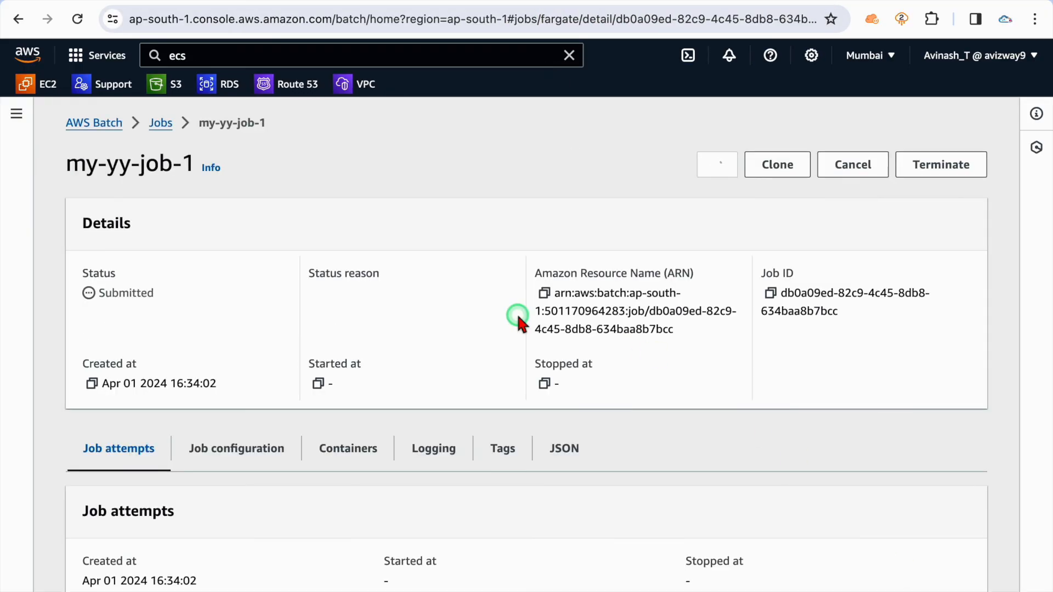
left_click_drag(134, 269, 80, 273)
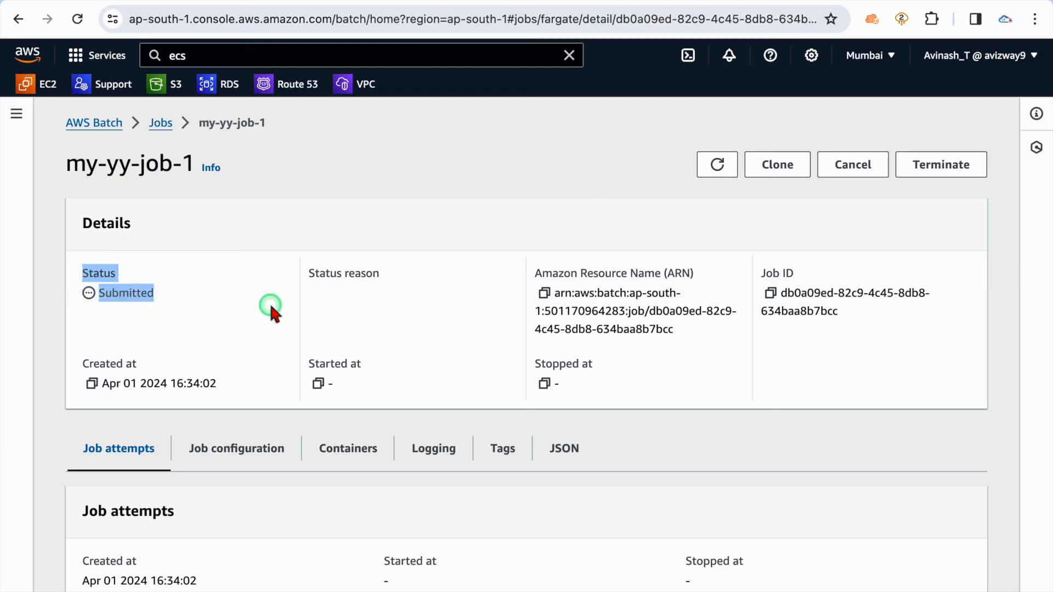
left_click(484, 279)
mouse_move(311, 271)
left_mouse_down()
mouse_move(372, 305)
mouse_move(315, 274)
left_mouse_up()
left_click(395, 308)
scroll(396, 305, "down", 1)
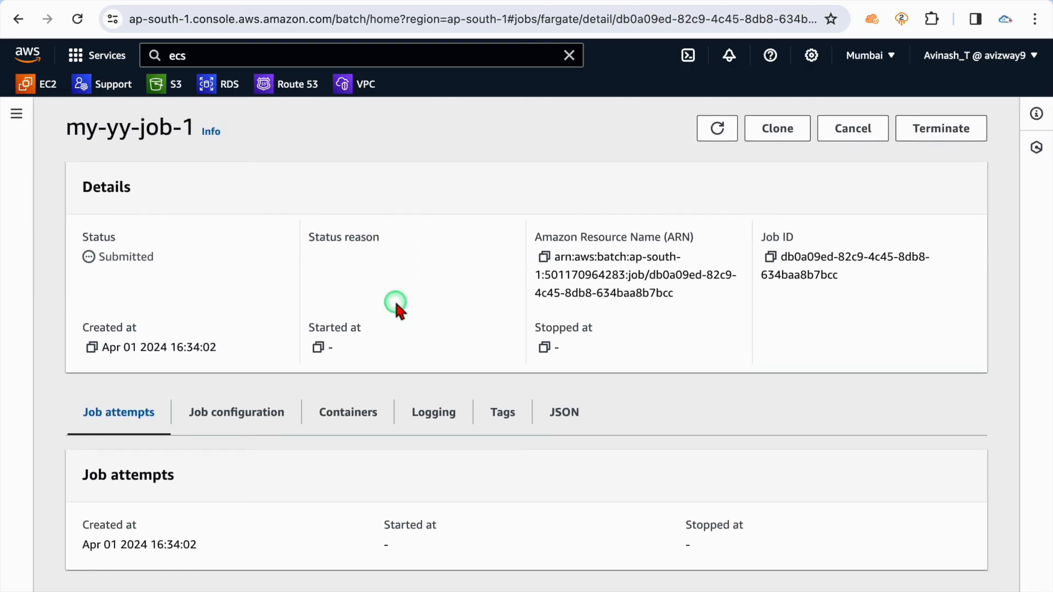
Step: View the logging settings of my-yy-job-1, including the log driver and its options
left_click(421, 412)
scroll(451, 466, "down", 3)
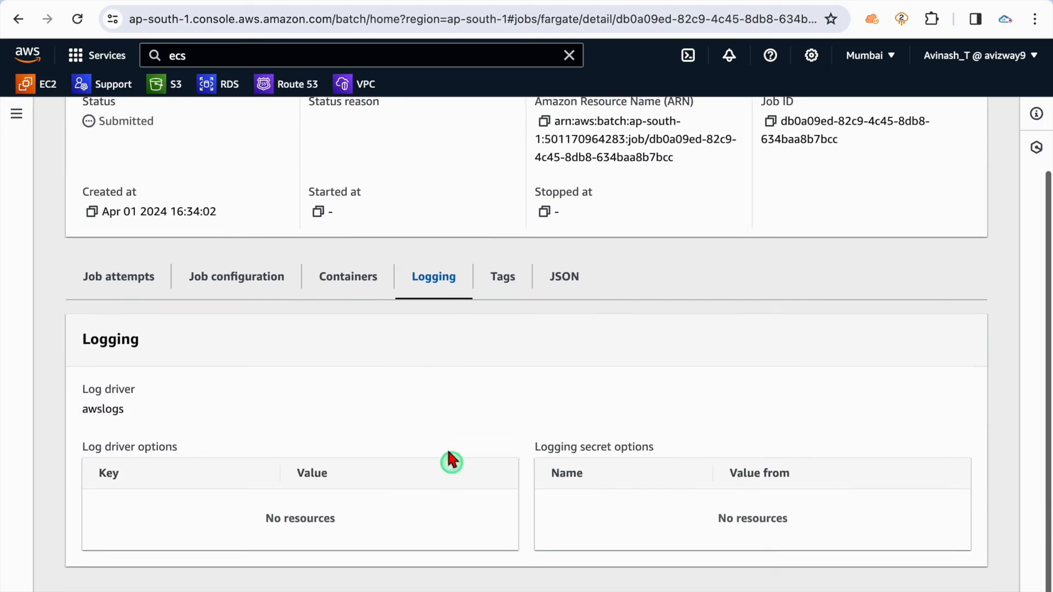
scroll(414, 419, "up", 3)
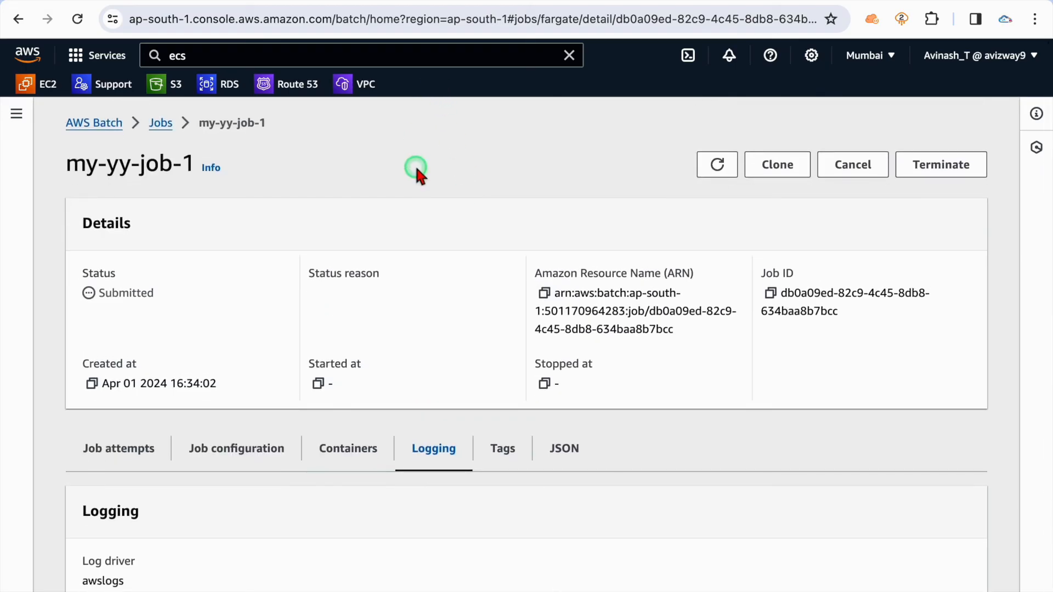
Step: Switch to the Amazon ECS console and list the tasks of the AWSBatch-yt-s3-copy cluster
left_click(299, 0)
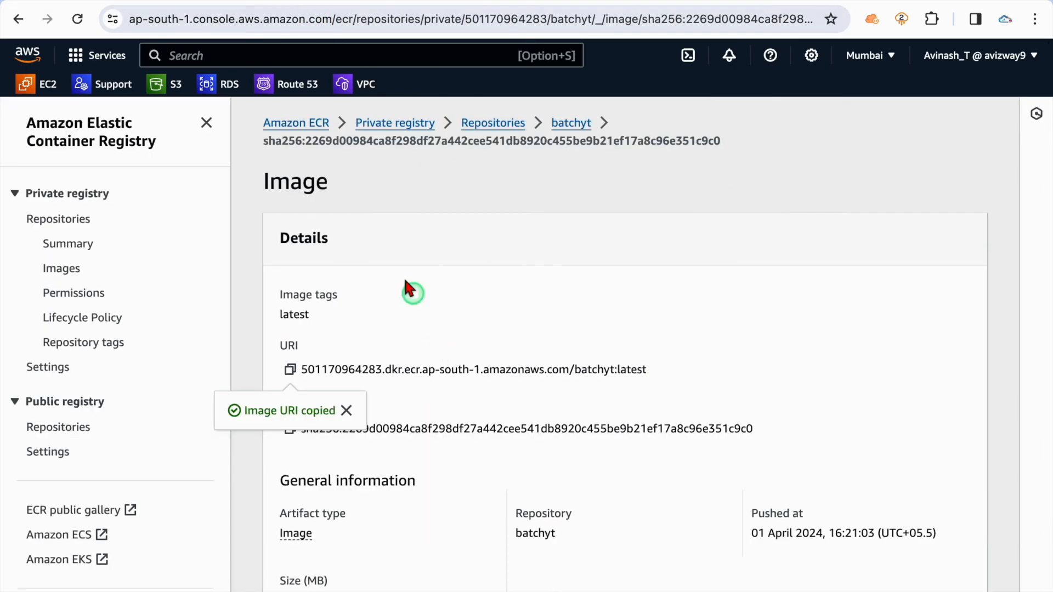
left_click(790, 4)
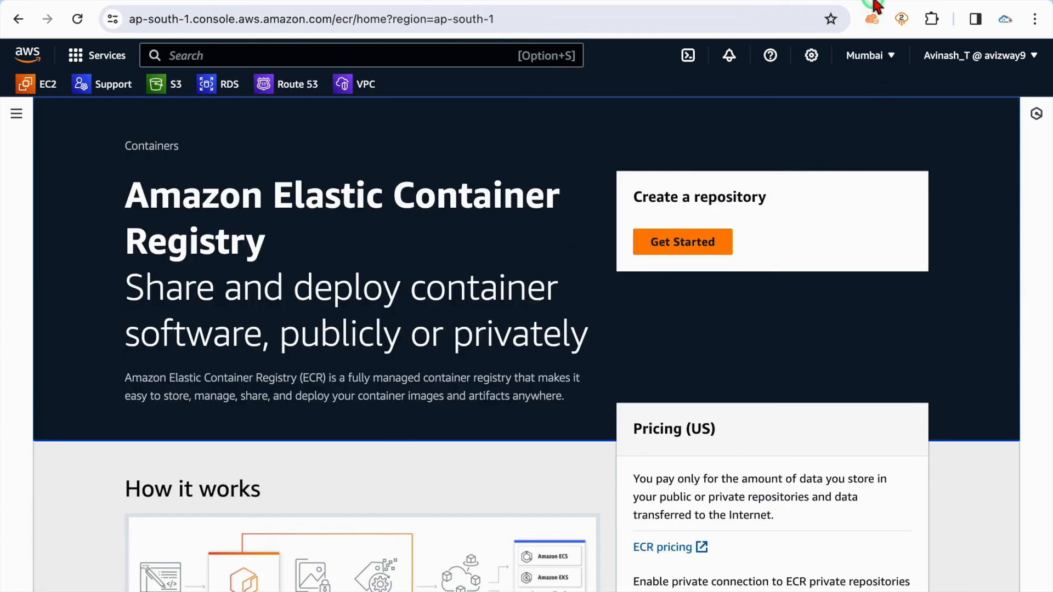
left_click(420, 58)
type("ecs")
left_click(415, 183)
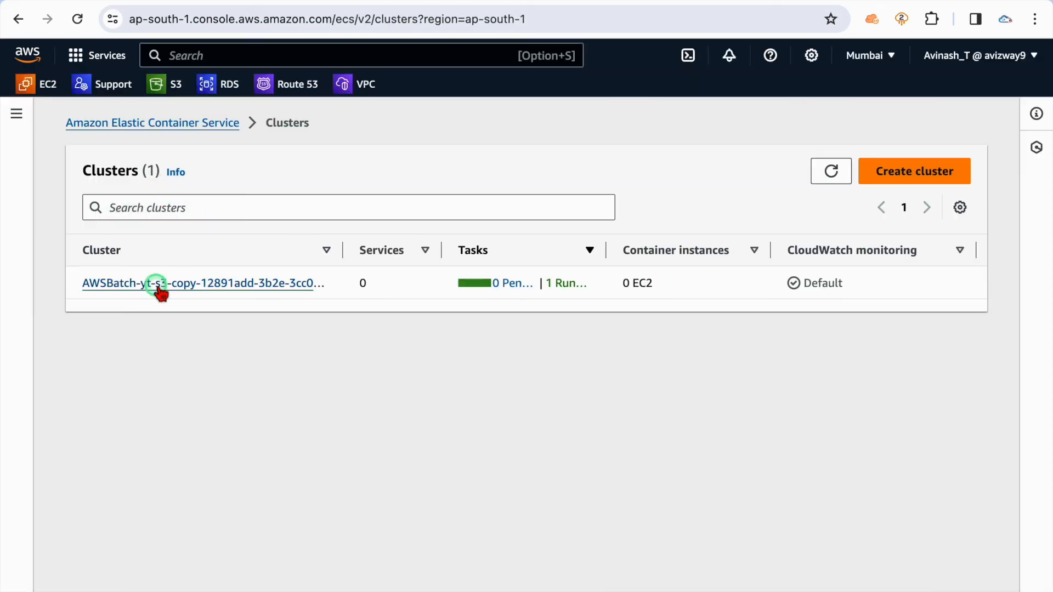
left_click(158, 289)
scroll(270, 393, "down", 2)
left_click(175, 391)
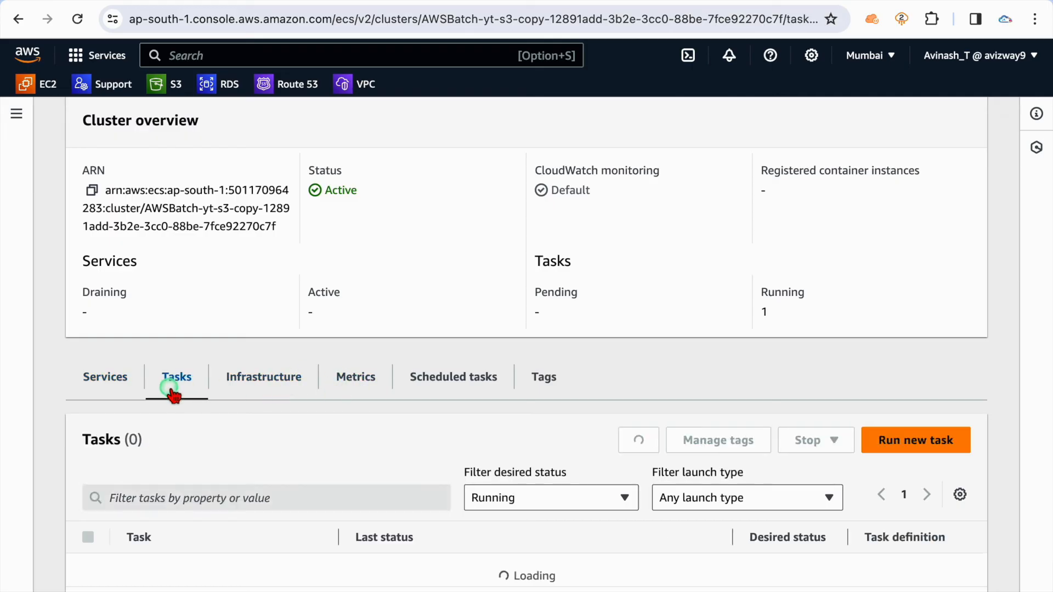
Step: Check the ID and last status of the cluster's task, refreshing the task list
scroll(174, 389, "down", 1)
left_click_drag(339, 505, 470, 506)
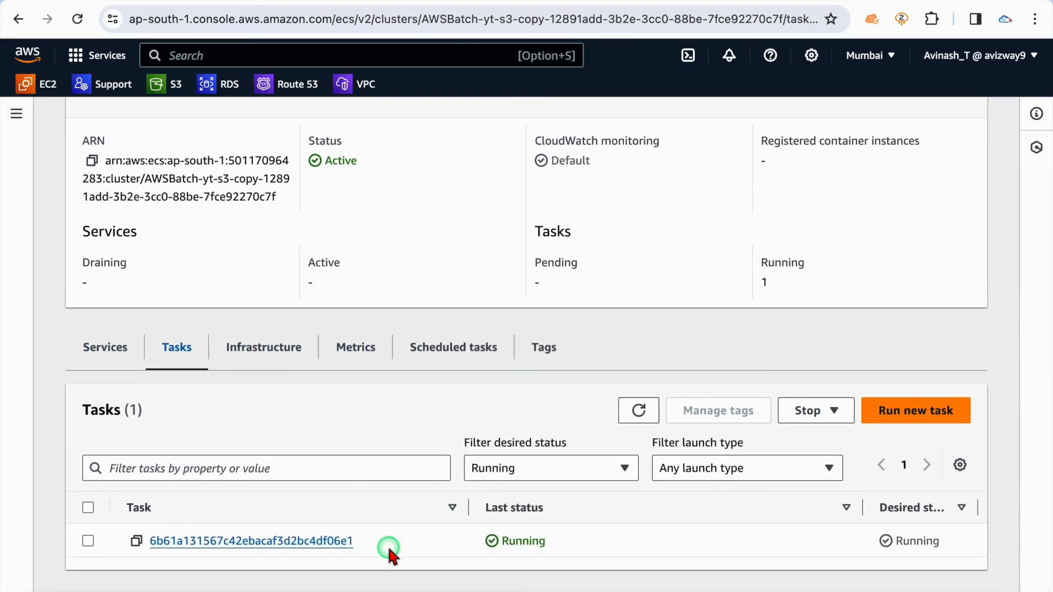
left_click_drag(389, 548, 160, 543)
left_click_drag(545, 548, 482, 545)
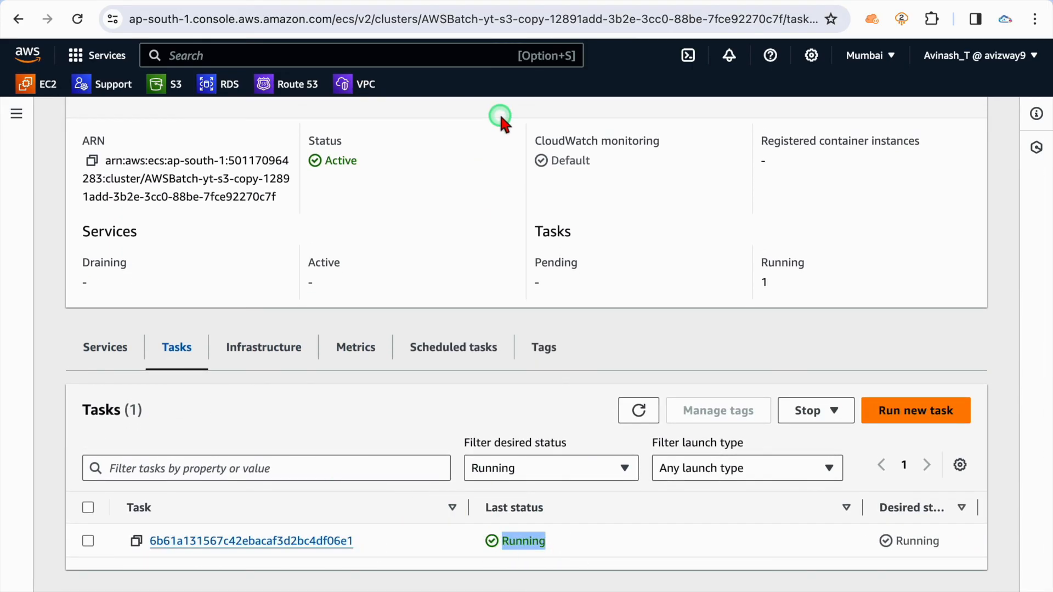
left_click(639, 410)
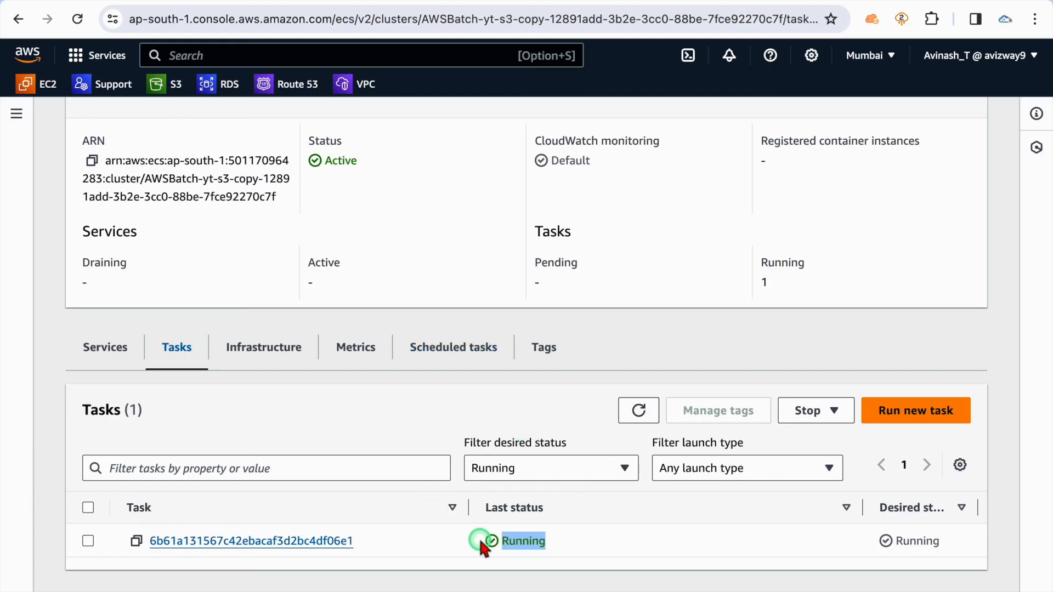
left_click(422, 533)
Step: Return to my-yy-job-1 in AWS Batch and refresh its details to check the job status
left_click(521, 1)
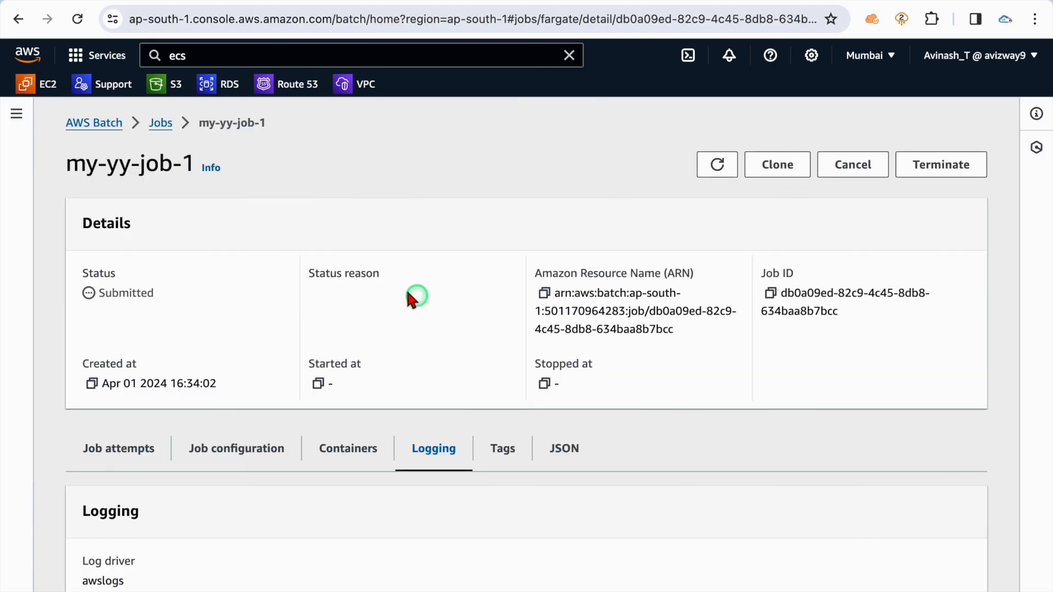
left_click_drag(167, 287, 81, 275)
left_click(465, 307)
left_click(719, 166)
left_click_drag(212, 271, 233, 296)
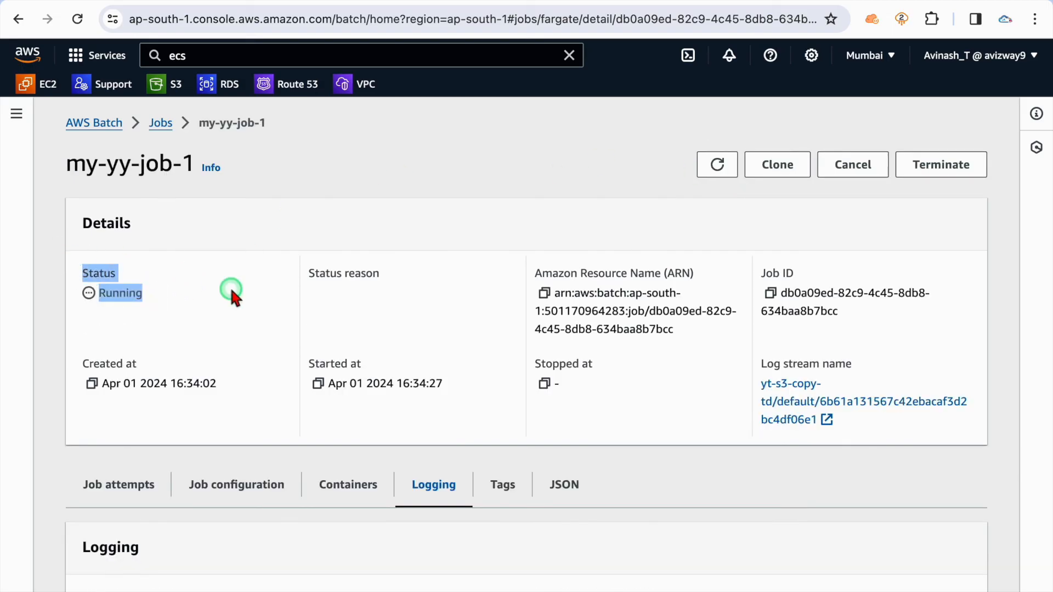
Step: Refresh the job details two more times and highlight the log stream name and the job status
left_click(717, 164)
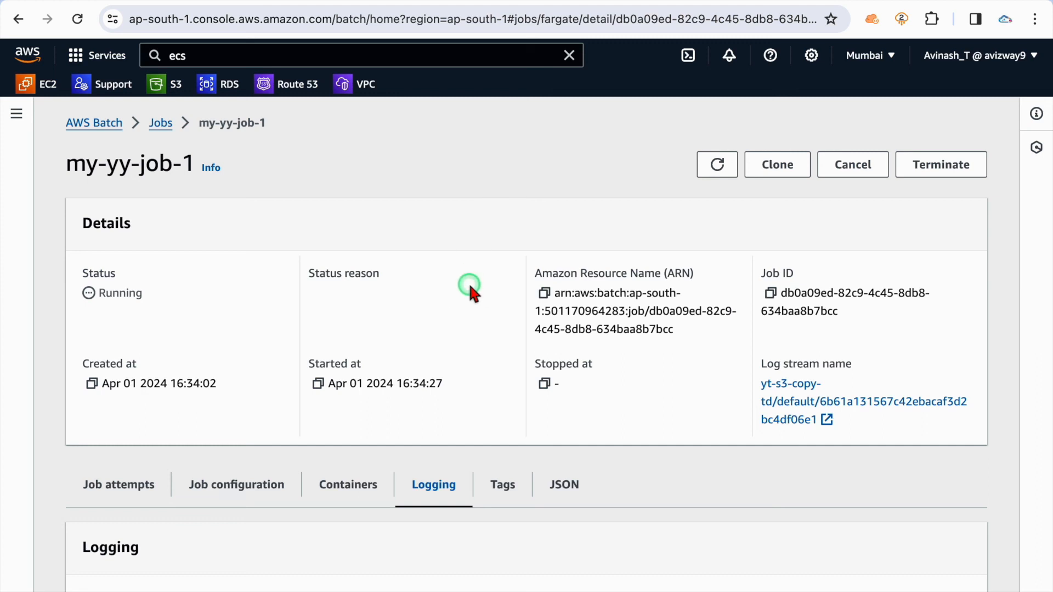
left_click_drag(857, 418, 764, 383)
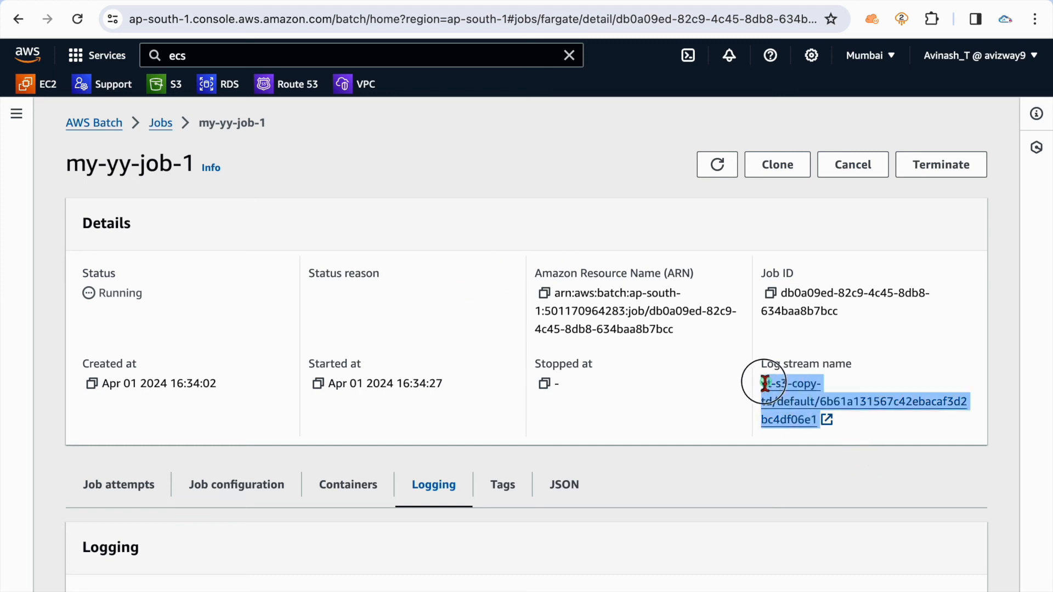
left_click(668, 377)
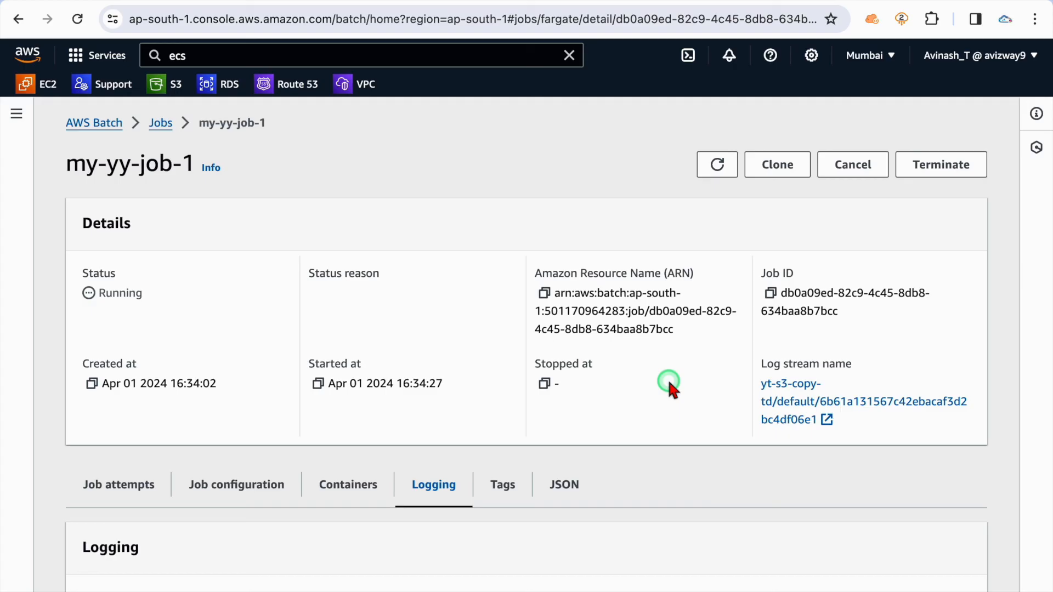
left_click(718, 165)
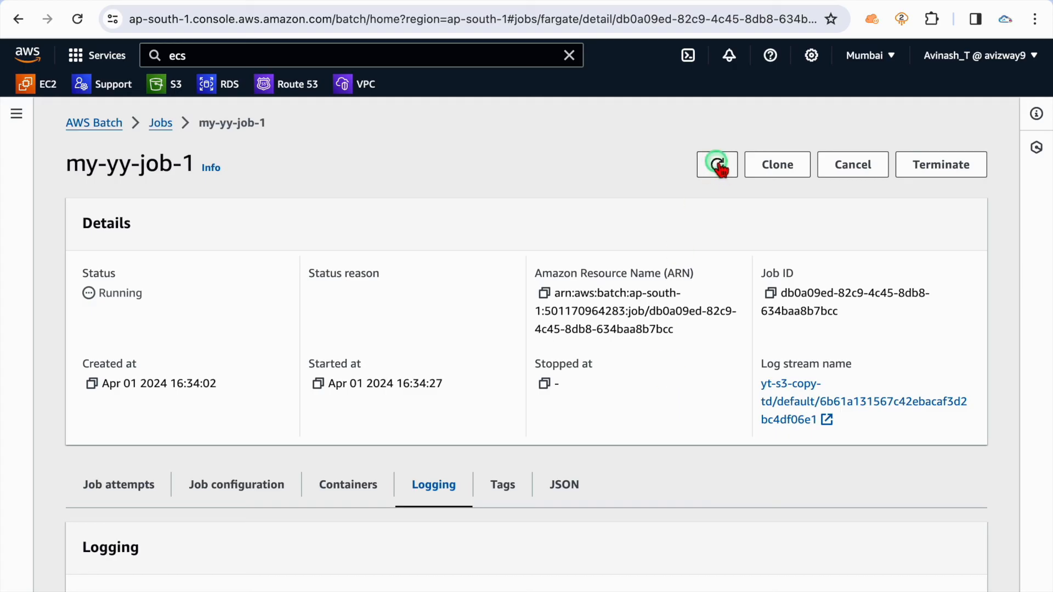
left_click(549, 179)
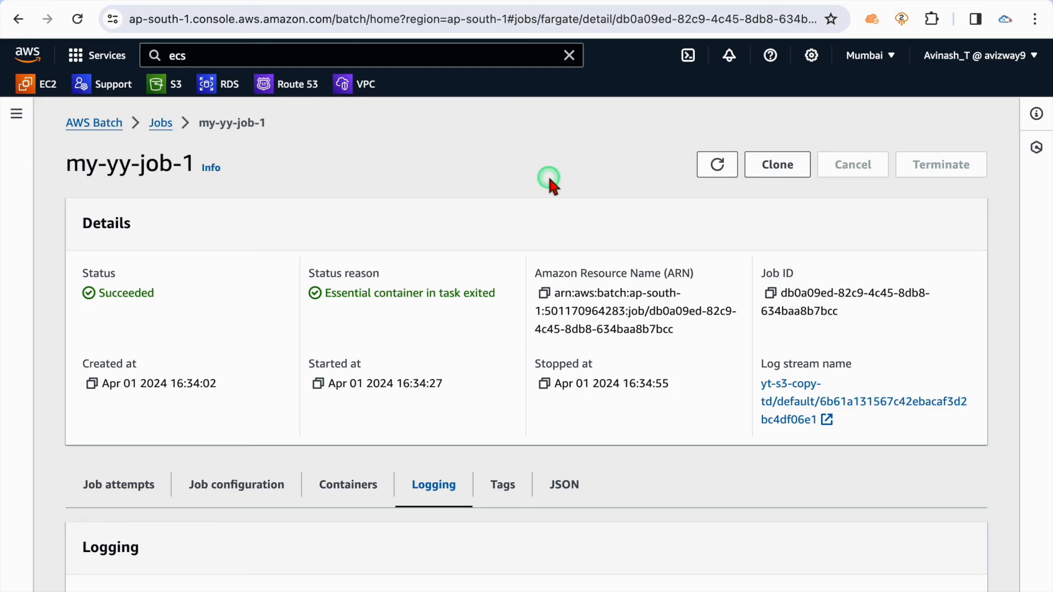
left_click_drag(852, 430, 764, 387)
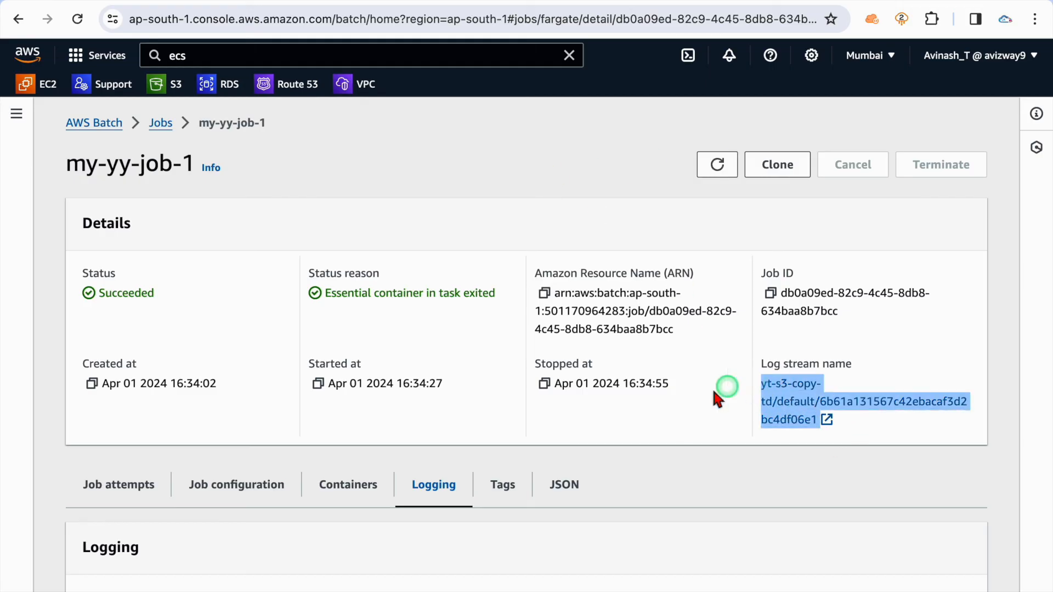
left_click(178, 308)
left_click_drag(179, 308, 78, 274)
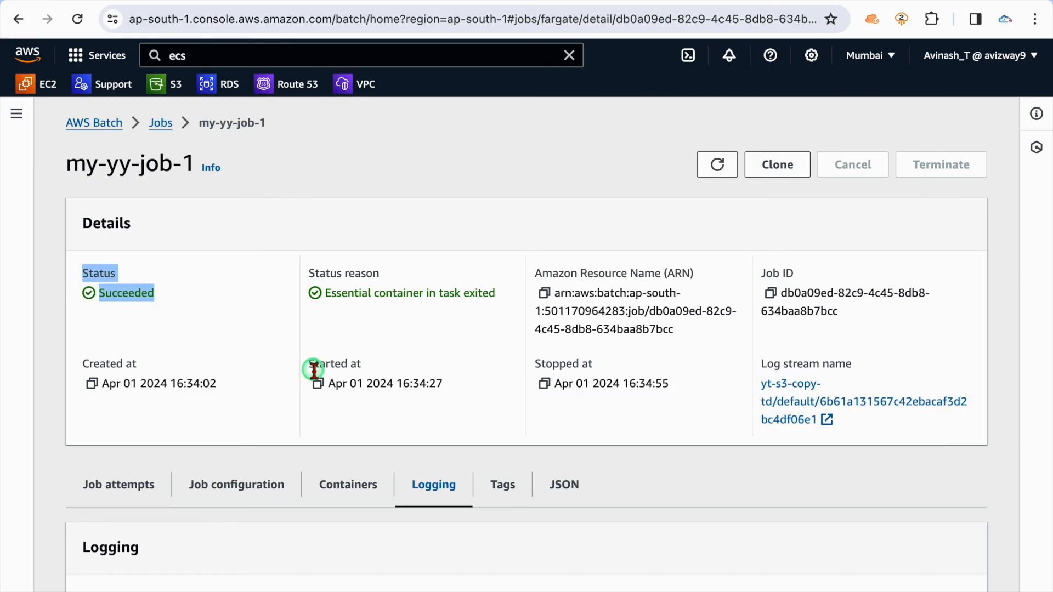
Step: Switch to the destination S3 bucket and refresh its object list to check for the copied files
left_click(651, 0)
left_click(104, 321)
scroll(332, 397, "down", 5)
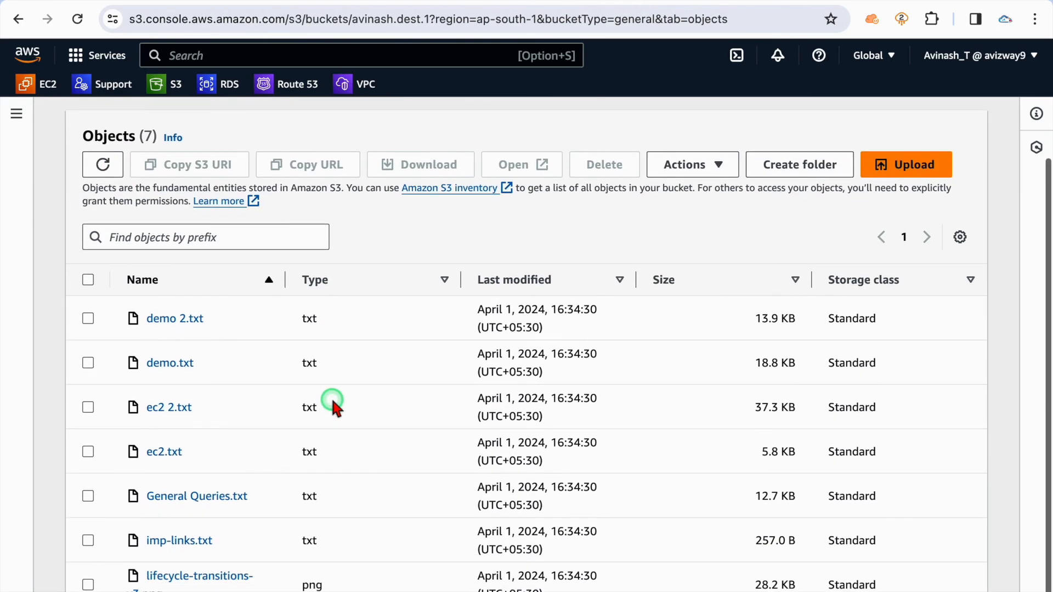
scroll(332, 401, "up", 5)
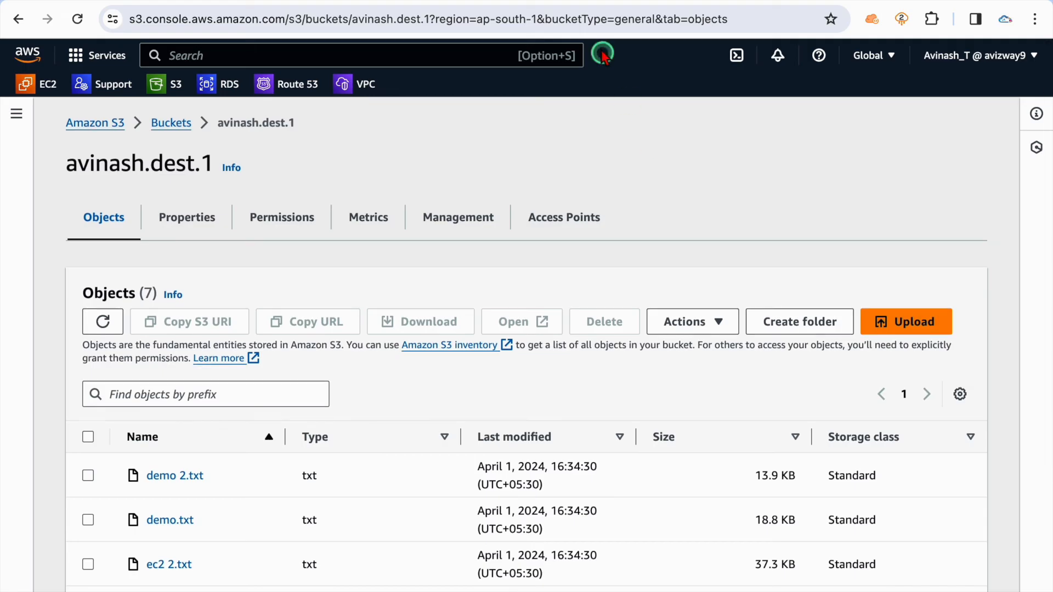
Step: Open the log stream of my-yy-job-1 in CloudWatch and highlight the messages of its log events
left_click(549, 2)
left_click(687, 377)
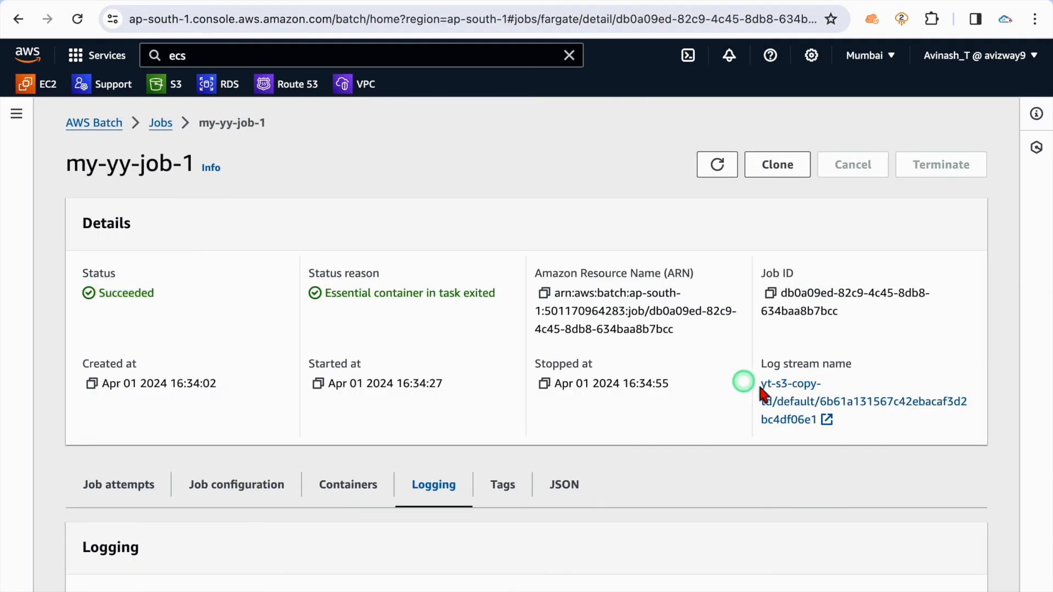
left_click(813, 399)
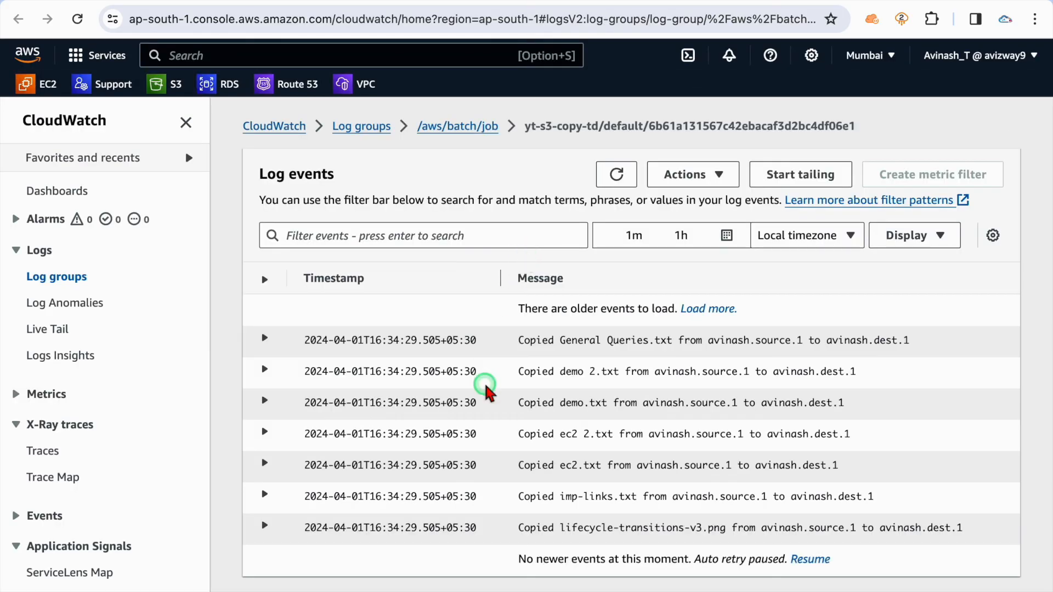
left_click(519, 341)
left_click_drag(519, 342, 976, 531)
left_click(888, 440)
left_click_drag(497, 383, 775, 497)
left_click(923, 446)
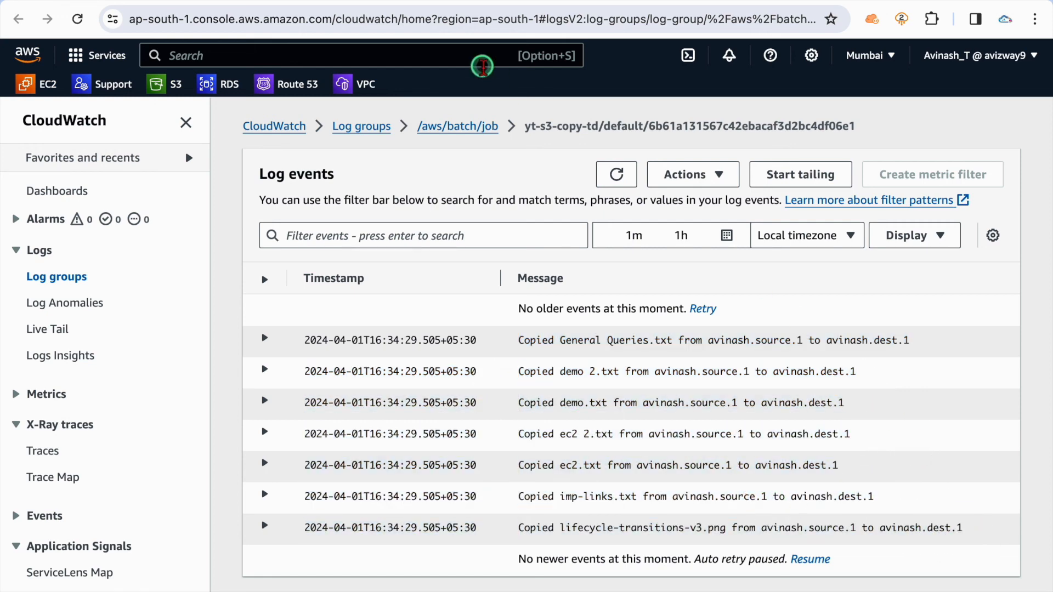
Step: Return to my-yy-job-1 in AWS Batch and view the Job logs section of its logging details
left_click(470, 1)
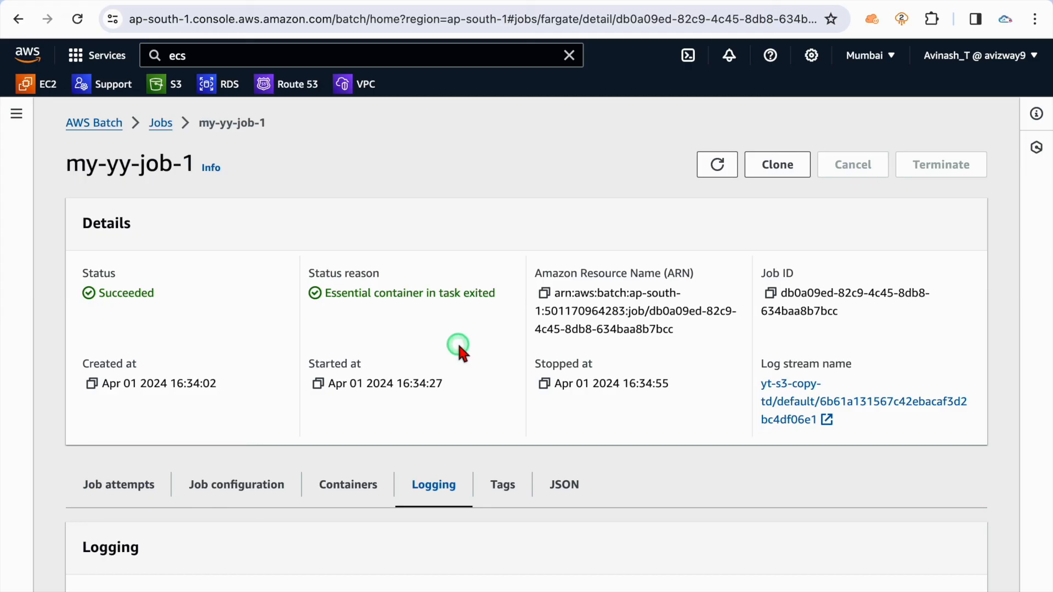
scroll(460, 350, "down", 6)
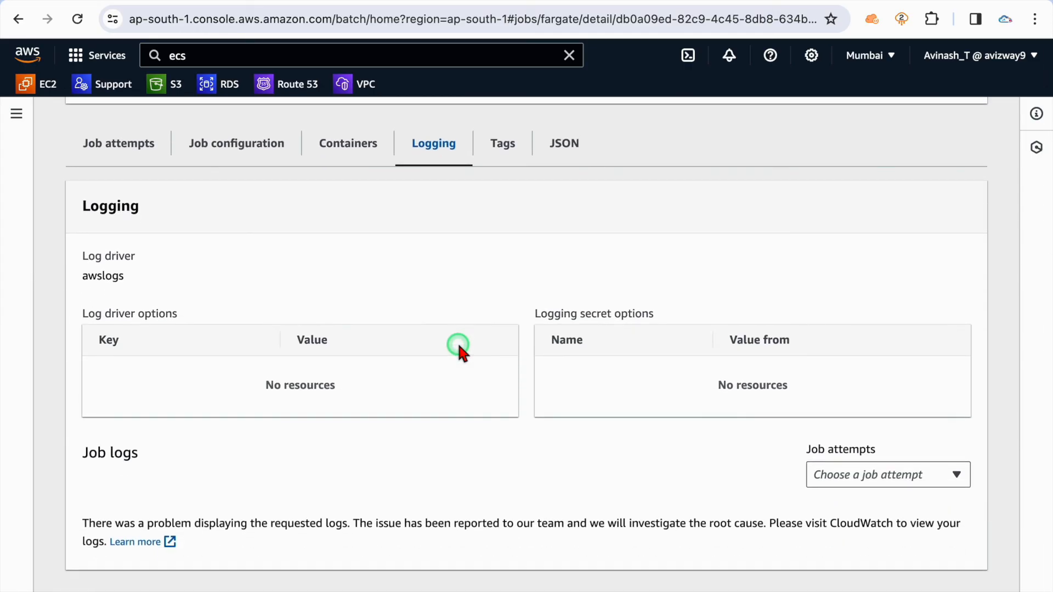
Step: Go back to the AWS Batch jobs list and switch to batch.drawio in diagrams.net to view the Batch architecture diagram
scroll(458, 342, "up", 6)
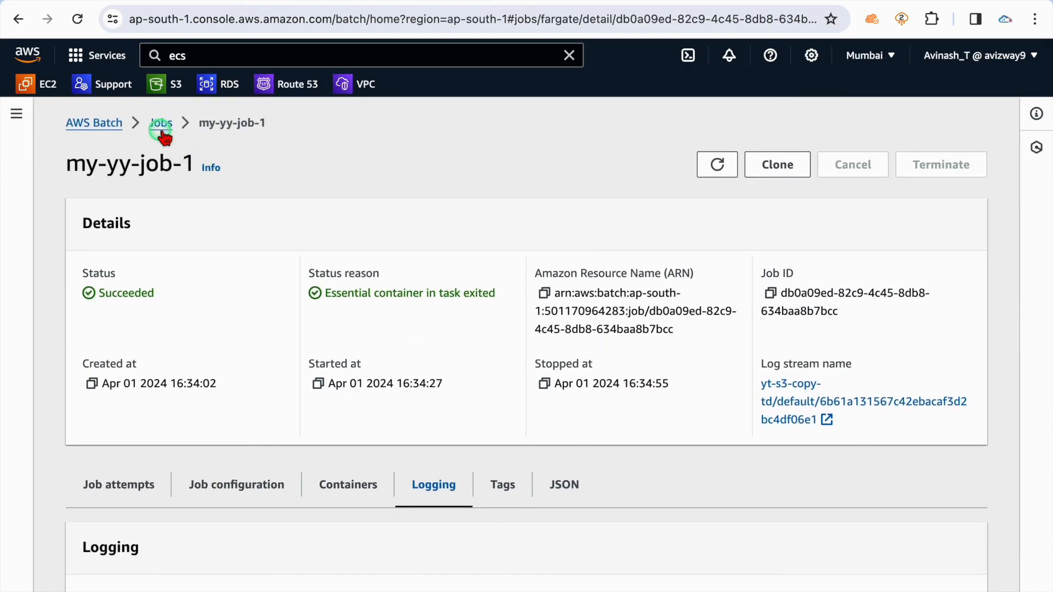
left_click(162, 124)
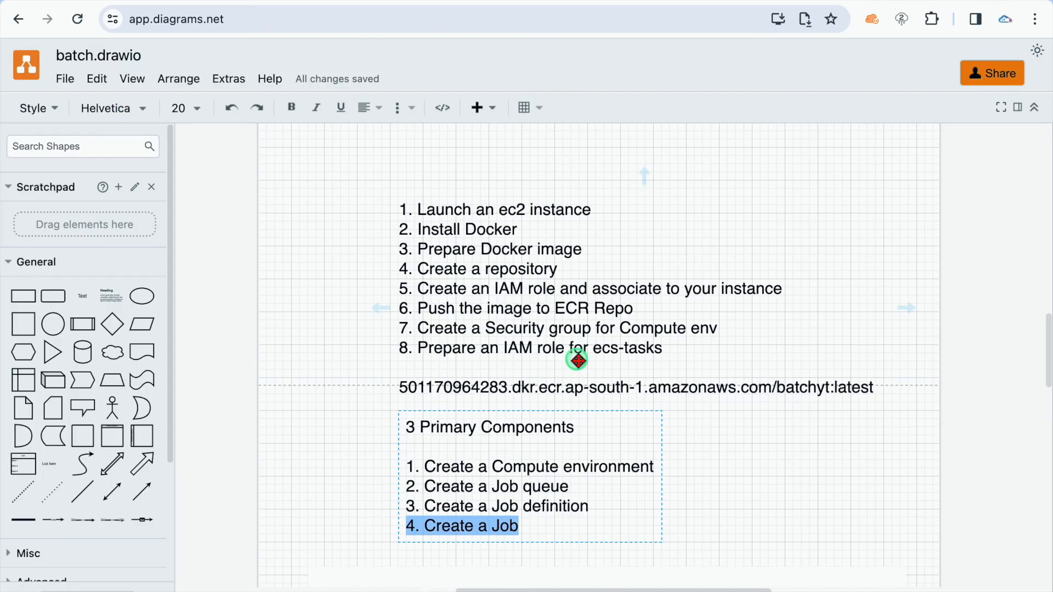
scroll(576, 359, "up", 10)
scroll(576, 359, "up", 4)
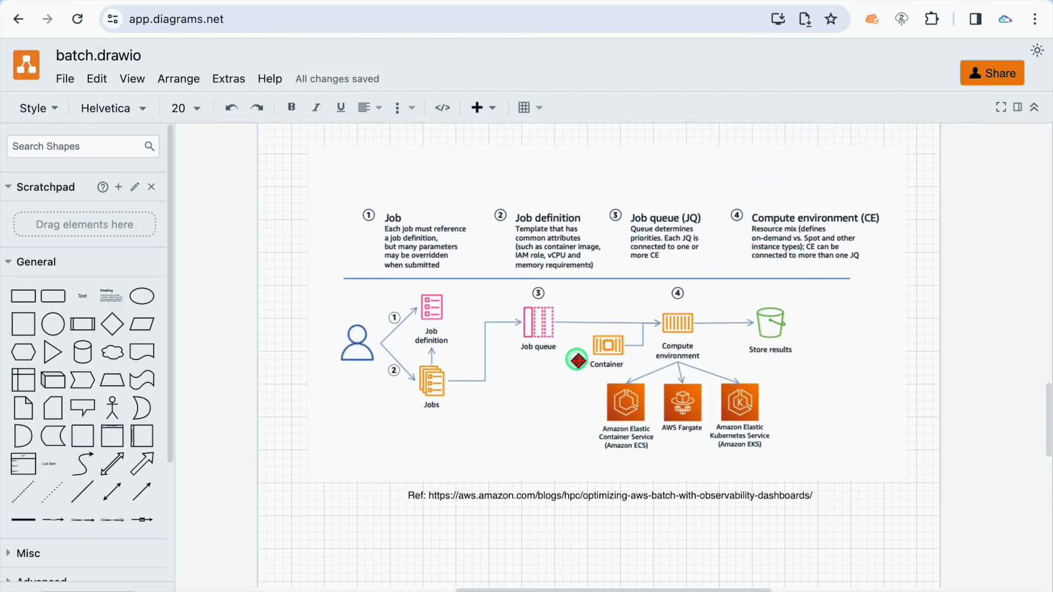
left_click(285, 506)
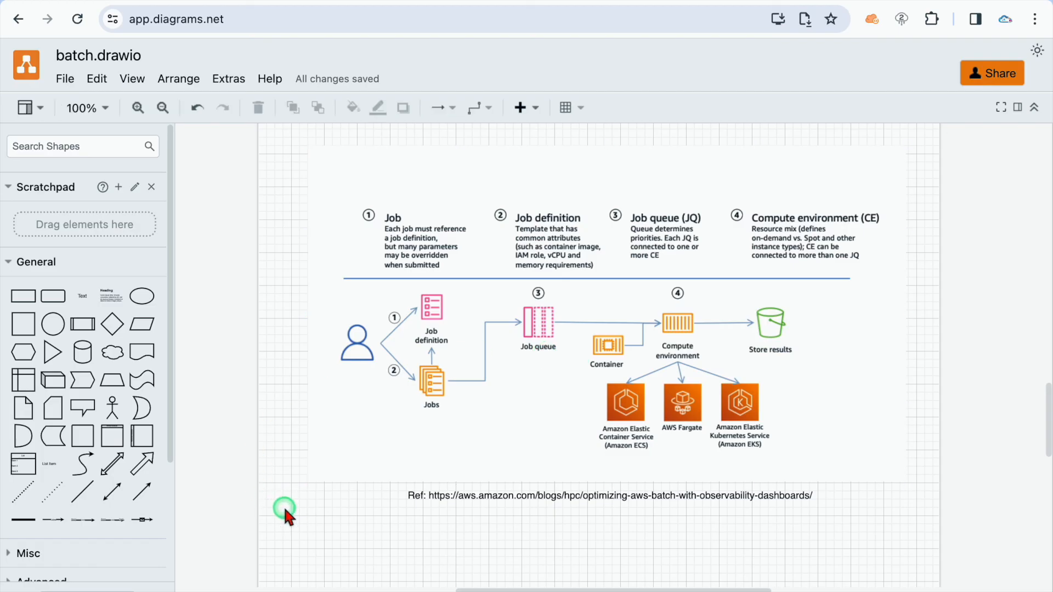
Step: Annotate the diagram's flow in red freehand: circle the user and trace arrows through Job definition, Jobs and Job queue to Compute environment
key("ctrl+Tab")
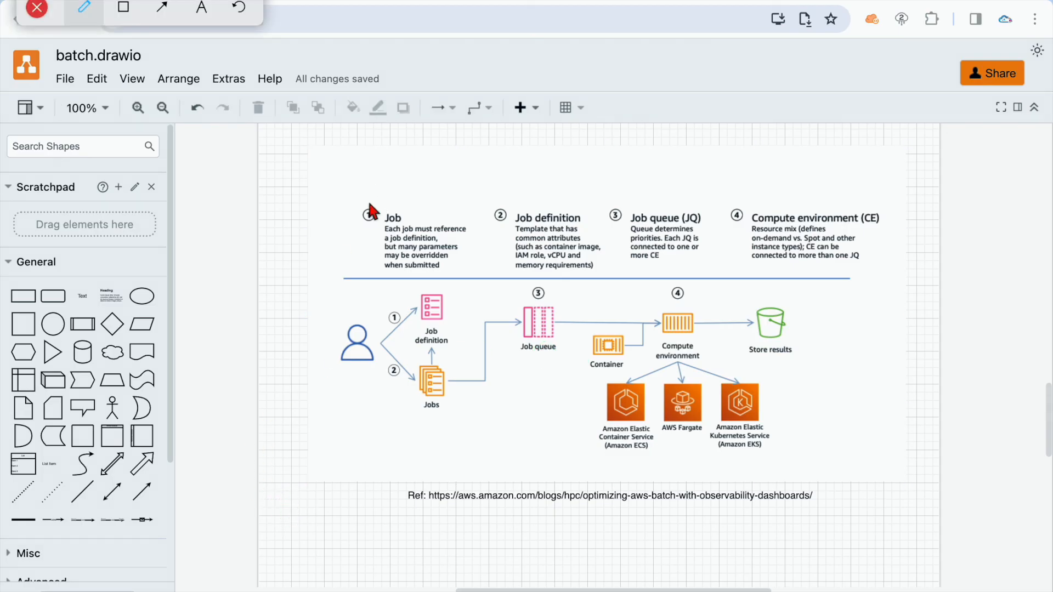
mouse_move(356, 308)
left_mouse_down()
mouse_move(345, 310)
mouse_move(352, 377)
mouse_move(345, 307)
left_mouse_up()
mouse_move(380, 350)
left_mouse_down()
mouse_move(422, 307)
mouse_move(418, 318)
mouse_move(456, 332)
left_mouse_up()
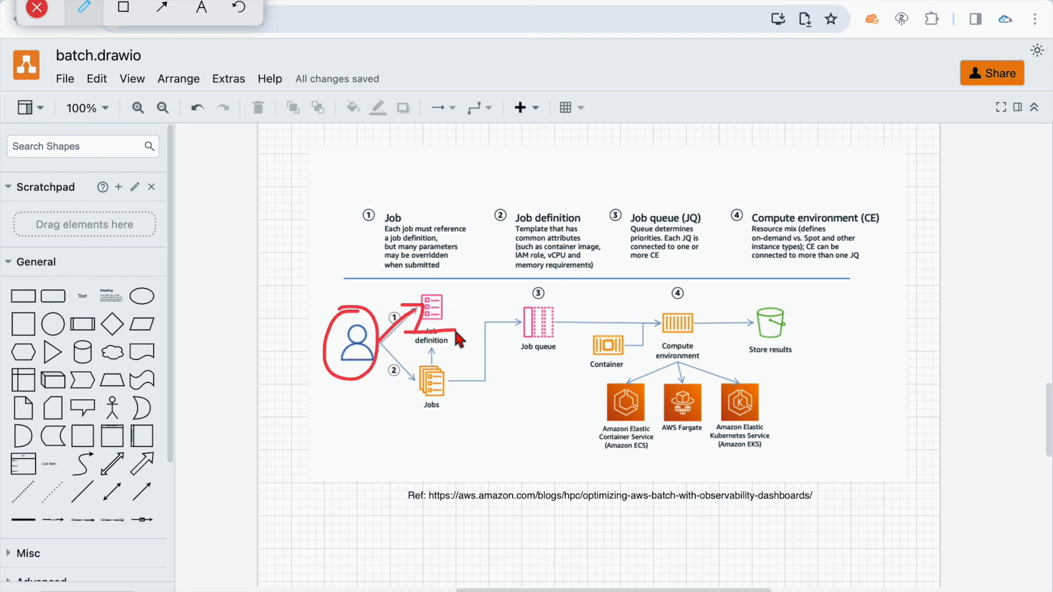
mouse_move(369, 373)
left_mouse_down()
mouse_move(421, 399)
mouse_move(417, 411)
mouse_move(438, 348)
mouse_move(448, 362)
mouse_move(437, 378)
mouse_move(514, 327)
left_mouse_up()
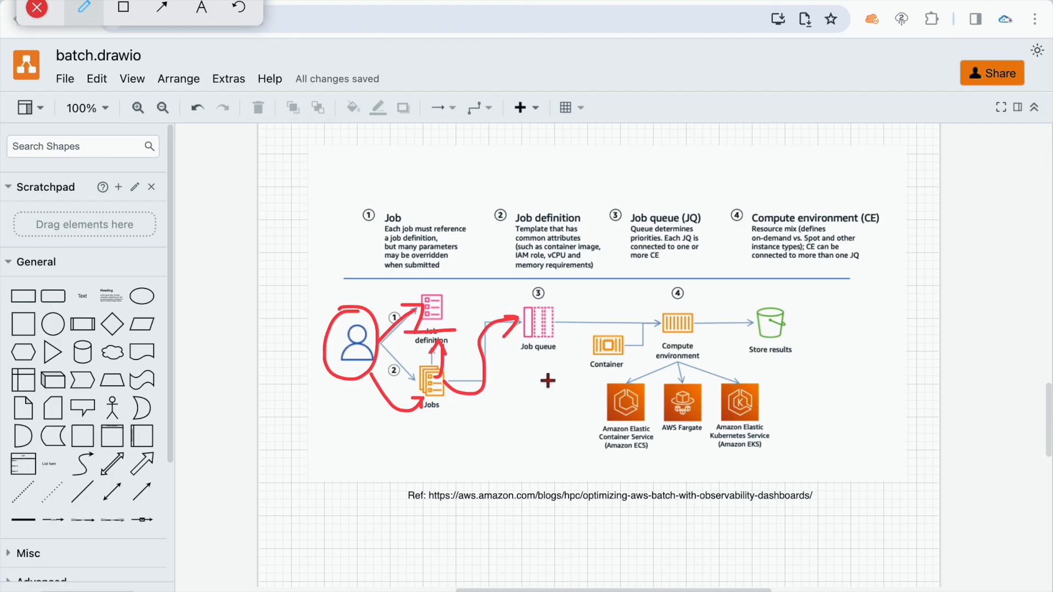
mouse_move(555, 322)
left_mouse_down()
mouse_move(645, 314)
mouse_move(638, 339)
left_mouse_up()
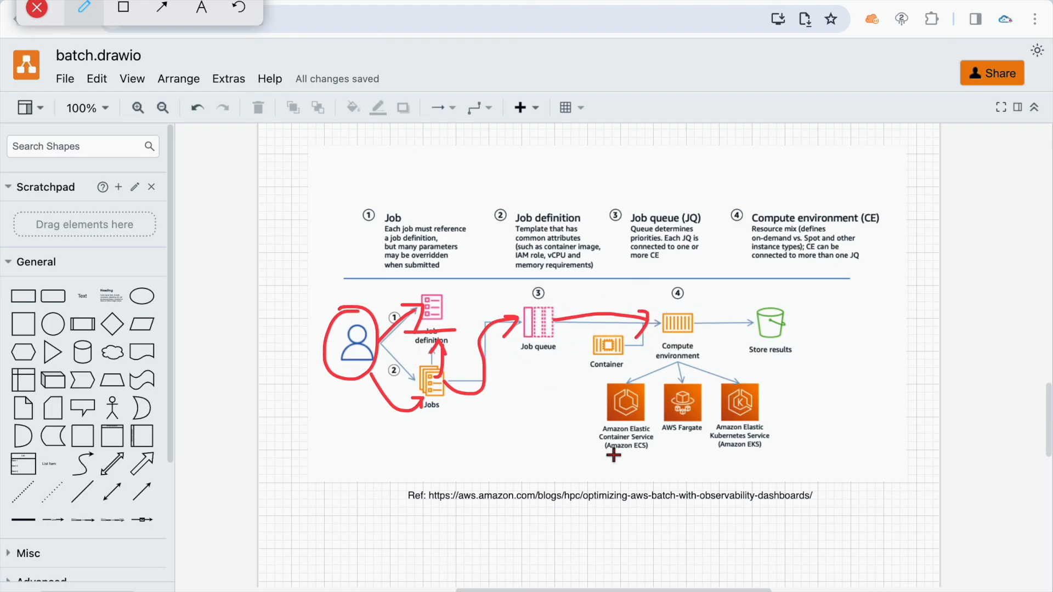
Step: Underline Amazon ECS, AWS Fargate, Amazon EKS and Compute environment in red, and draw a double-headed arrow between Compute environment and Store results
left_click_drag(614, 467, 772, 465)
left_click(632, 459)
left_click_drag(632, 458, 651, 456)
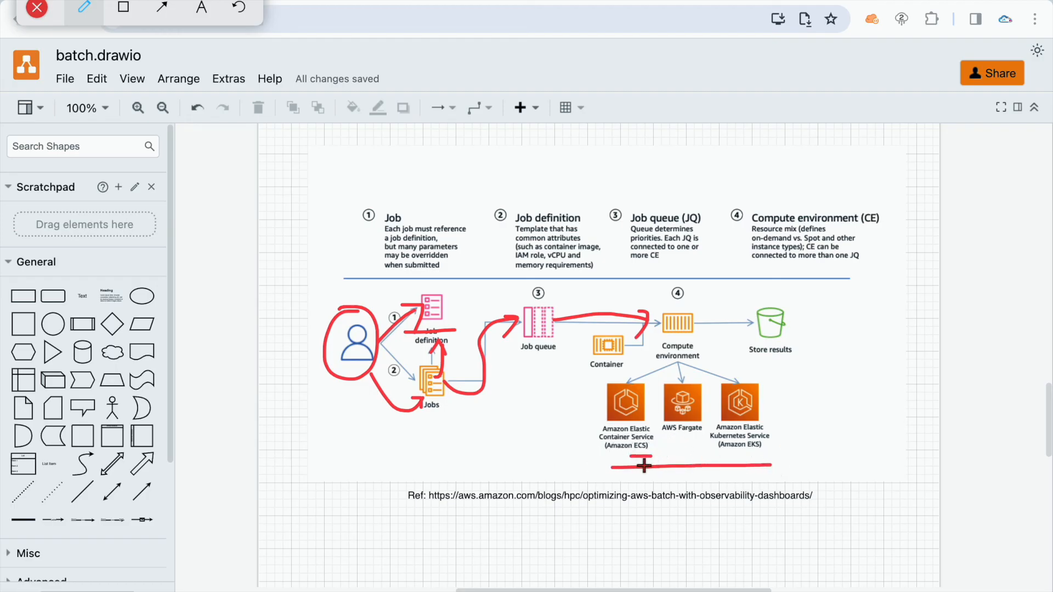
left_click_drag(673, 448, 761, 454)
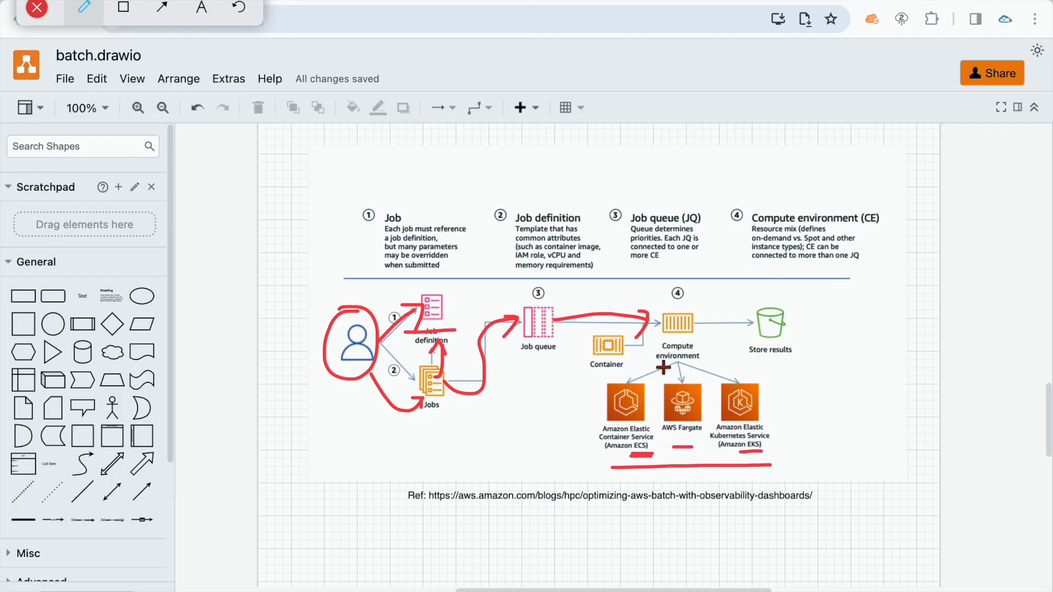
left_click_drag(655, 365, 703, 366)
mouse_move(694, 316)
left_mouse_down()
mouse_move(749, 295)
mouse_move(747, 286)
mouse_move(753, 302)
mouse_move(705, 313)
left_mouse_up()
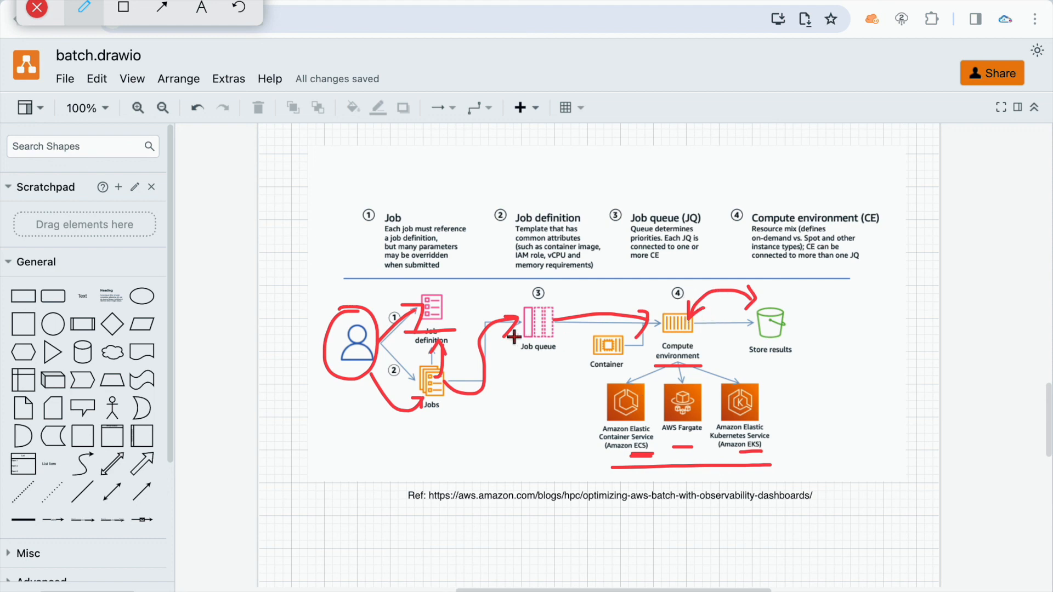
Step: Circle the Job, Job definition, Job queue and Compute environment descriptions in red, then clear all annotations
mouse_move(411, 196)
left_mouse_down()
mouse_move(364, 278)
mouse_move(402, 194)
left_mouse_up()
mouse_move(528, 193)
left_mouse_down()
mouse_move(574, 206)
mouse_move(535, 181)
left_mouse_up()
mouse_move(698, 215)
left_mouse_down()
mouse_move(635, 282)
mouse_move(661, 192)
left_mouse_up()
mouse_move(825, 191)
left_mouse_down()
mouse_move(751, 225)
mouse_move(804, 194)
left_mouse_up()
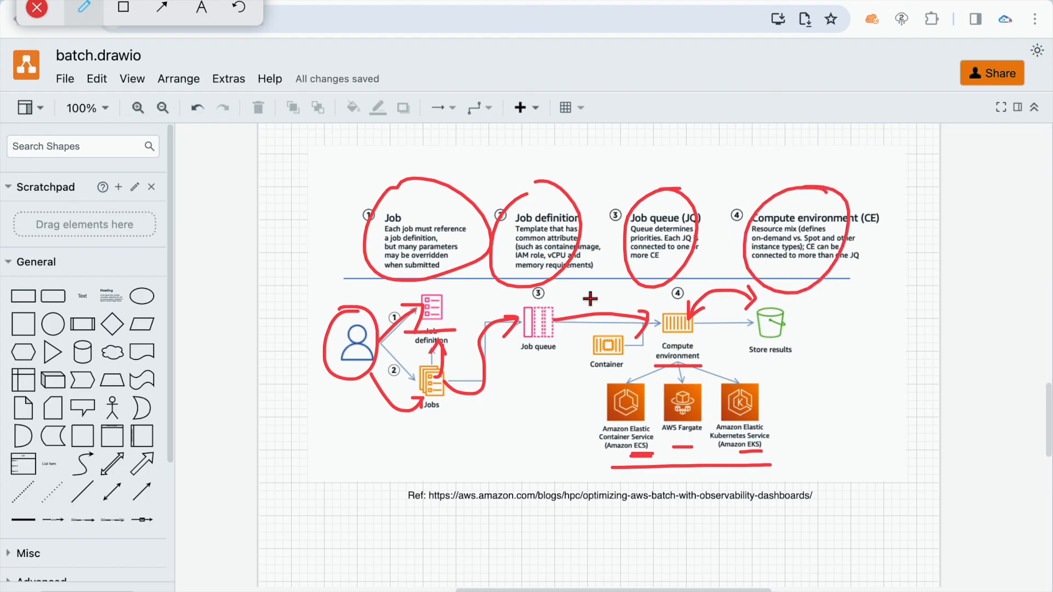
left_click(37, 8)
Step: Highlight the 3 Primary Components list above the diagram, compare it with the architecture image and clear the selection
scroll(410, 325, "up", 10)
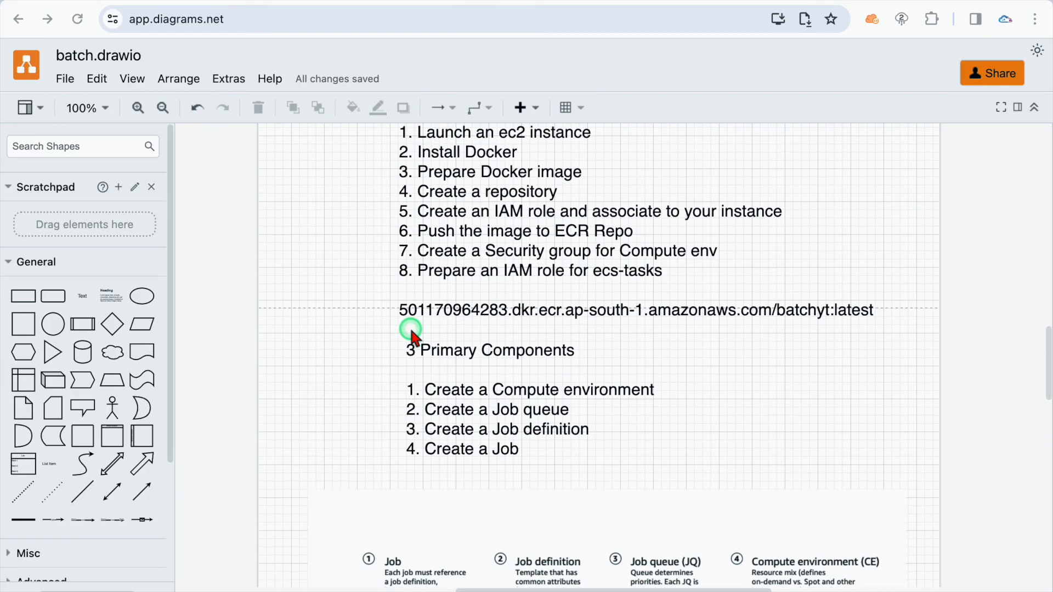
double_click(523, 451)
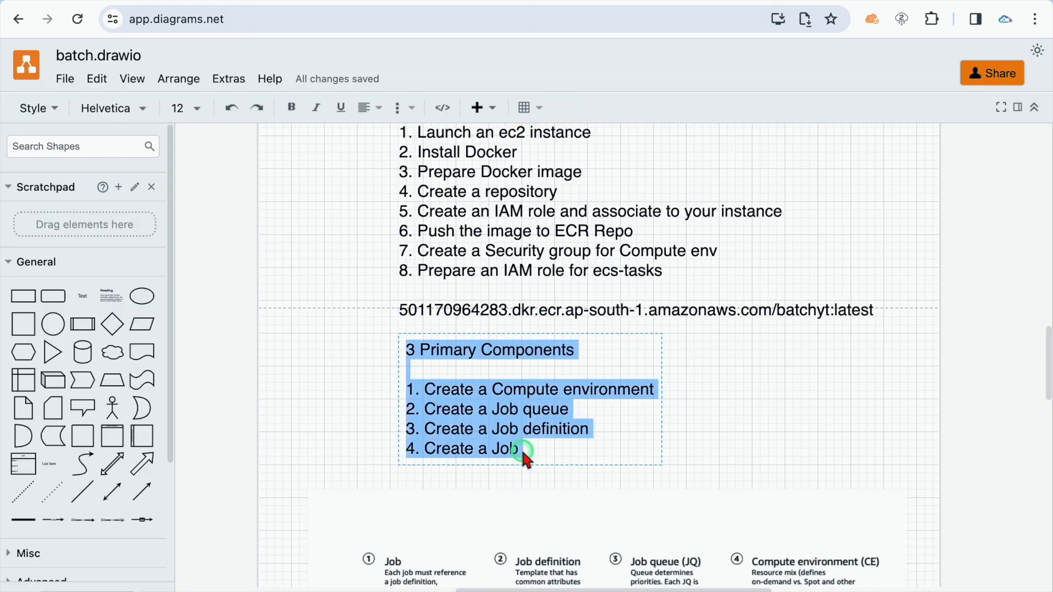
scroll(661, 450, "down", 2)
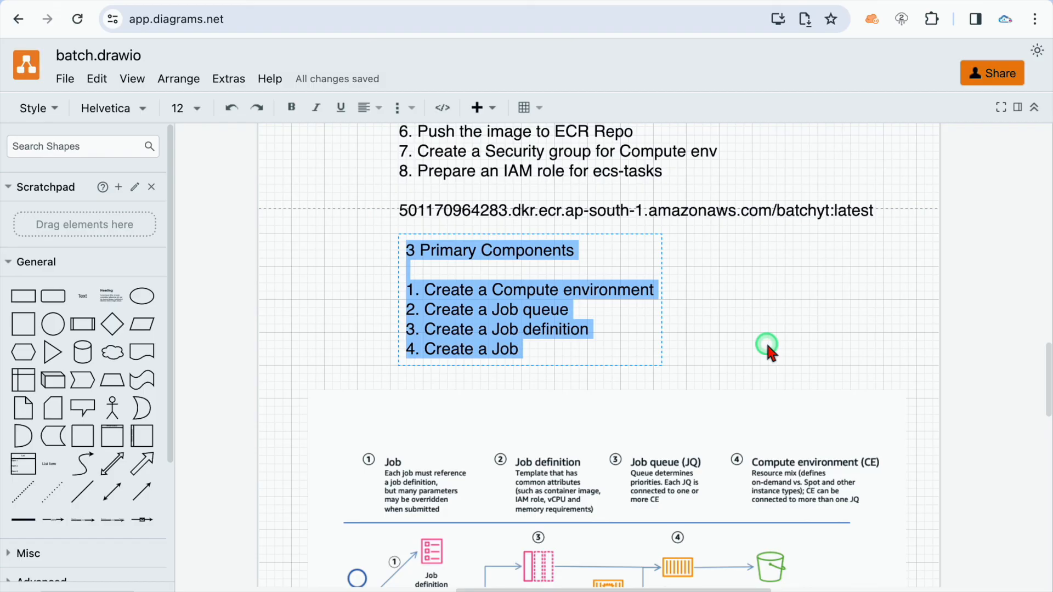
scroll(767, 345, "down", 2)
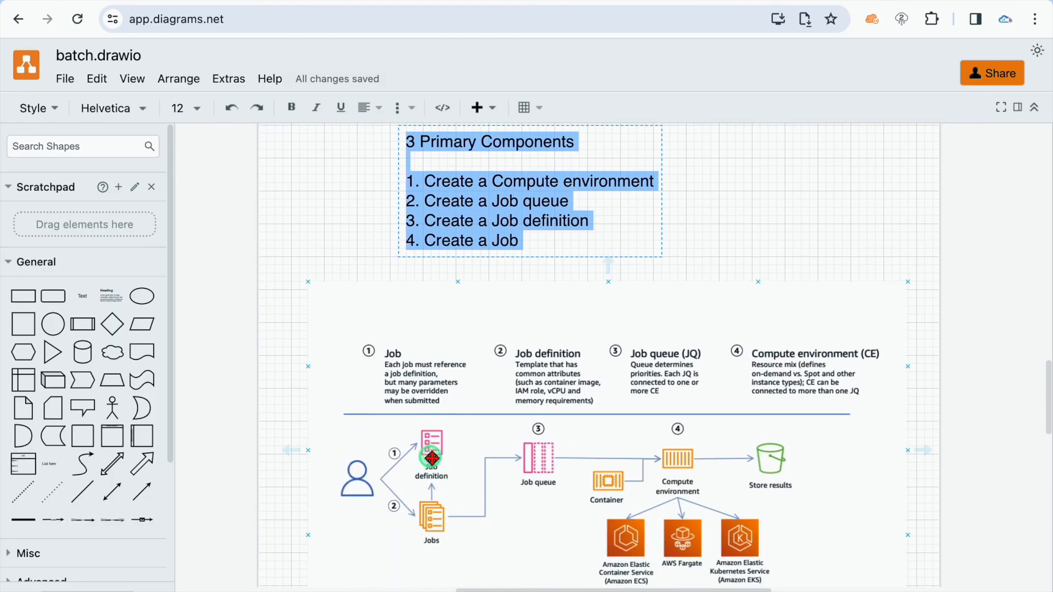
left_click(337, 219)
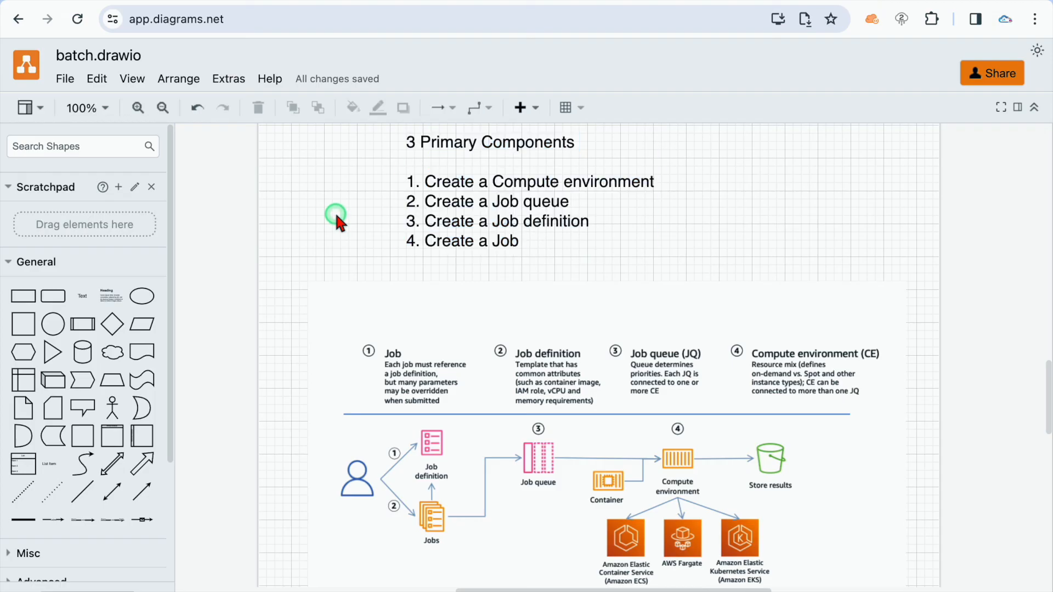
Step: Review the architecture diagram again and highlight the batchyt:latest ECR image address below the preparation steps
scroll(337, 219, "down", 2)
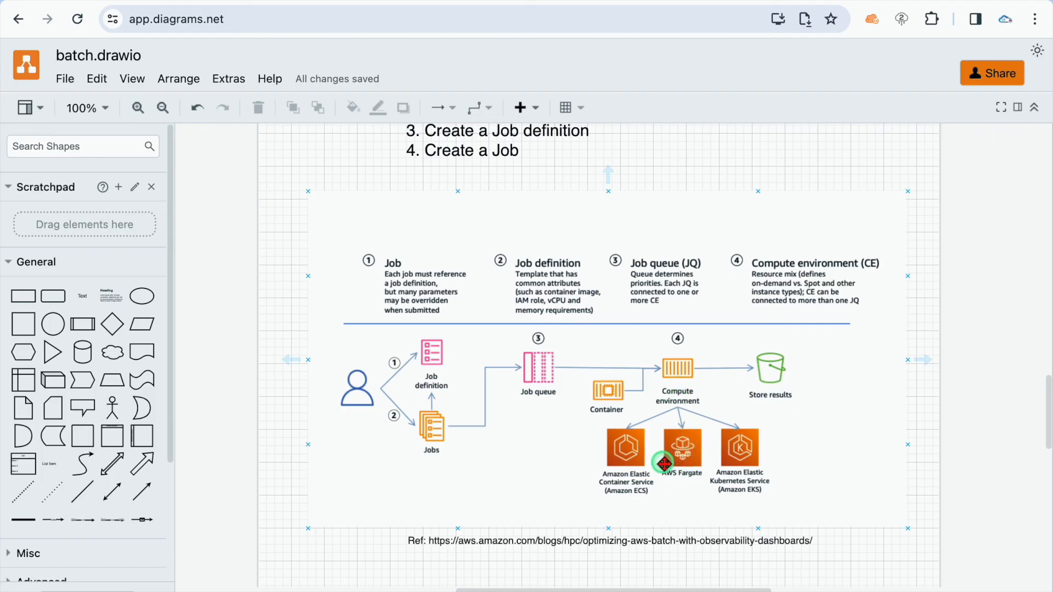
scroll(440, 372, "up", 5)
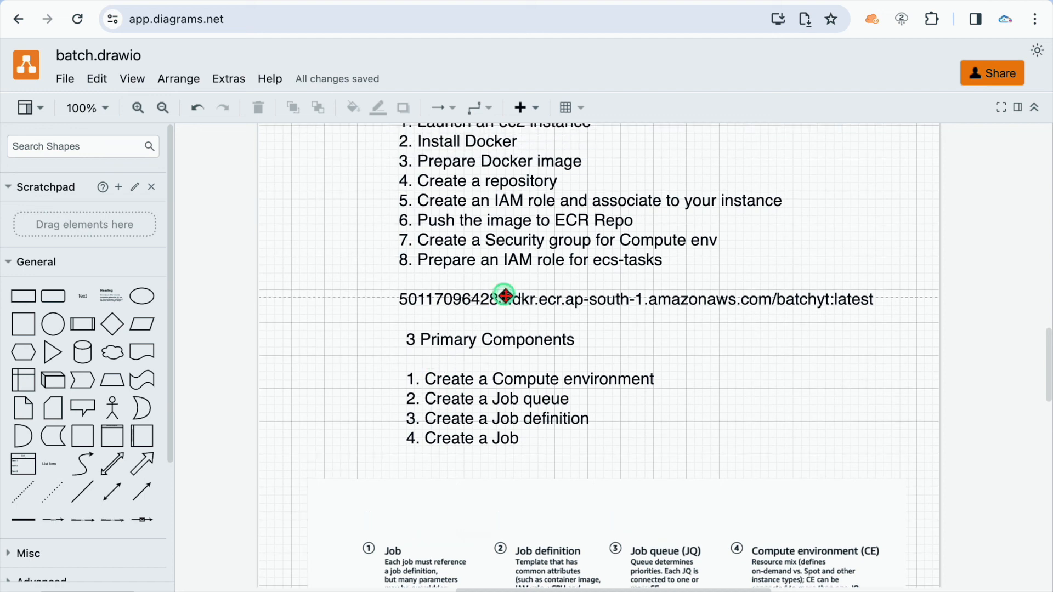
triple_click(476, 307)
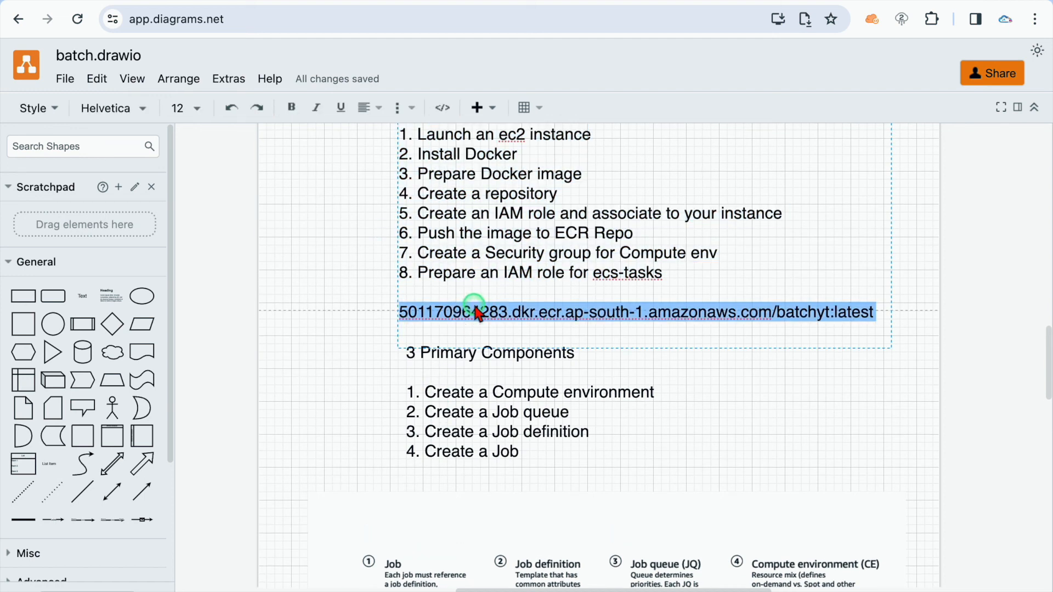
scroll(460, 364, "down", 4)
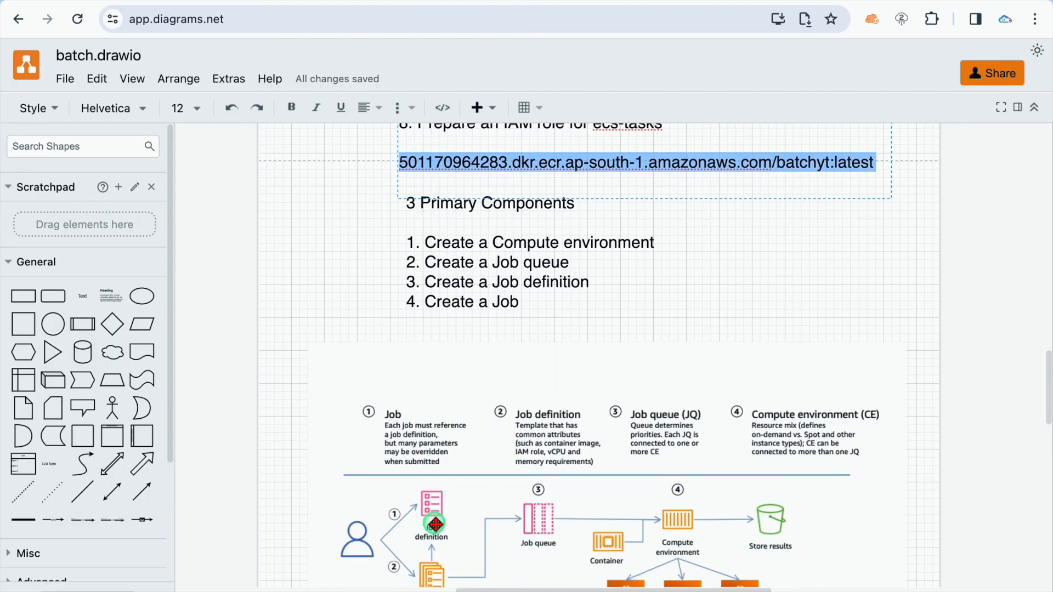